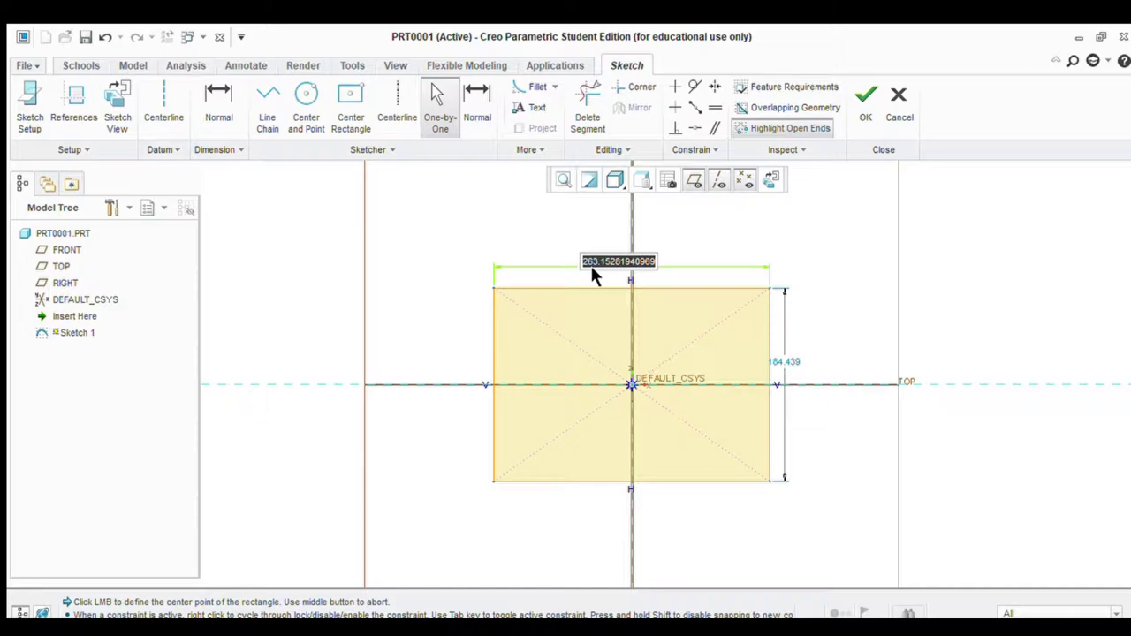
Set the centred rectangle's width to 420 and height to 280, and finish the sketch
text(420)
key(Return)
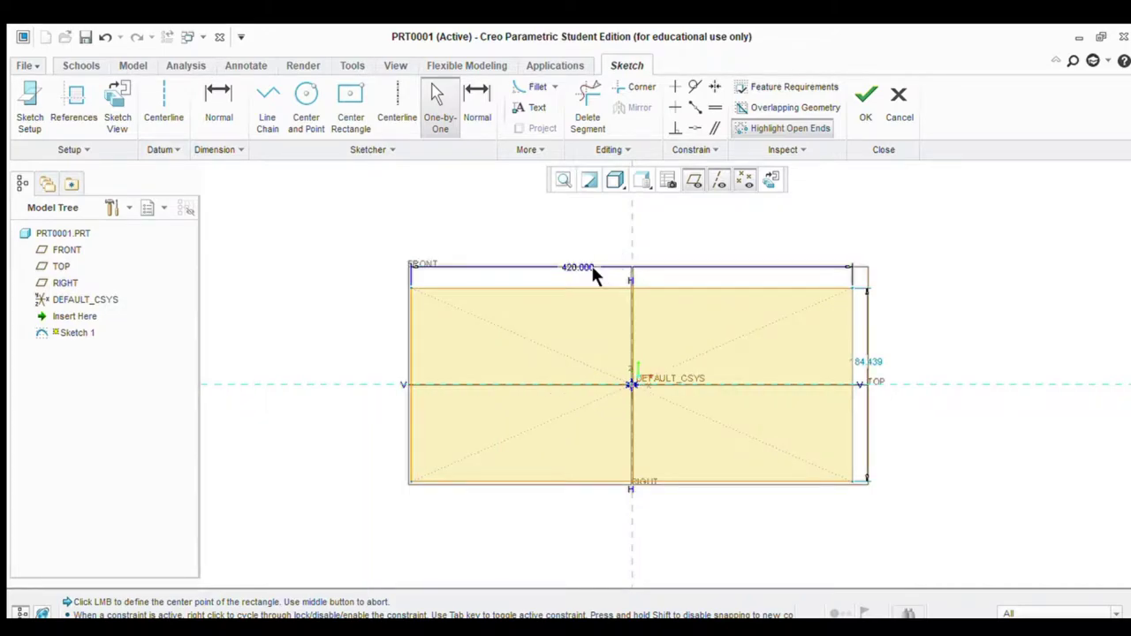
double_click(871, 364)
text(280)
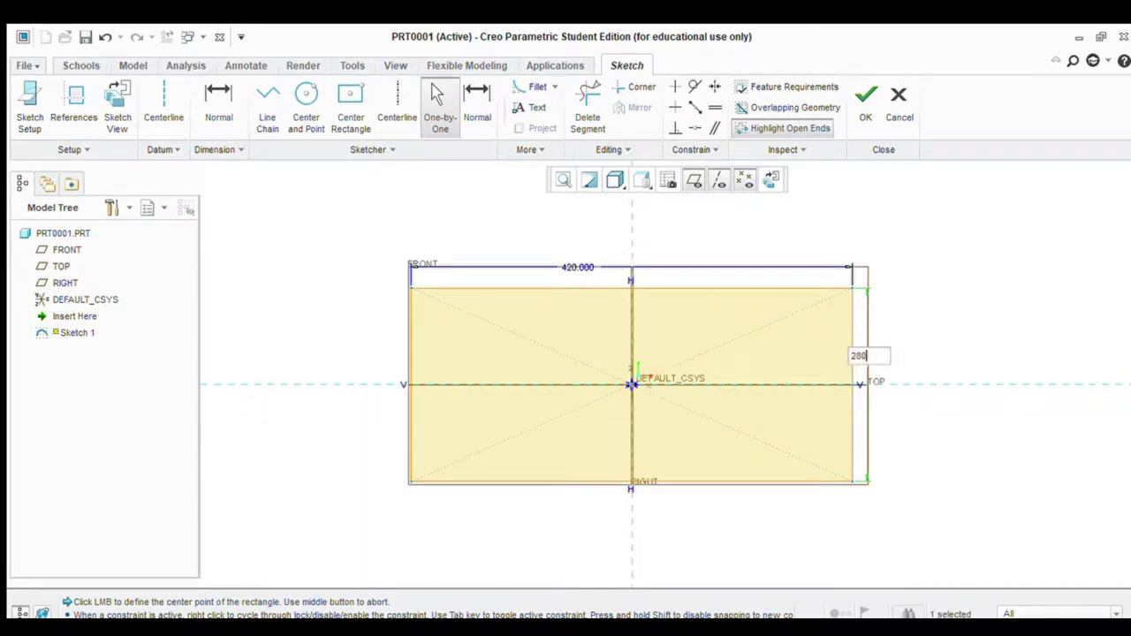
key(Return)
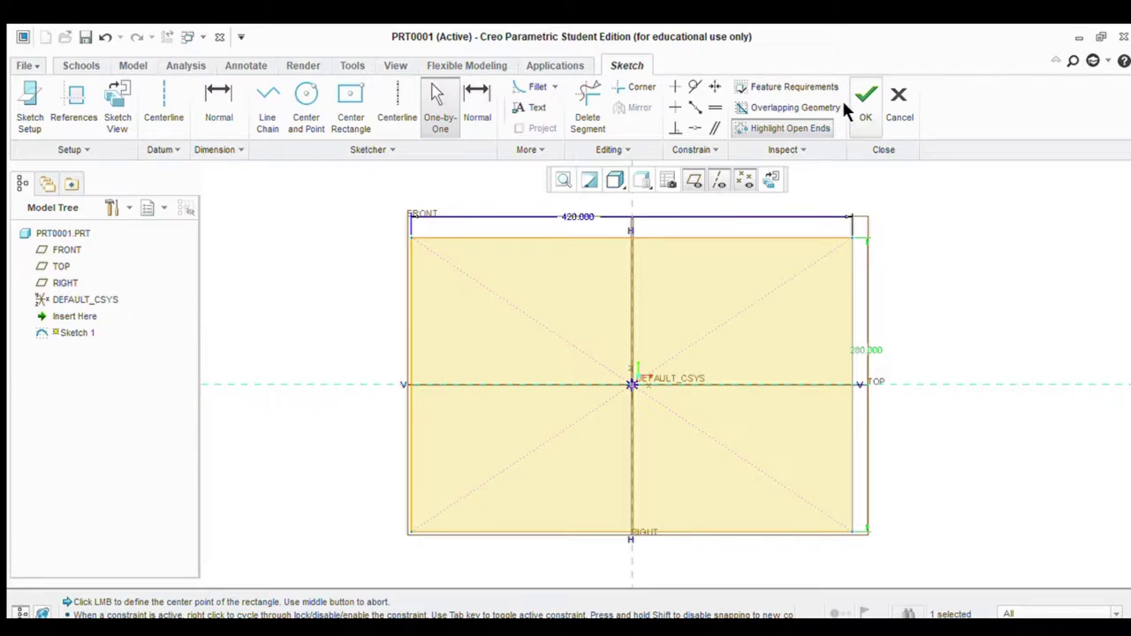
click(864, 99)
Extrude the rectangle symmetrically about the sketch plane to a total depth of 150
click(397, 102)
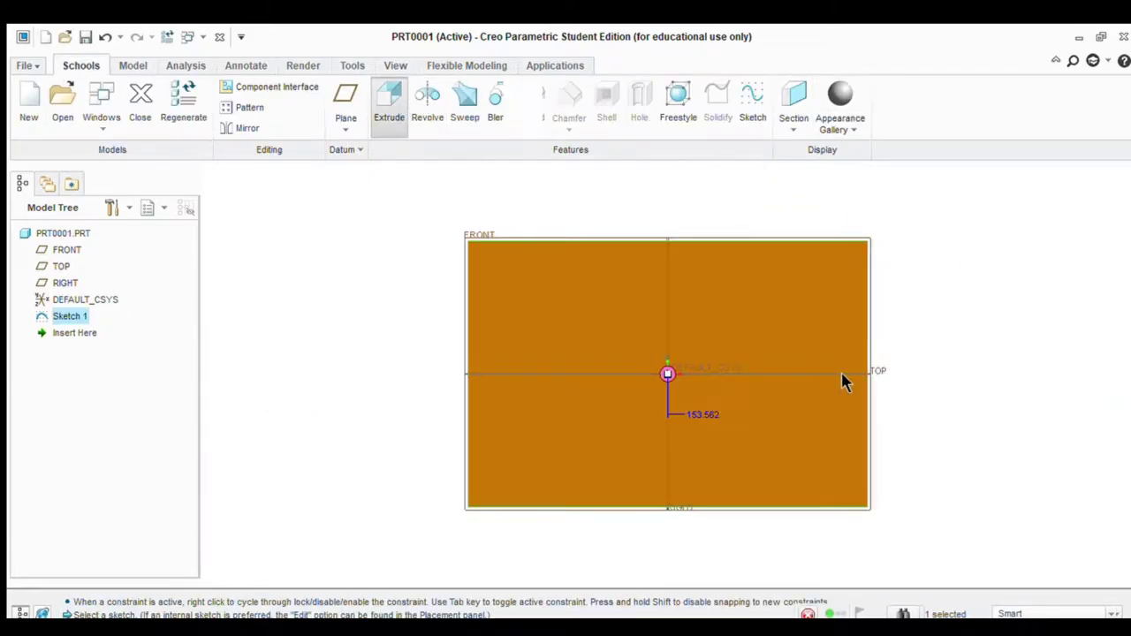
double_click(557, 436)
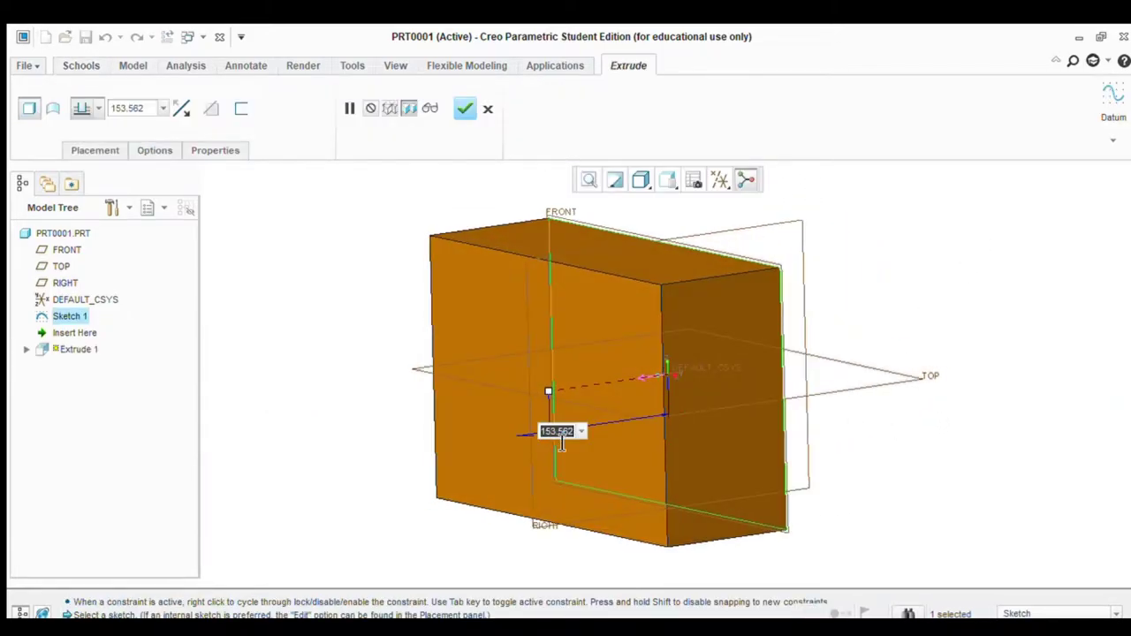
text(150)
key(Return)
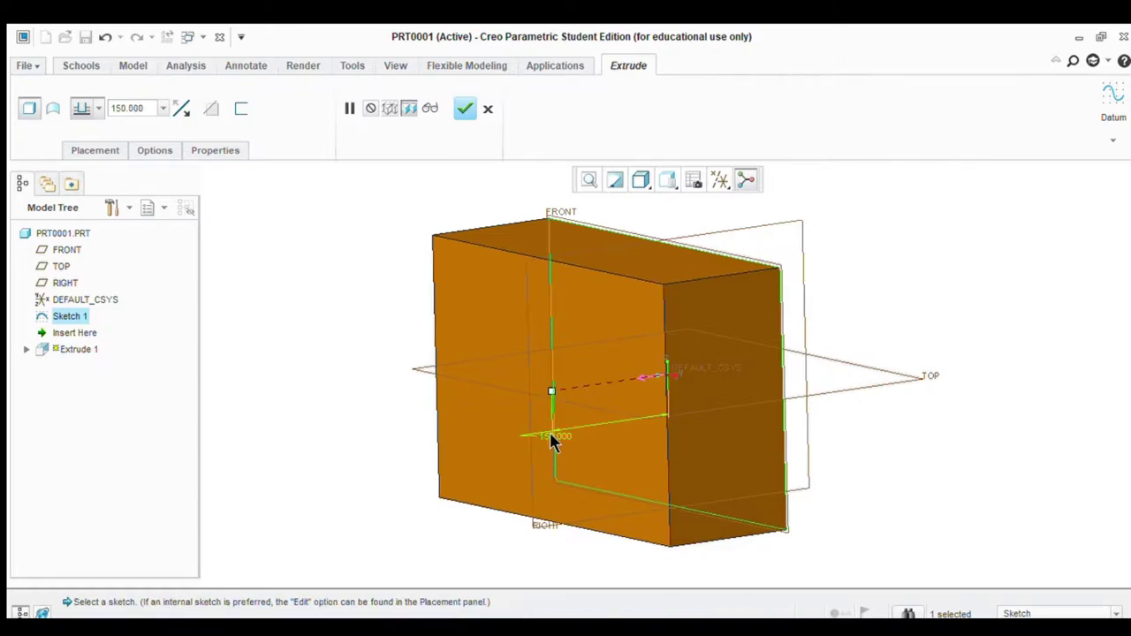
click(98, 108)
click(81, 149)
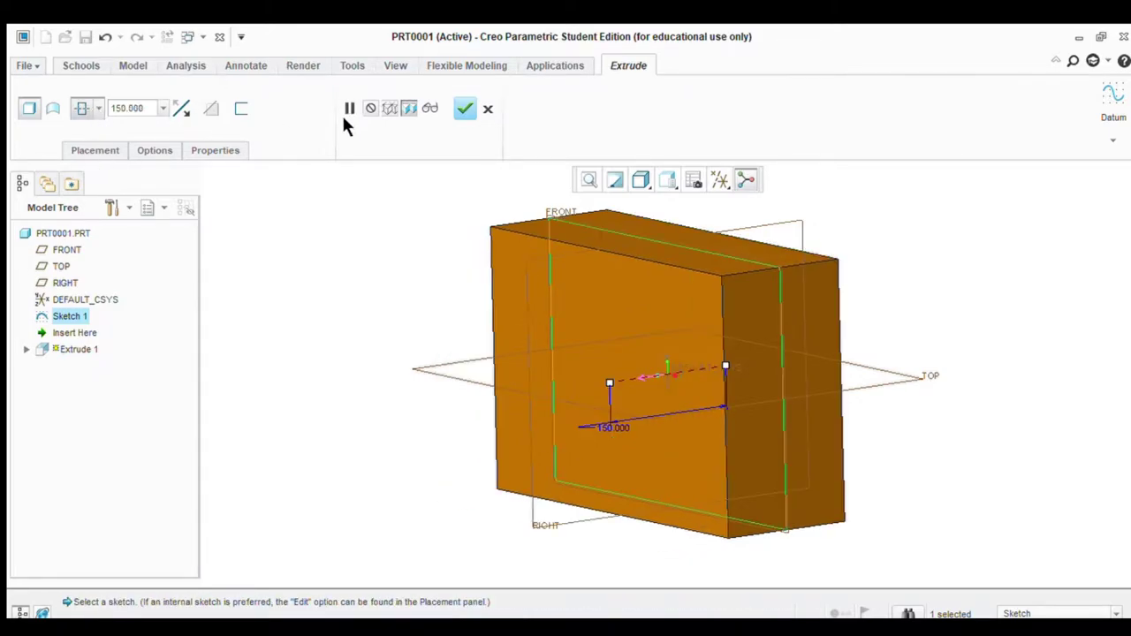
click(466, 107)
Start a round of radius 30 on the two depth-direction corner edges of the block's upper side
middle_drag(384, 398, 424, 315)
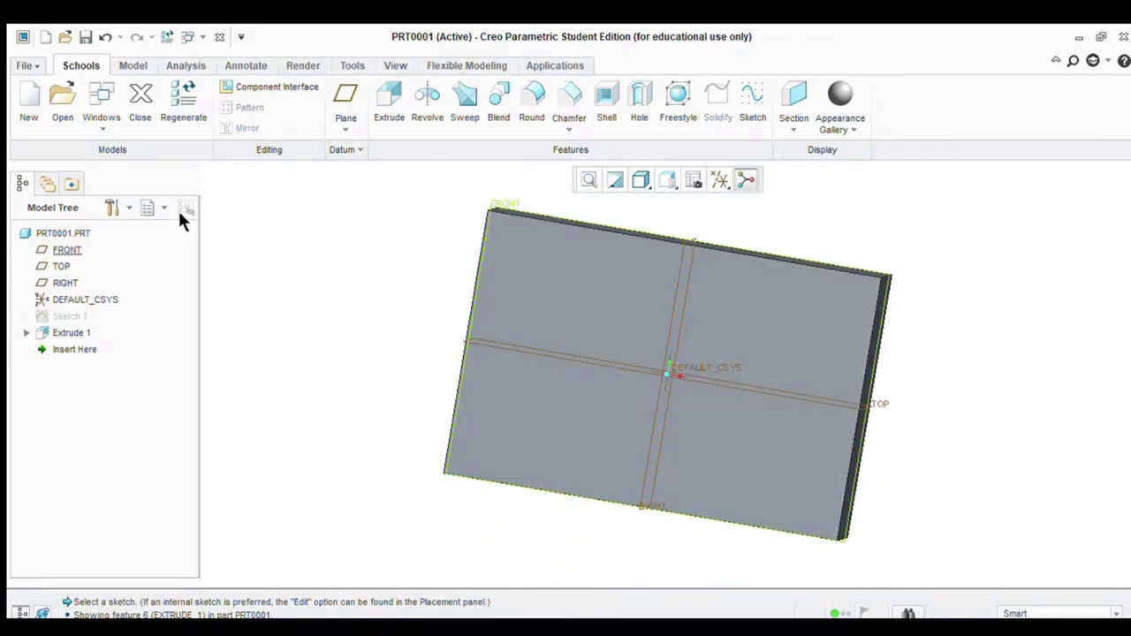
click(533, 99)
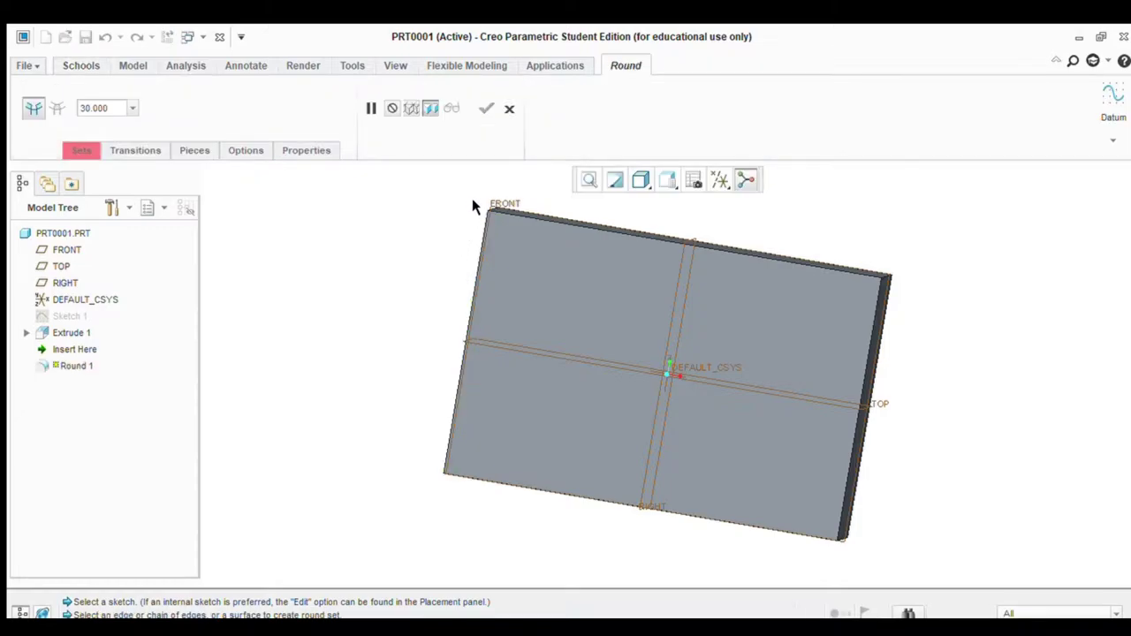
shift+middle_drag(472, 198, 447, 511)
middle_drag(462, 328, 483, 351)
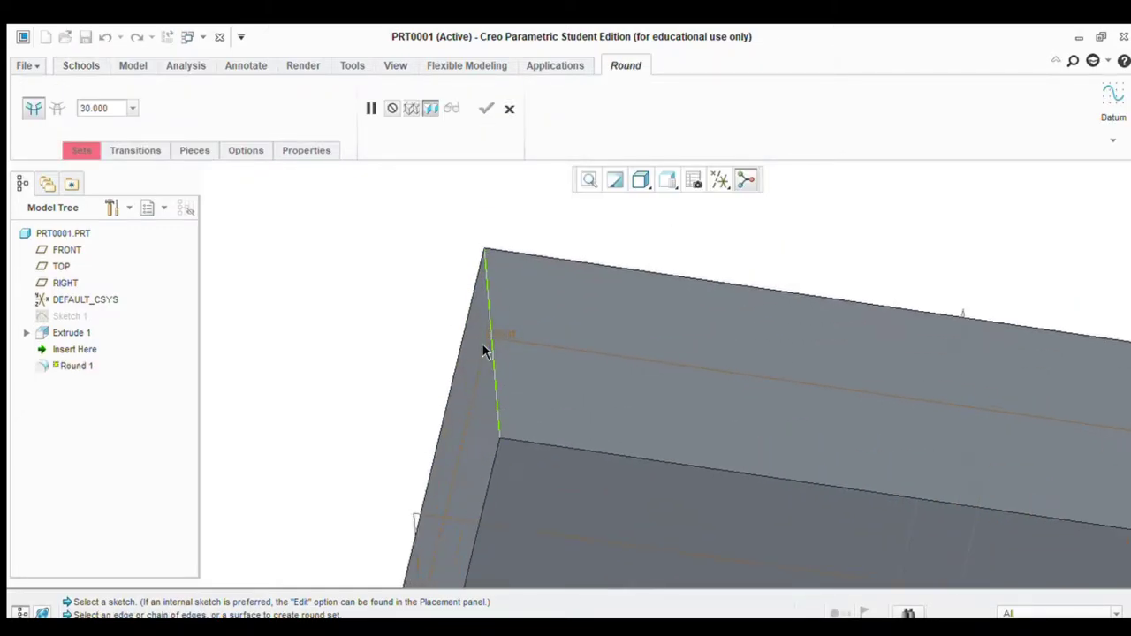
click(486, 356)
middle_drag(391, 278, 713, 422)
scroll(711, 354, down, 5)
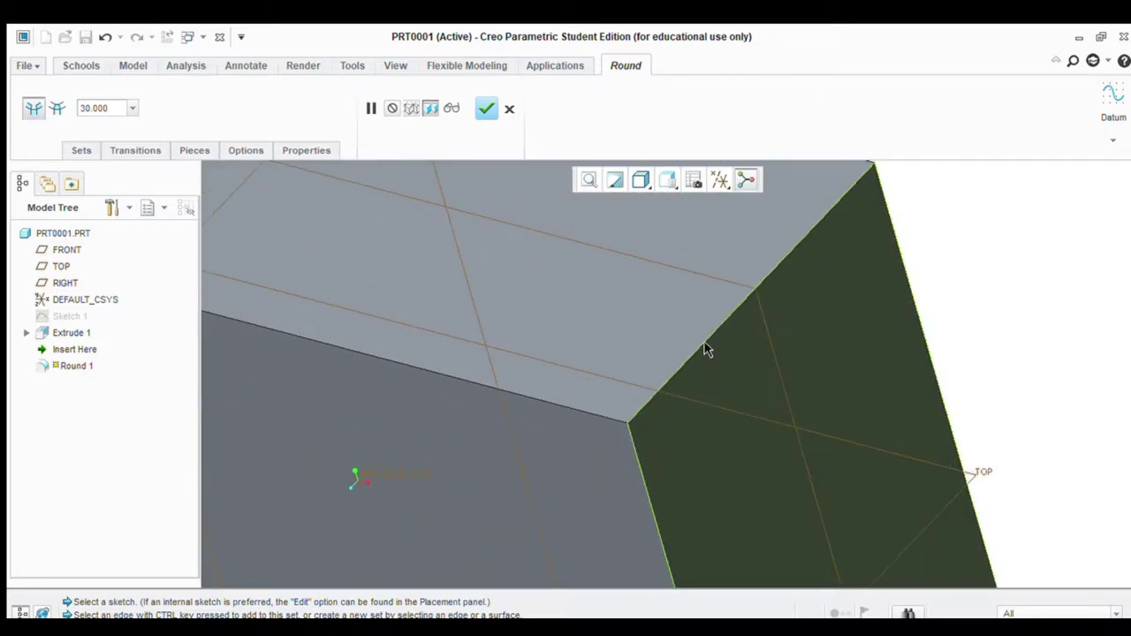
click(705, 345)
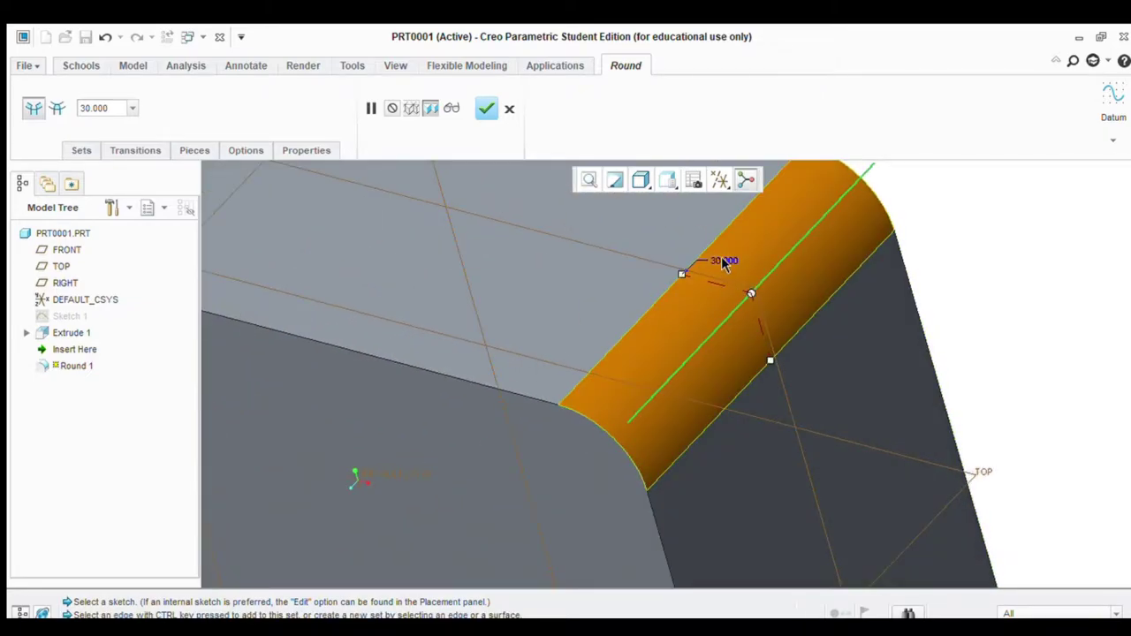
Add the two remaining depth-direction corner edges to the radius 30 round and complete it
scroll(717, 259, up, 5)
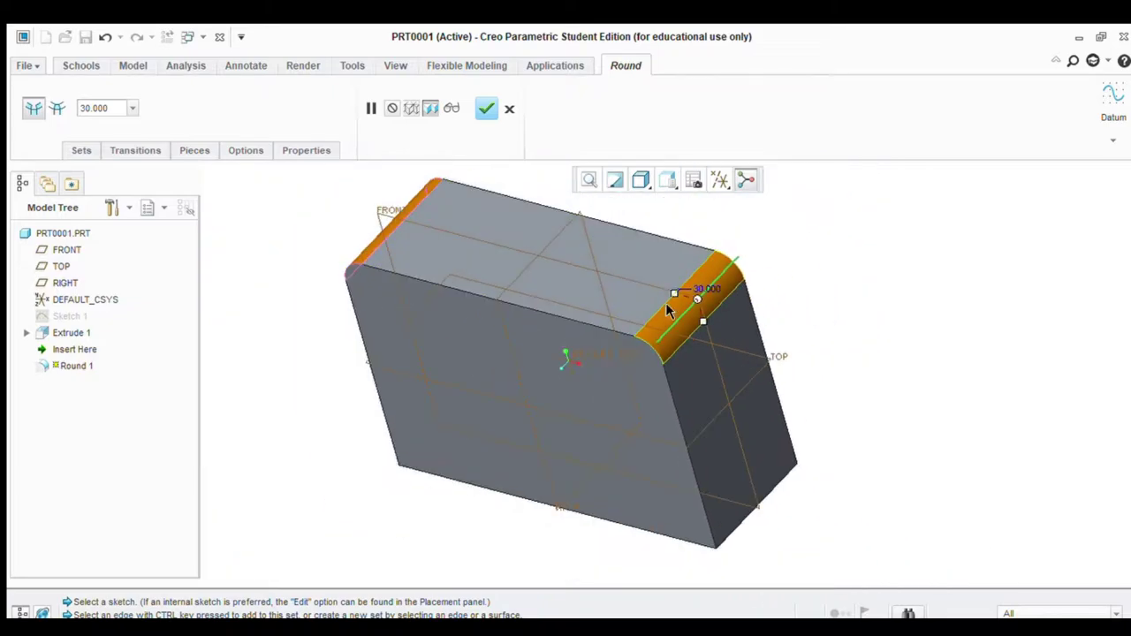
middle_drag(781, 495, 586, 364)
scroll(744, 379, down, 5)
click(751, 368)
scroll(751, 369, up, 5)
scroll(586, 364, down, 5)
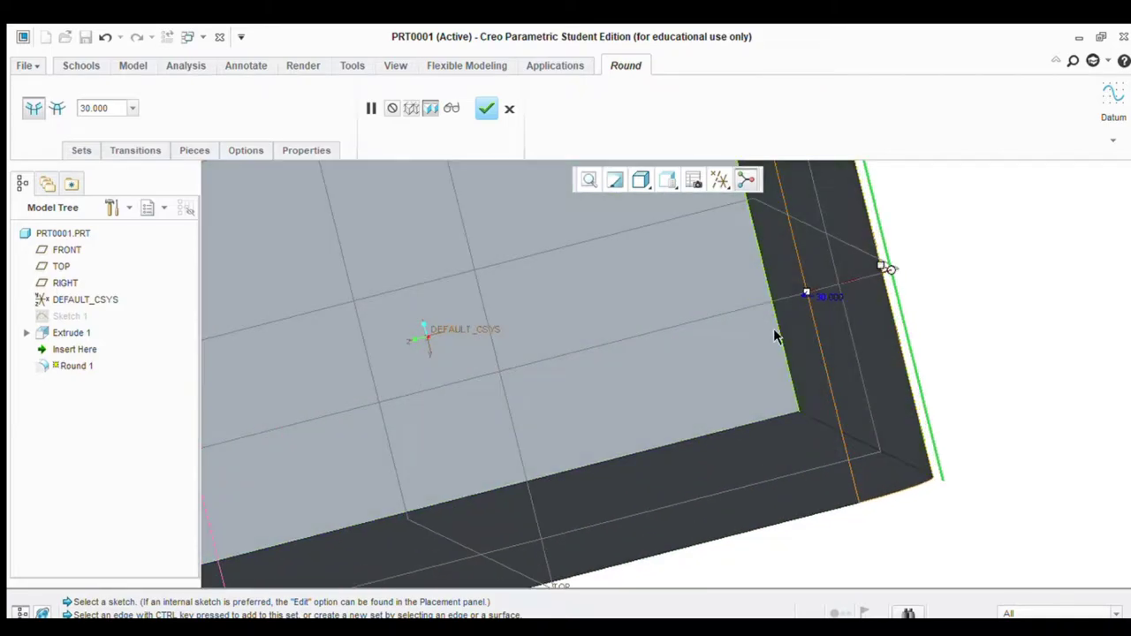
ctrl+click(786, 343)
scroll(786, 343, up, 5)
middle_drag(745, 330, 615, 207)
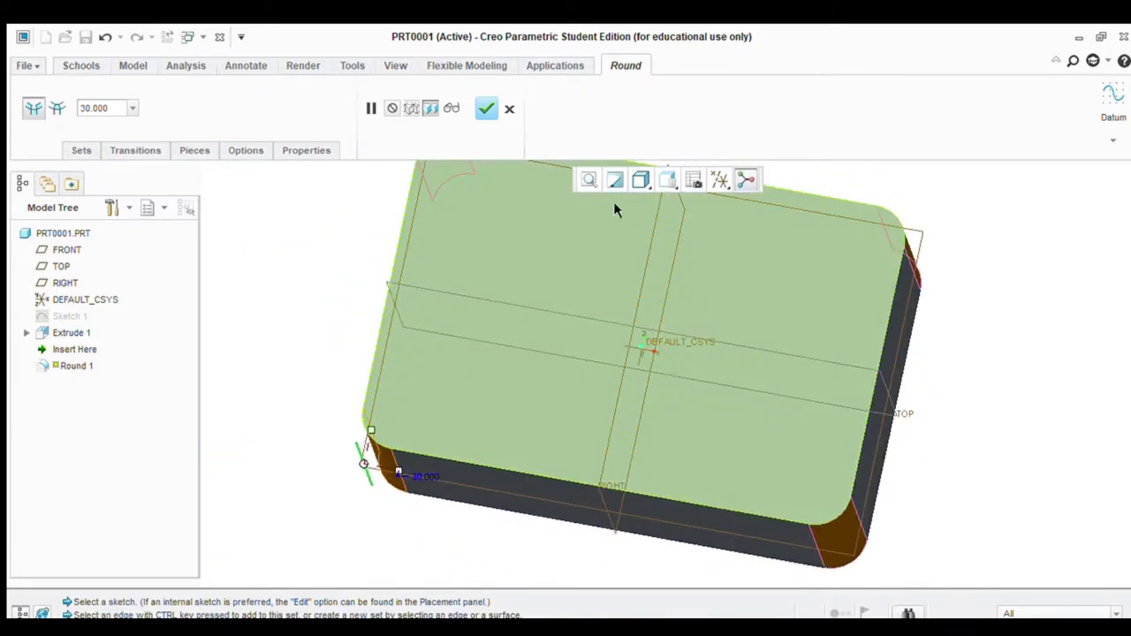
click(481, 112)
Start a new sketch on the RIGHT datum plane
scroll(409, 509, up, 3)
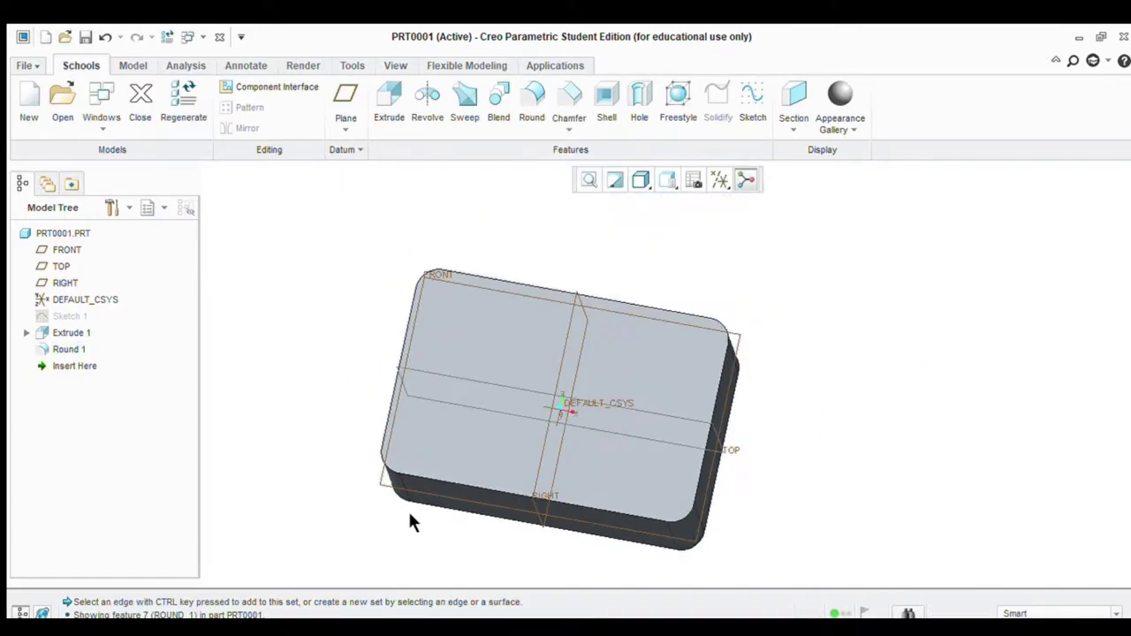
middle_drag(408, 509, 488, 508)
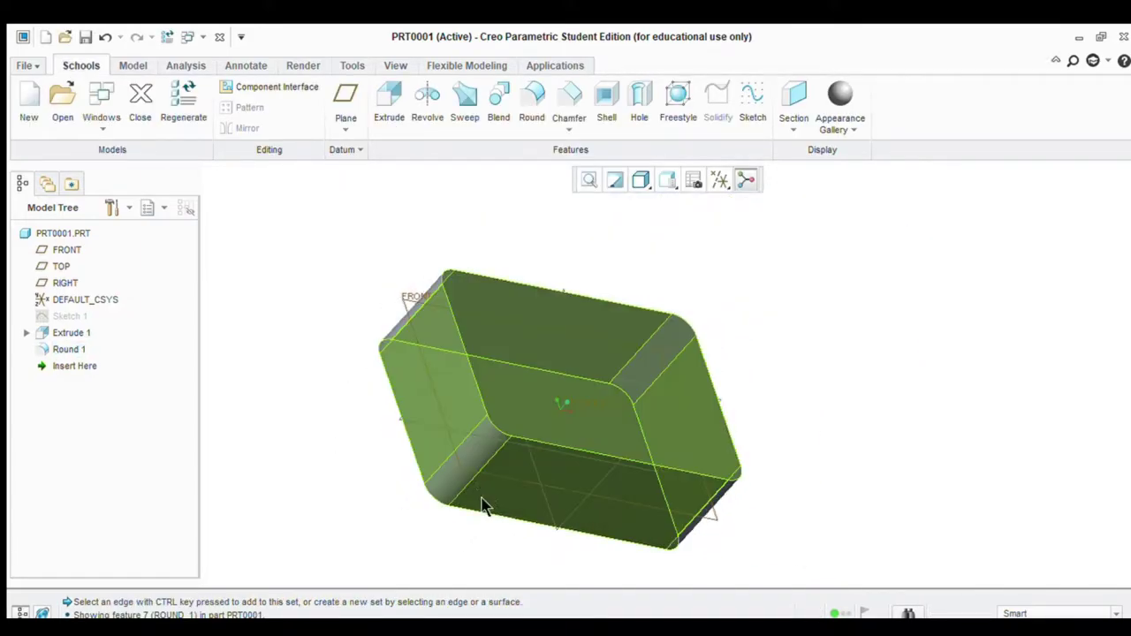
click(406, 386)
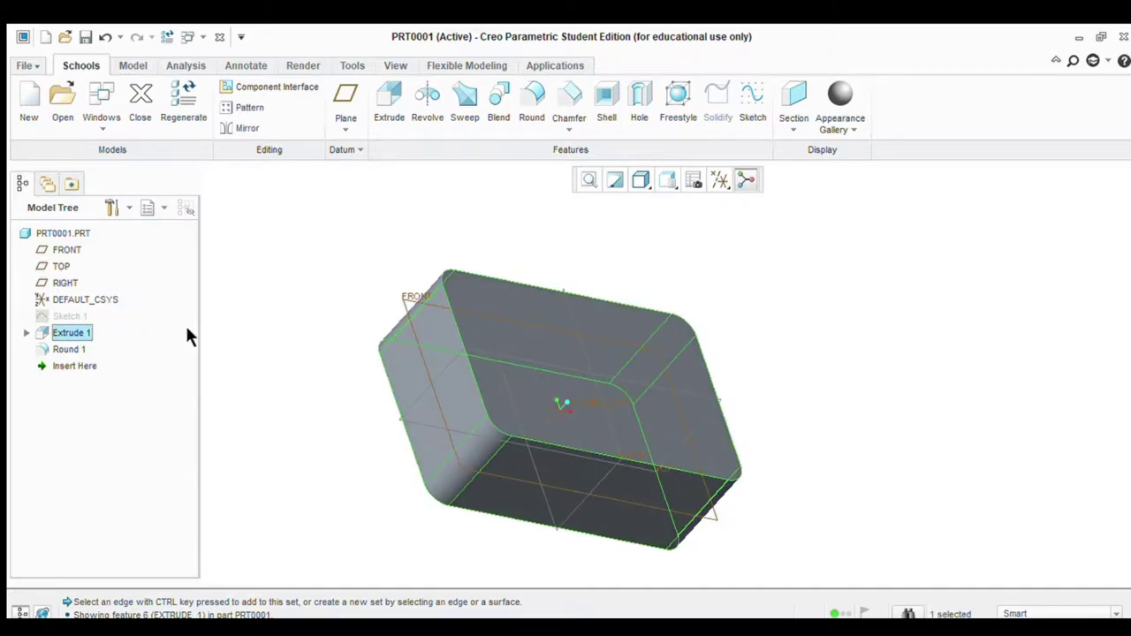
click(203, 339)
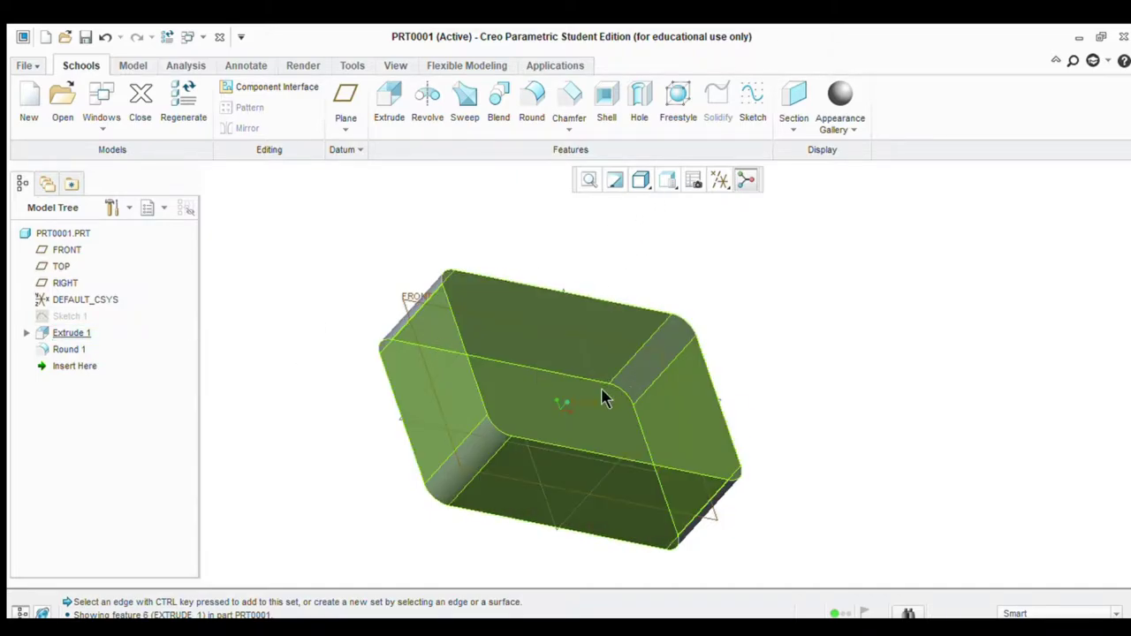
click(604, 469)
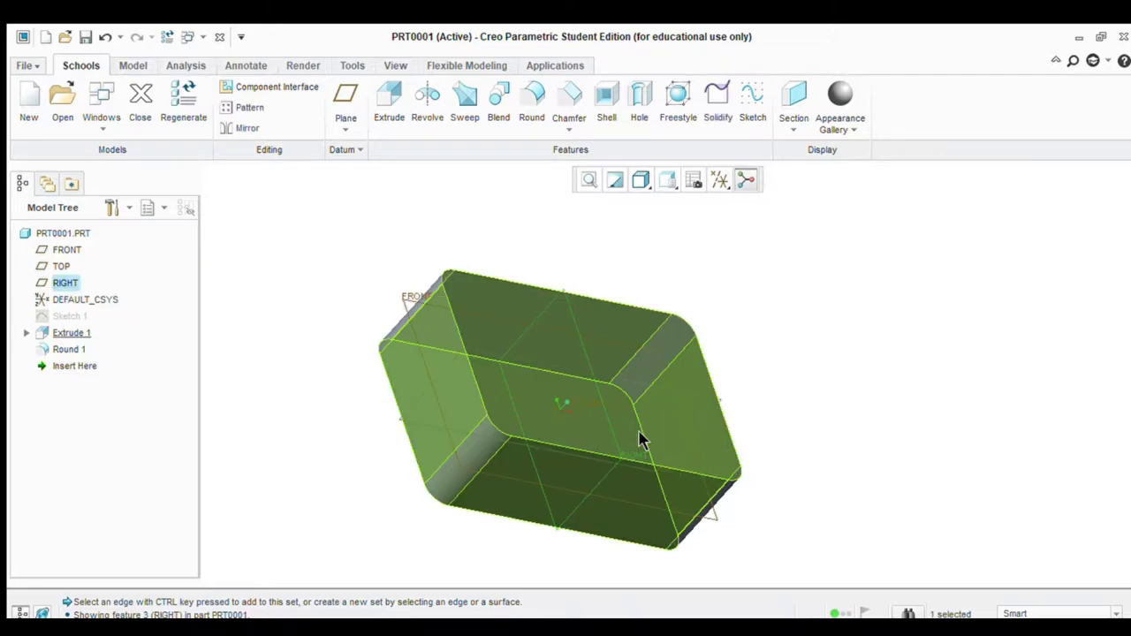
click(746, 105)
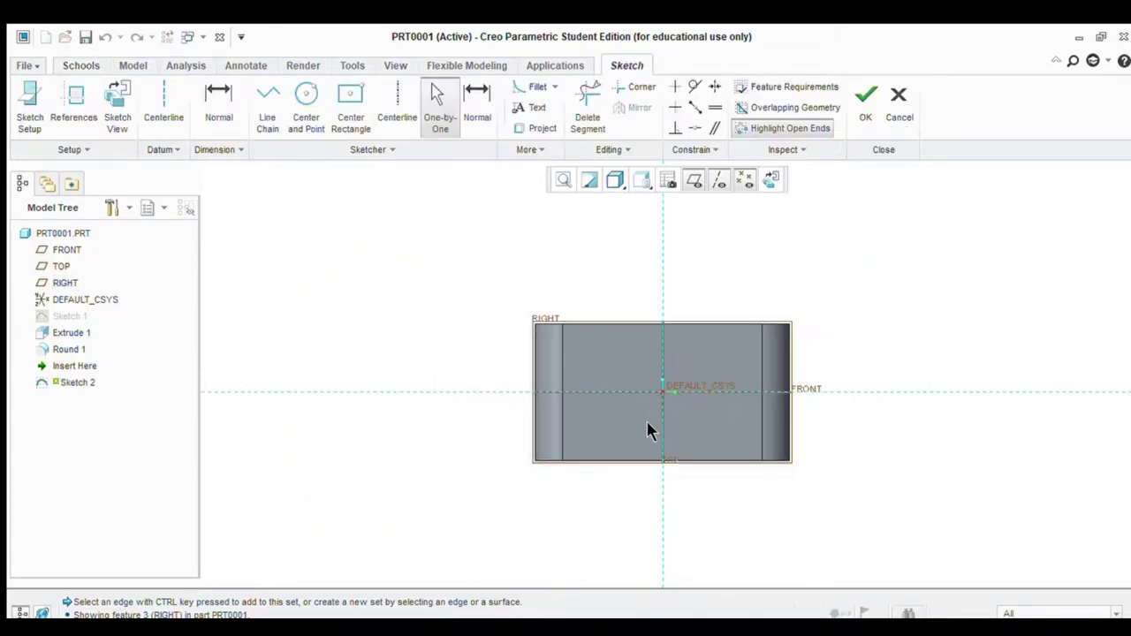
Place a vertical datum centerline through the sketch origin
scroll(646, 430, up, 1)
scroll(672, 407, up, 2)
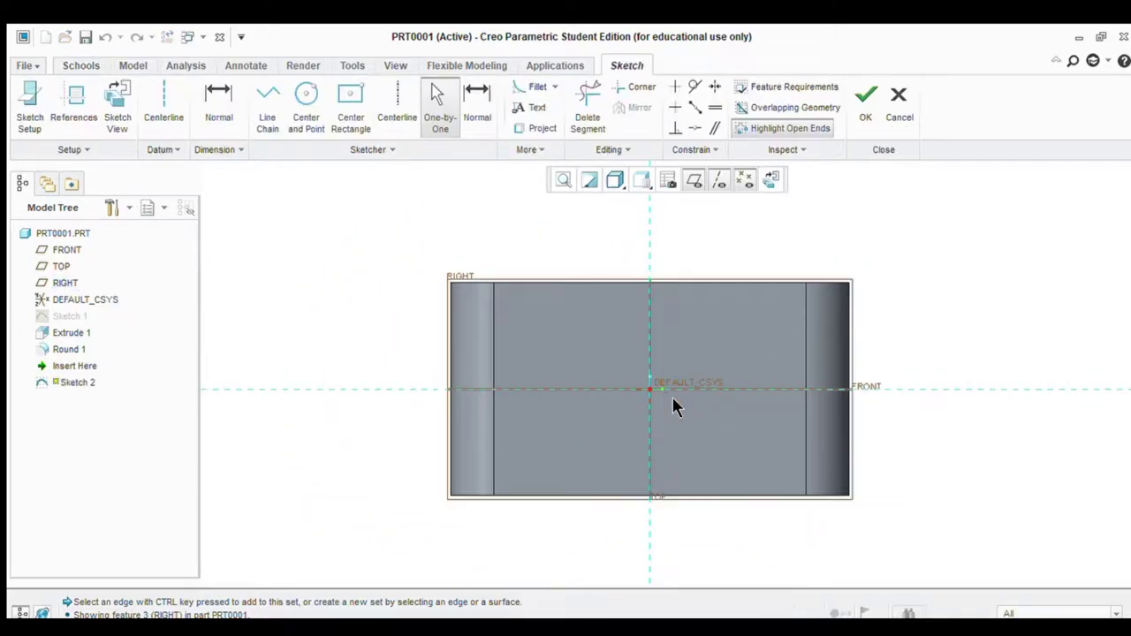
scroll(671, 395, up, 2)
scroll(647, 427, down, 2)
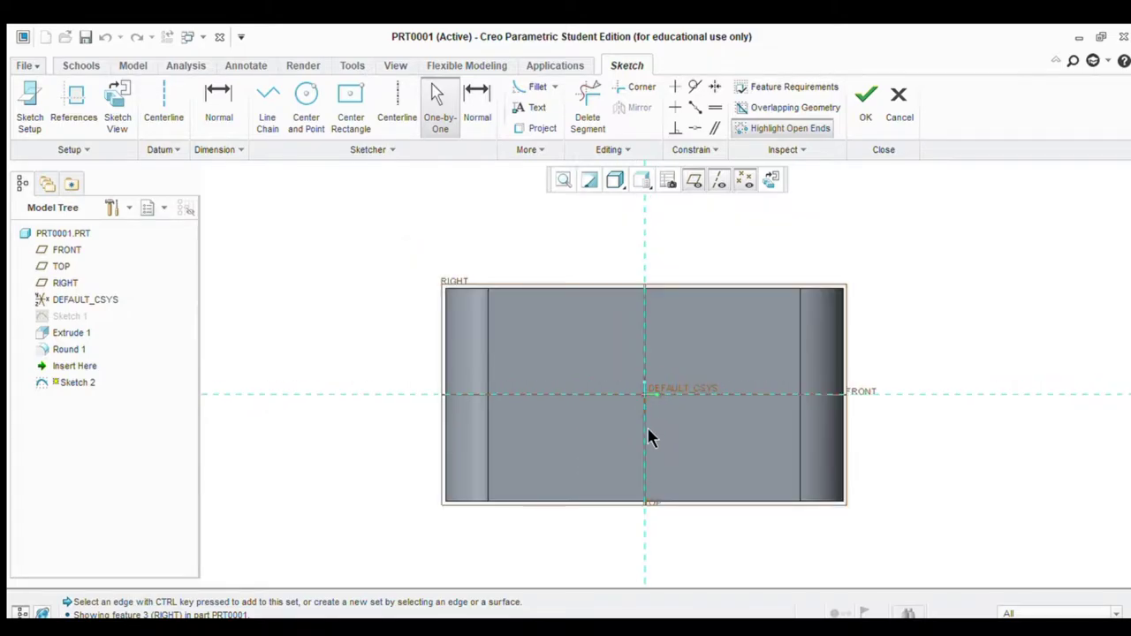
scroll(620, 452, up, 2)
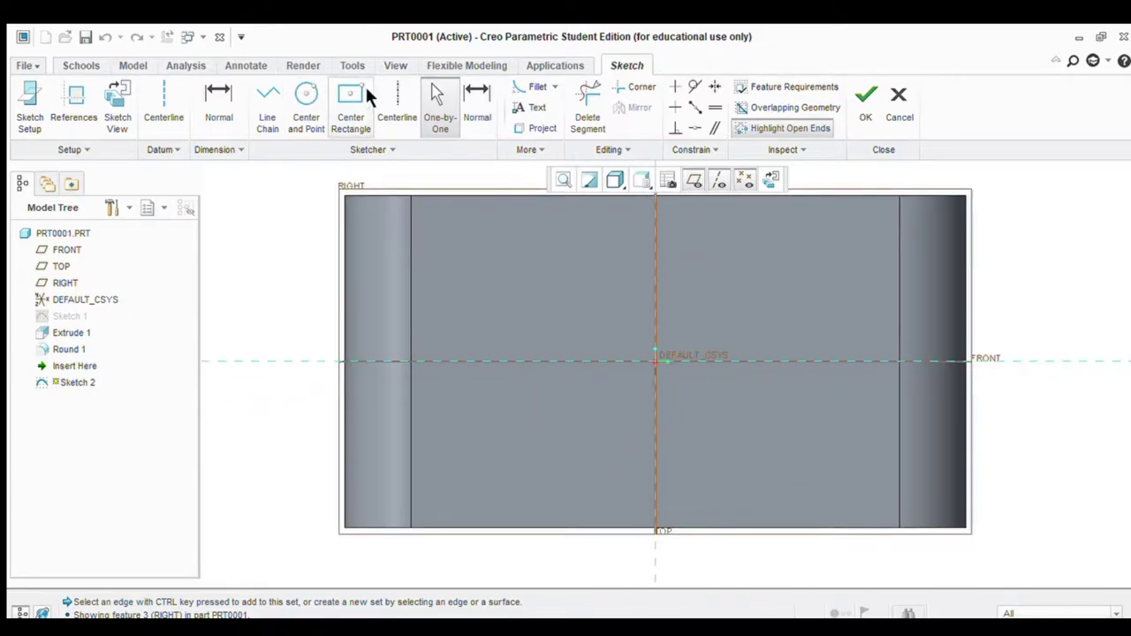
click(269, 111)
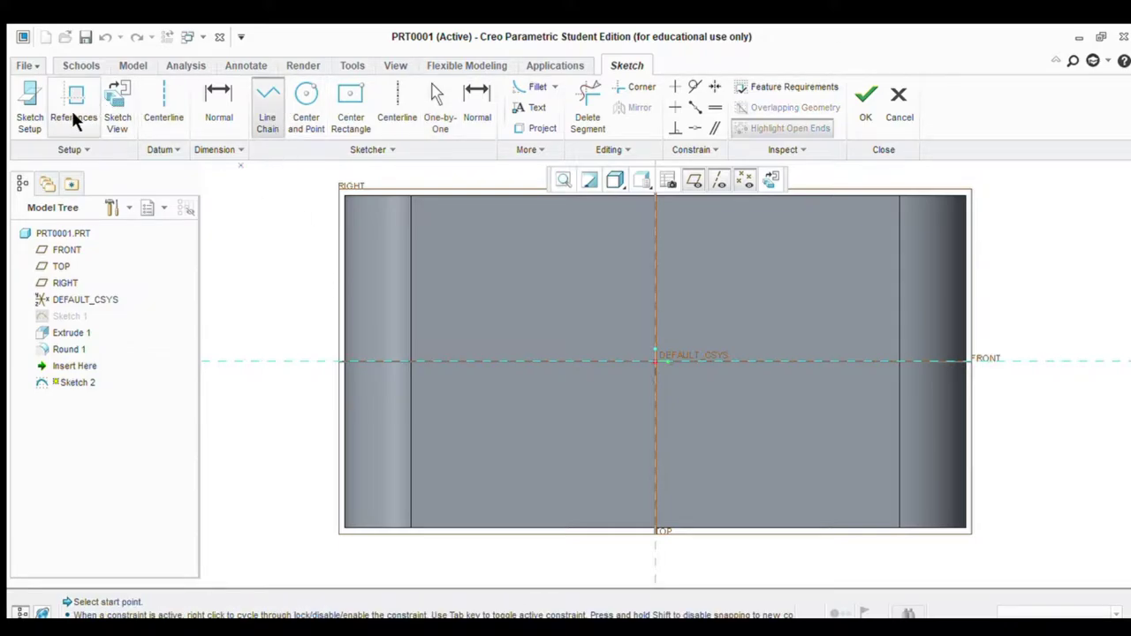
click(177, 123)
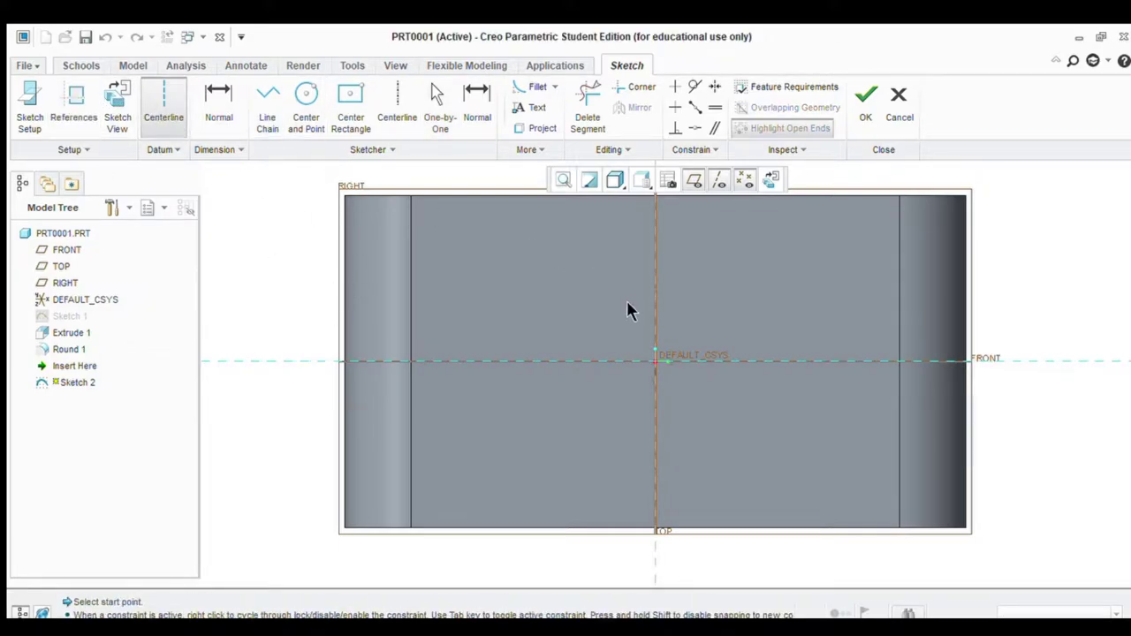
click(653, 363)
Add the block's left and bottom edges as sketch references
click(266, 113)
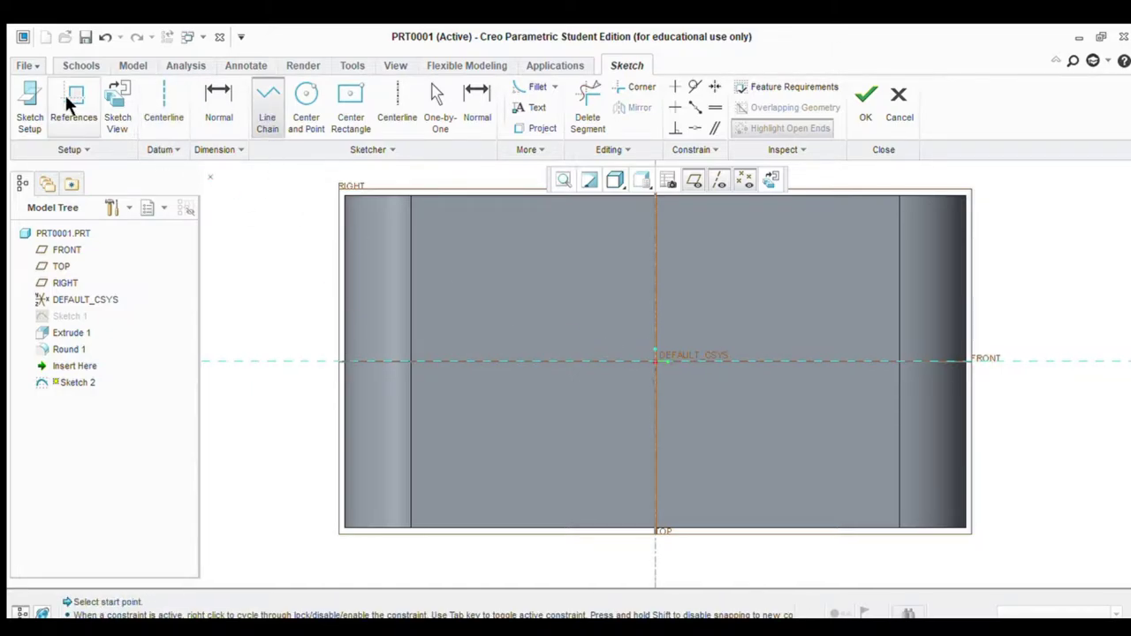
click(71, 102)
click(342, 327)
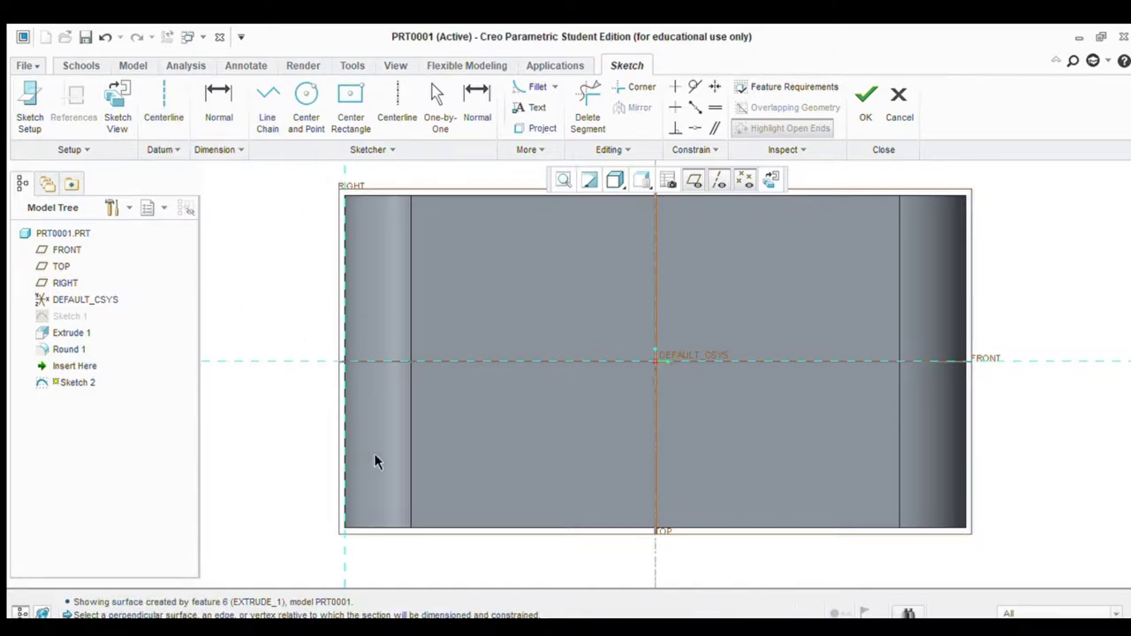
click(433, 522)
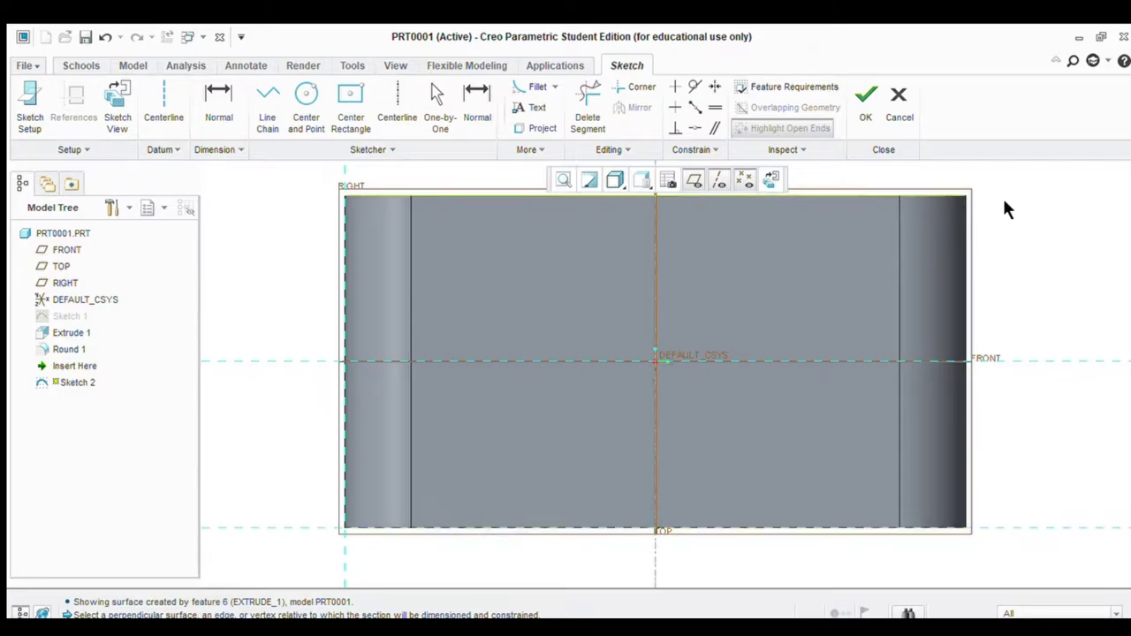
middle_click(1109, 281)
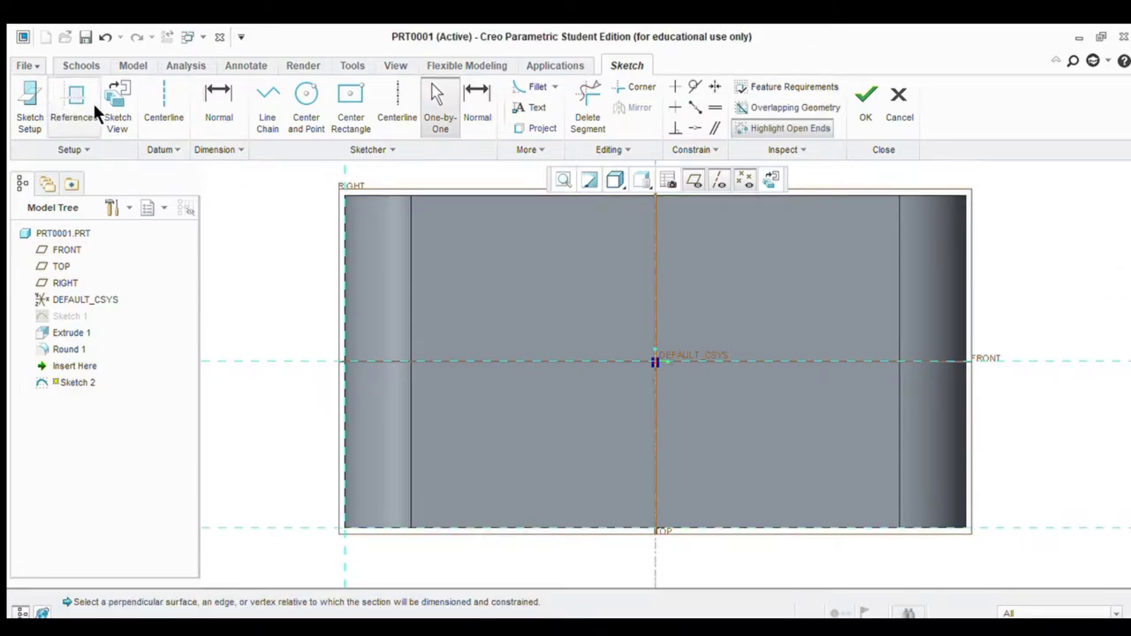
Draw a vertical and a horizontal line along the block's edges, meeting at its lower-left corner
click(260, 99)
scroll(212, 406, down, 2)
scroll(303, 457, up, 2)
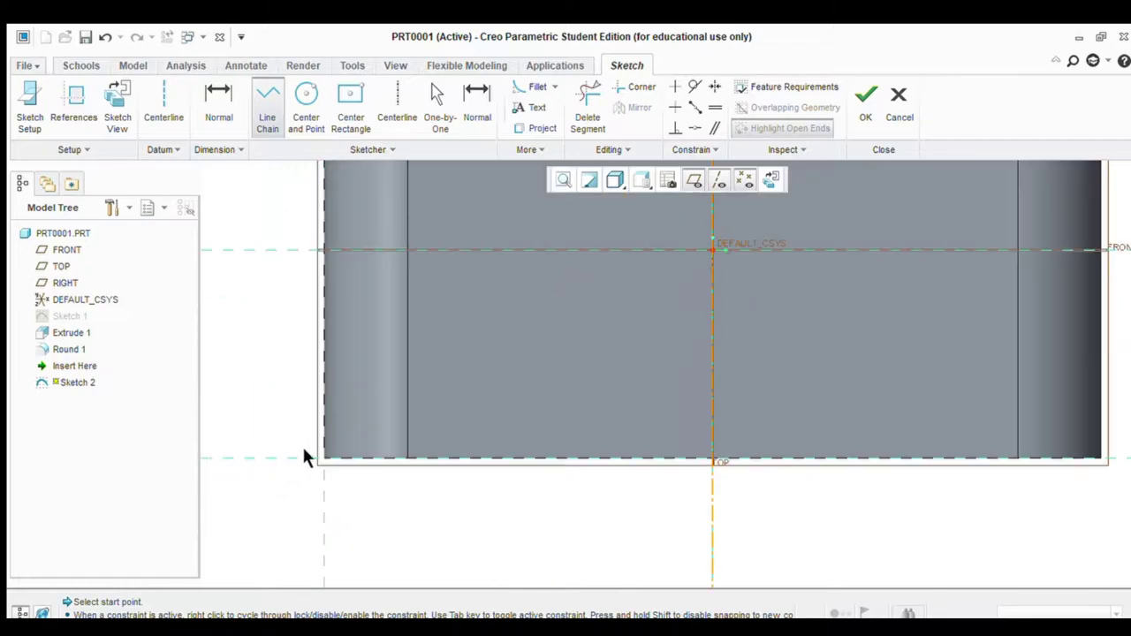
click(322, 342)
middle_click(313, 445)
click(323, 458)
click(439, 459)
middle_click(433, 460)
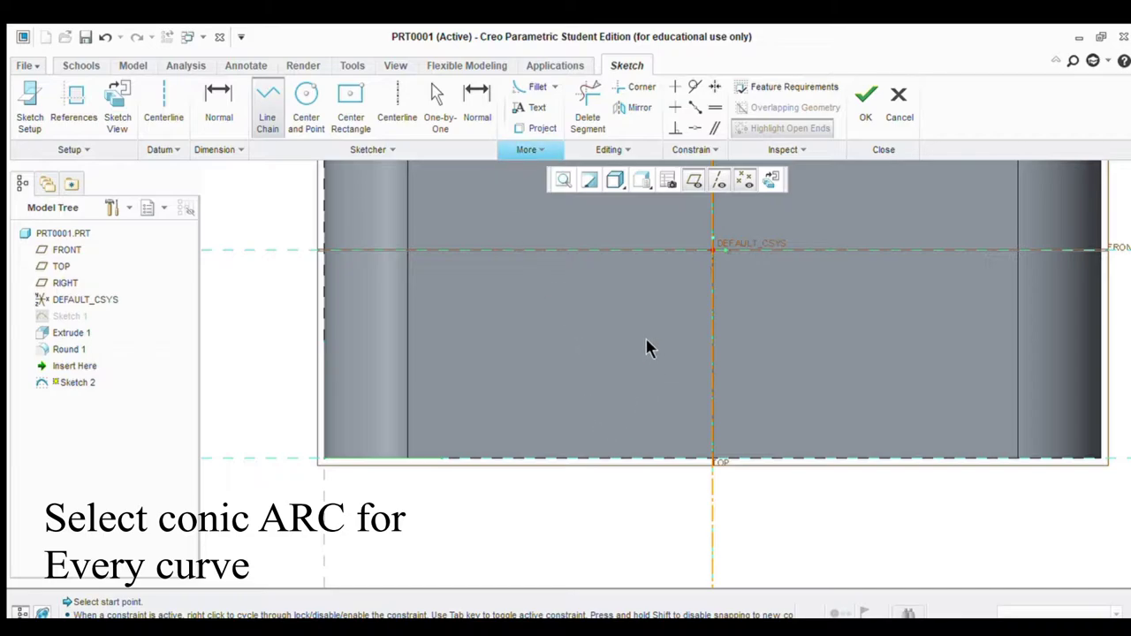
Draw a conic arc joining the free ends of the two corner lines, bulging towards the lower-left corner
key(c)
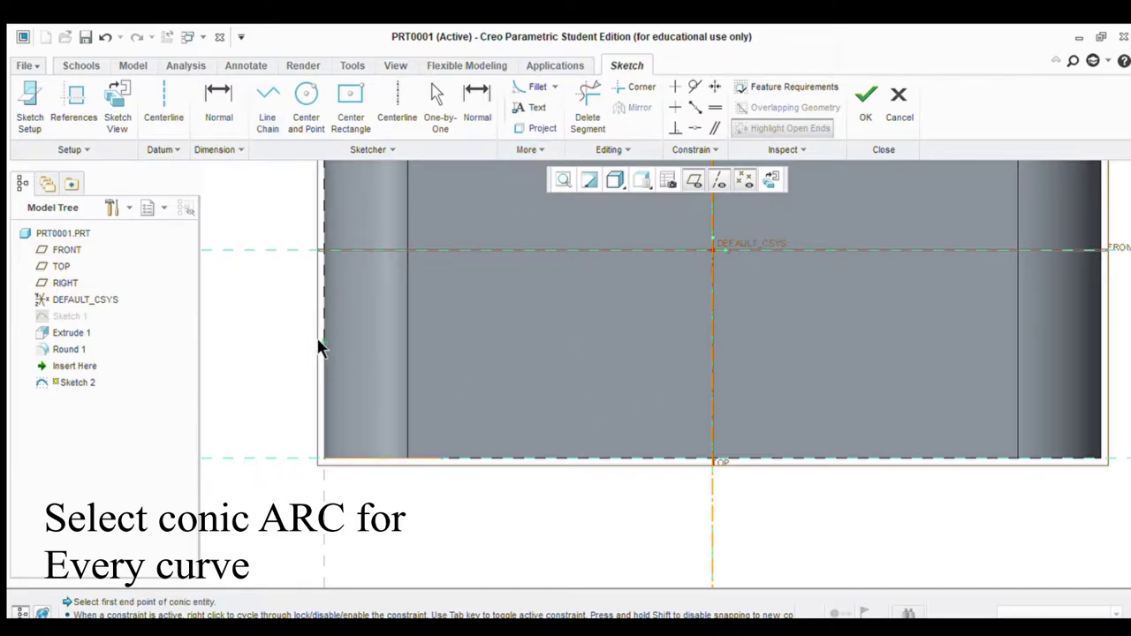
click(322, 341)
click(439, 460)
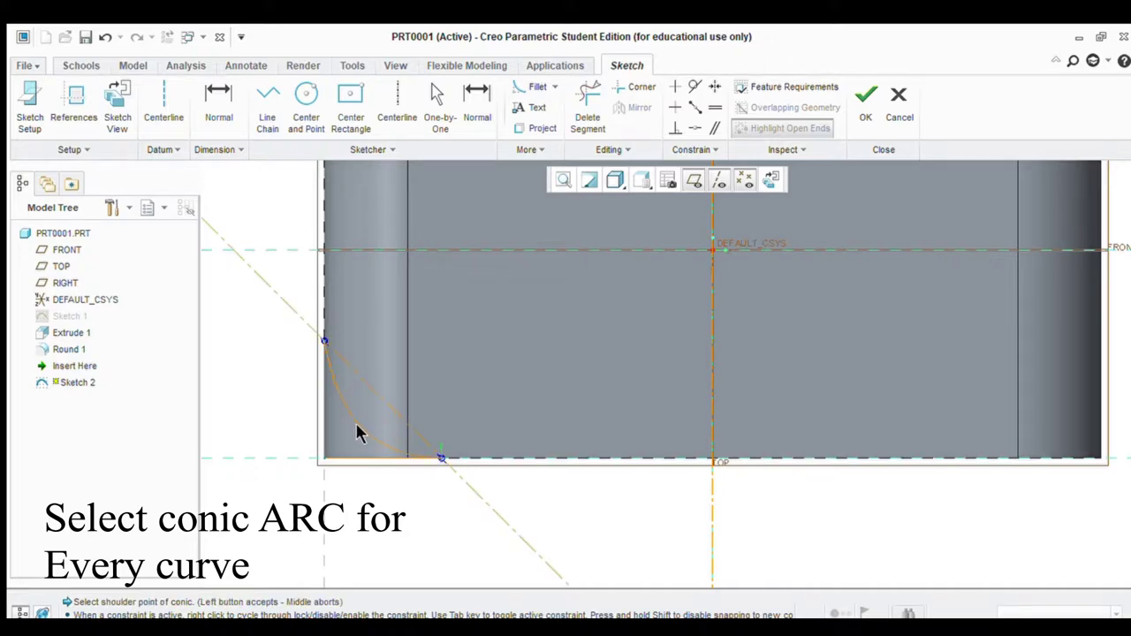
click(357, 432)
scroll(345, 382, down, 3)
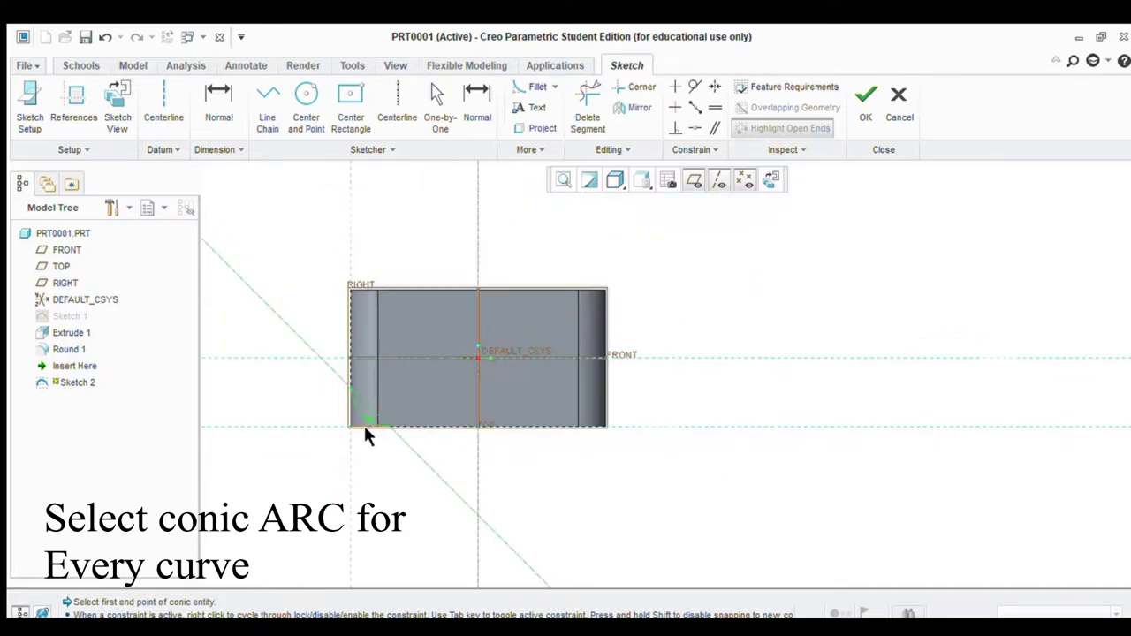
Finish the corner sketch and extrude it as a symmetric cut about 538.25 deep, across the block's full length
scroll(366, 424, up, 1)
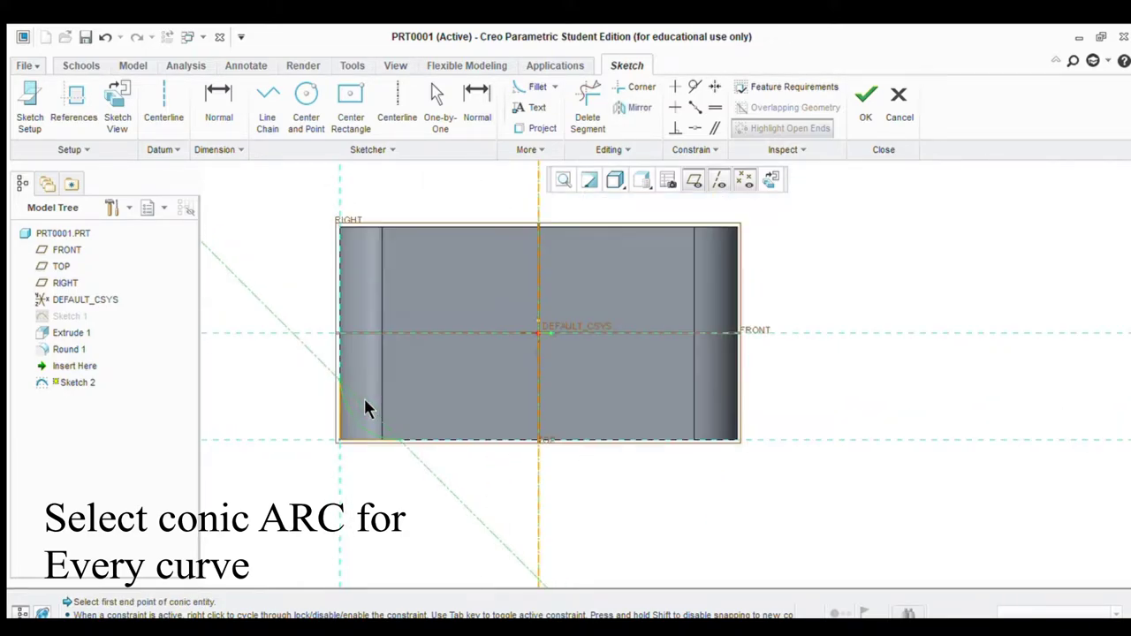
click(865, 102)
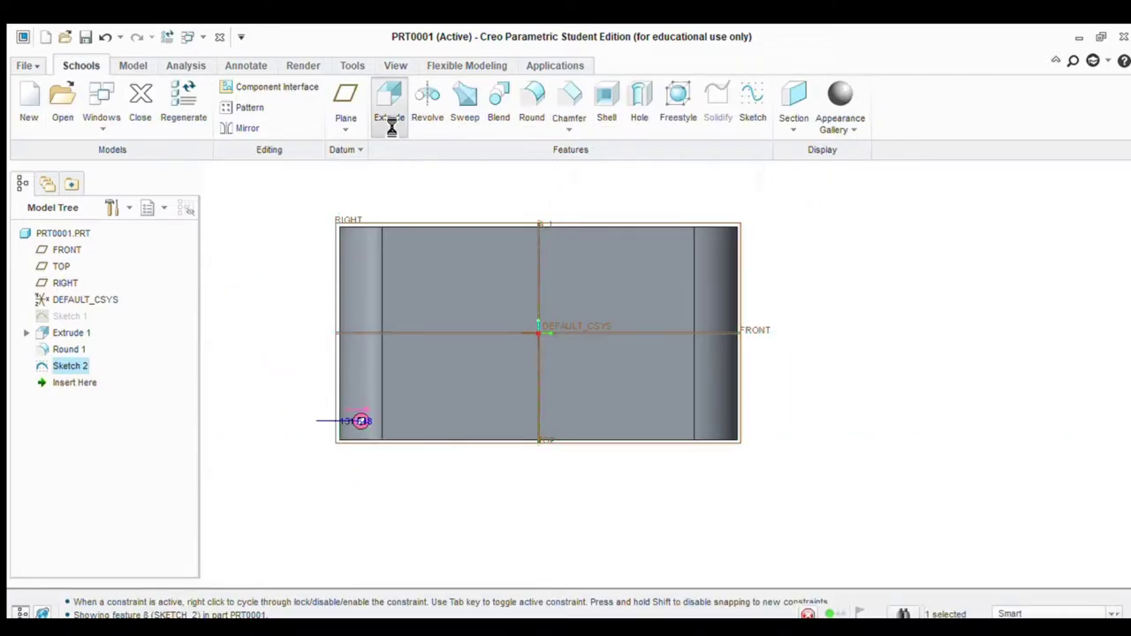
click(391, 126)
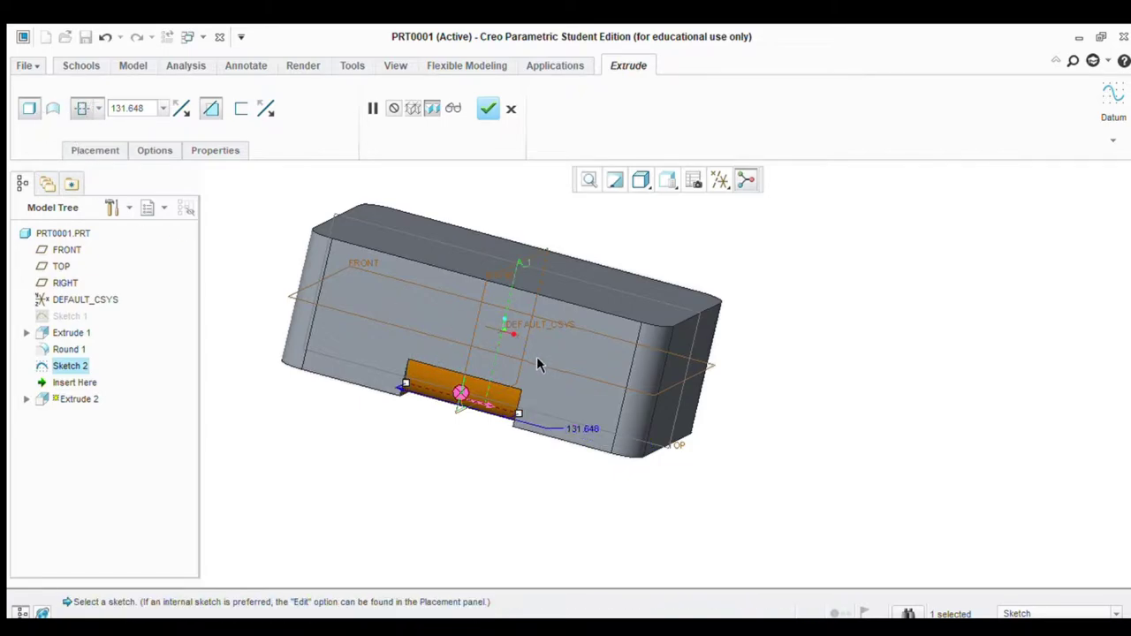
drag(520, 412, 704, 422)
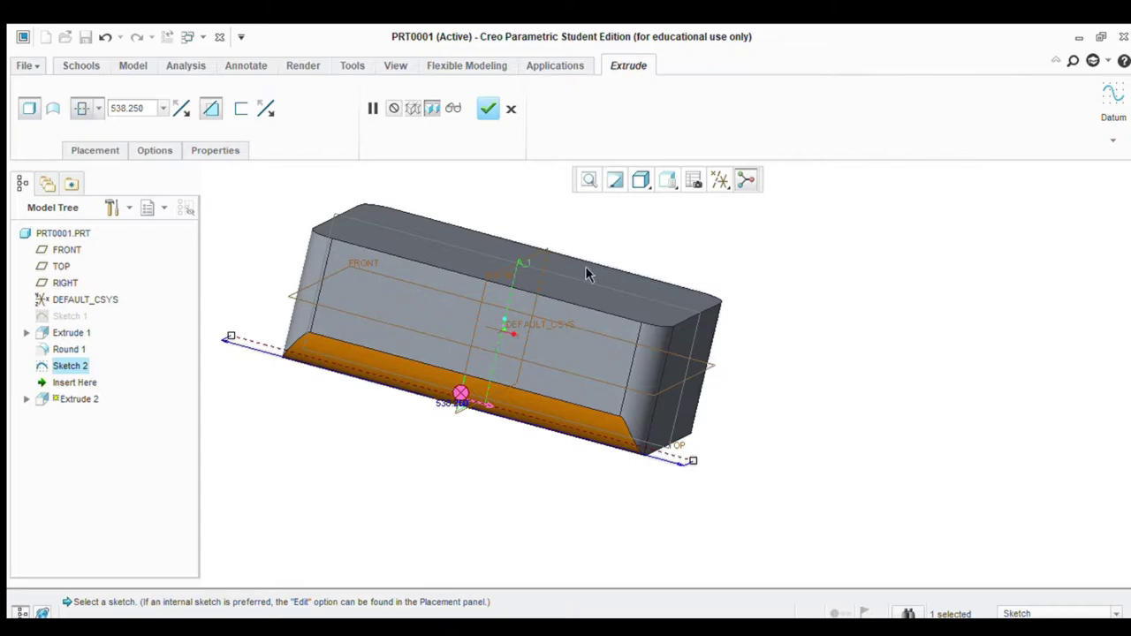
middle_drag(782, 434, 712, 381)
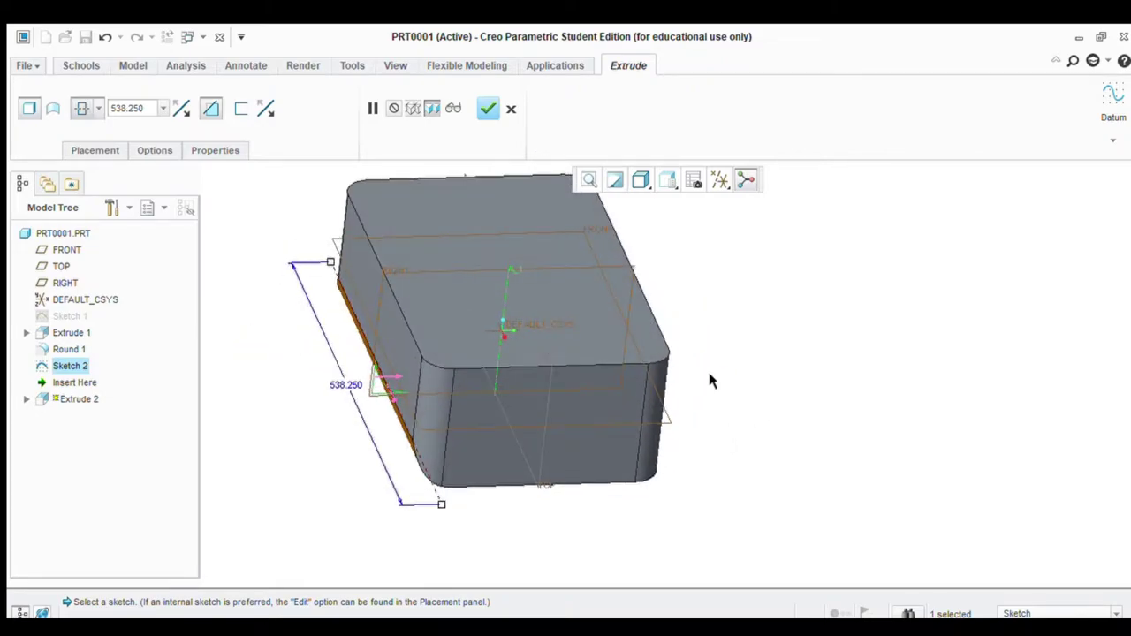
click(482, 107)
Start a new sketch on the RIGHT plane and place a vertical centerline through the origin
middle_drag(758, 518, 737, 497)
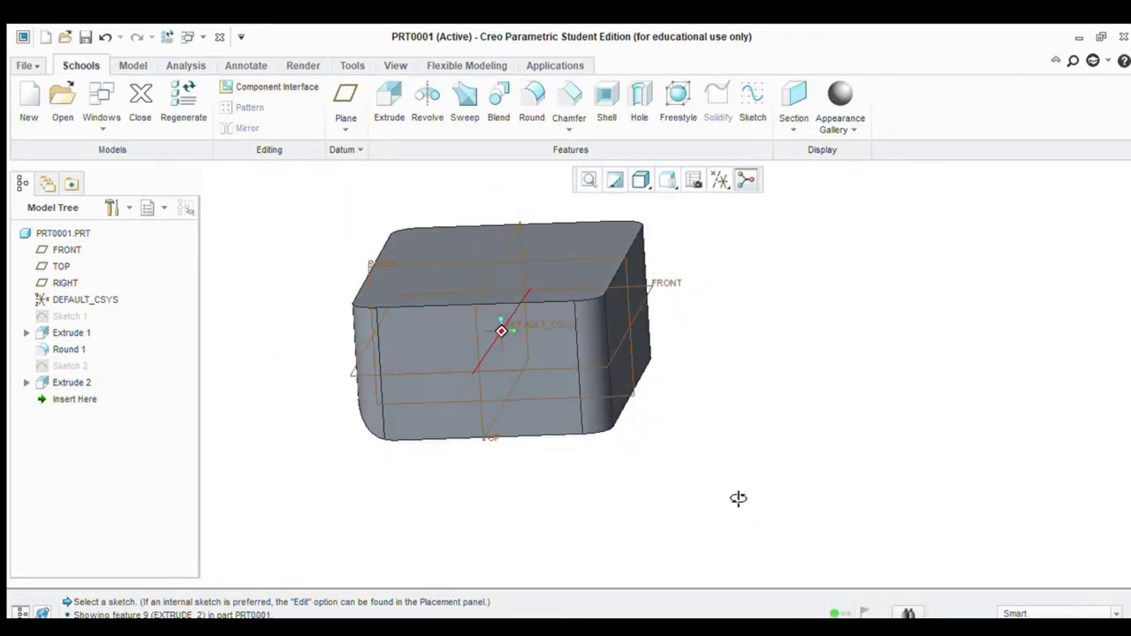
click(629, 400)
click(752, 104)
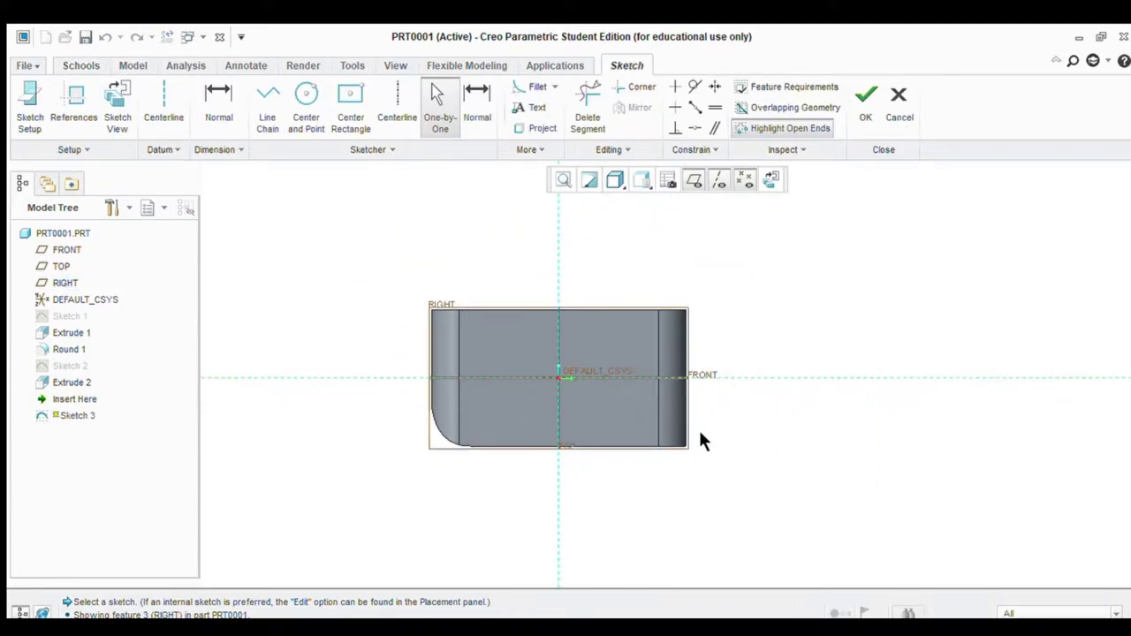
click(268, 106)
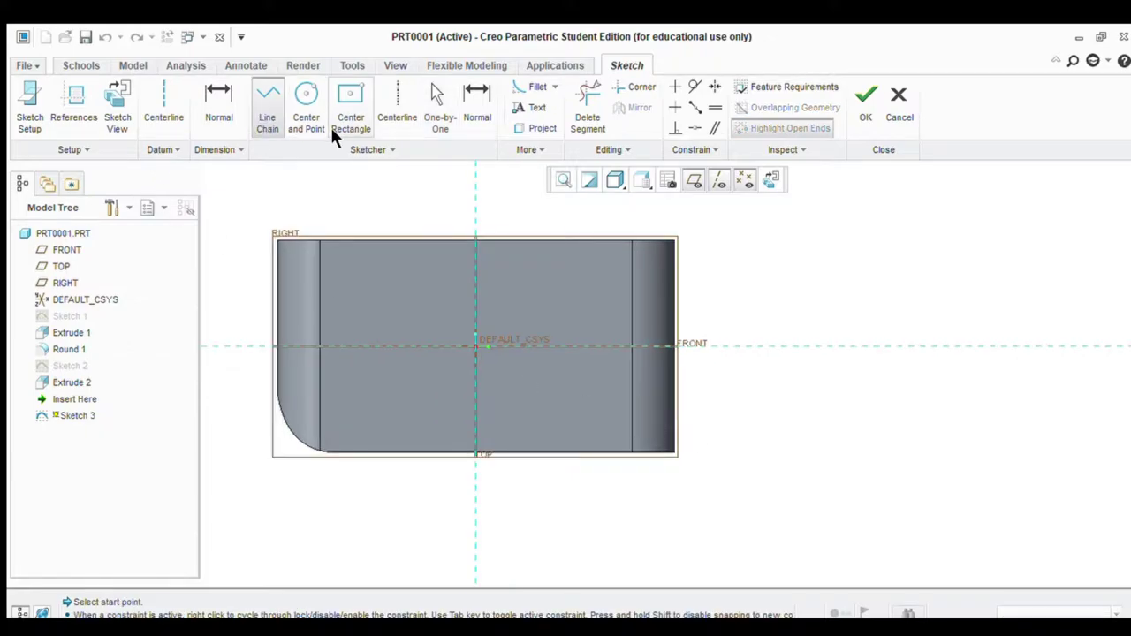
click(383, 103)
click(475, 346)
click(474, 380)
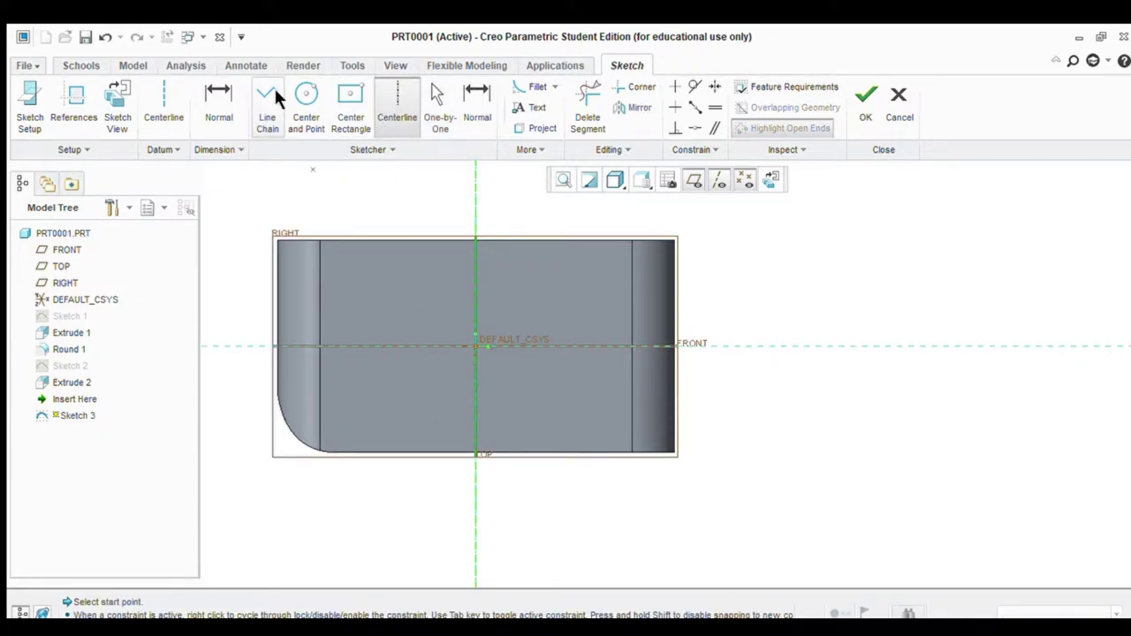
Add the block's right and bottom edges as sketch references
click(75, 122)
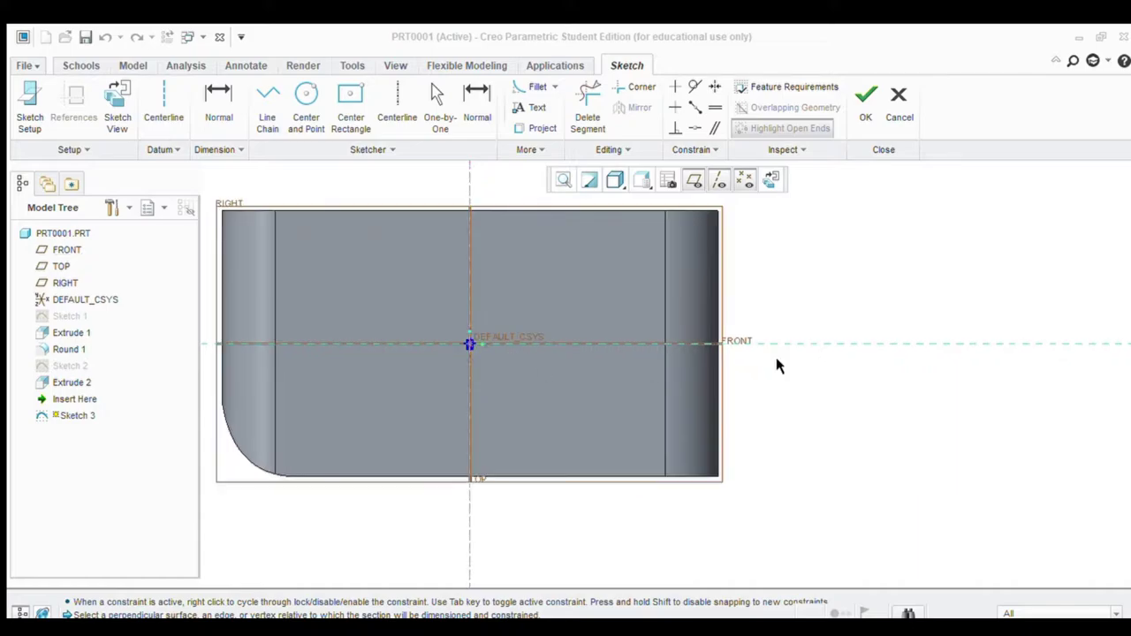
click(712, 394)
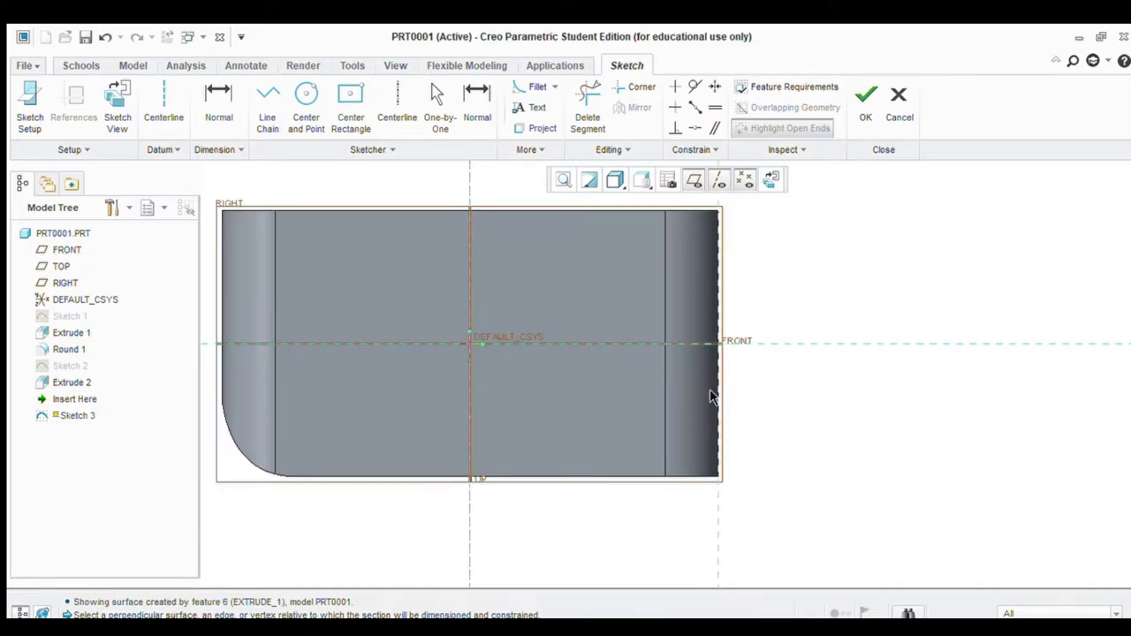
click(555, 476)
middle_click(1060, 309)
scroll(518, 412, up, 2)
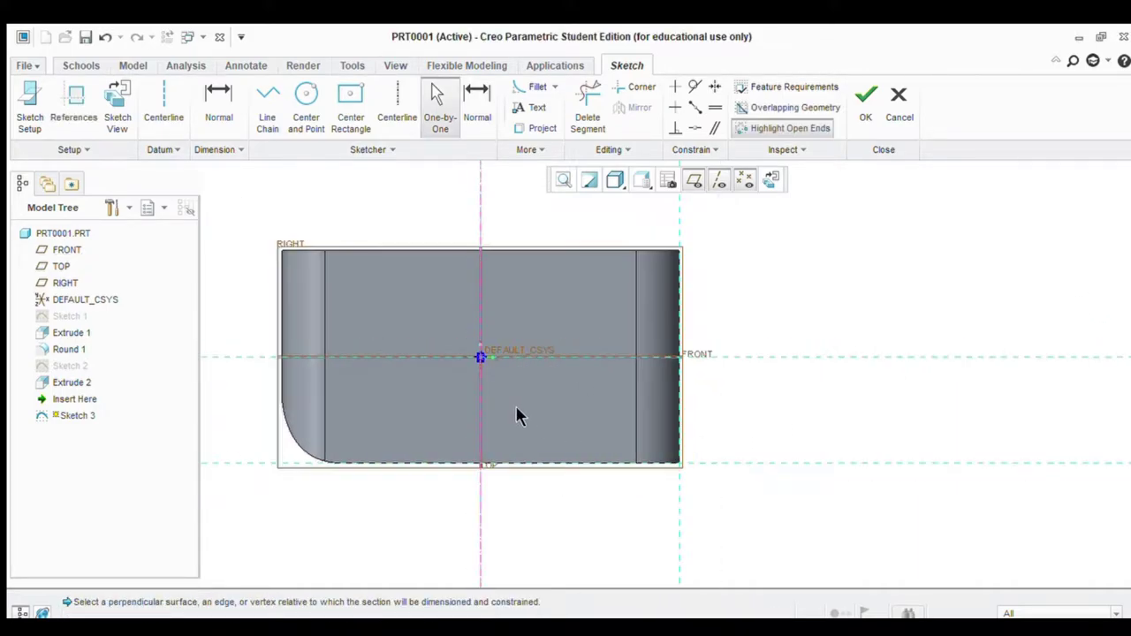
Draw a horizontal line along the bottom edge from the block's lower-right corner and set its length to 90
scroll(593, 429, down, 2)
click(268, 109)
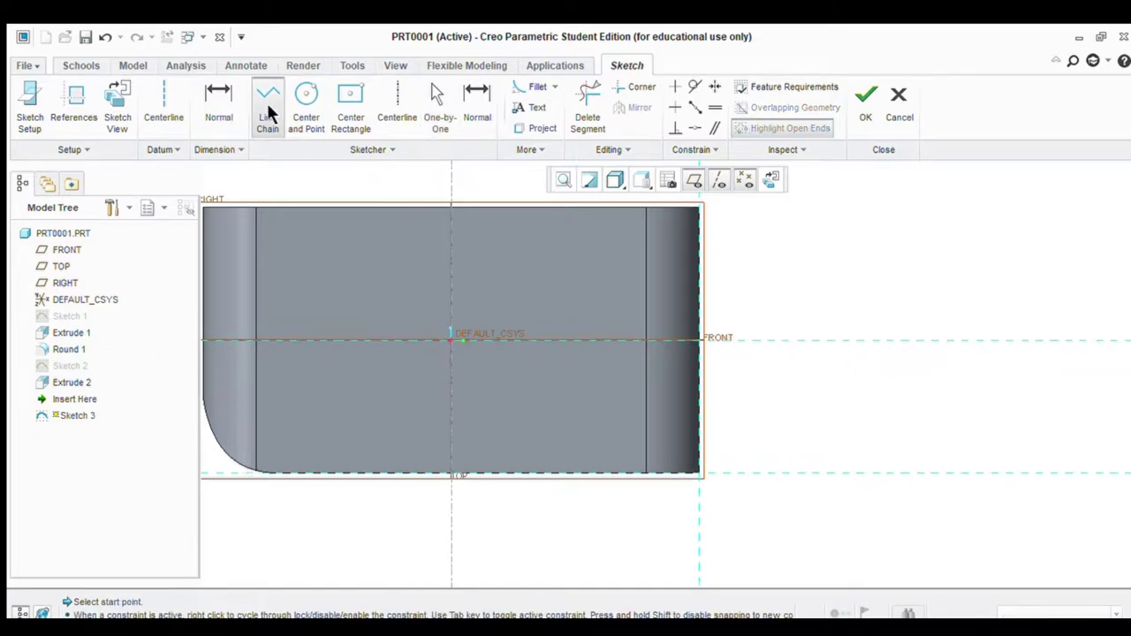
scroll(578, 477, down, 1)
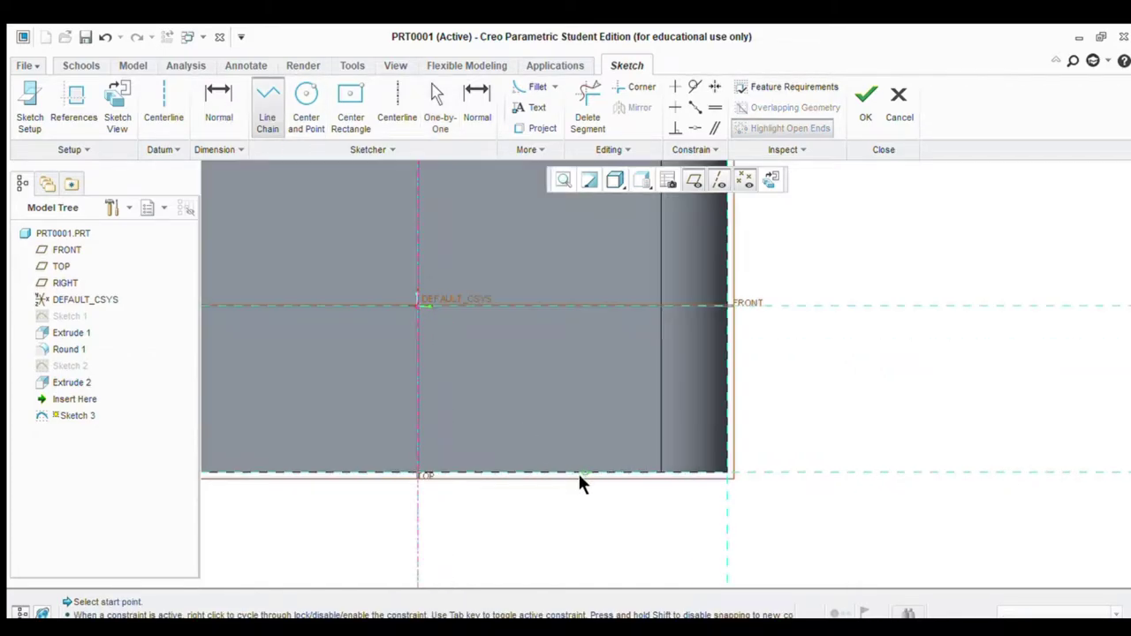
click(723, 472)
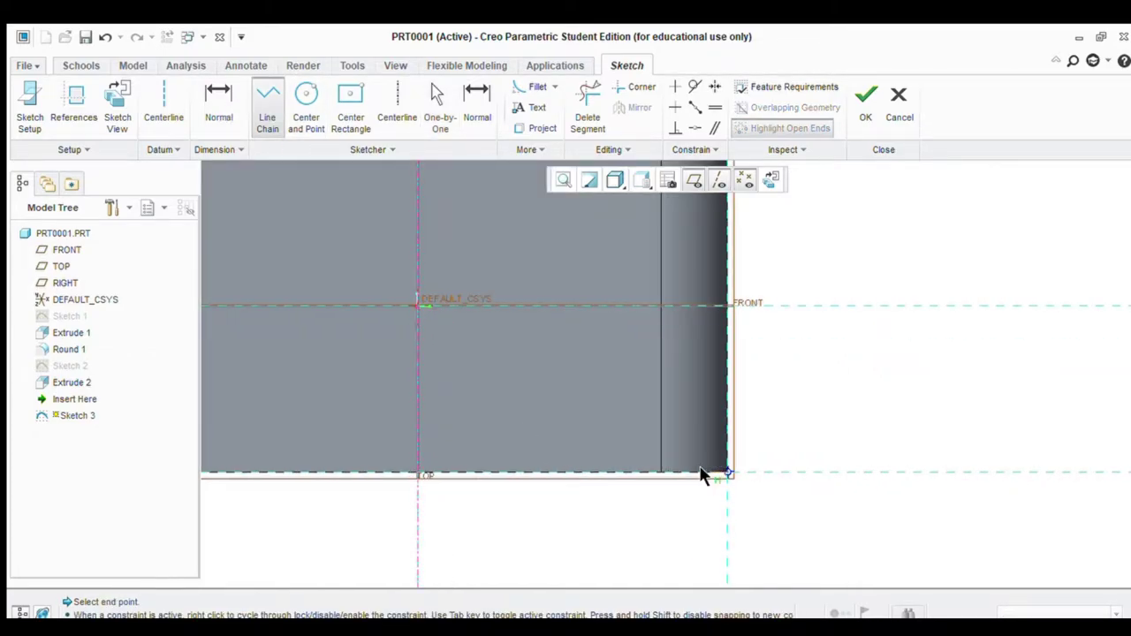
click(563, 472)
middle_click(625, 489)
middle_click(627, 477)
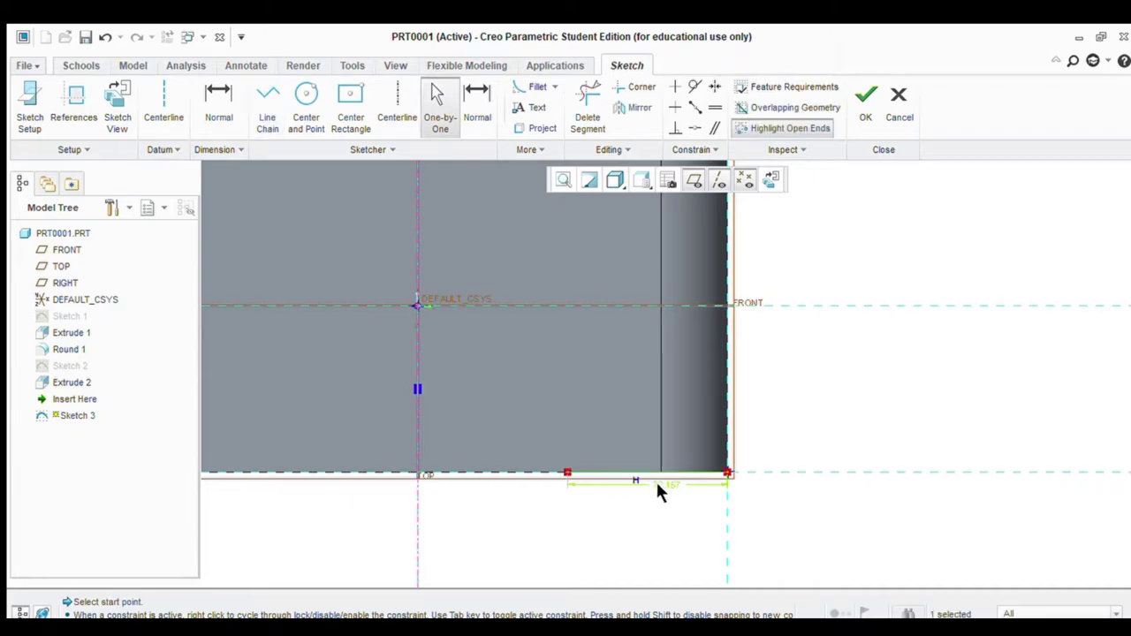
double_click(656, 479)
text(90)
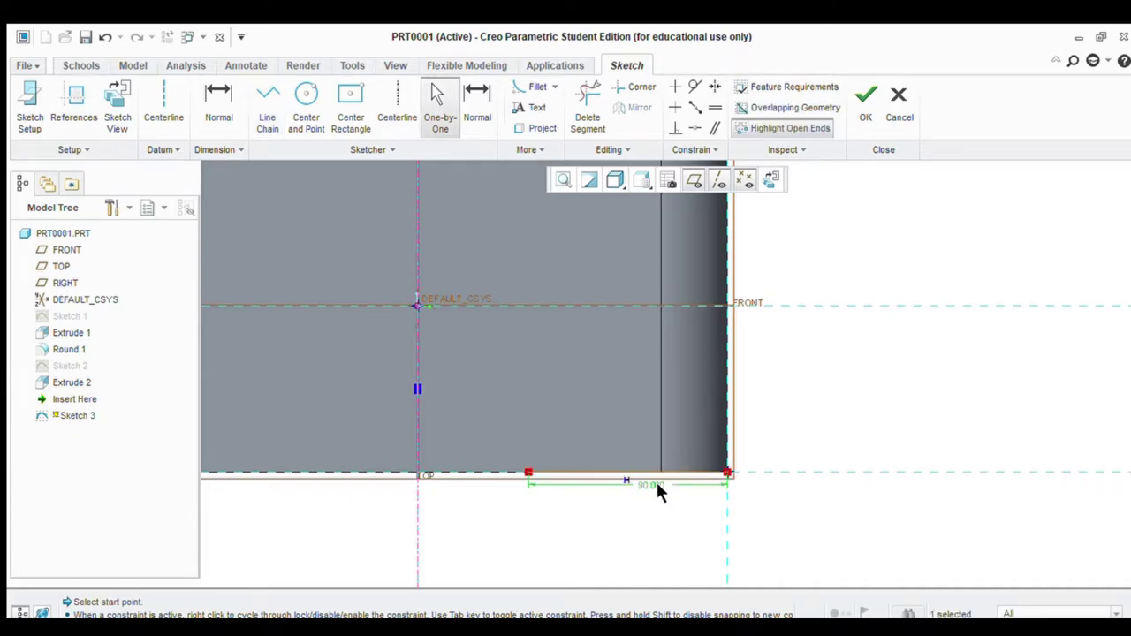
key(Return)
click(267, 104)
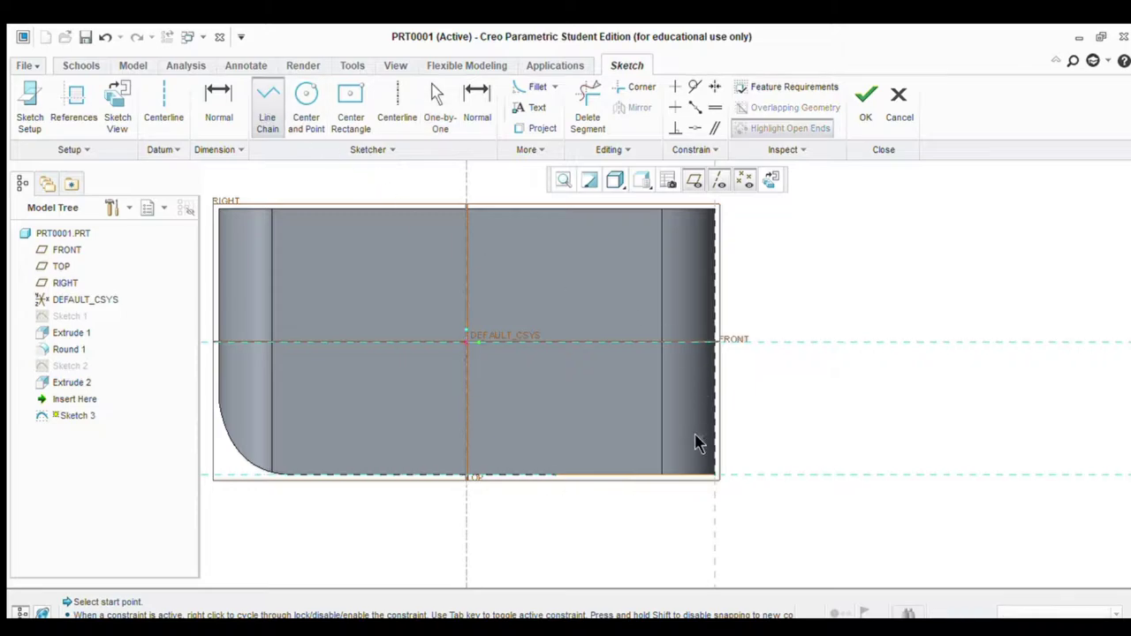
click(716, 477)
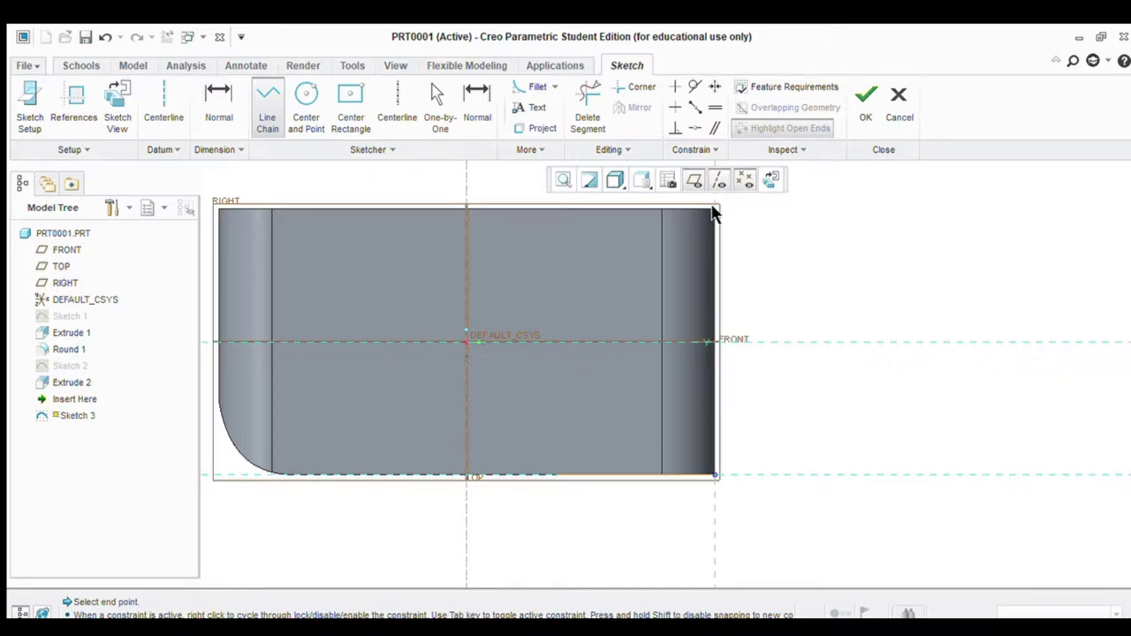
scroll(712, 212, down, 5)
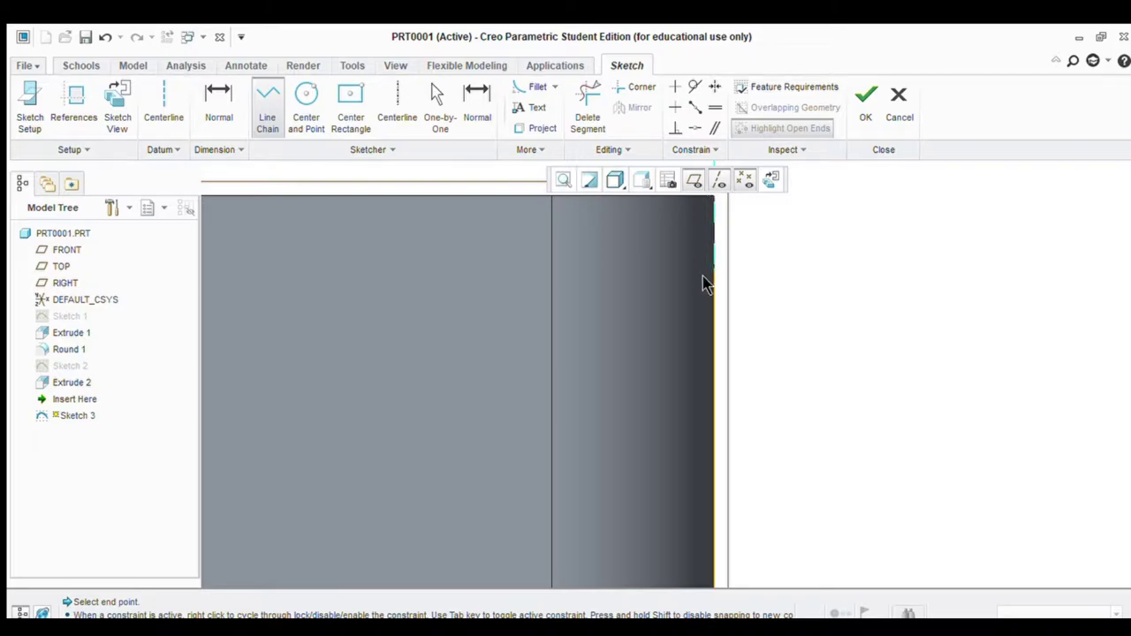
middle_click(694, 331)
scroll(689, 336, up, 3)
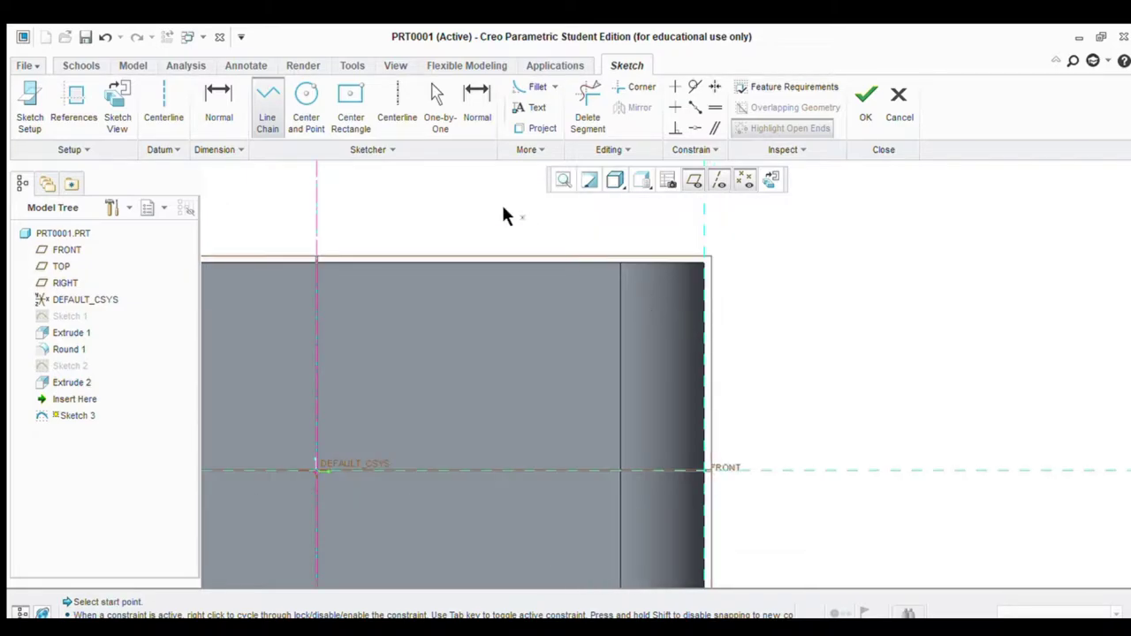
Add the block's top edge as a sketch reference
click(73, 104)
click(470, 262)
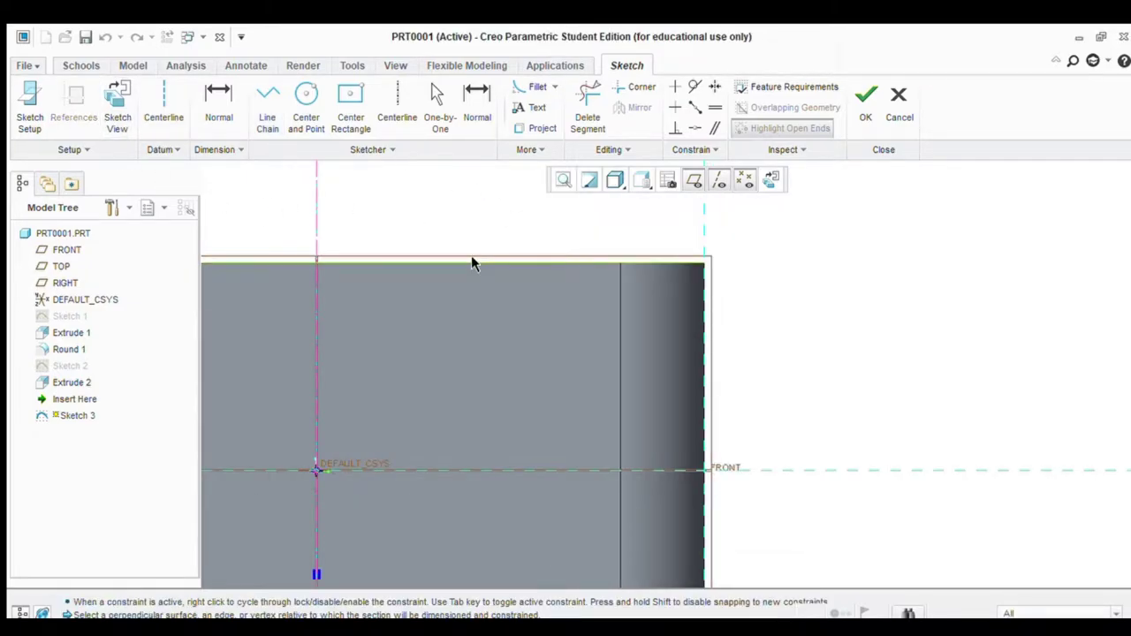
middle_click(1085, 291)
Draw a vertical line along the block's right edge from the lower-right corner to the upper-right corner
click(278, 105)
scroll(643, 429, up, 2)
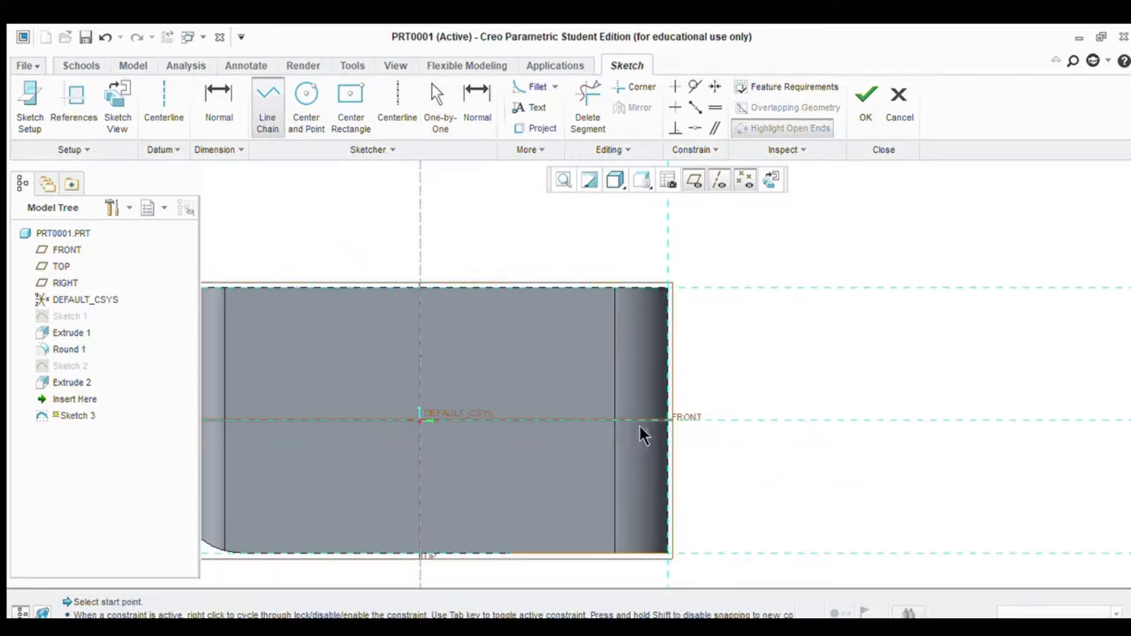
click(658, 552)
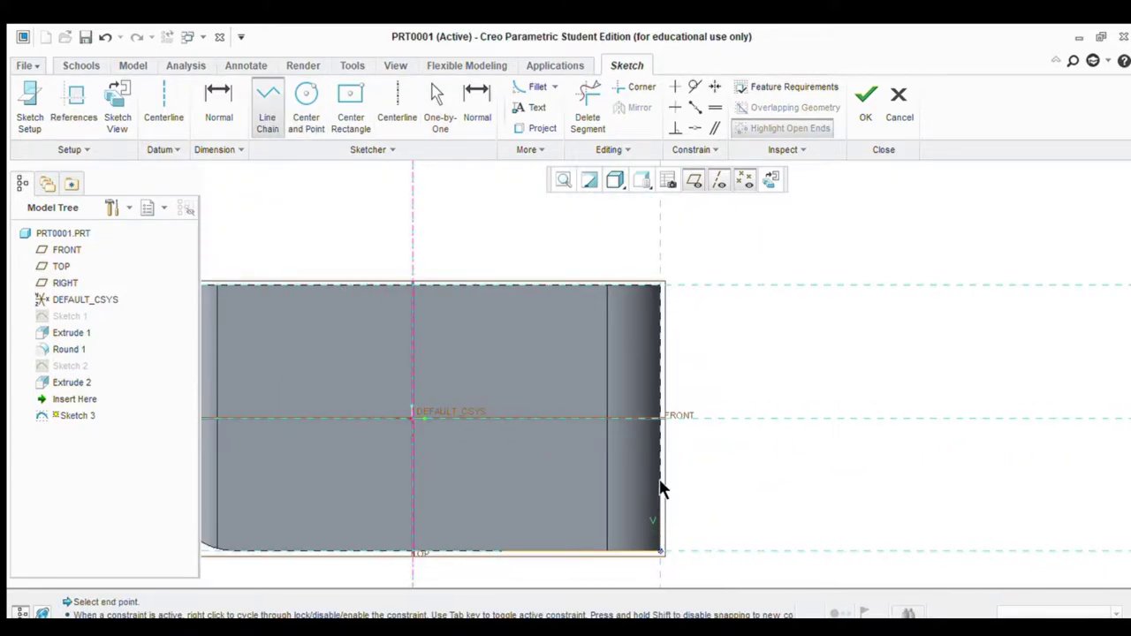
click(658, 289)
middle_click(822, 341)
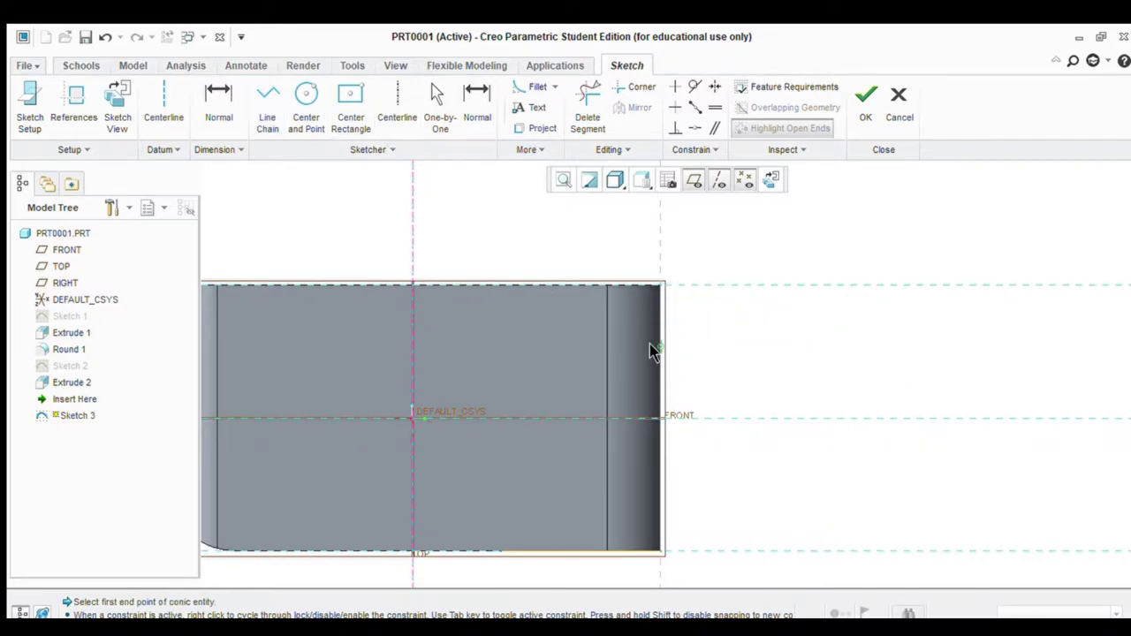
Draw a conic arc from the upper-right corner to the bottom line's free end, bulging towards the lower-right corner
click(658, 288)
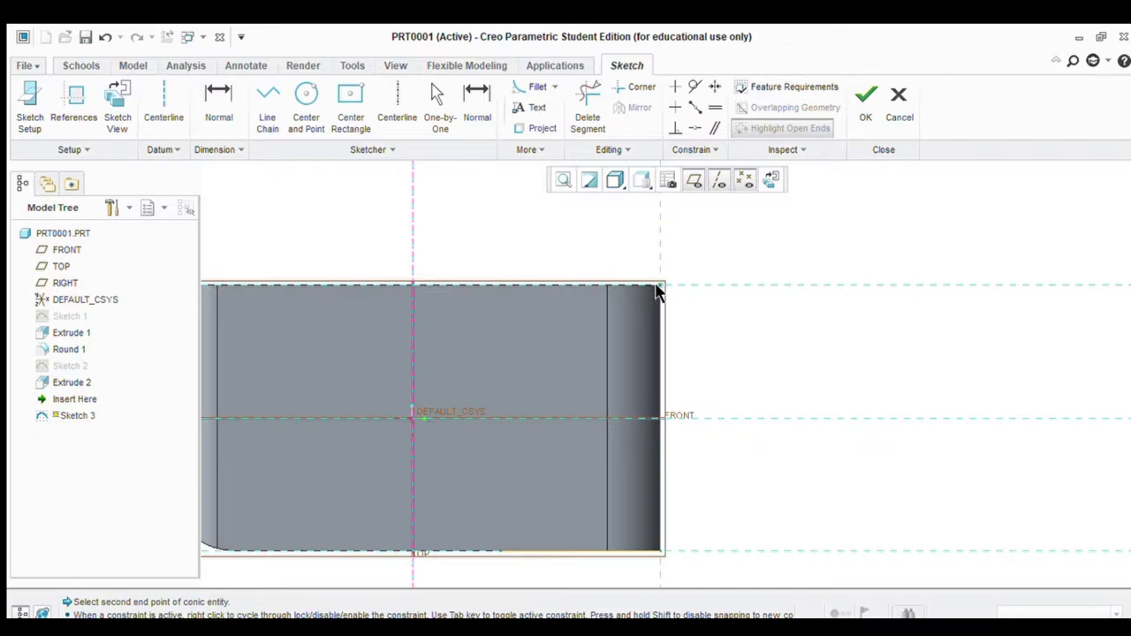
click(493, 553)
scroll(748, 411, down, 3)
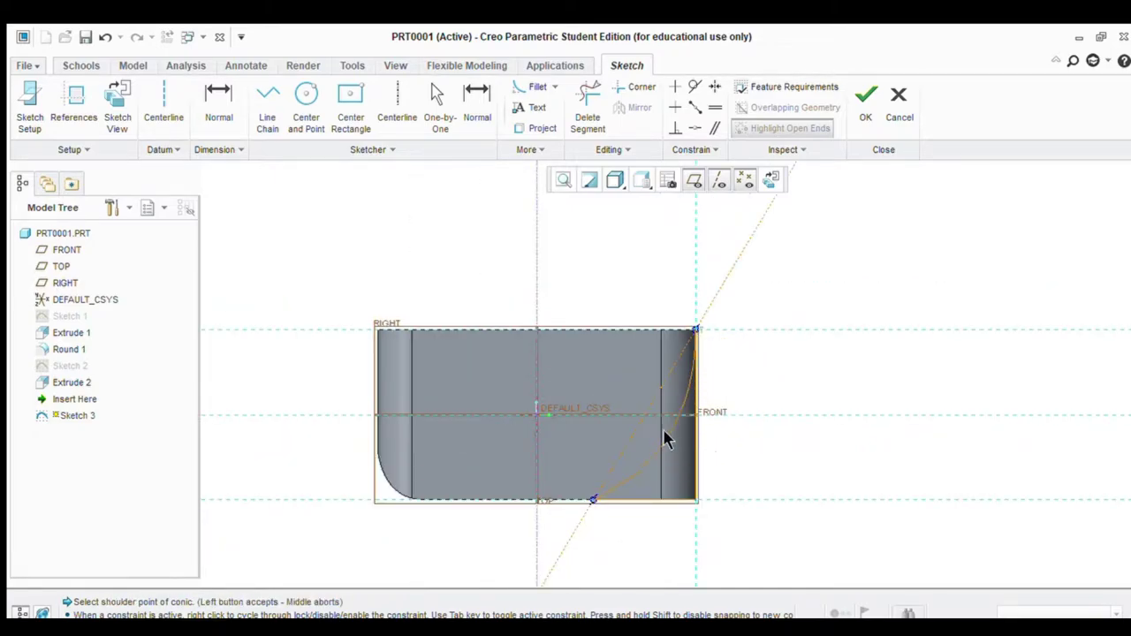
scroll(664, 438, up, 2)
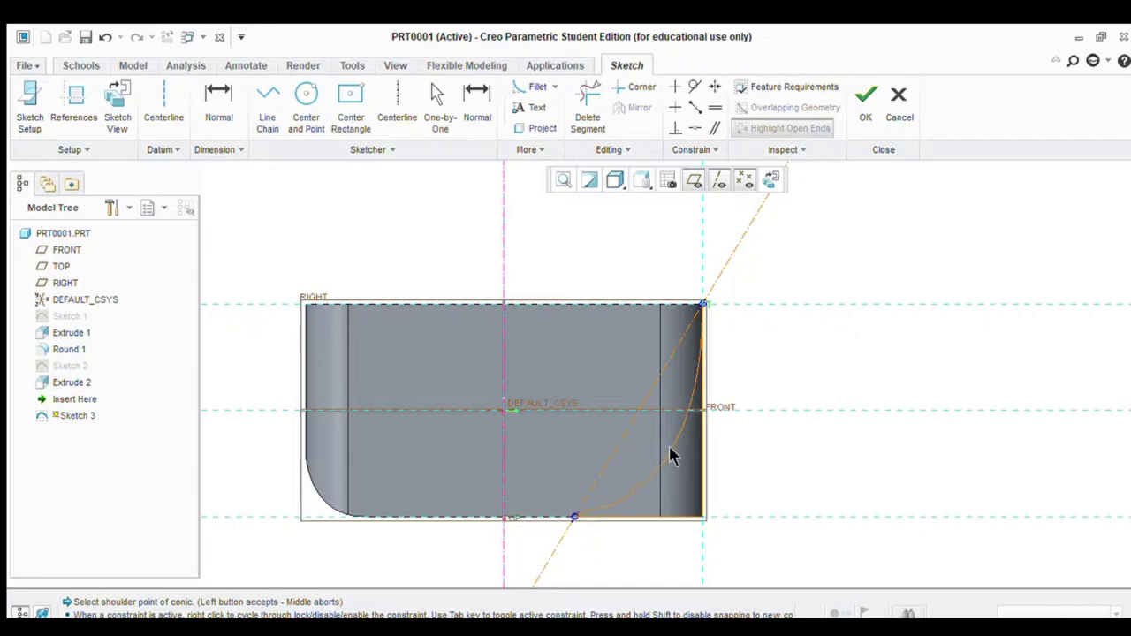
scroll(570, 425, up, 1)
scroll(681, 450, up, 2)
scroll(676, 451, down, 1)
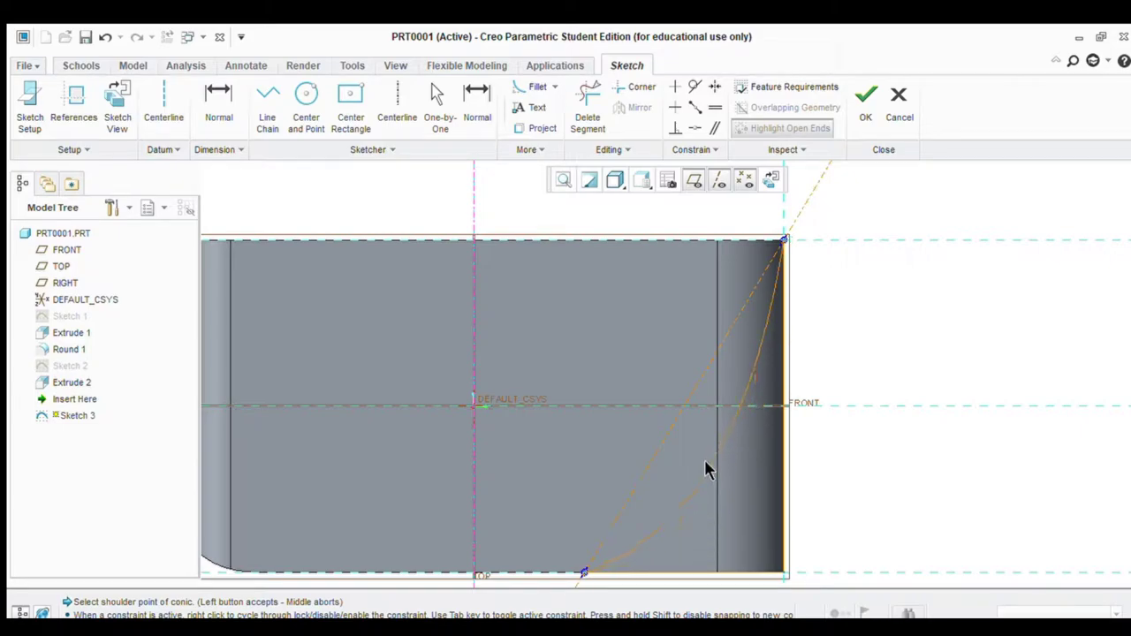
click(704, 464)
scroll(714, 460, down, 3)
scroll(713, 459, up, 2)
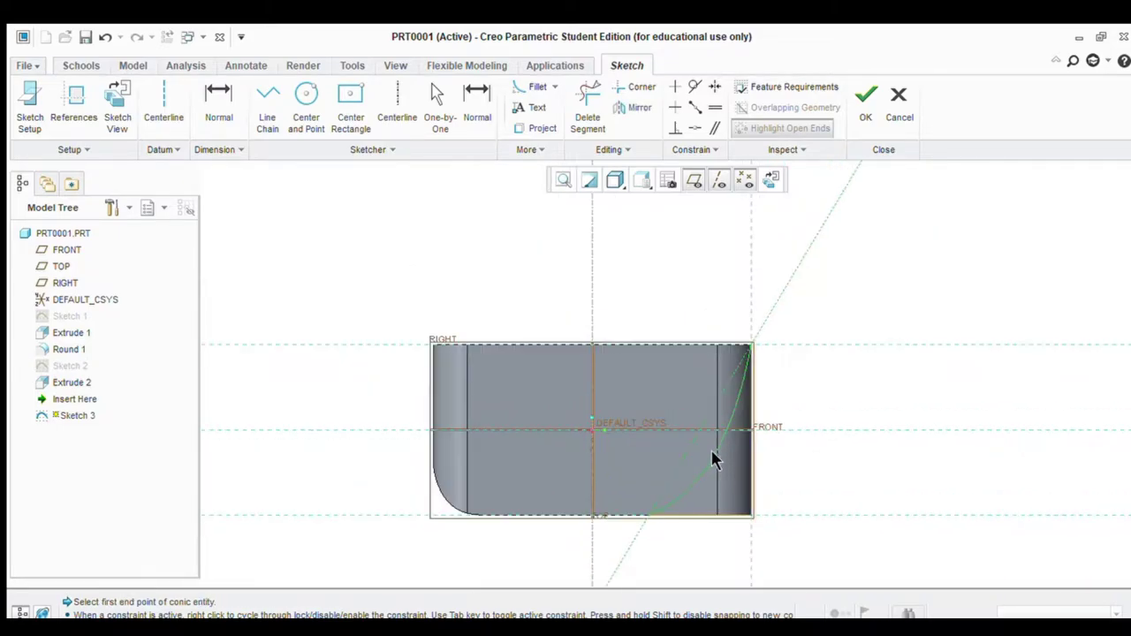
scroll(717, 436, up, 1)
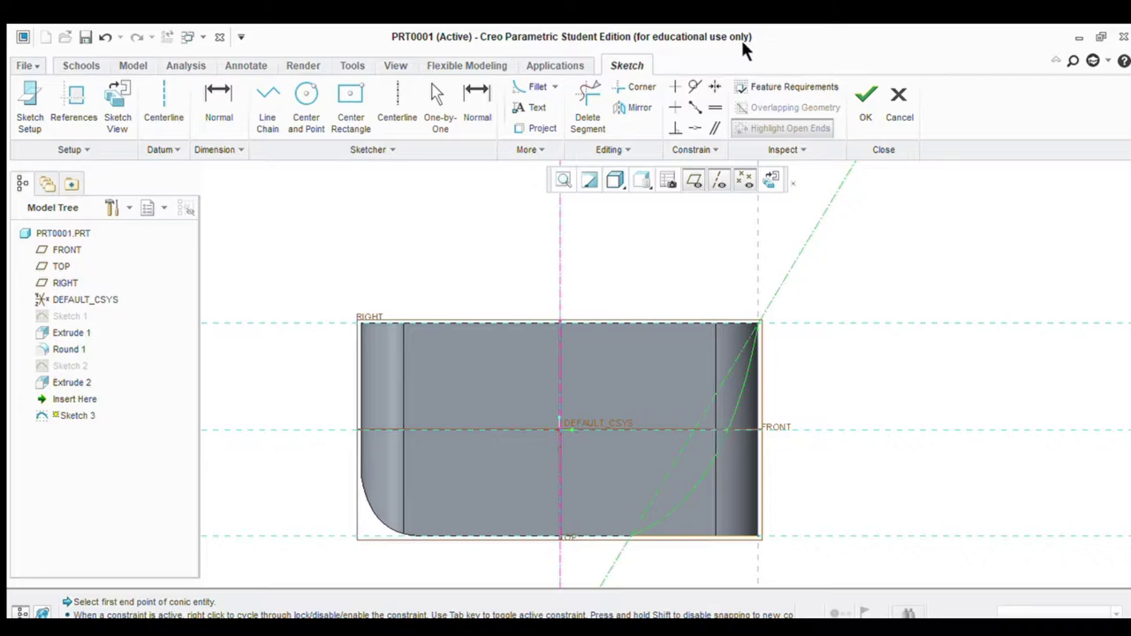
Finish the conic sketch and extrude it as a symmetric cut about 517.375 deep along the block's side
click(862, 121)
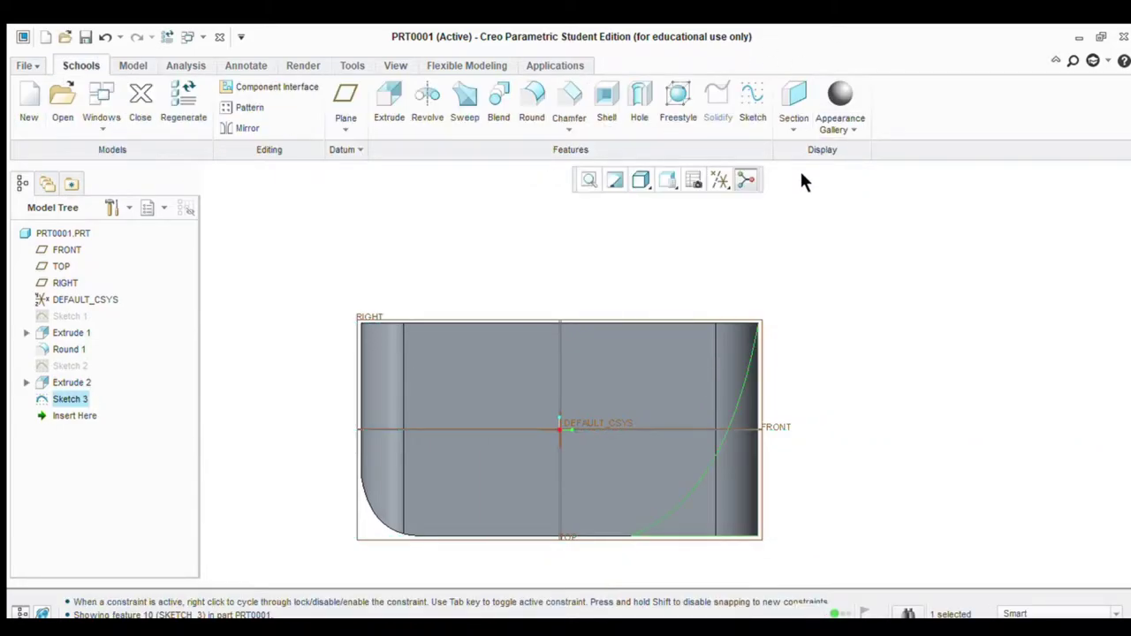
click(389, 120)
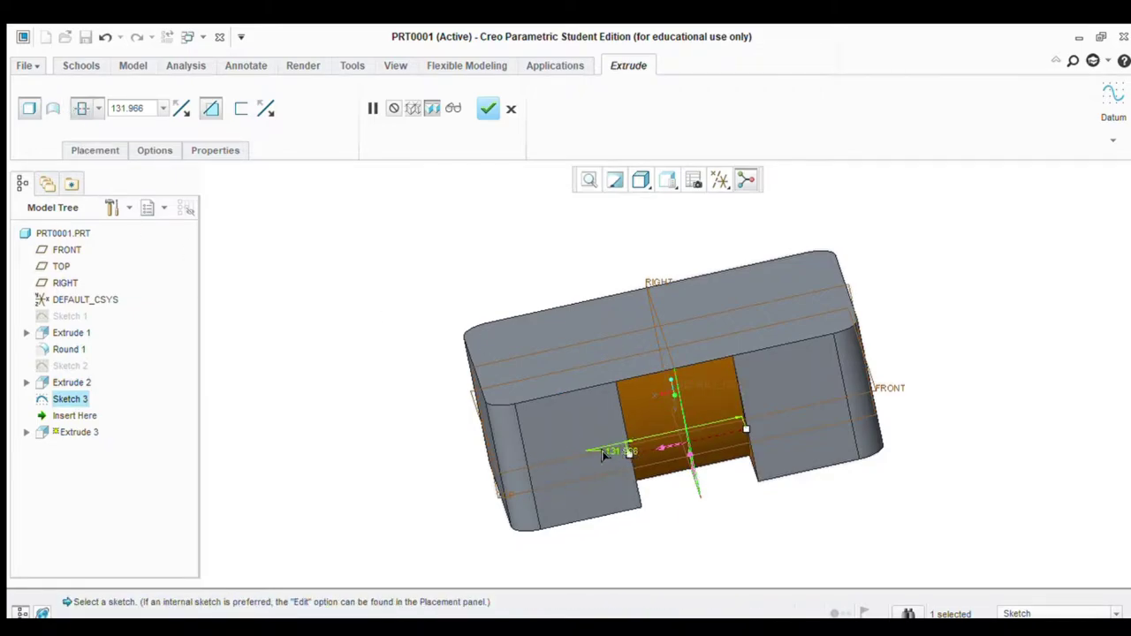
drag(625, 453, 481, 530)
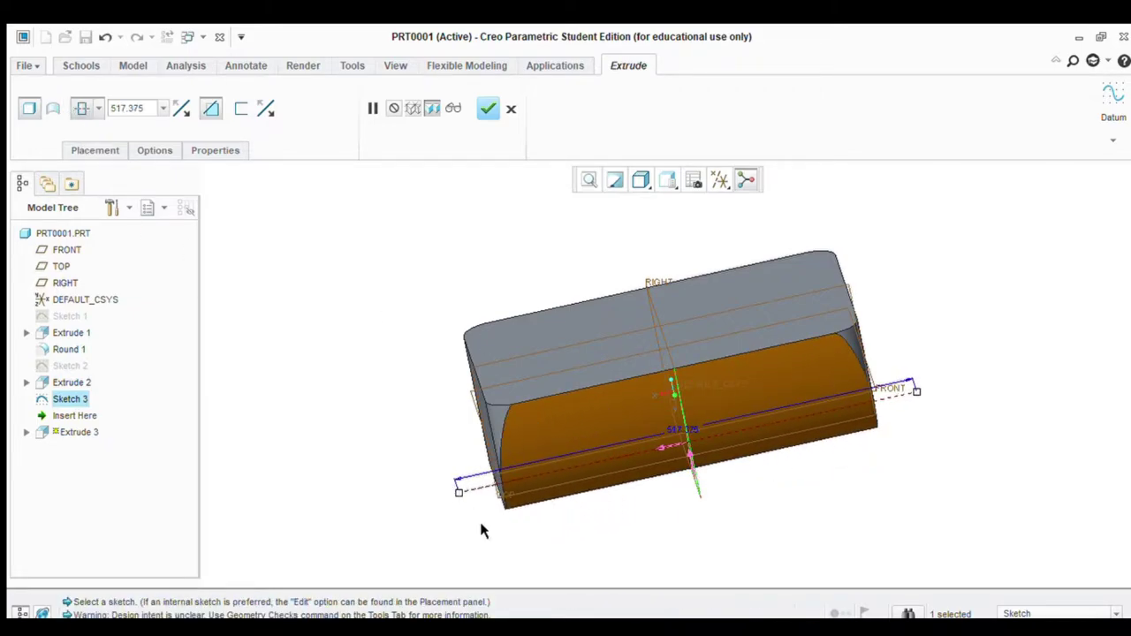
middle_drag(486, 534, 531, 525)
click(488, 109)
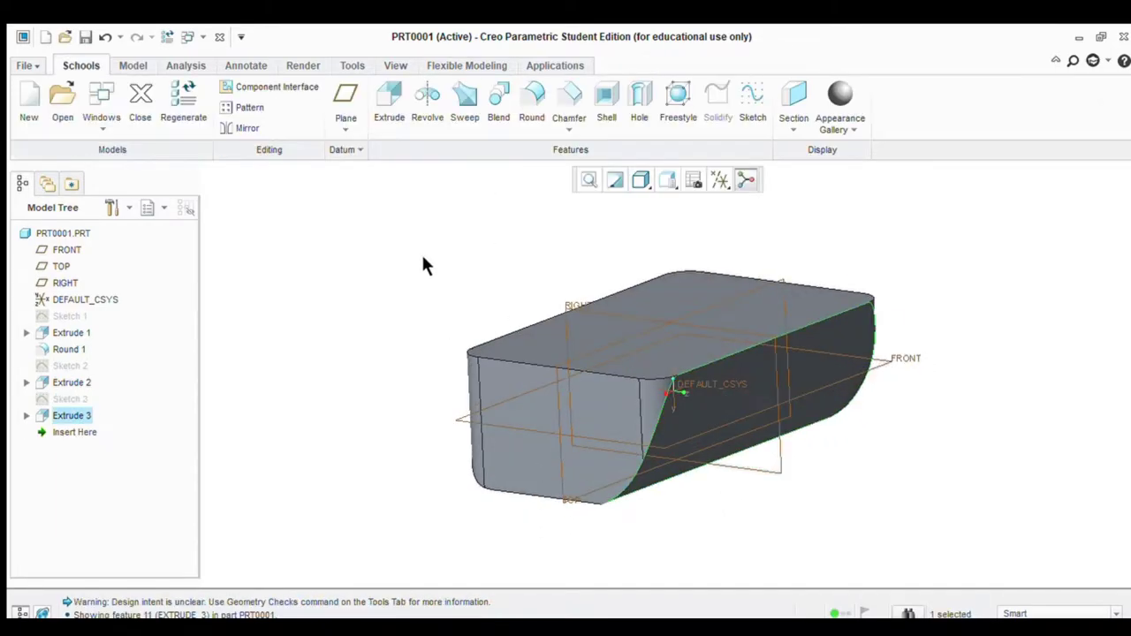
Start a sketch on the block's large flat top face
mouse_move(371, 418)
middle_down()
mouse_move(345, 374)
mouse_move(300, 376)
mouse_move(277, 335)
mouse_move(356, 358)
middle_up()
key(ctrl+d)
click(608, 330)
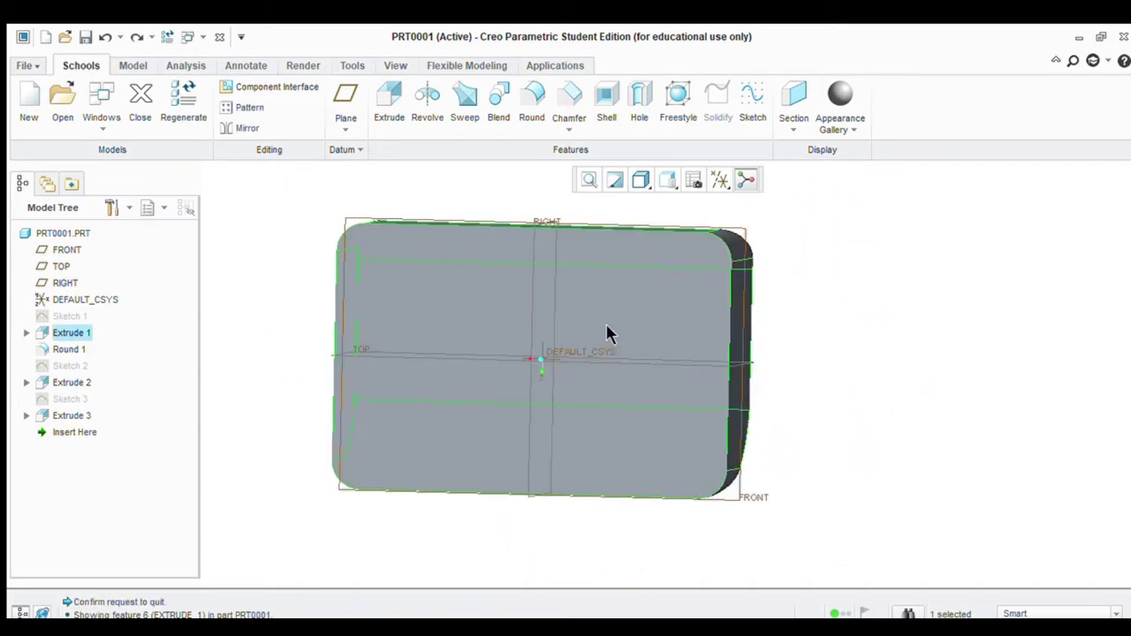
click(752, 102)
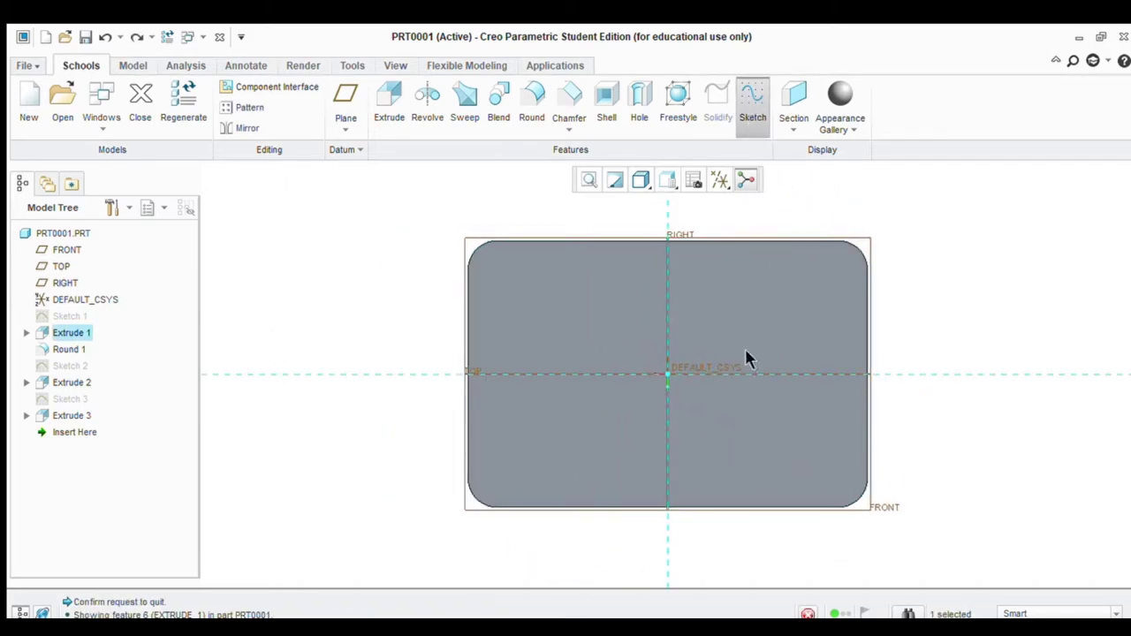
scroll(654, 372, down, 2)
scroll(631, 371, up, 3)
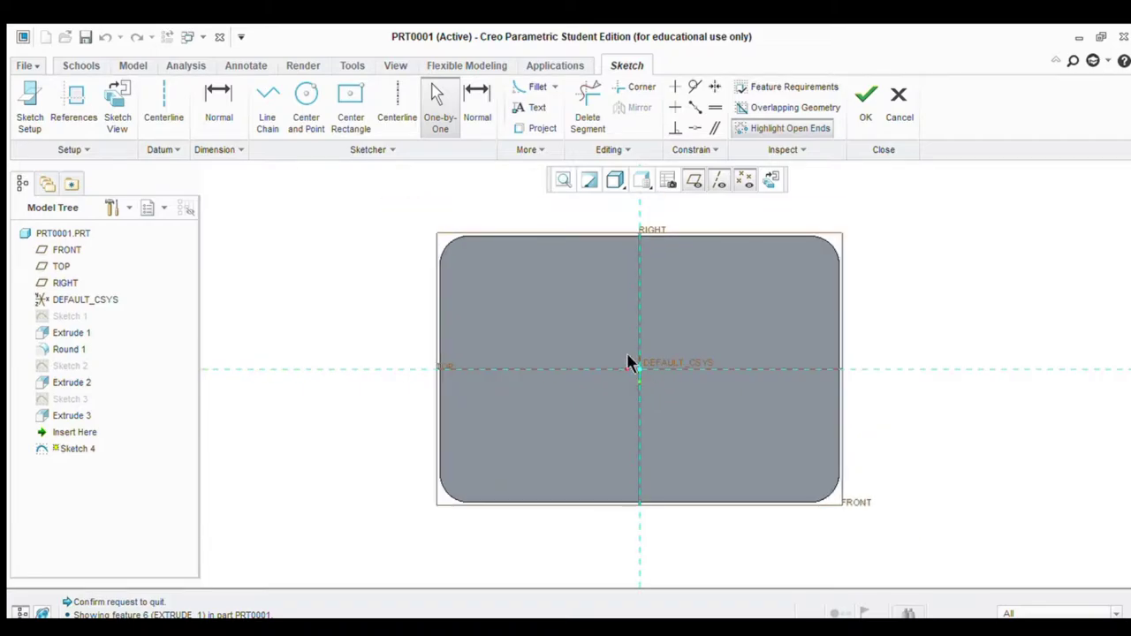
scroll(645, 398, down, 1)
scroll(589, 383, down, 2)
scroll(593, 365, up, 2)
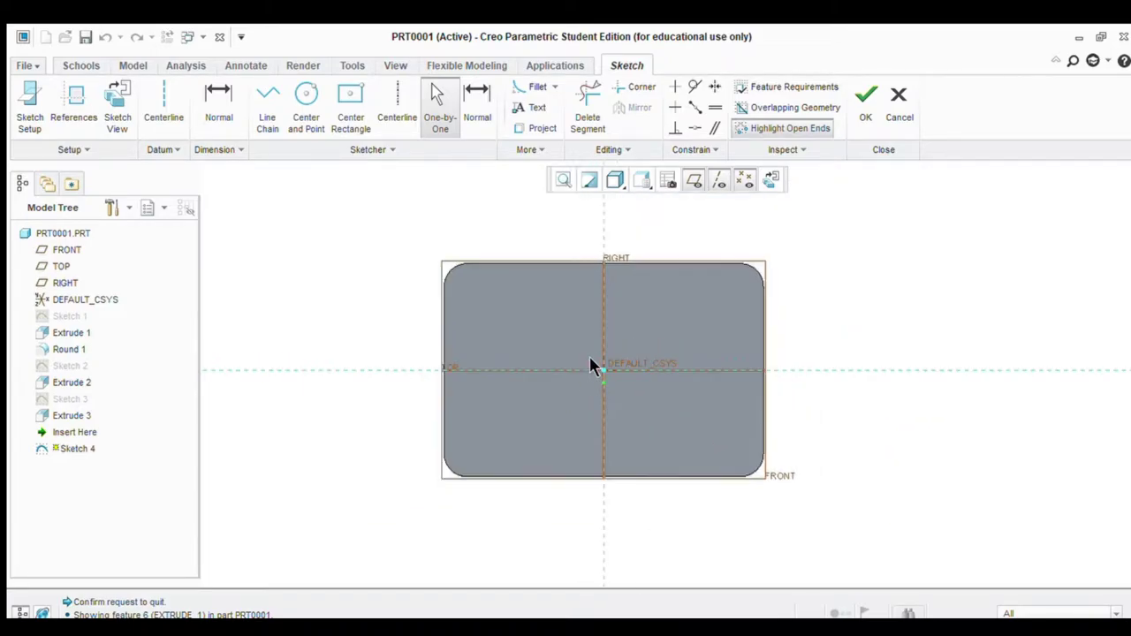
scroll(595, 353, down, 2)
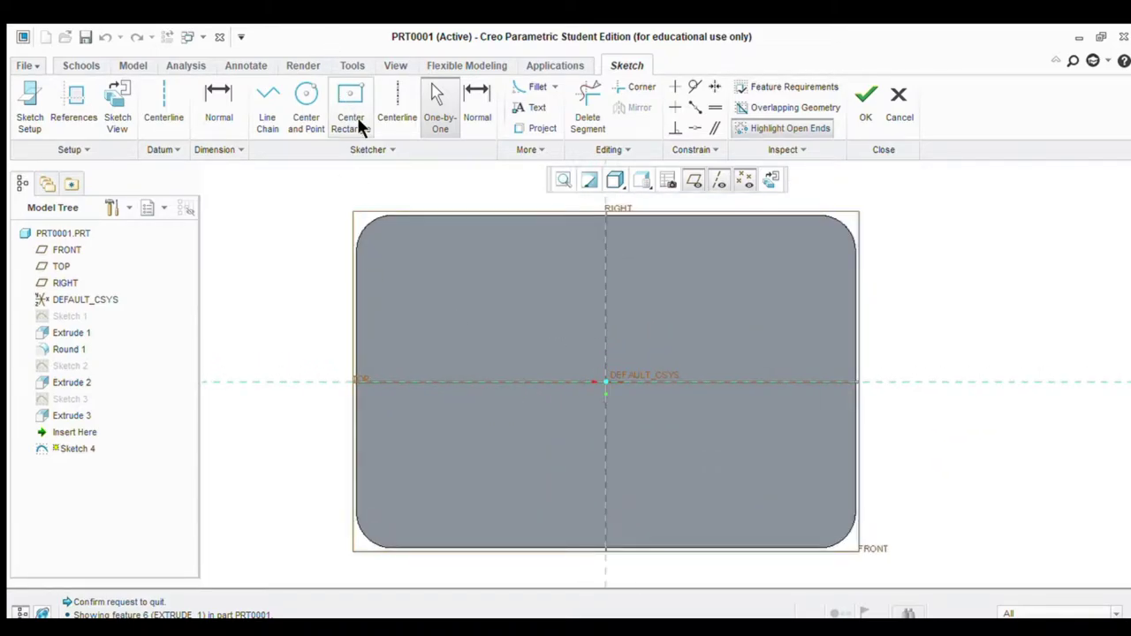
Add a vertical centerline through the origin of the sketch
click(161, 113)
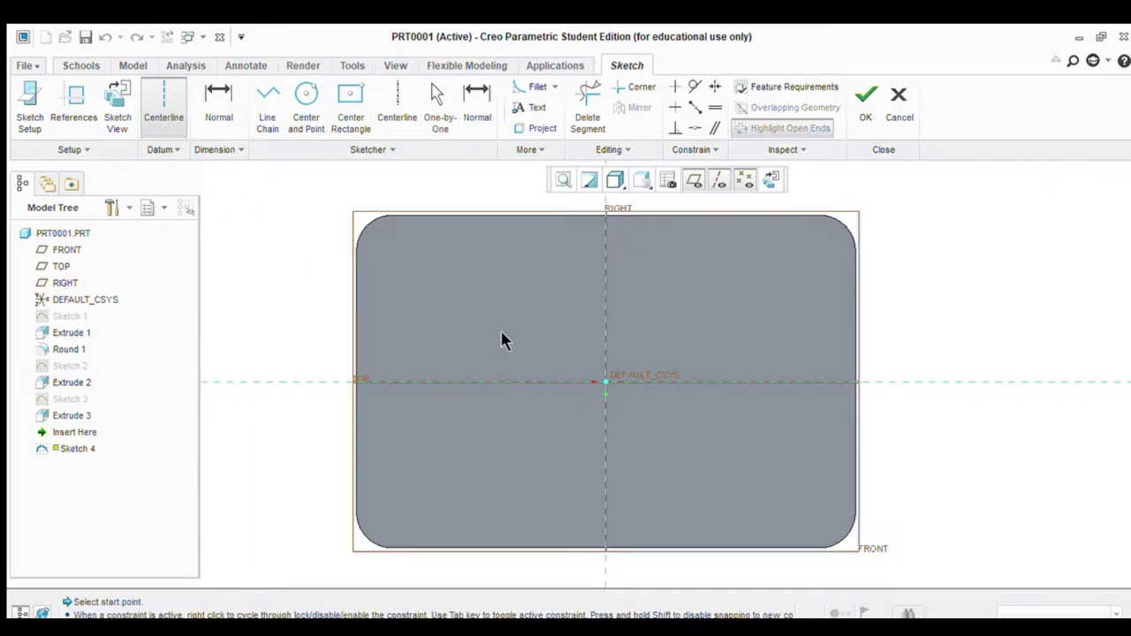
click(605, 353)
click(598, 409)
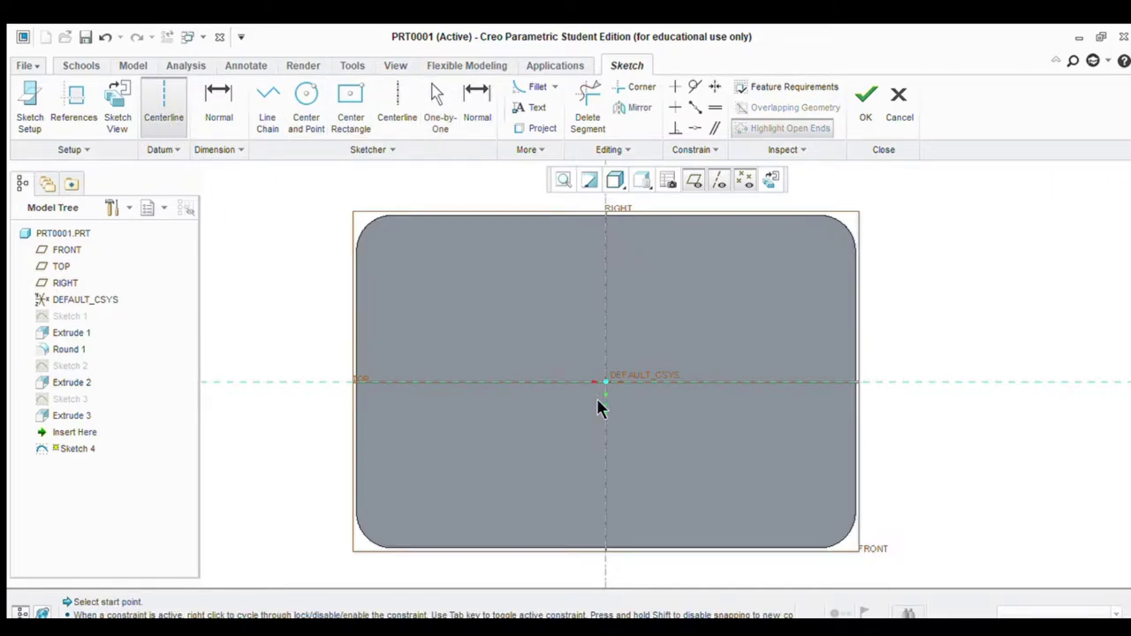
Add the face's upper, lower and right edges as sketch references
click(76, 118)
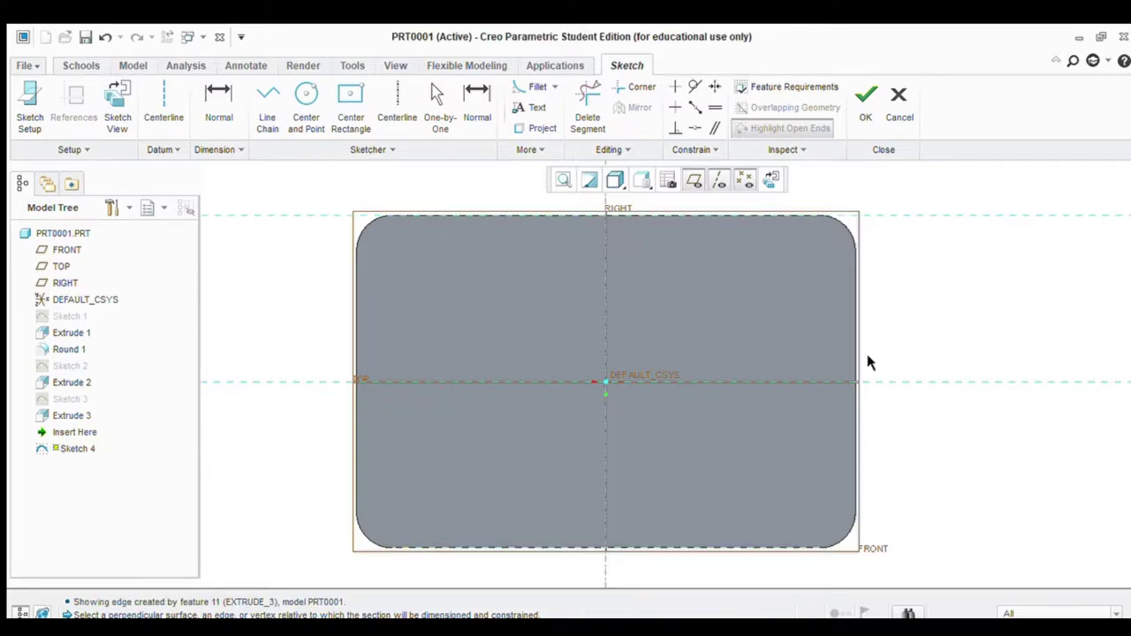
click(846, 413)
middle_click(1076, 287)
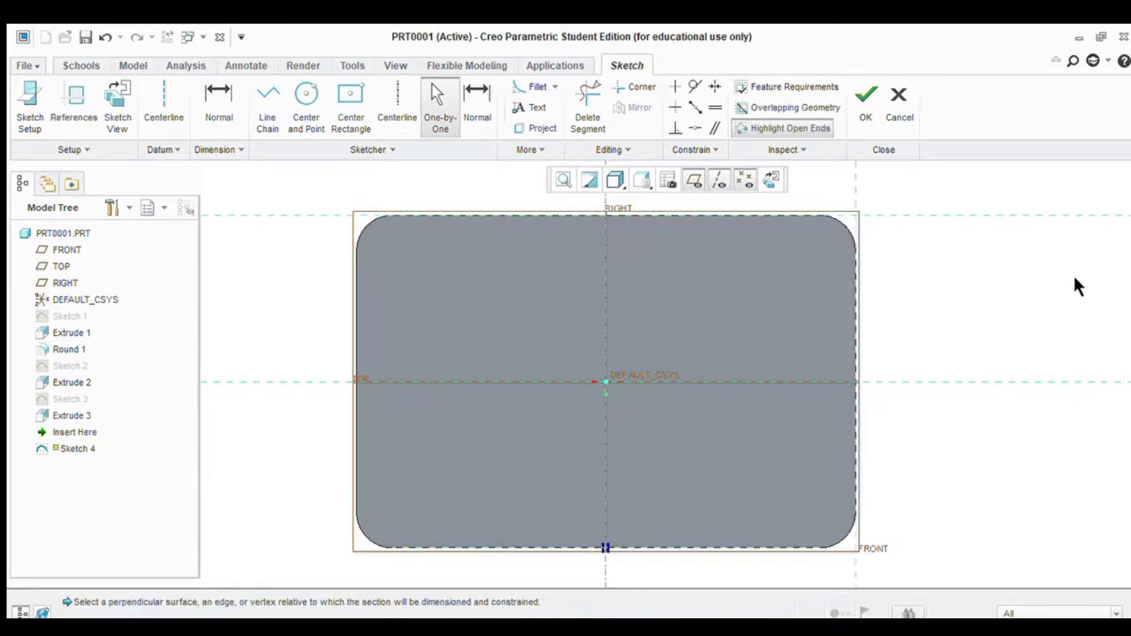
Draw a vertical line just inside the face's right edge and set its length to 250
click(265, 107)
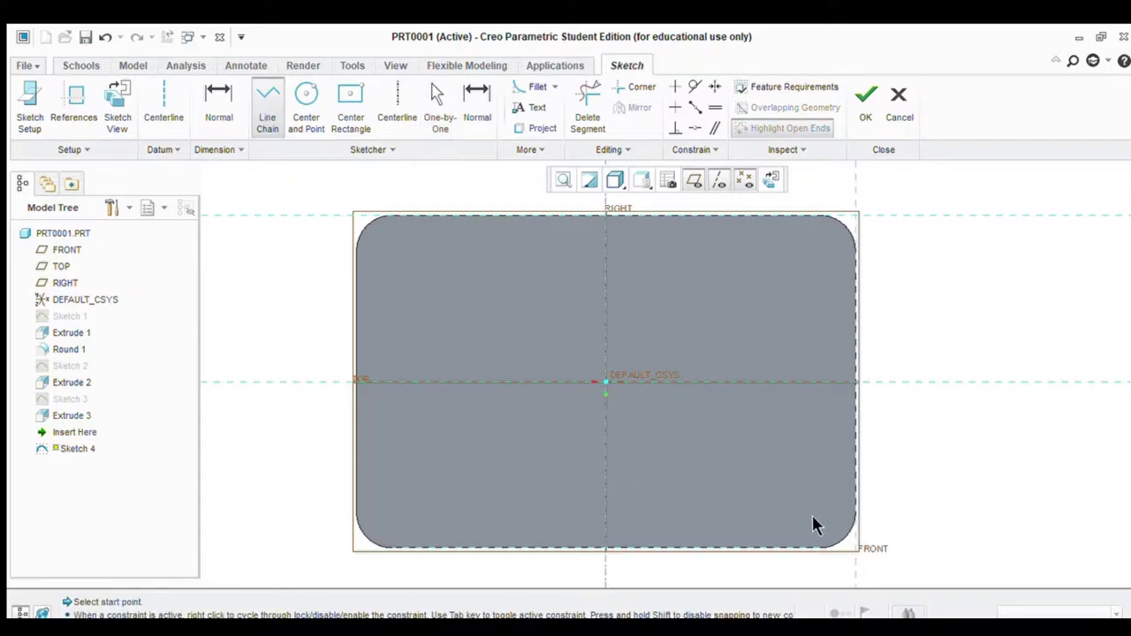
click(837, 530)
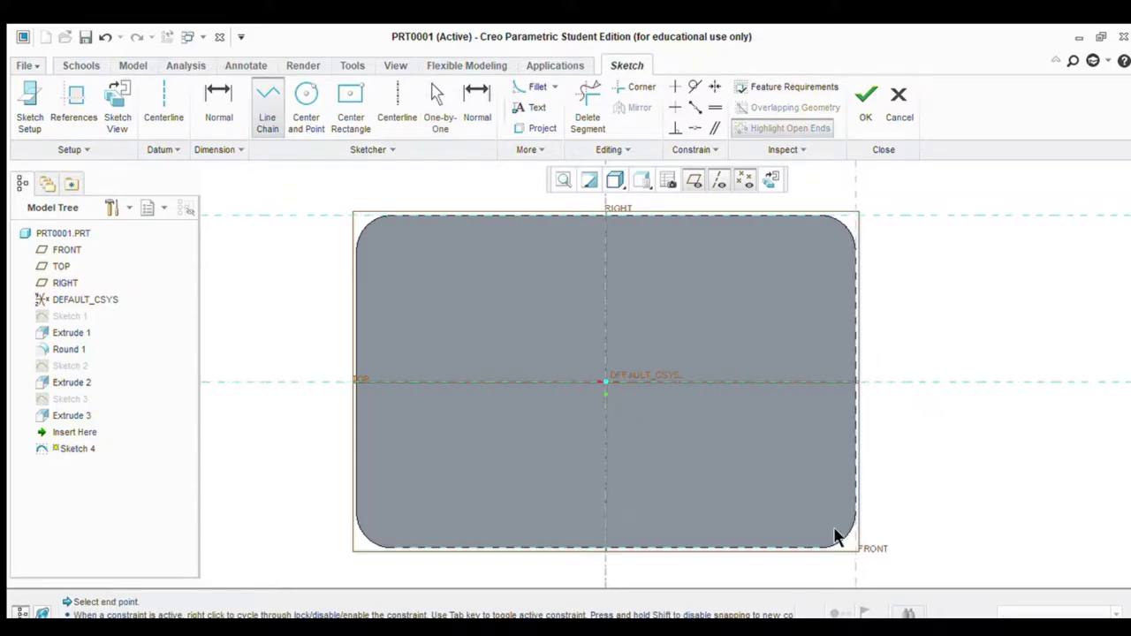
click(839, 237)
middle_click(846, 402)
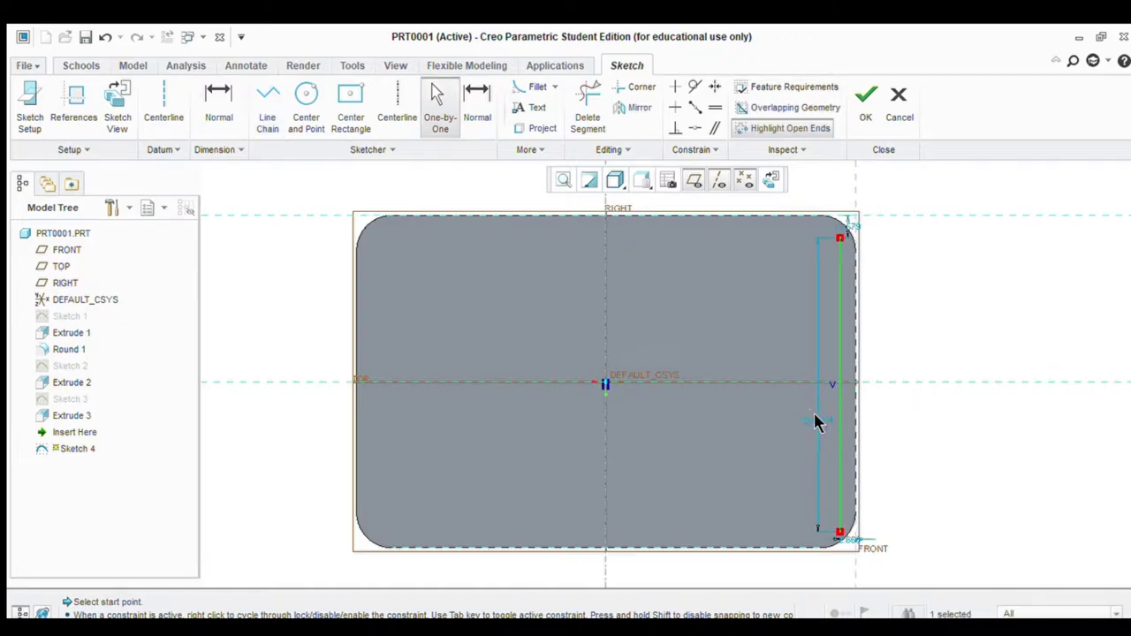
double_click(816, 420)
text(250)
key(Return)
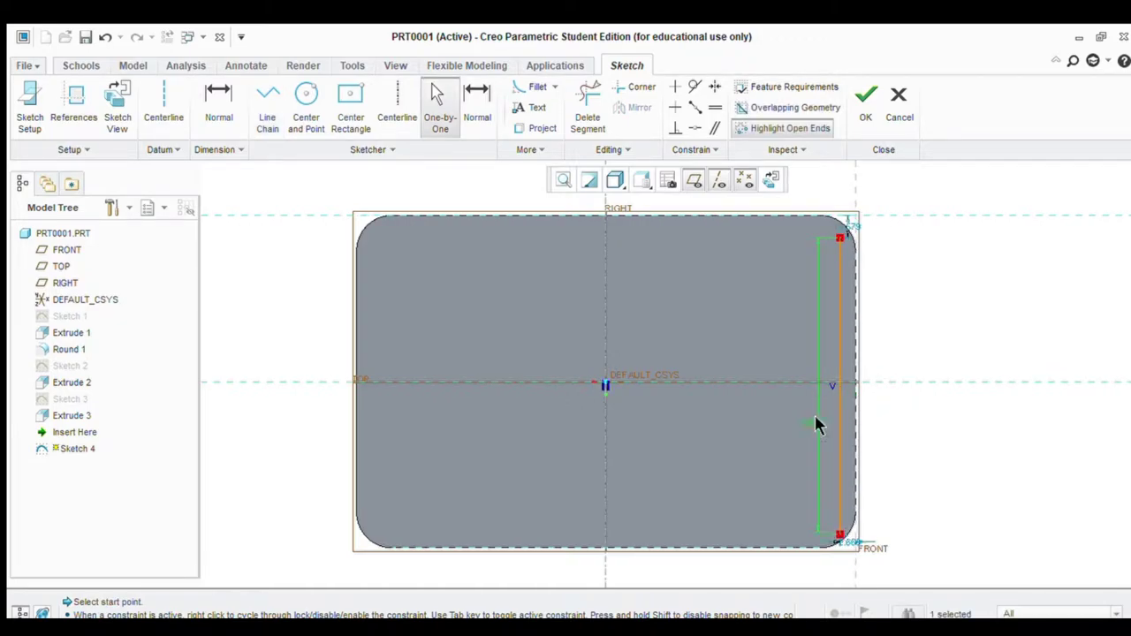
Set the vertical line's distance from the face's right edge to 10
scroll(821, 490, up, 3)
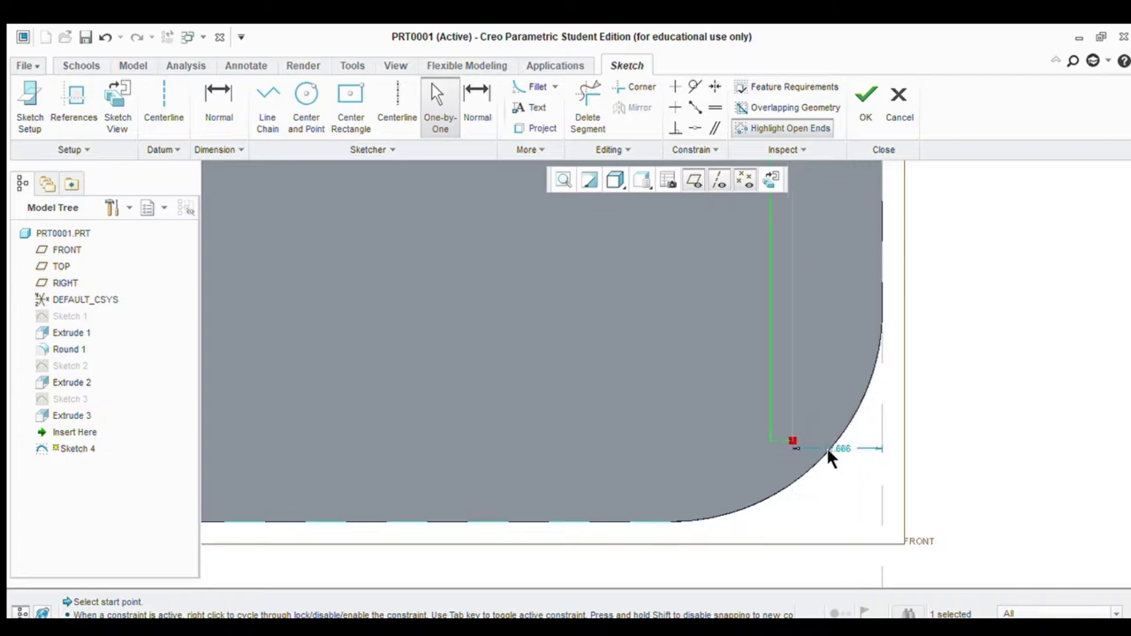
double_click(840, 449)
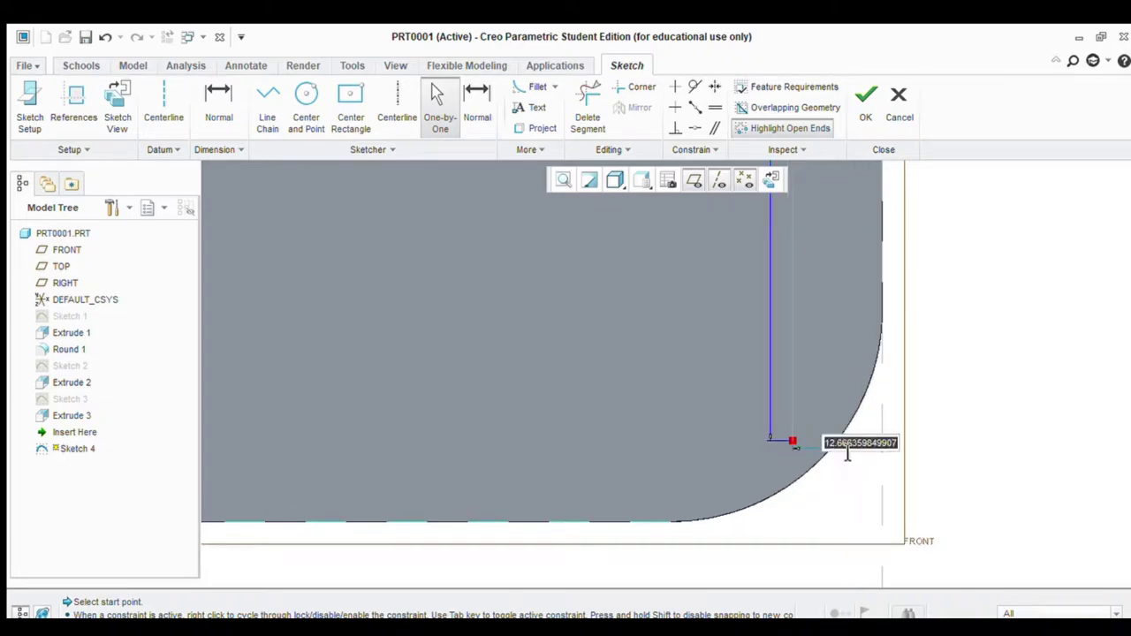
text(1)
key(Return)
scroll(820, 457, down, 5)
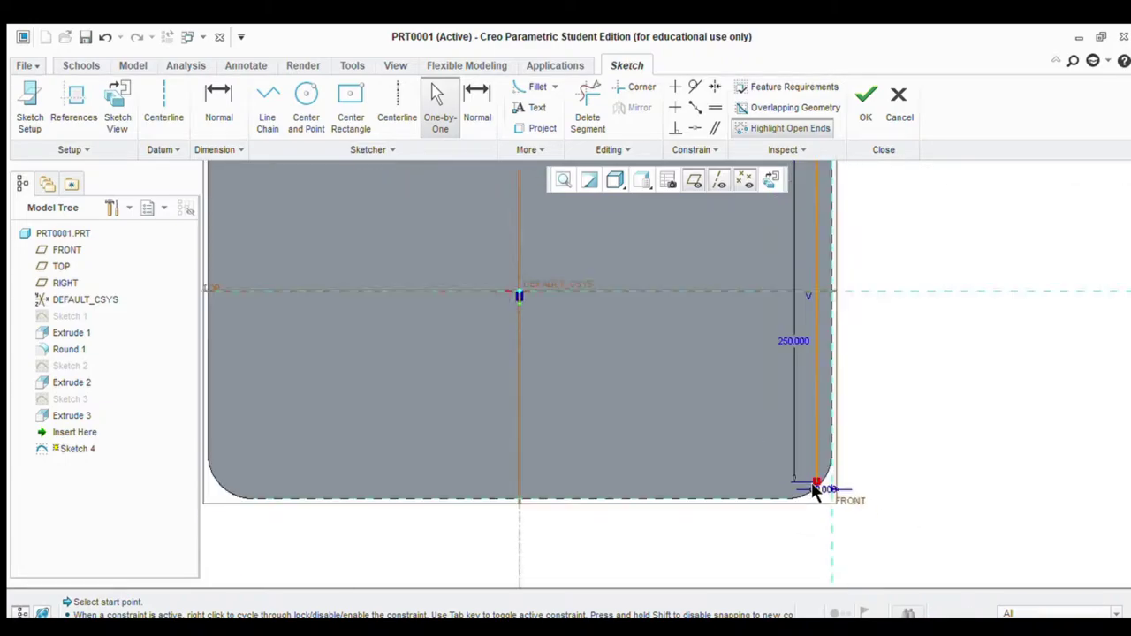
Set the distance from the vertical line's upper end to the face's upper edge to 15
scroll(804, 238, up, 4)
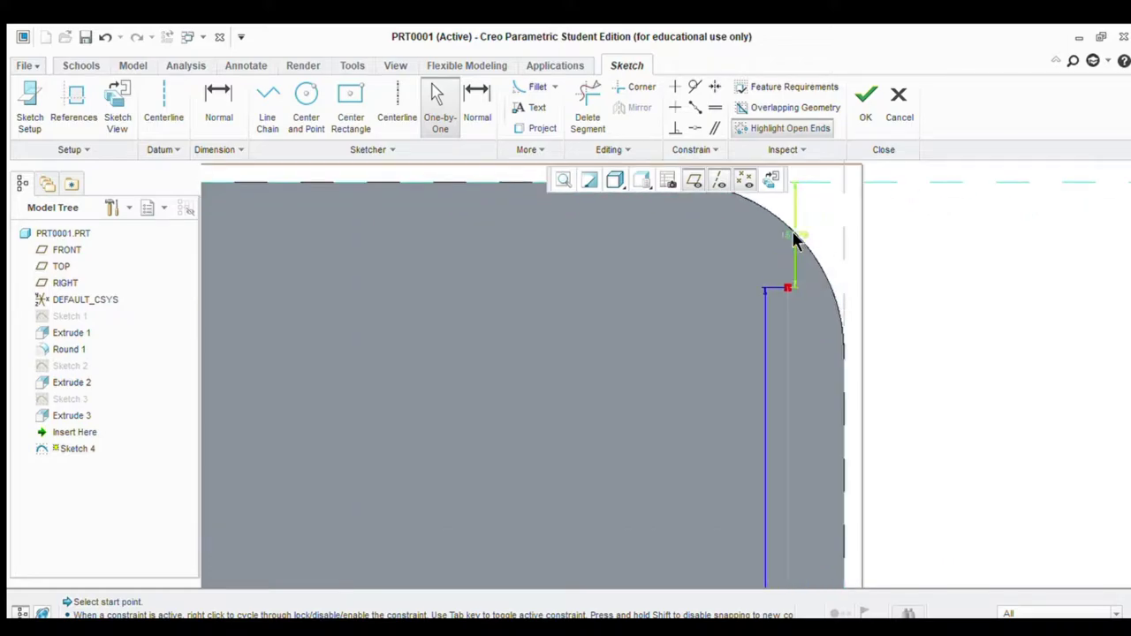
double_click(797, 234)
text(14)
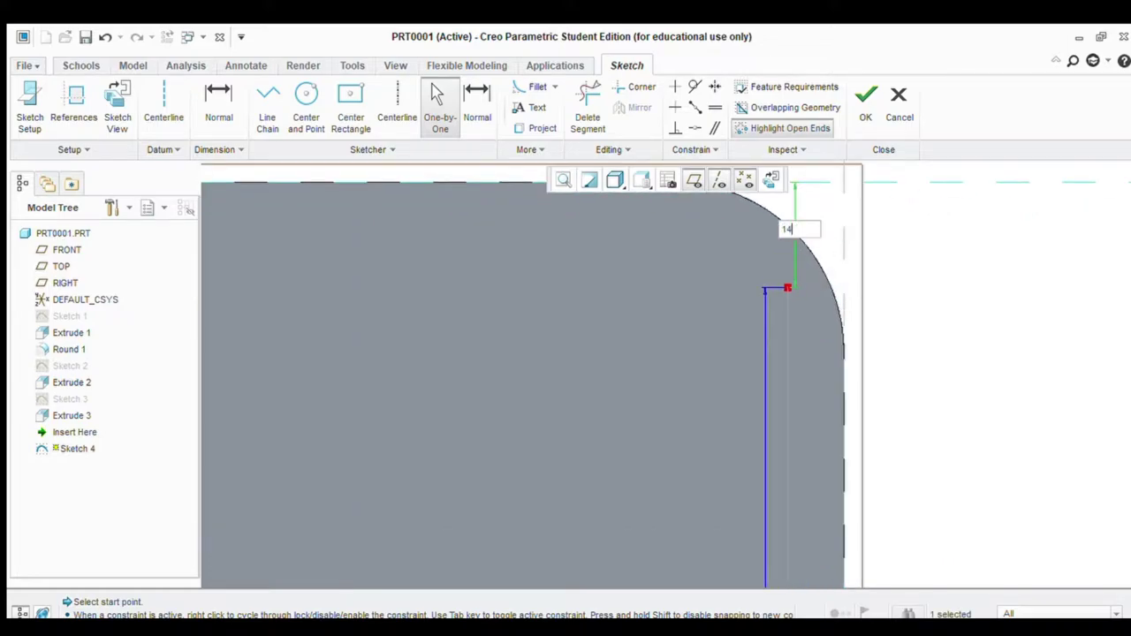
key(Return)
scroll(772, 294, down, 5)
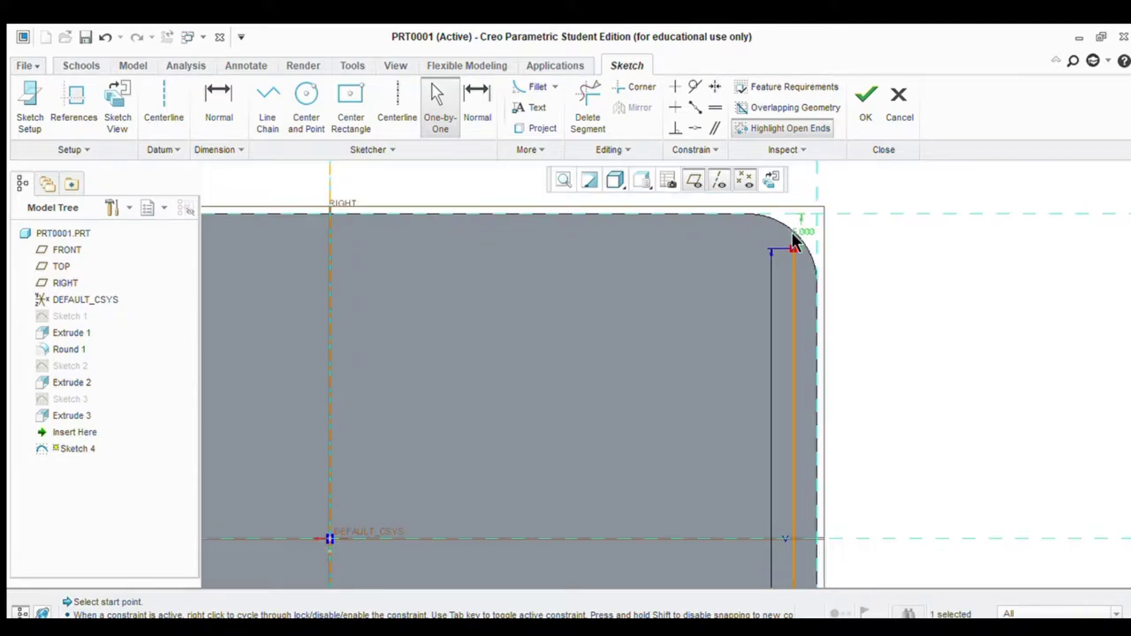
scroll(764, 508, up, 1)
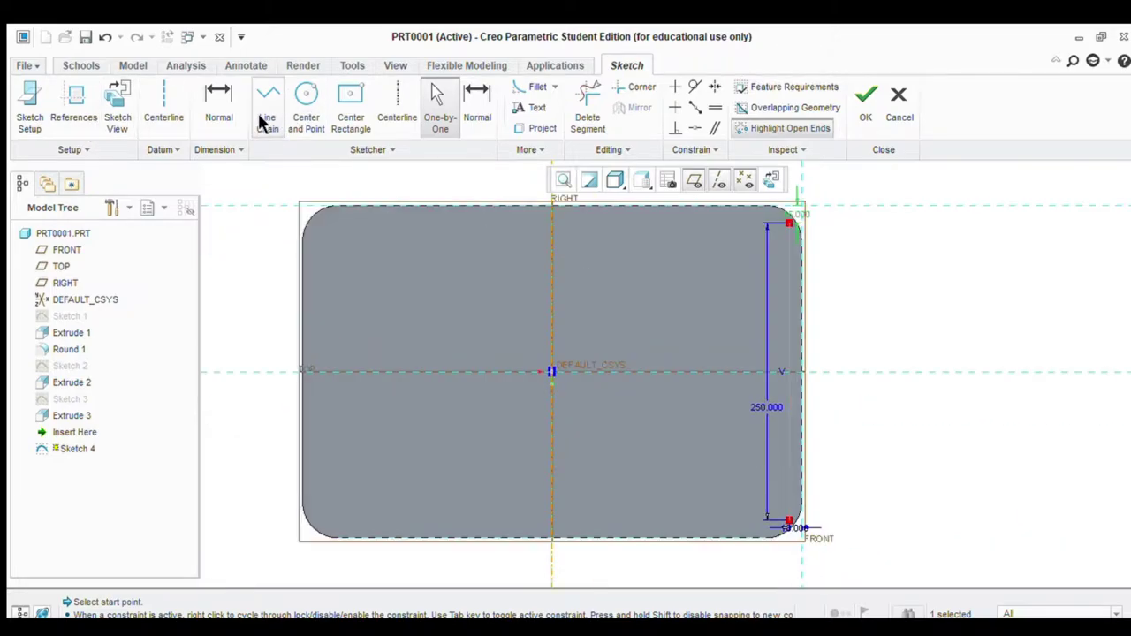
Draw a horizontal line leftward from the vertical line's upper end and set its length to 350
click(264, 110)
click(789, 223)
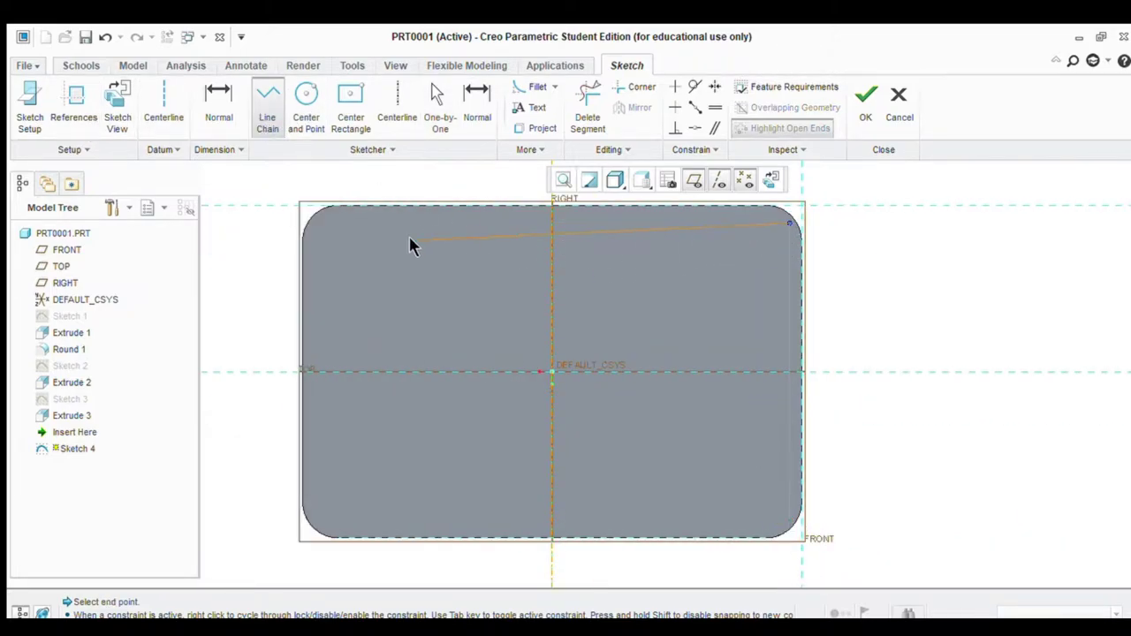
middle_click(574, 244)
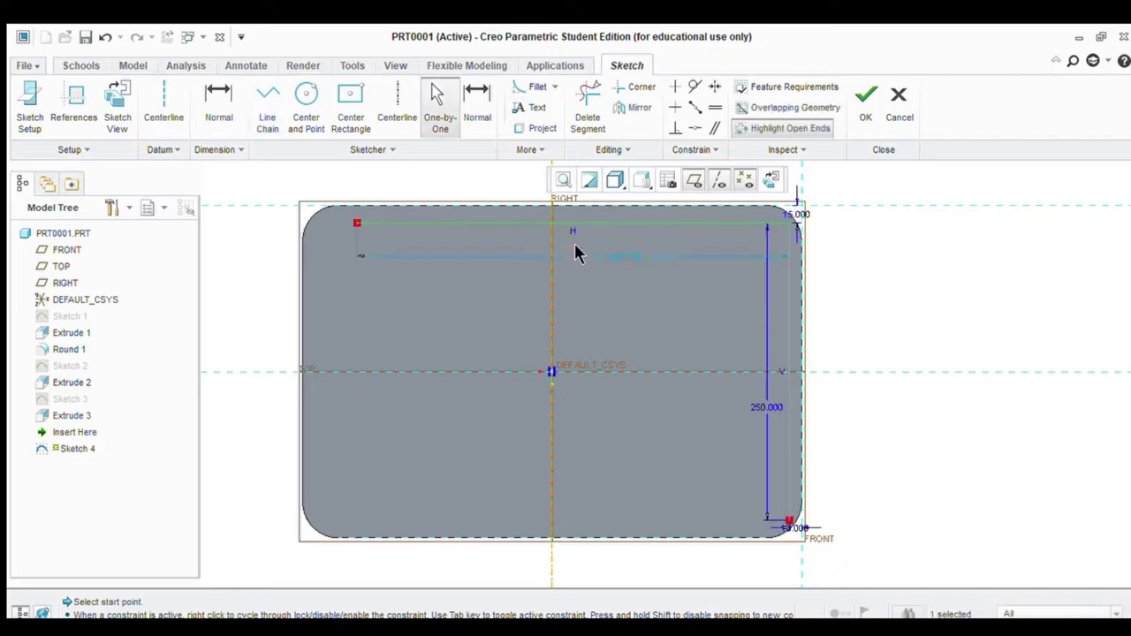
double_click(634, 262)
text(350)
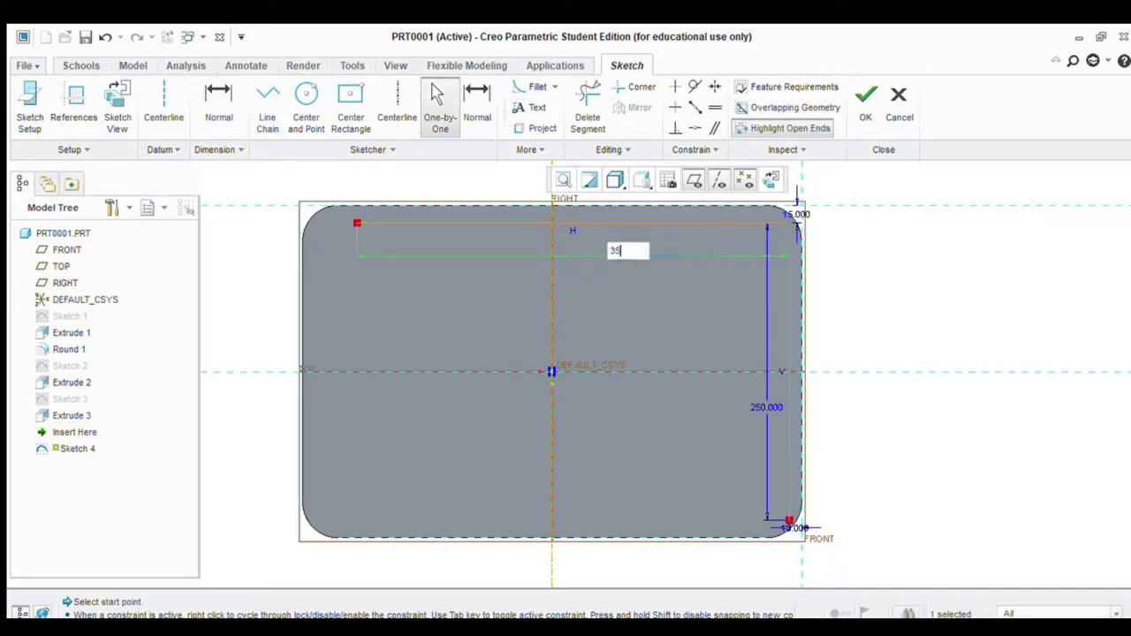
key(Return)
Close the rectangle with a left vertical line and a lower horizontal line ending at the right line's lower end
click(267, 106)
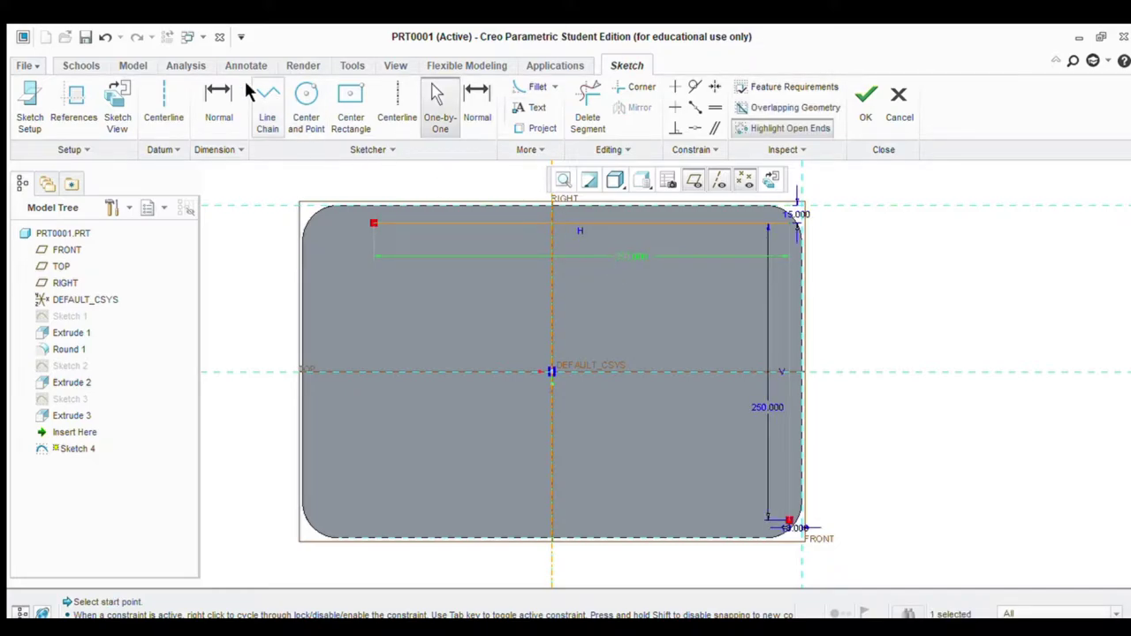
click(363, 224)
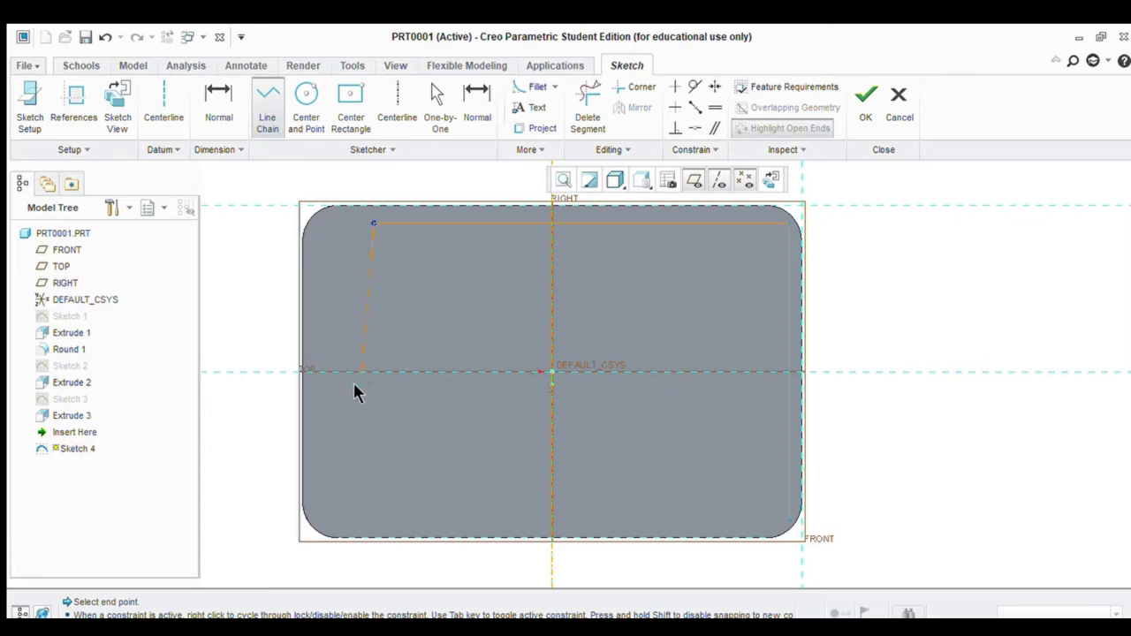
click(373, 521)
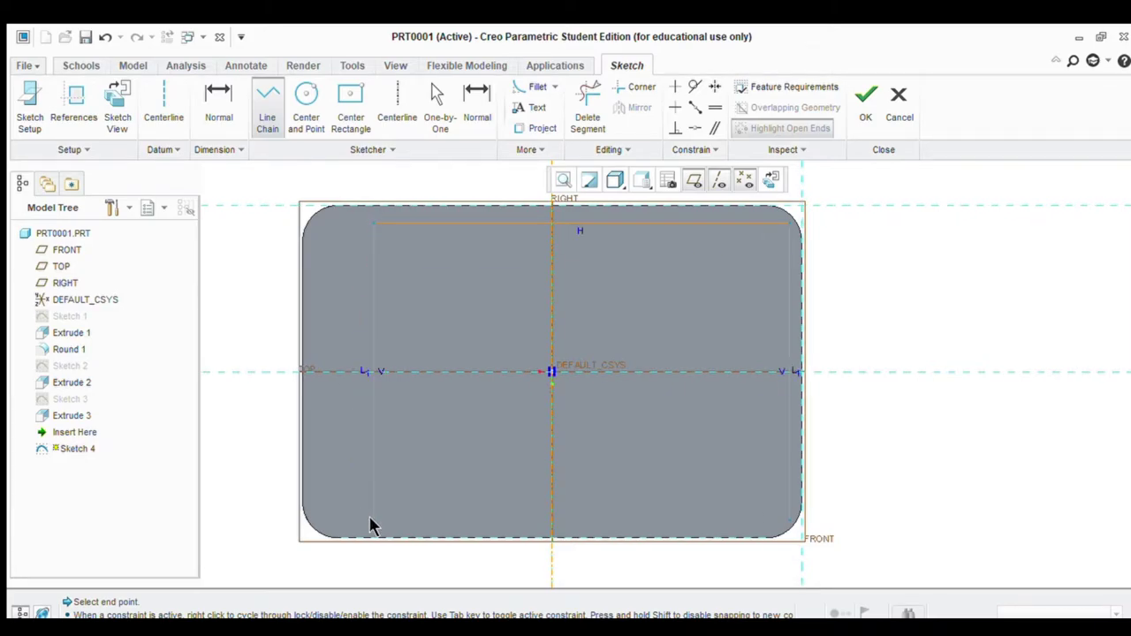
click(785, 530)
middle_click(623, 367)
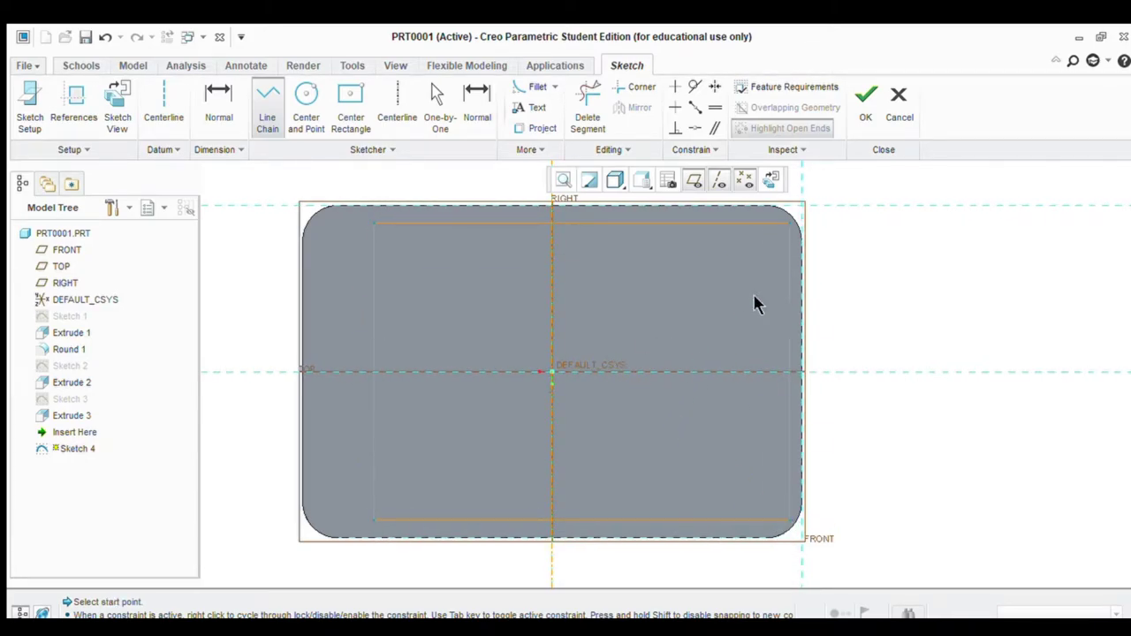
Finish the rectangle sketch and start extruding it outward from the face with a depth of about 9.375
click(864, 102)
click(389, 126)
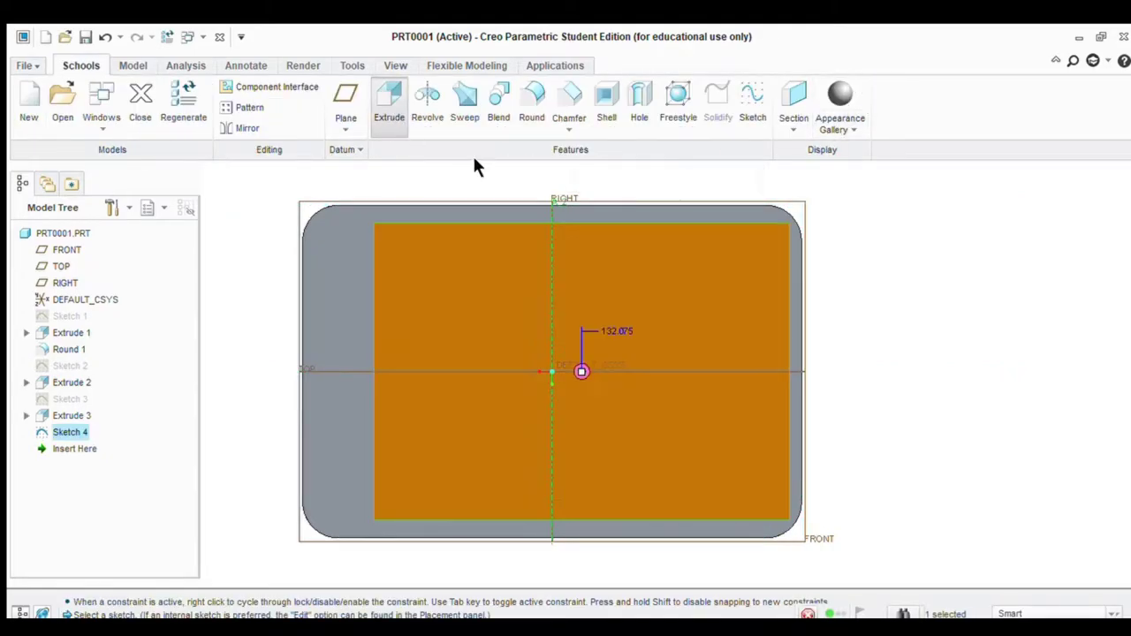
middle_drag(888, 309, 856, 374)
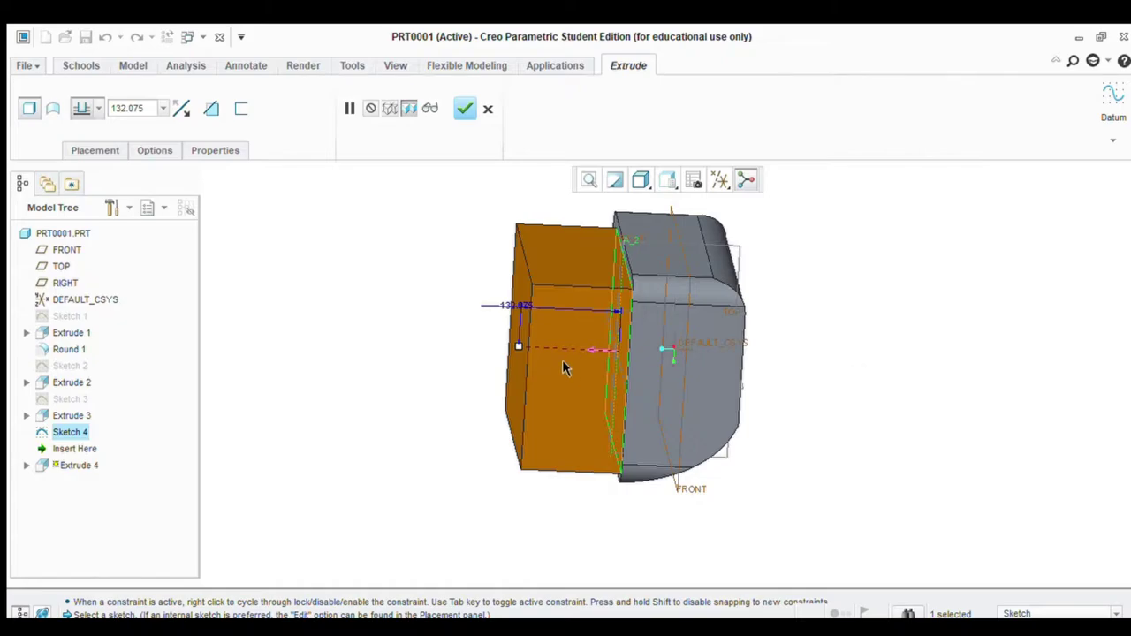
drag(515, 346, 615, 352)
scroll(568, 311, up, 3)
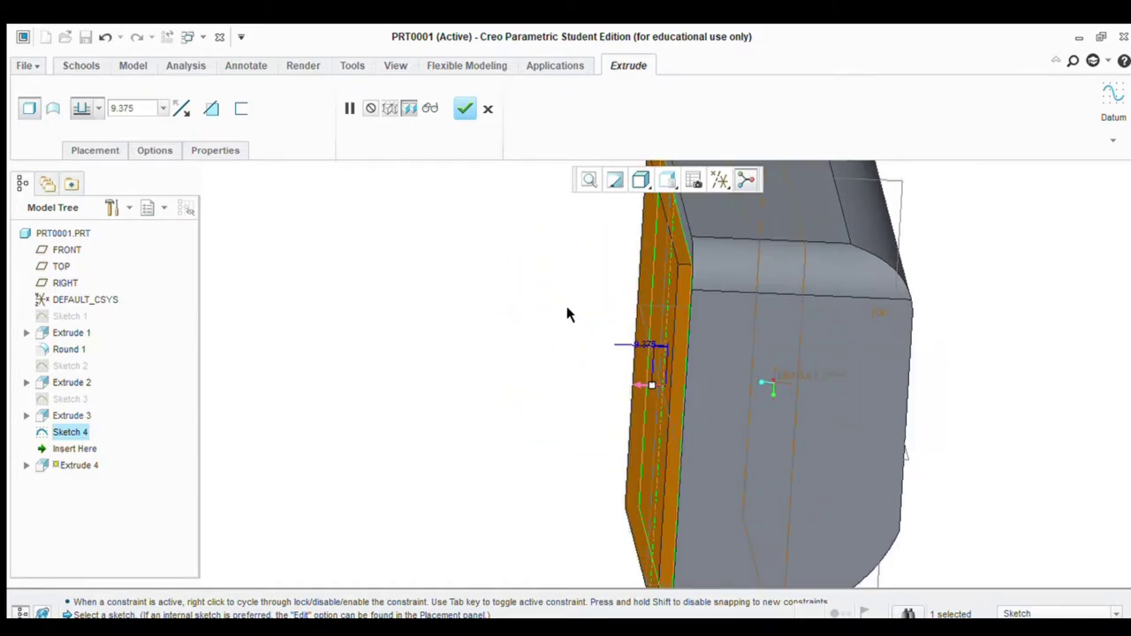
Try extrusion depths of 0.5 and 1 for the rectangle
double_click(654, 345)
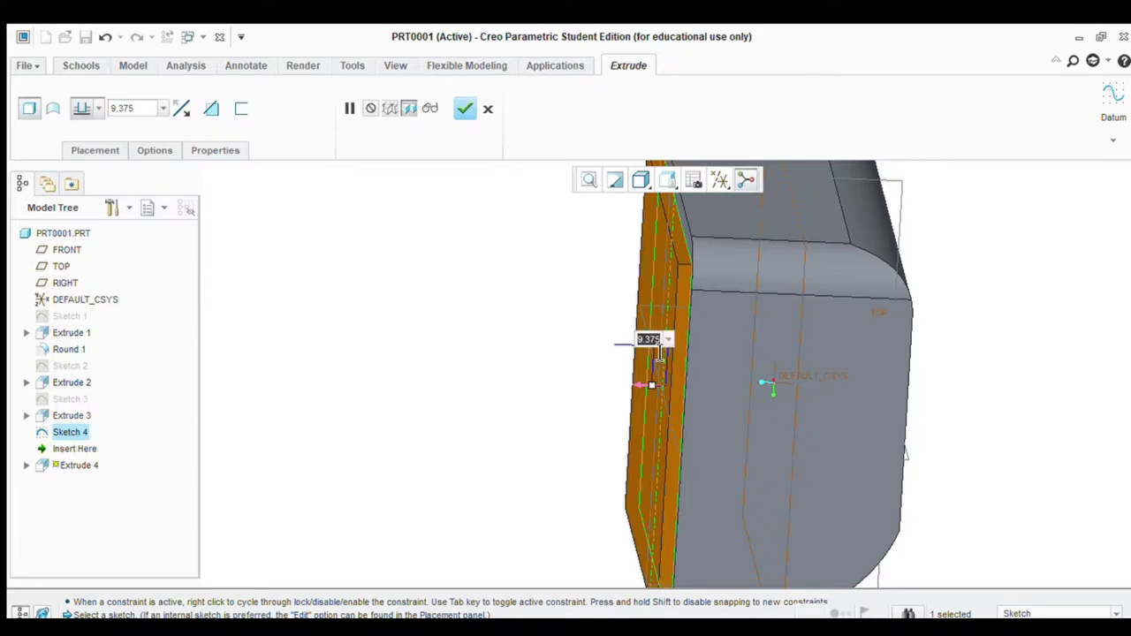
text(0.5)
key(Return)
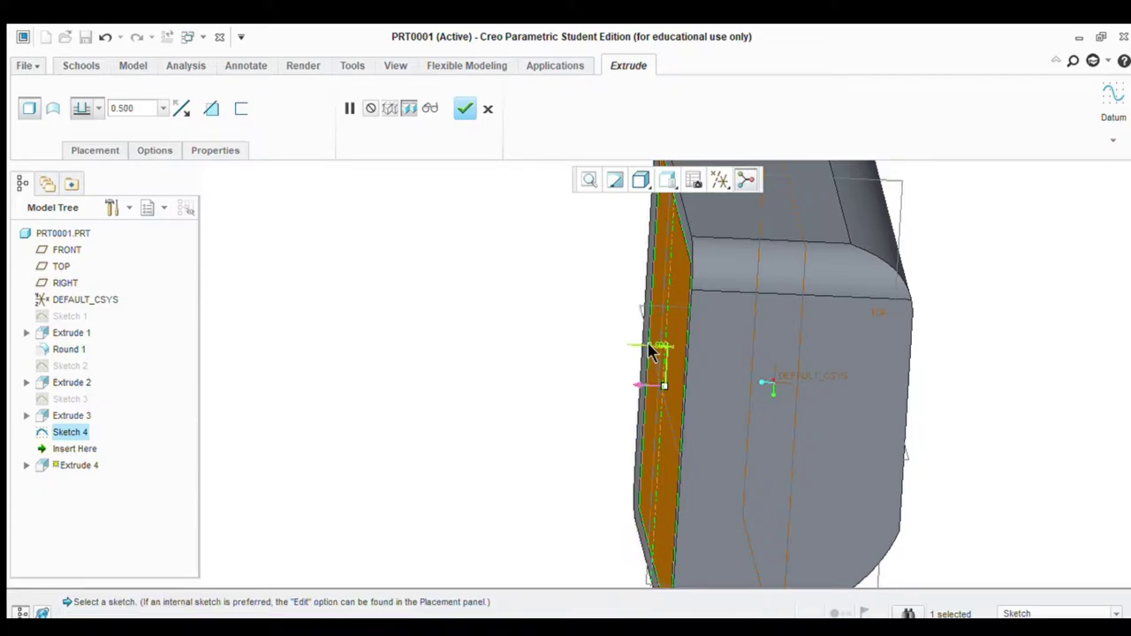
double_click(654, 350)
text(1)
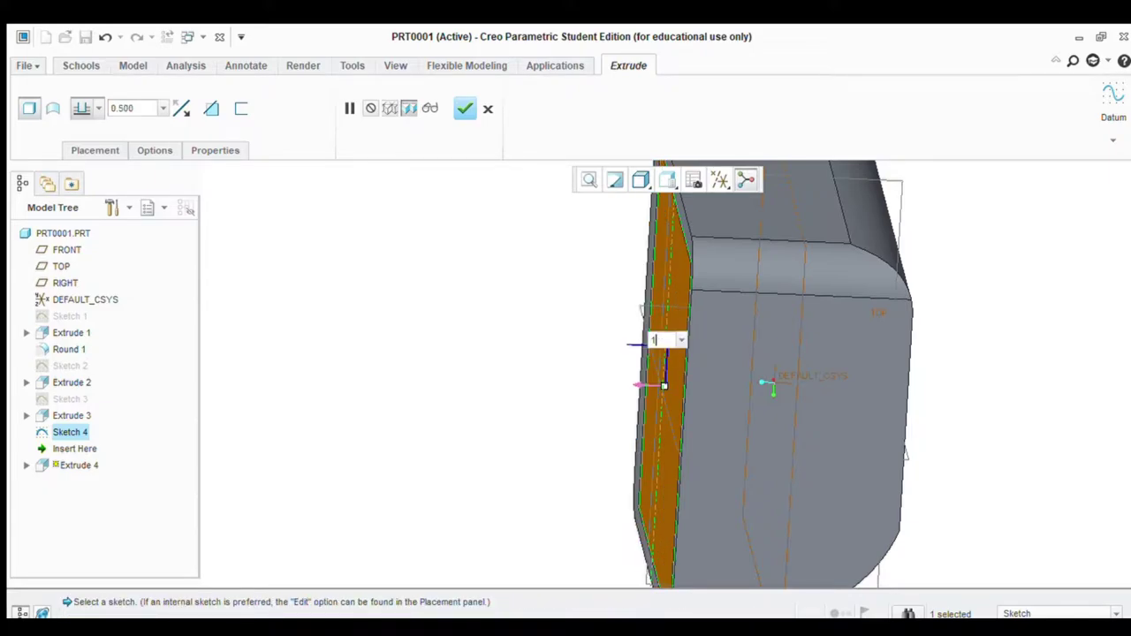
key(Return)
Set the rectangle's extrusion depth to 4
double_click(657, 347)
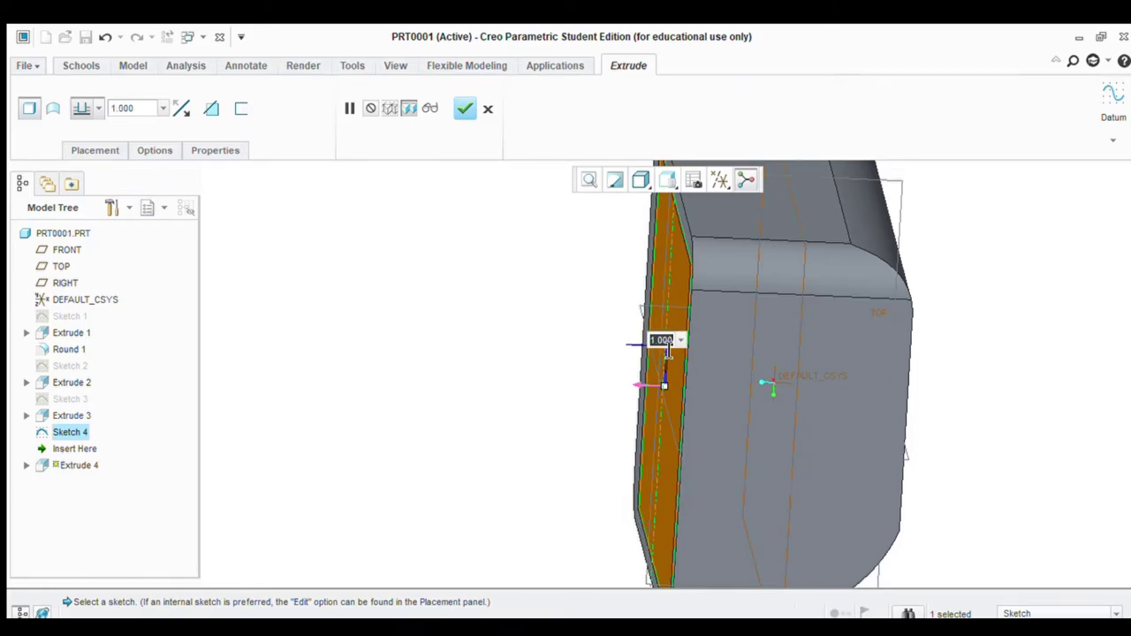
text(4)
key(Return)
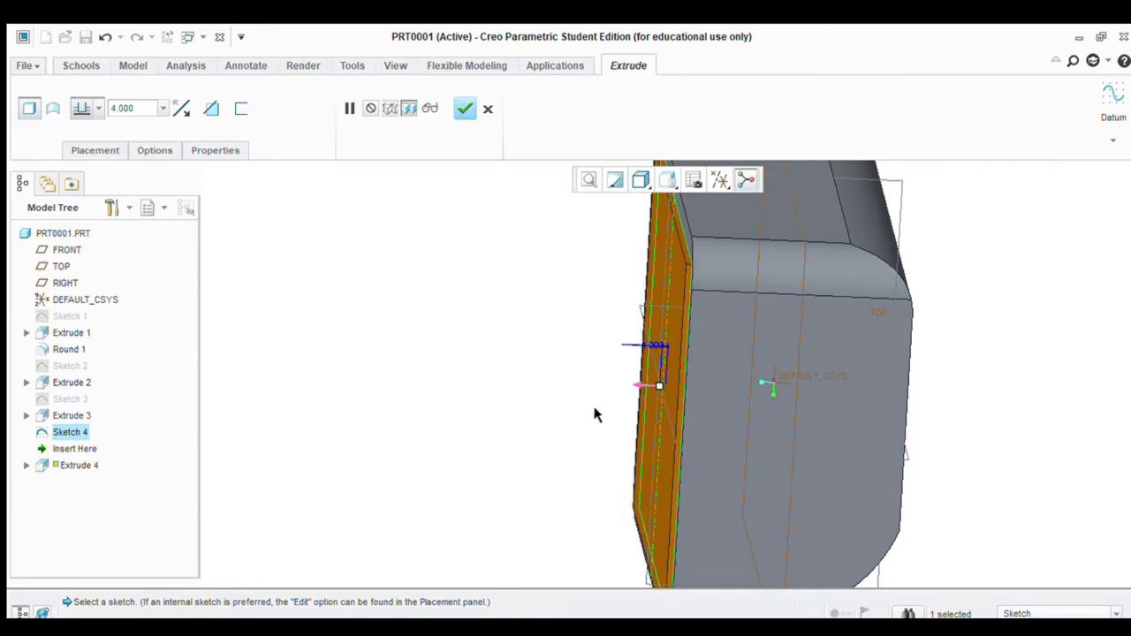
Set the rectangle's extrusion depth to 5 and complete the extrusion
middle_drag(595, 411, 543, 349)
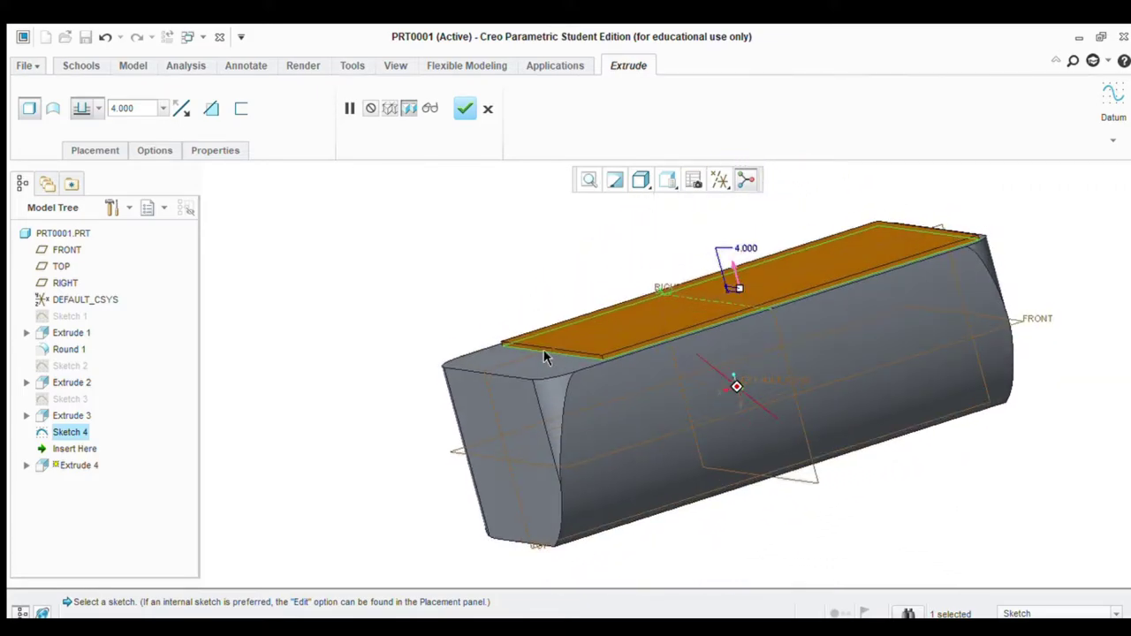
double_click(750, 249)
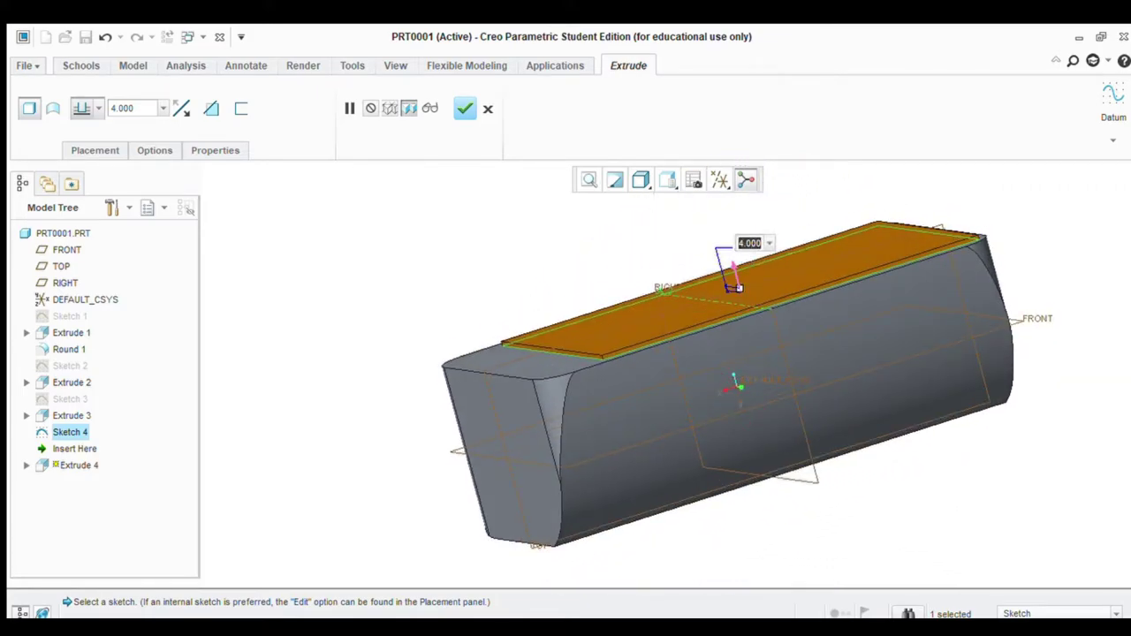
text(5)
key(Return)
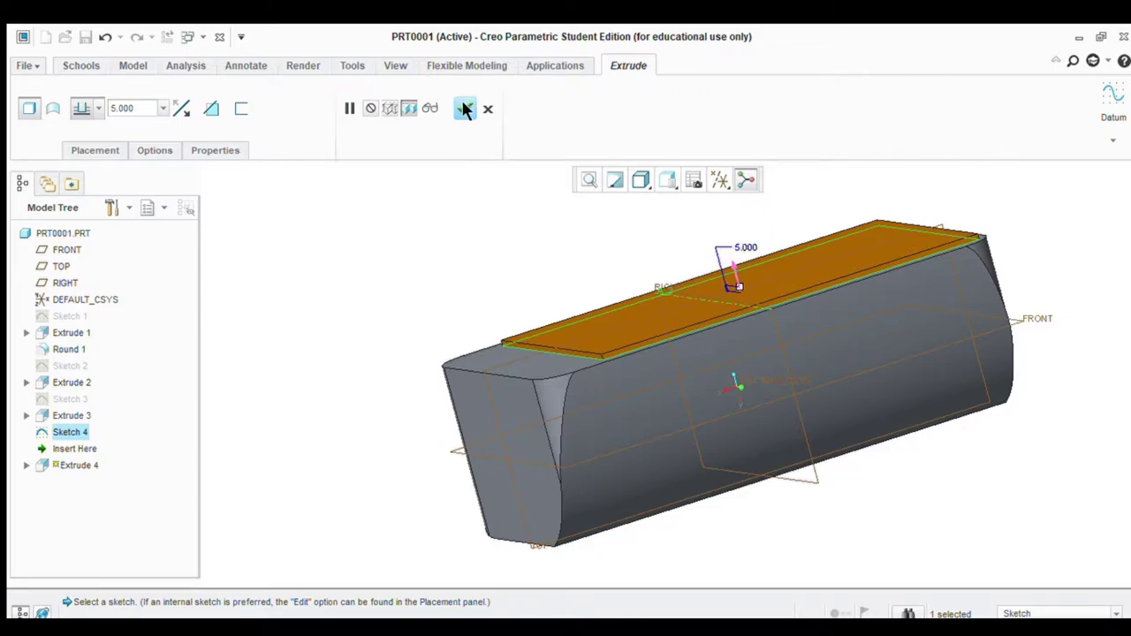
click(465, 108)
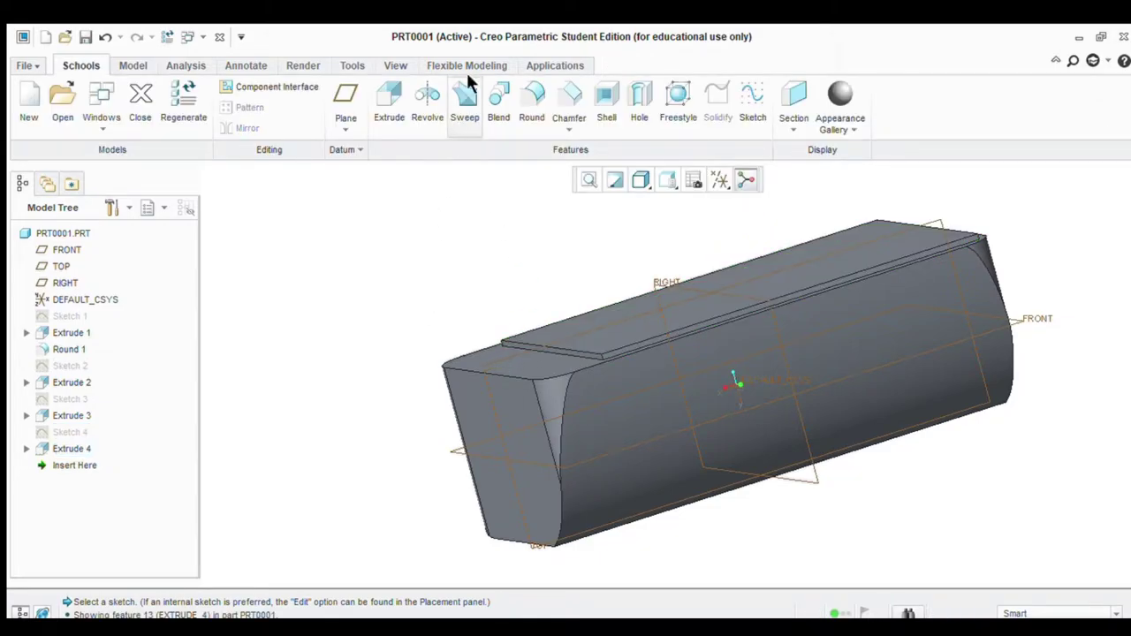
Start a round of radius 3 on the raised rectangle's outer short edge
click(530, 95)
scroll(545, 378, up, 3)
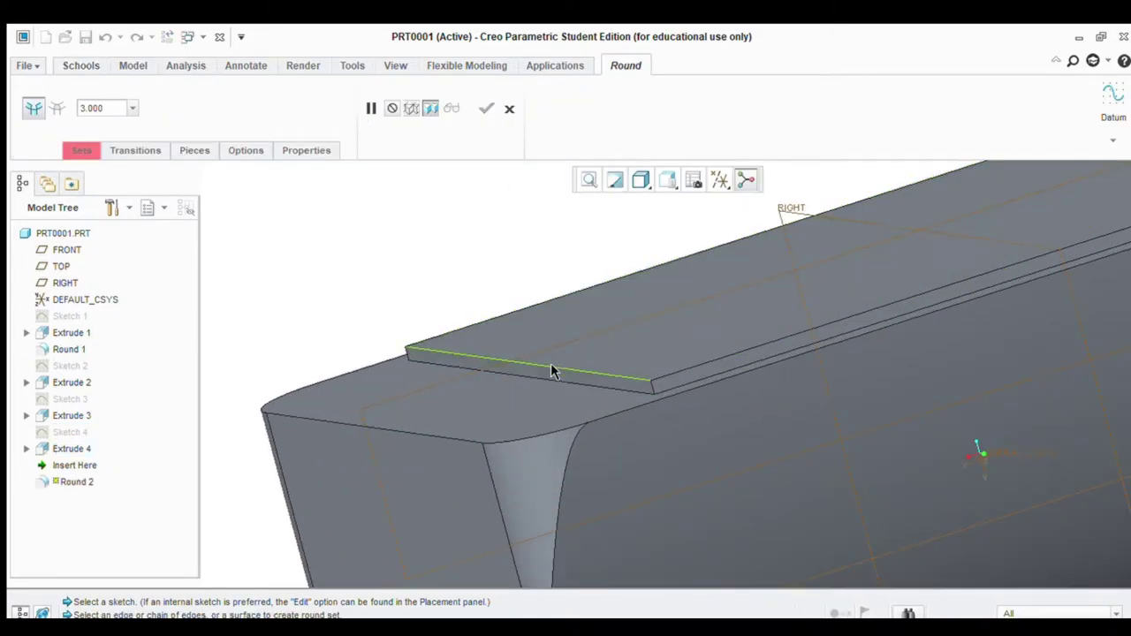
click(550, 374)
scroll(747, 360, down, 5)
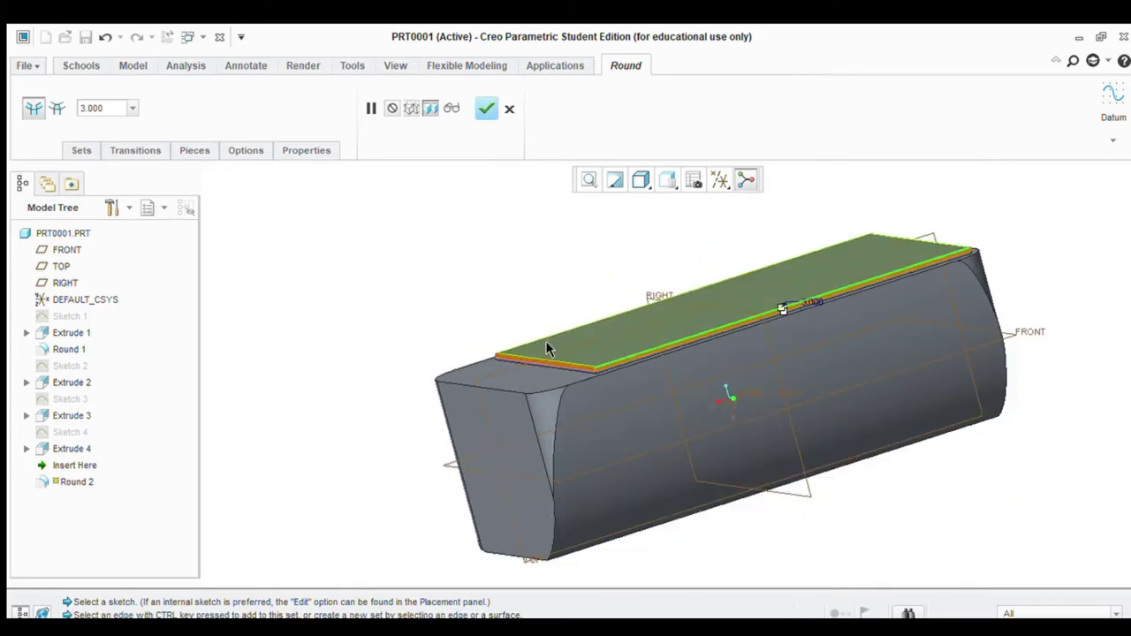
Add the raised rectangle's remaining outer edges to the radius 3 round and complete it
middle_drag(714, 306, 1004, 424)
scroll(705, 418, up, 5)
scroll(705, 418, up, 2)
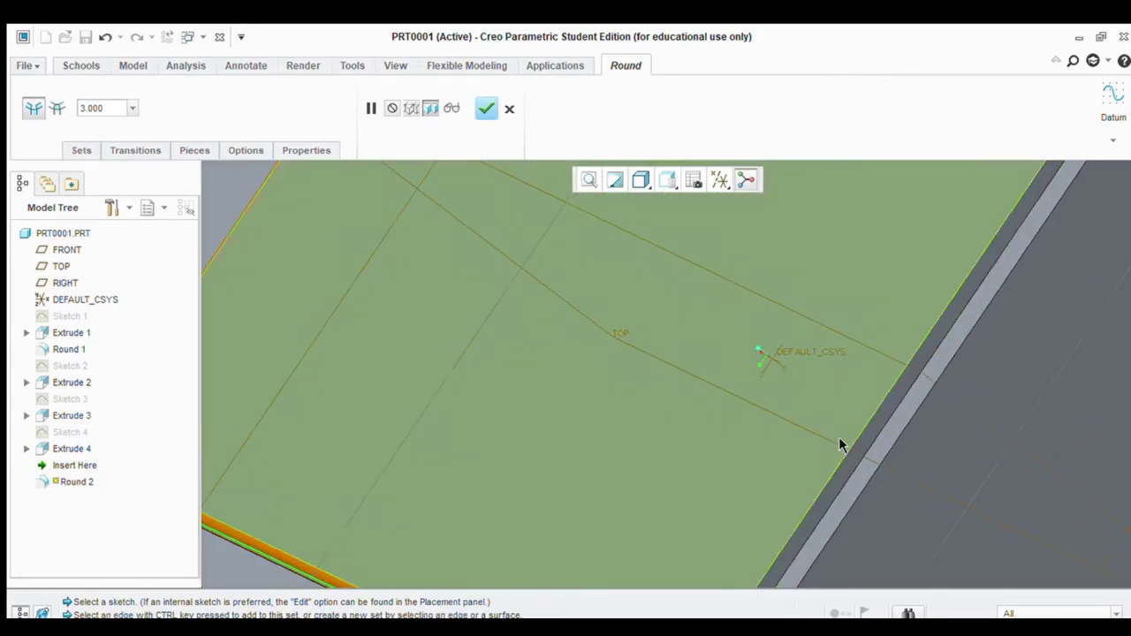
scroll(840, 448, down, 5)
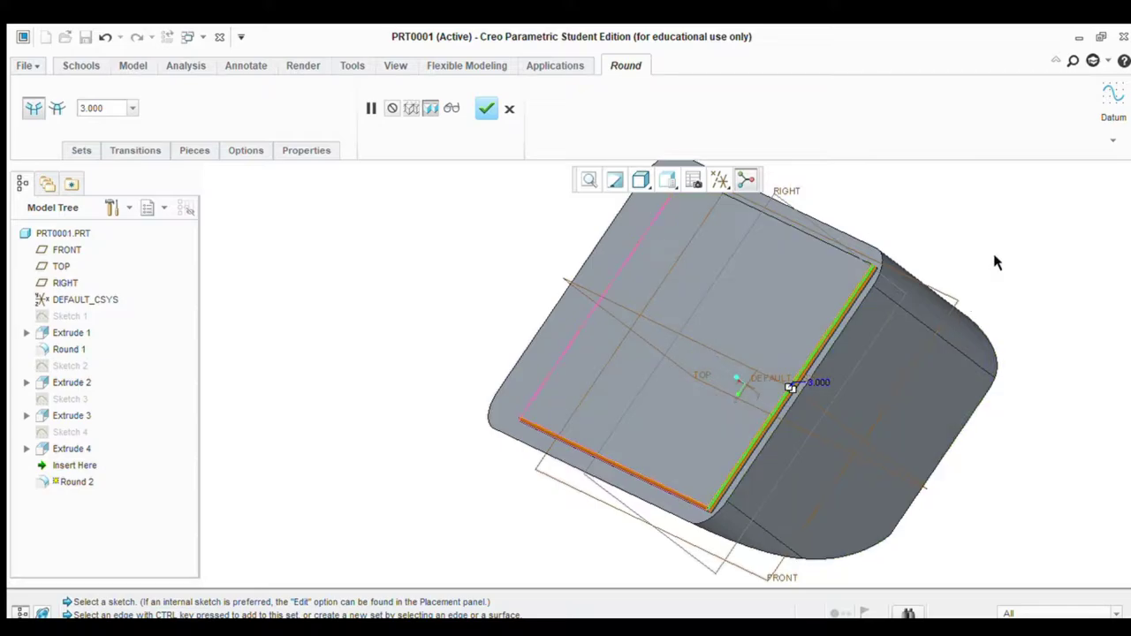
middle_drag(995, 260, 977, 333)
scroll(709, 405, up, 5)
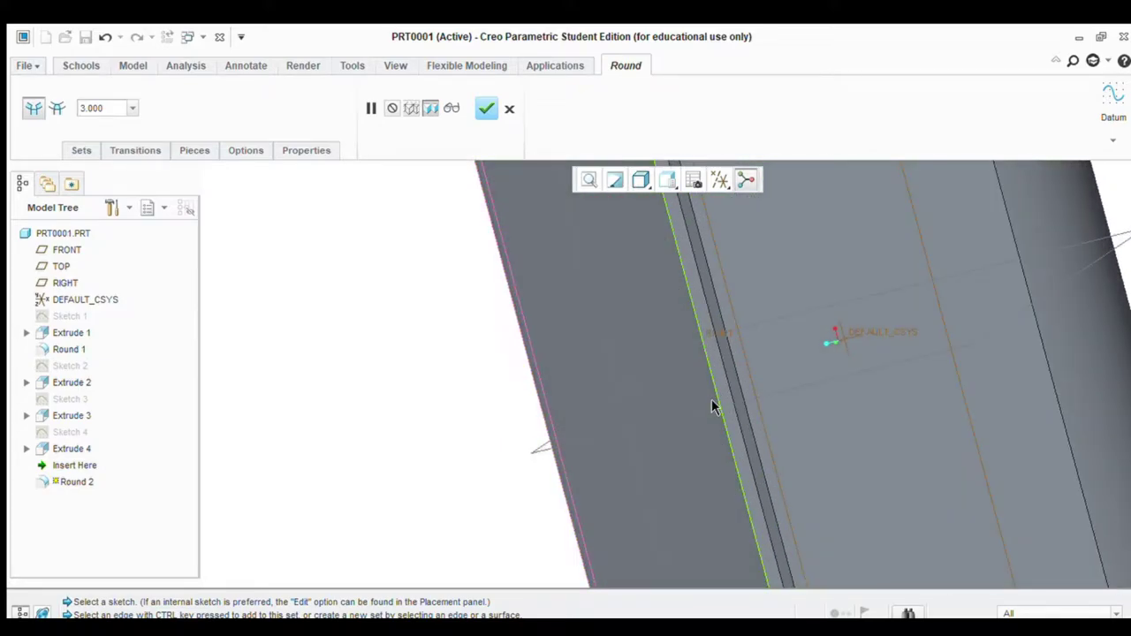
scroll(497, 391, down, 6)
middle_drag(858, 433, 619, 173)
click(485, 108)
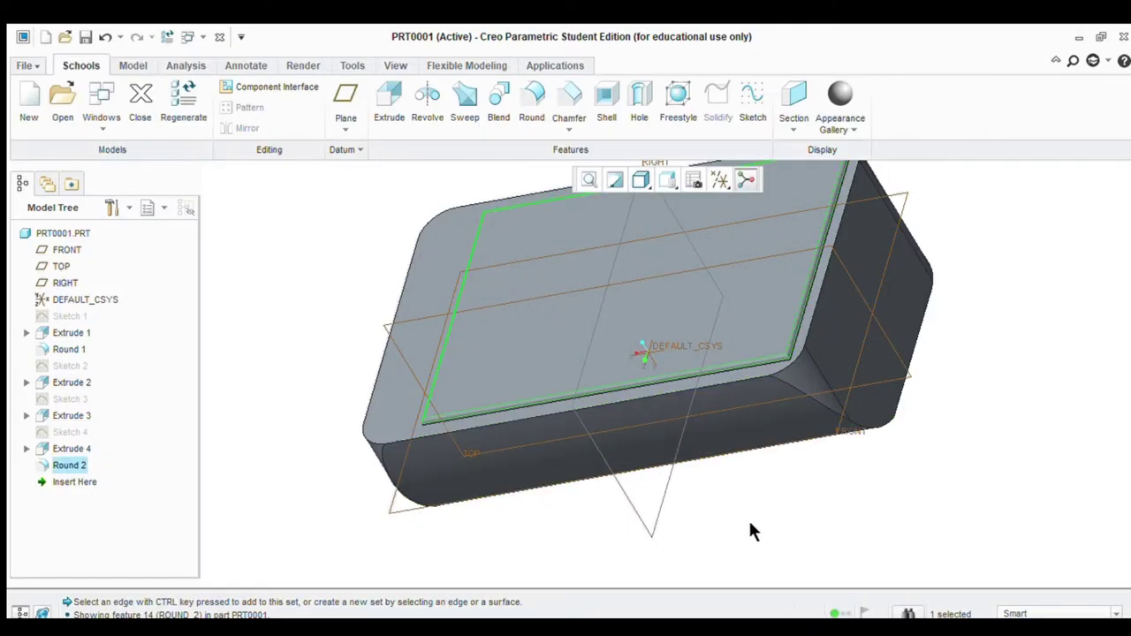
Undo the last sketch added to the part
scroll(751, 530, down, 3)
scroll(671, 449, up, 2)
mouse_move(815, 535)
middle_down()
mouse_move(836, 487)
mouse_move(851, 487)
mouse_move(866, 515)
mouse_move(878, 487)
mouse_move(875, 474)
mouse_move(813, 456)
mouse_move(909, 519)
middle_up()
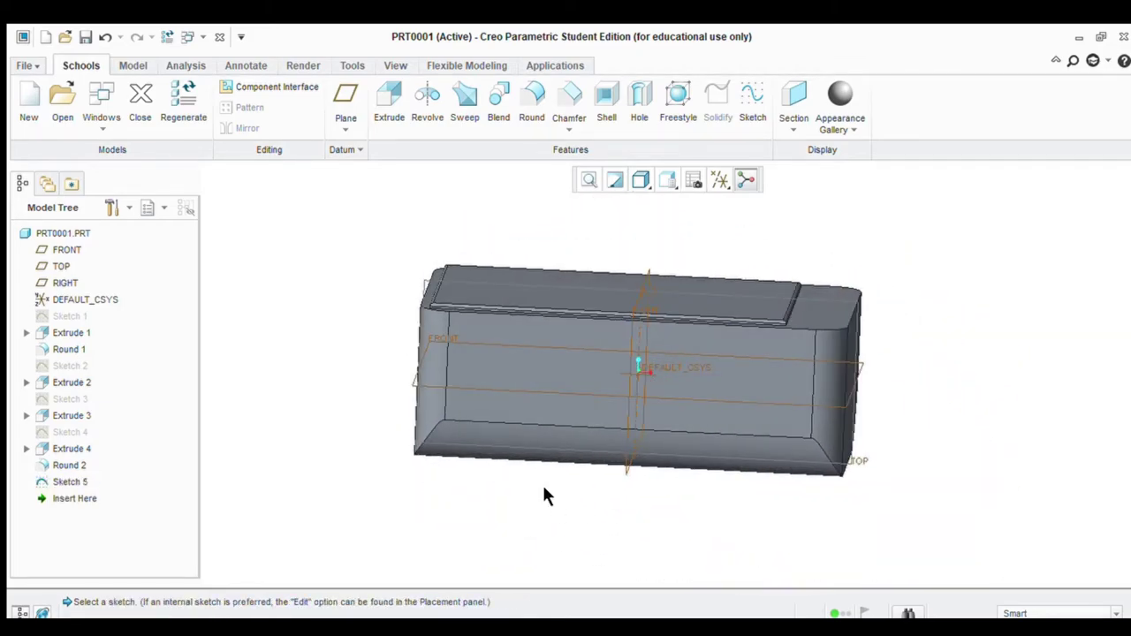
middle_drag(545, 497, 570, 554)
key(ctrl+z)
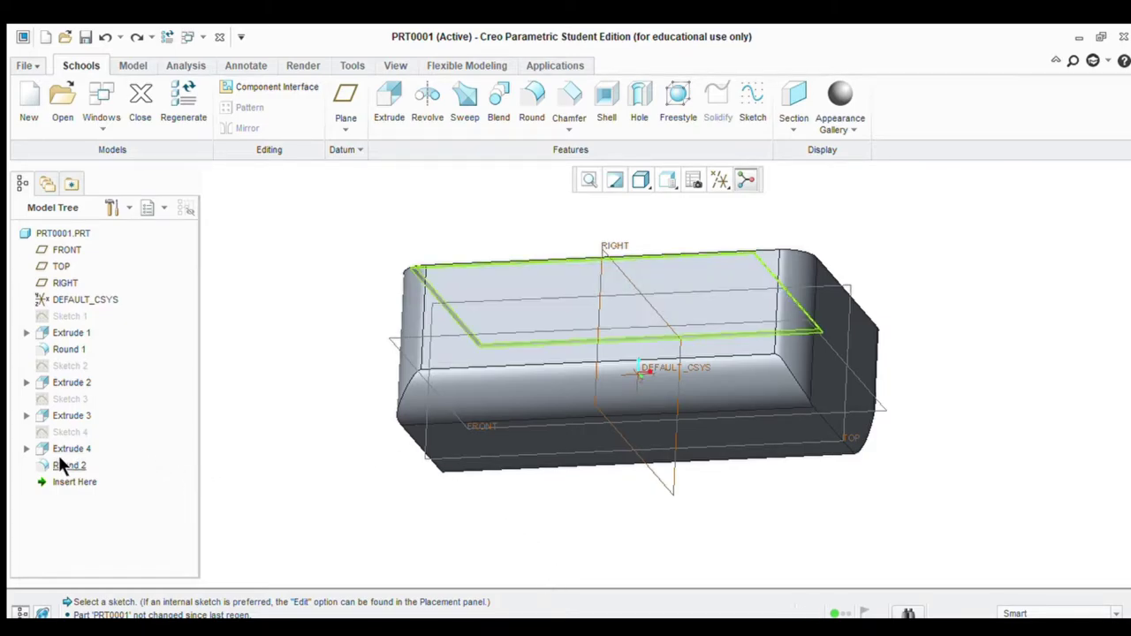
Start a sketch on the block's long flat side face and draw a vertical centerline along the RIGHT plane
middle_drag(362, 408, 492, 497)
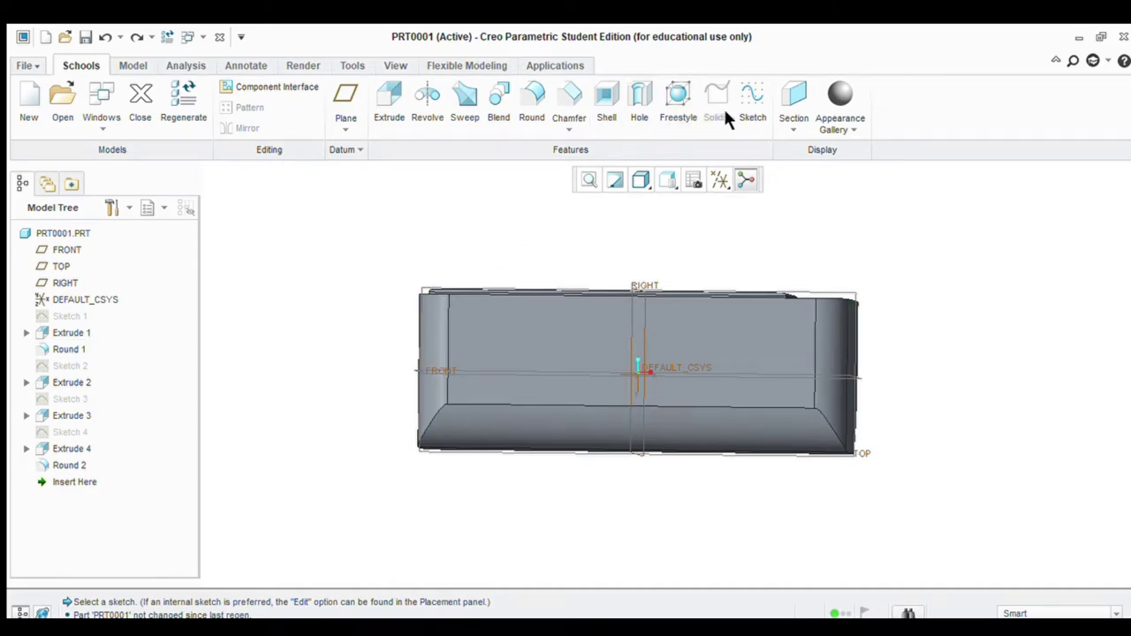
click(605, 333)
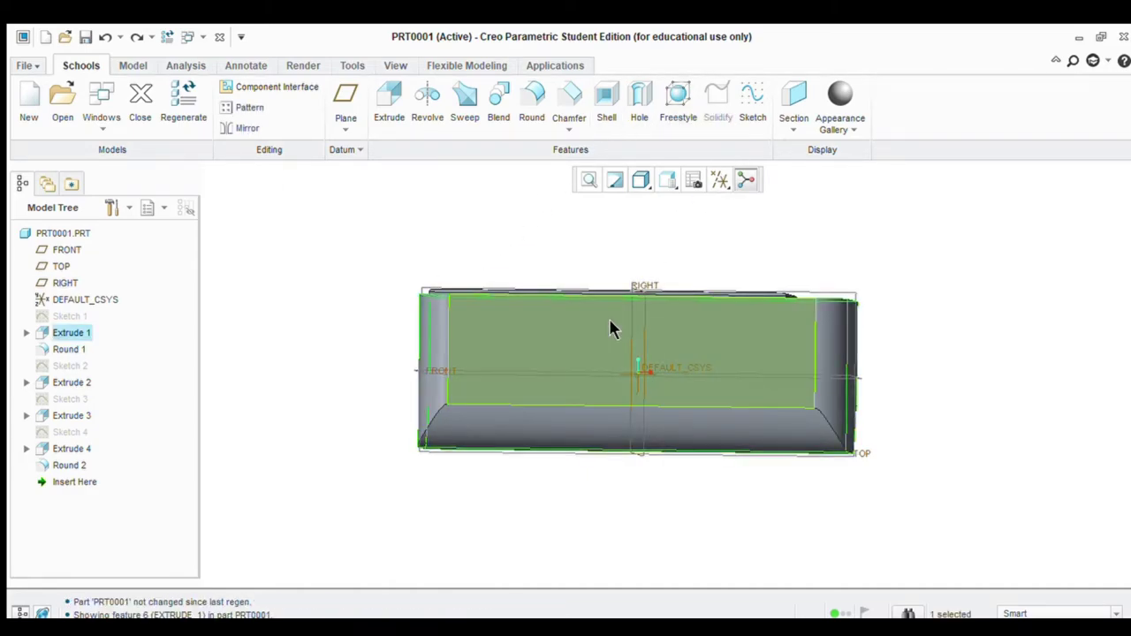
click(761, 89)
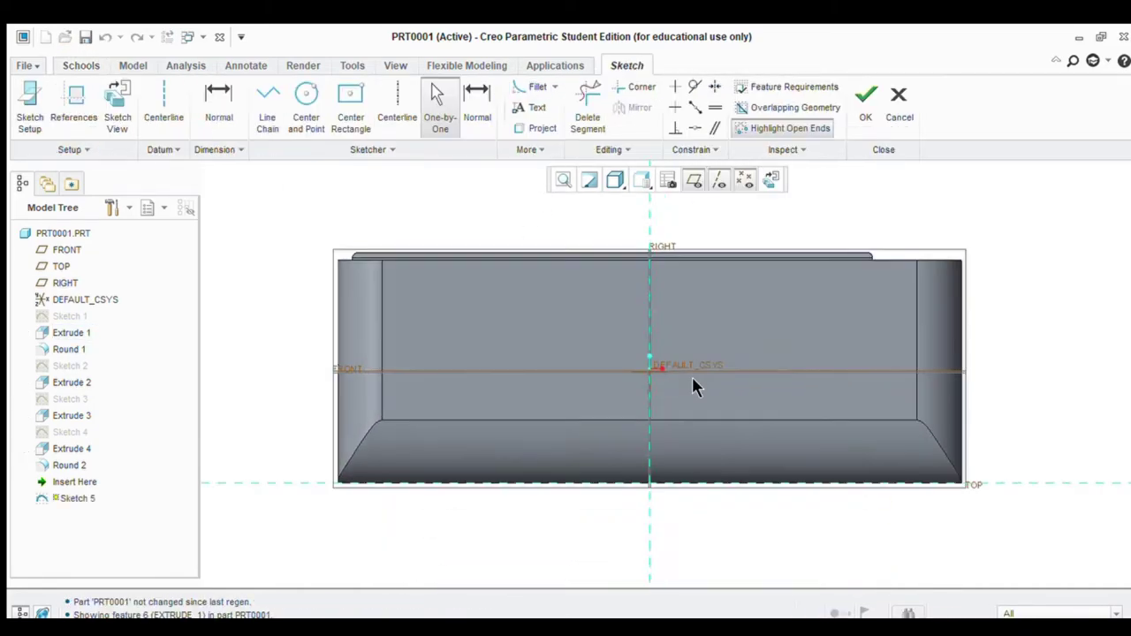
scroll(712, 380, down, 1)
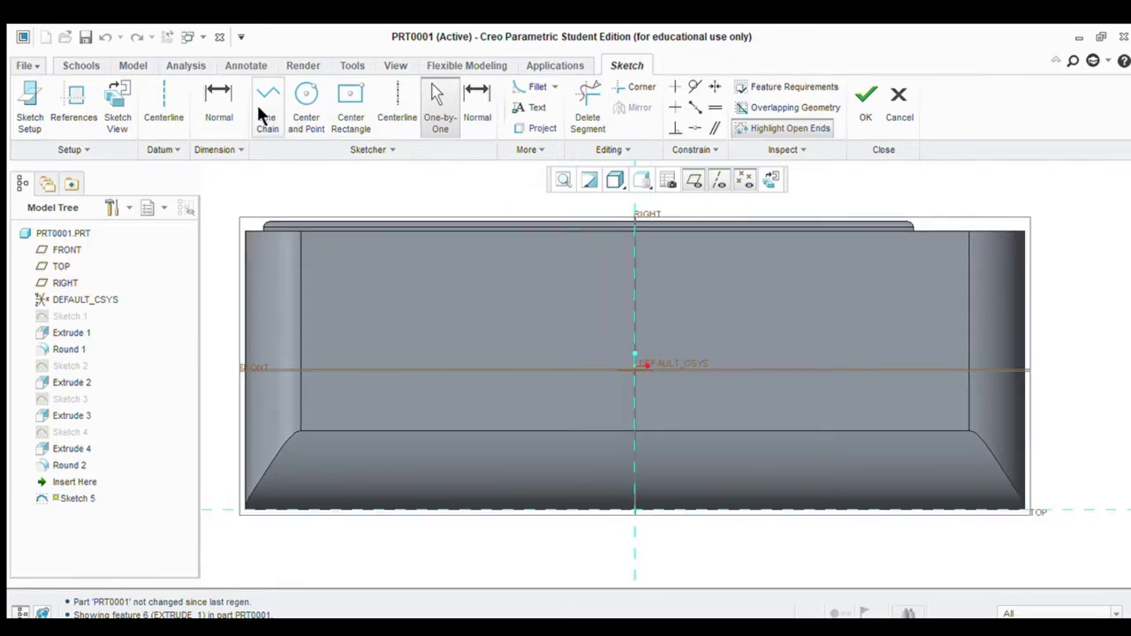
click(397, 97)
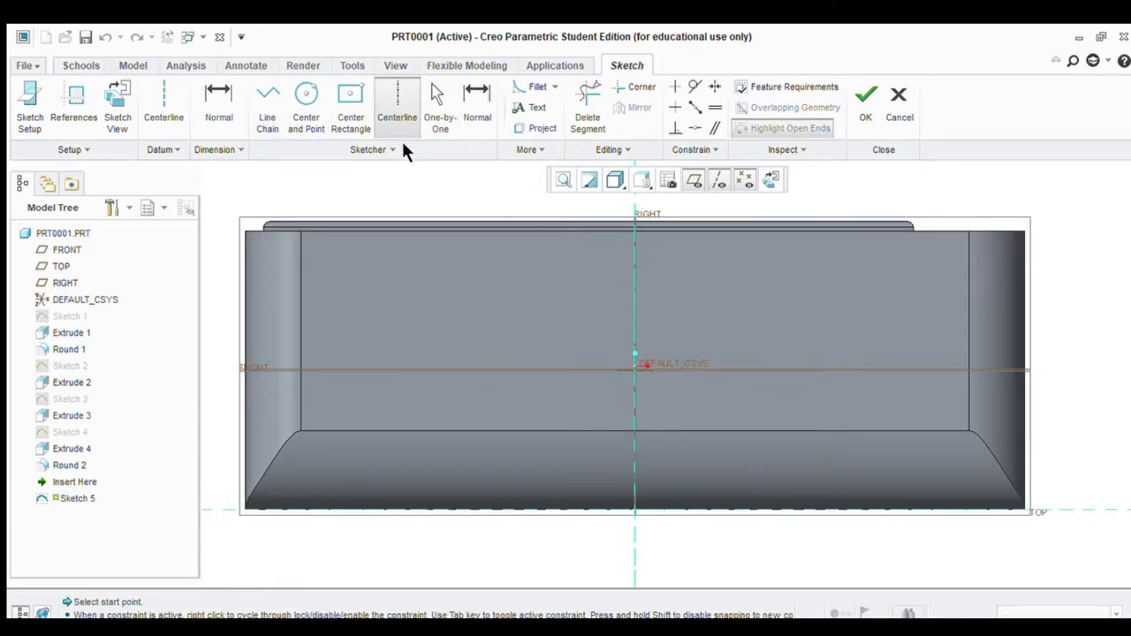
click(633, 352)
click(627, 389)
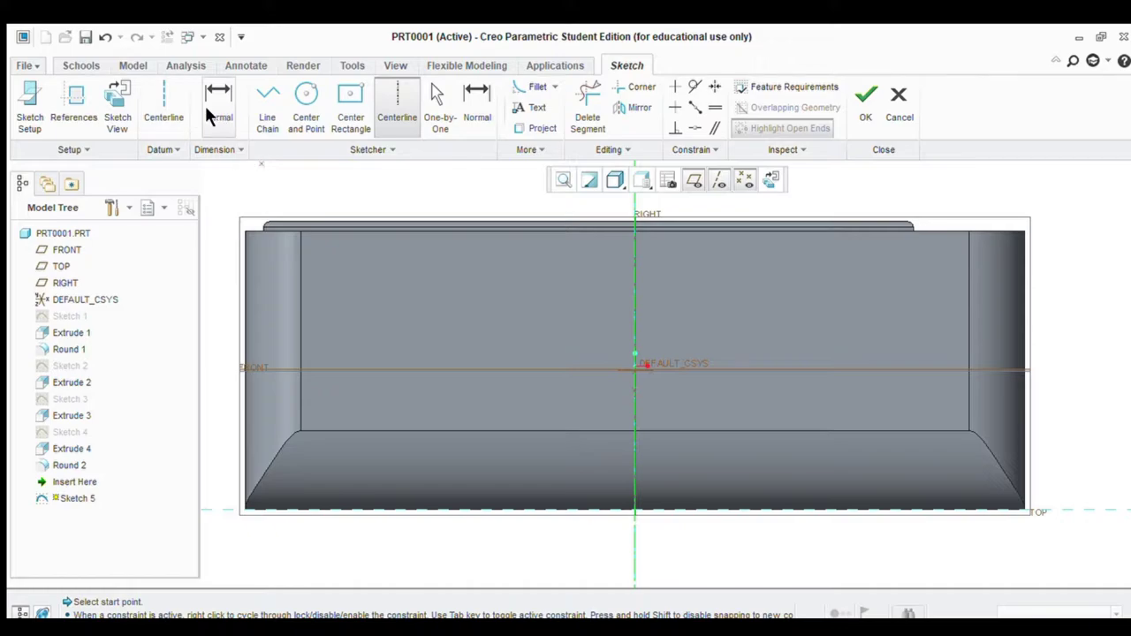
Add the side face's lower horizontal edge and right vertical edge as sketch references
click(76, 113)
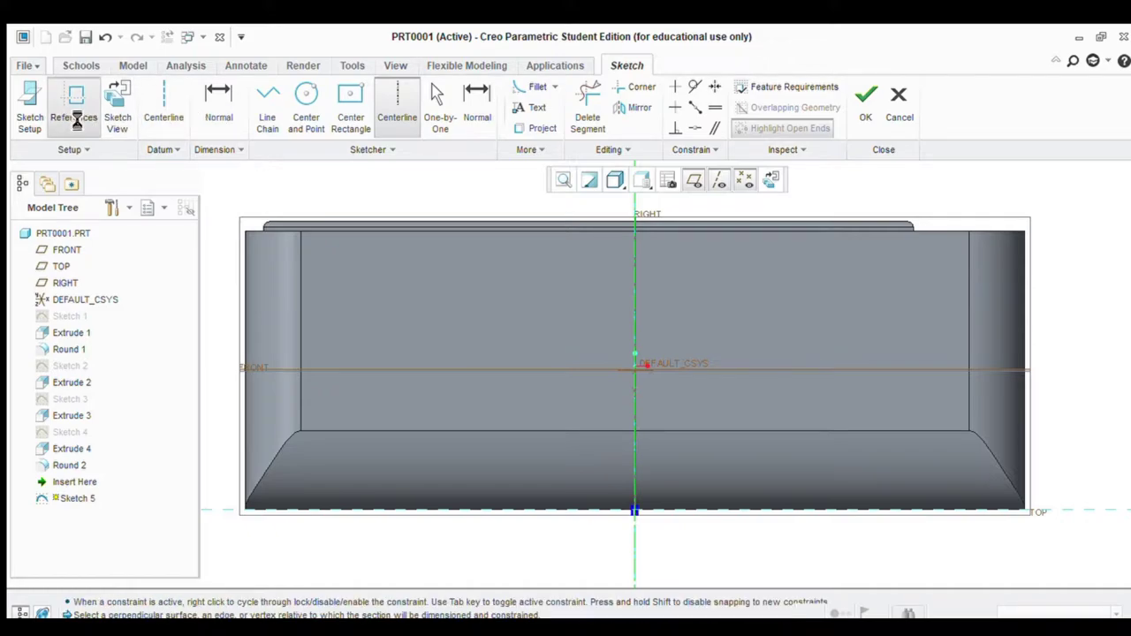
click(816, 430)
click(971, 348)
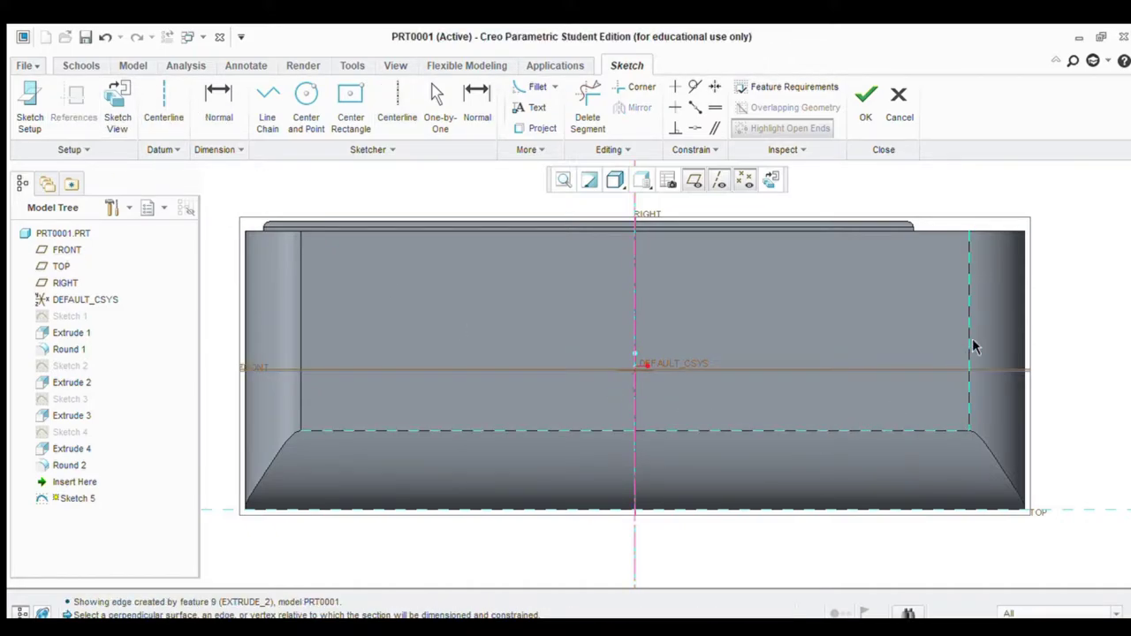
middle_click(1115, 276)
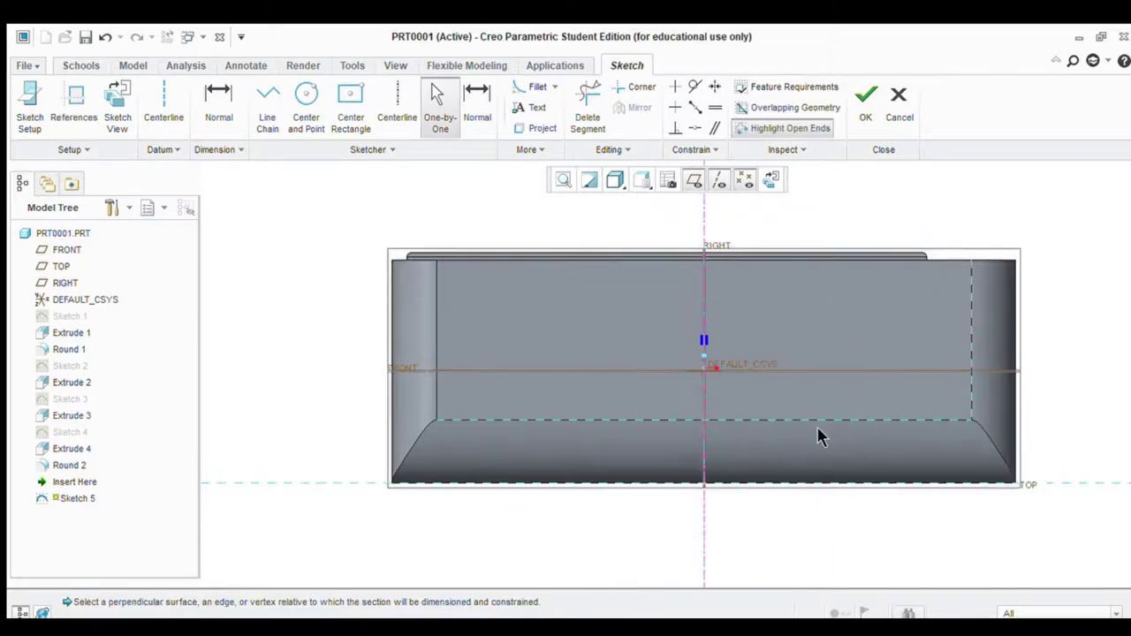
scroll(907, 326, up, 3)
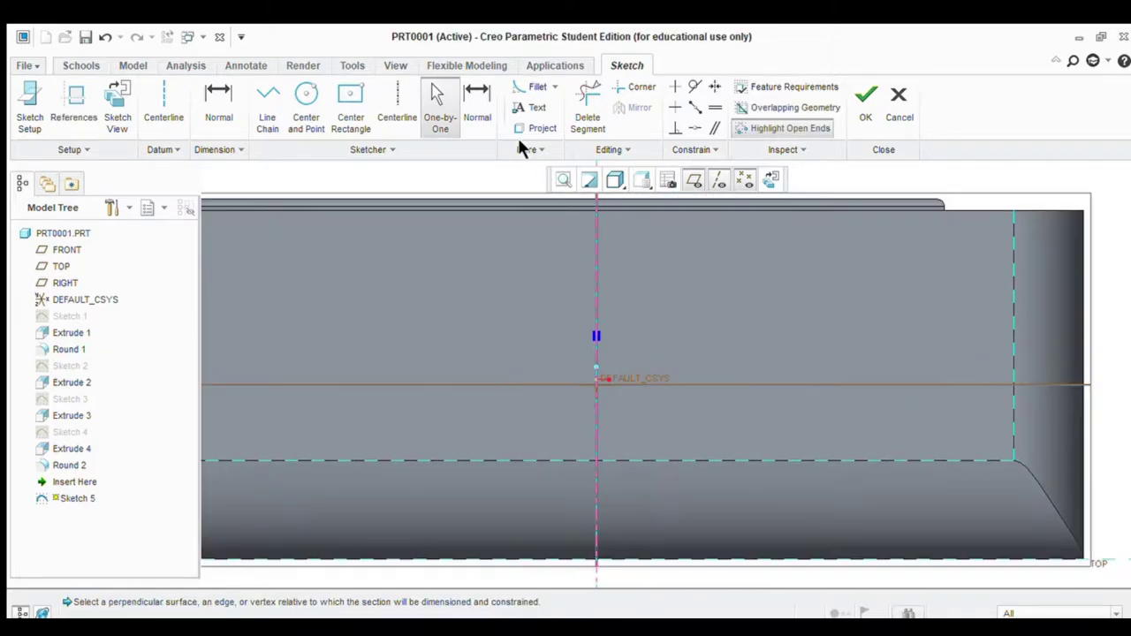
Sketch a narrow upright rectangle about 45 high on the lower reference edge, about 76 from the right reference edge
click(279, 113)
click(767, 461)
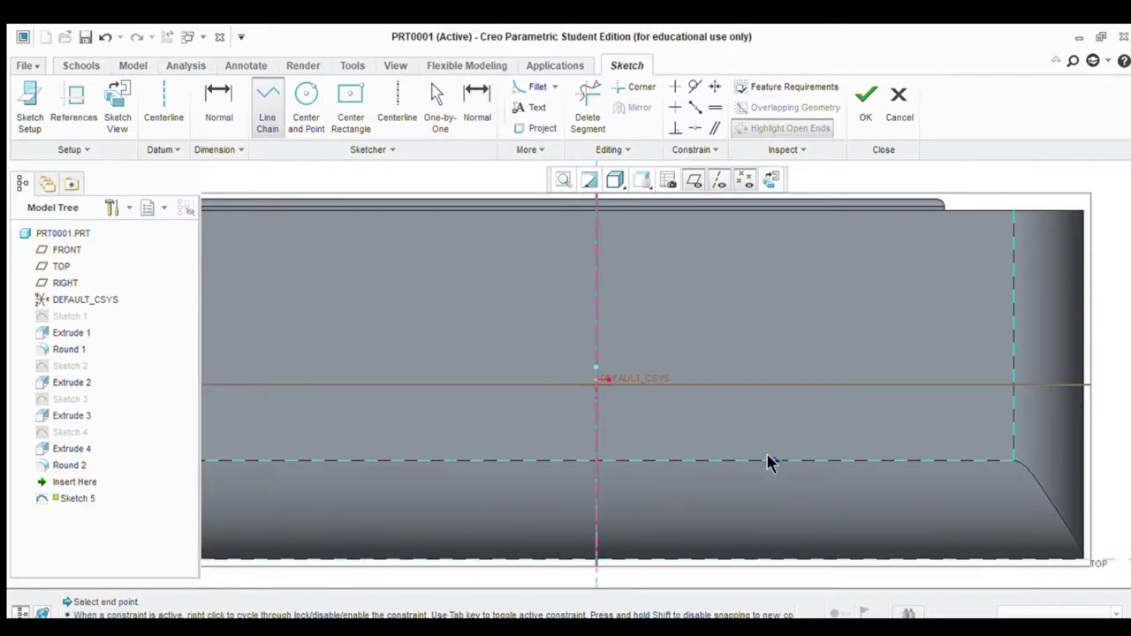
click(771, 357)
click(836, 460)
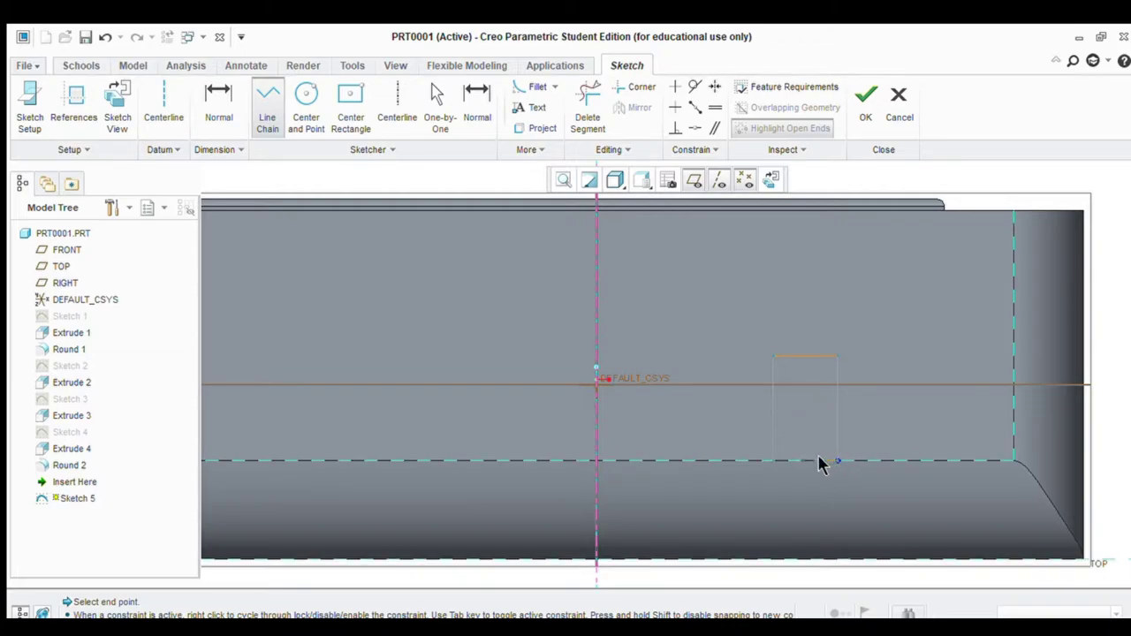
click(766, 461)
middle_click(841, 324)
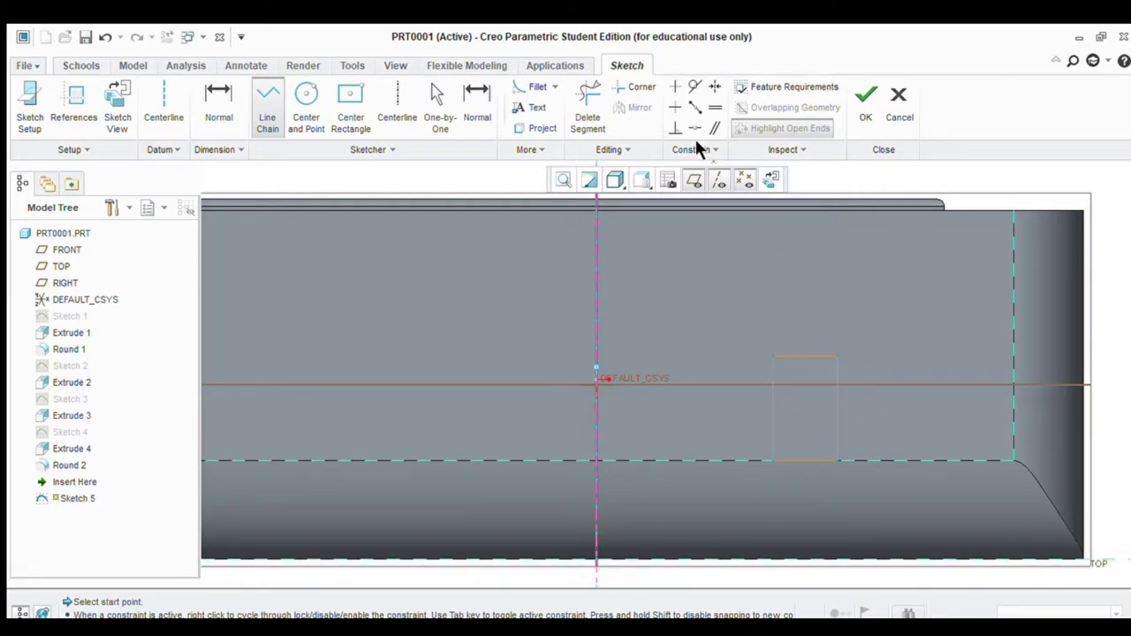
Trim away the upper horizontal line of the narrow rectangle, leaving its sides and base
click(586, 116)
scroll(802, 433, down, 2)
scroll(802, 353, up, 3)
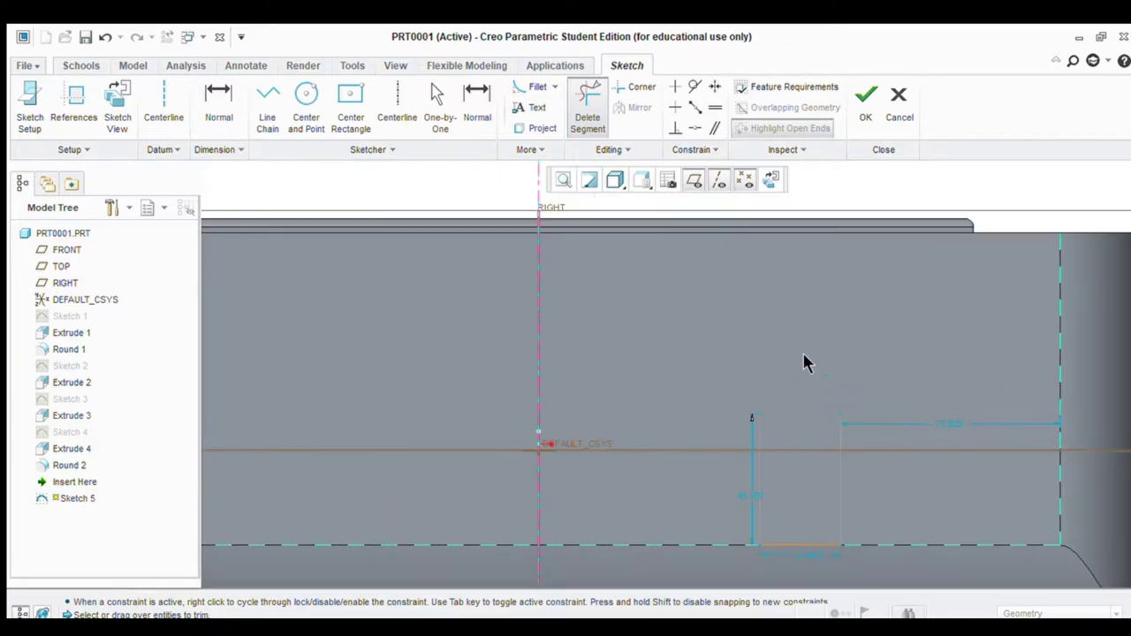
scroll(763, 467, up, 2)
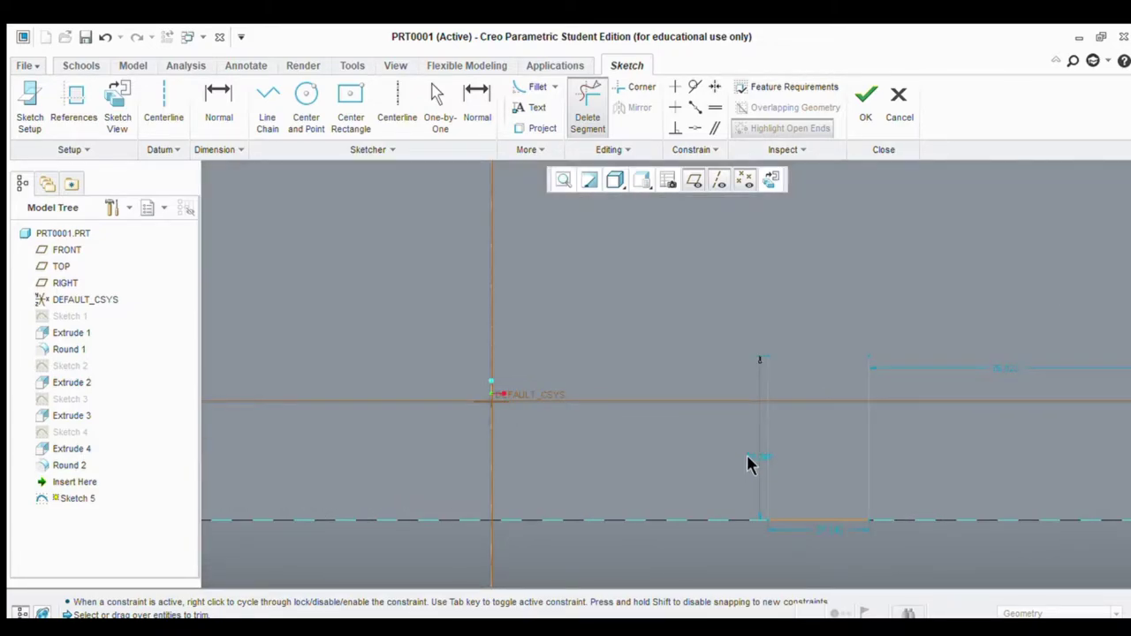
middle_click(749, 461)
Set the vertical lines' height to 45 and the right line's distance from the right reference edge to 76
click(755, 461)
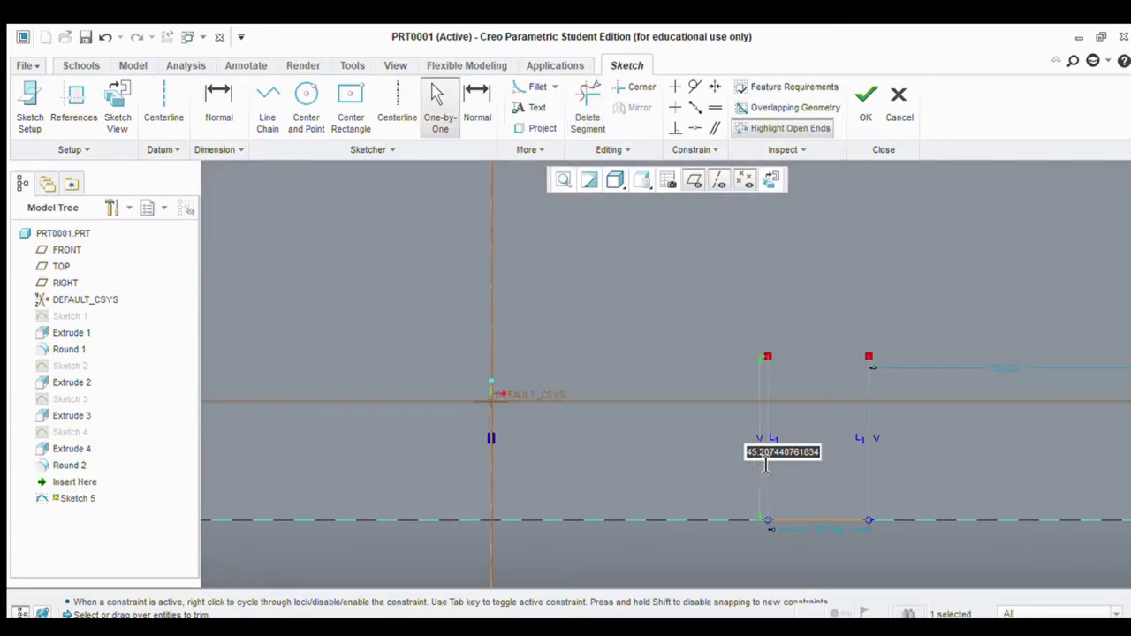
text(45)
key(Return)
scroll(840, 409, down, 2)
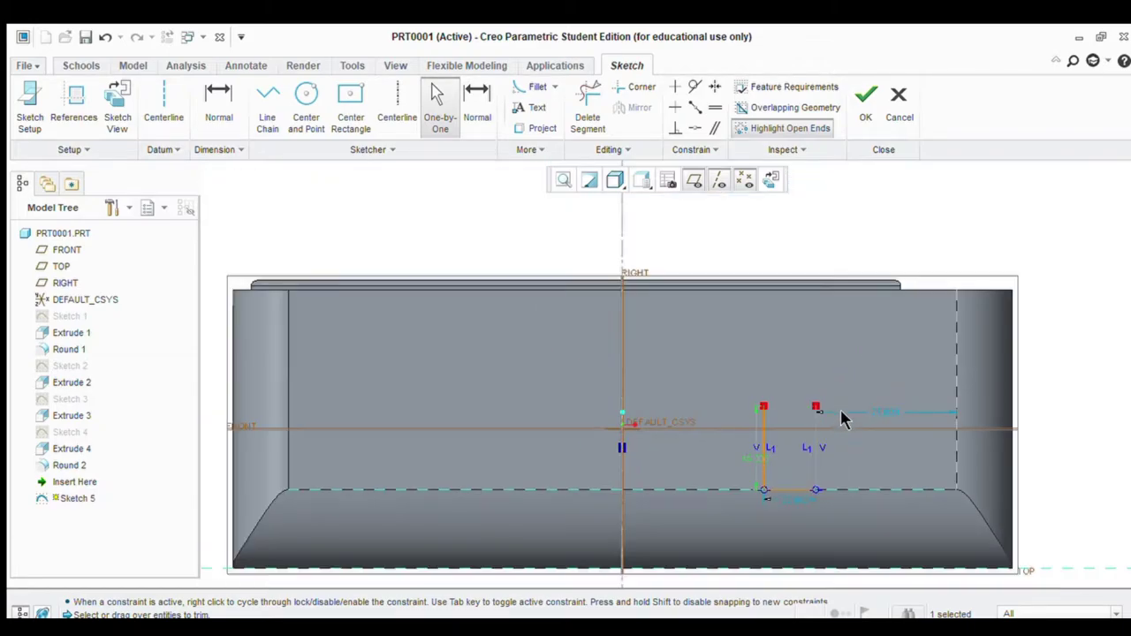
scroll(886, 399, up, 2)
double_click(914, 393)
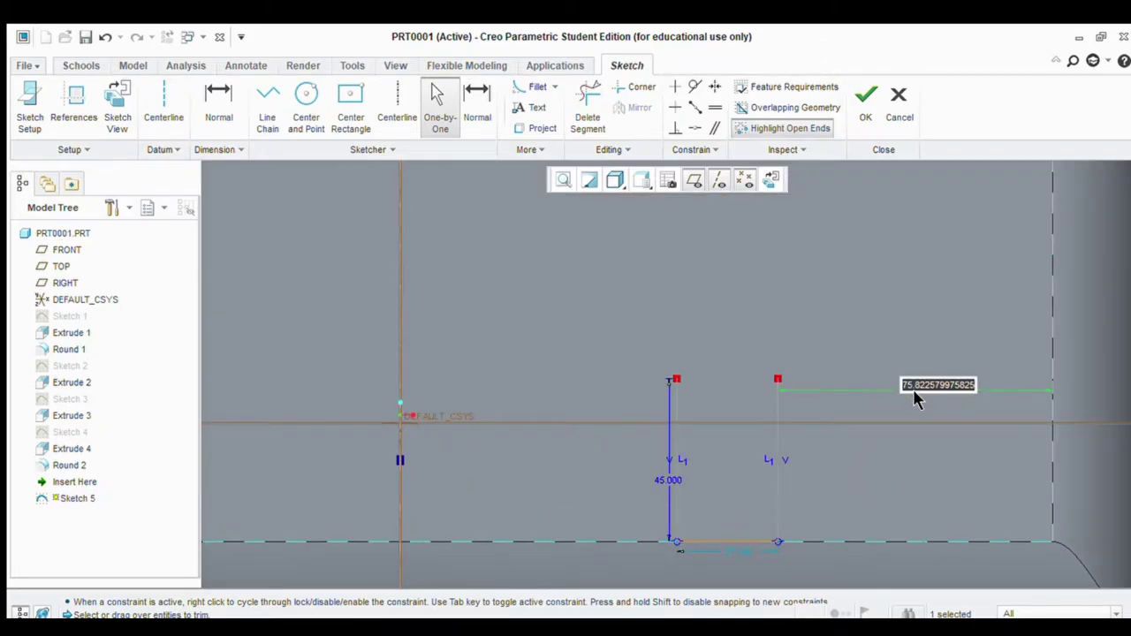
text(76)
key(Return)
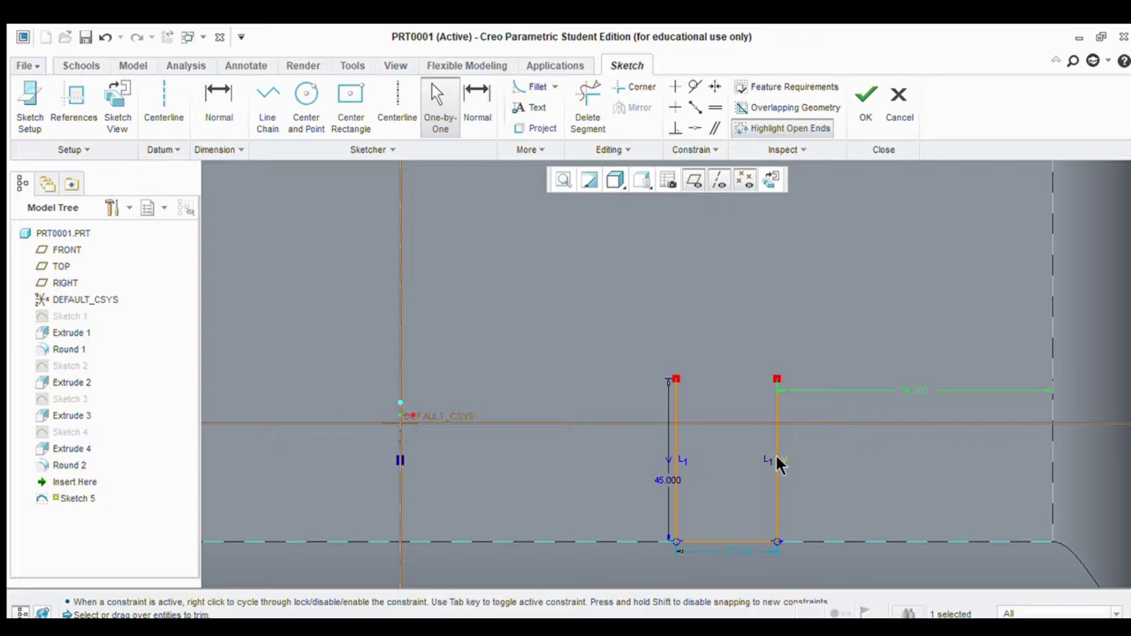
Close the open upper end of the narrow profile with a conic arc between its two vertical lines and finish the sketch
scroll(777, 451, down, 1)
scroll(778, 451, up, 1)
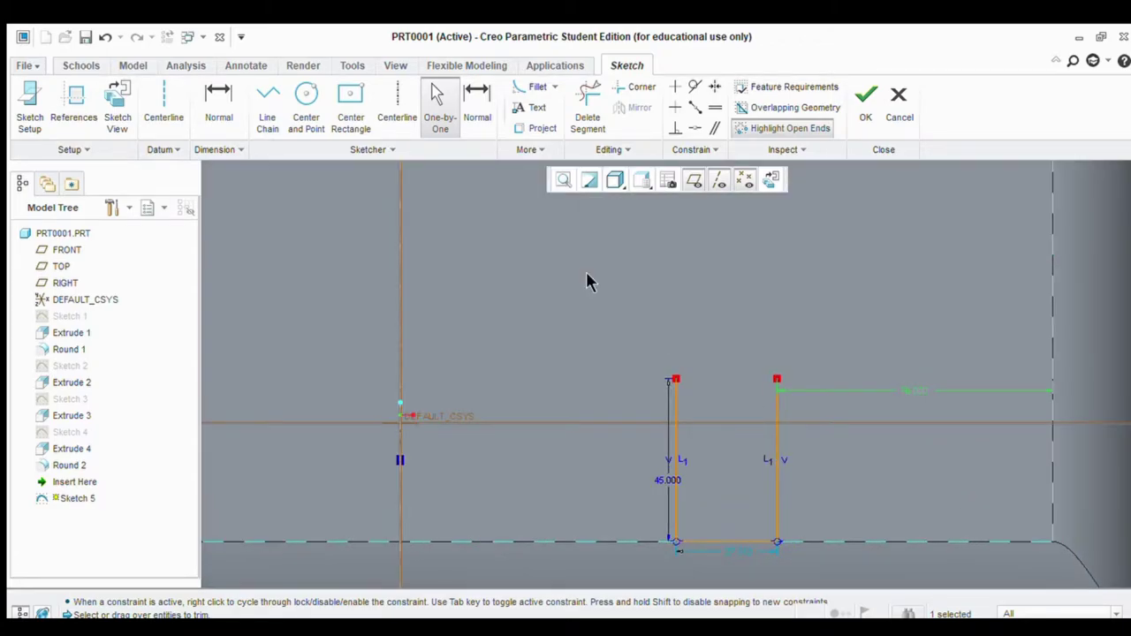
click(305, 102)
scroll(574, 354, up, 3)
scroll(353, 265, down, 2)
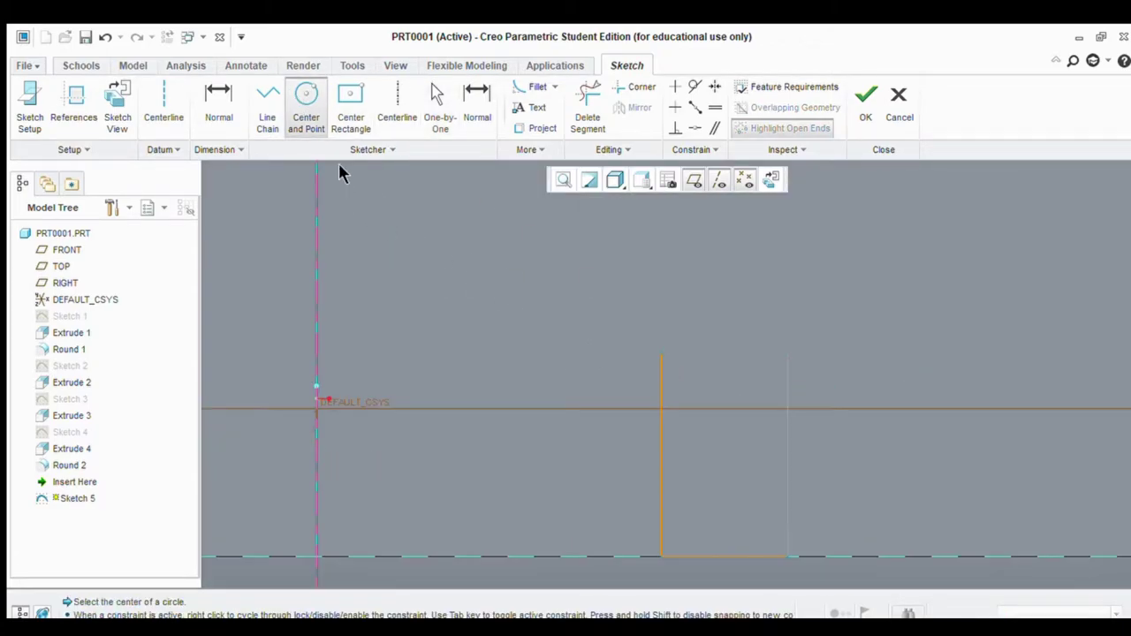
click(530, 149)
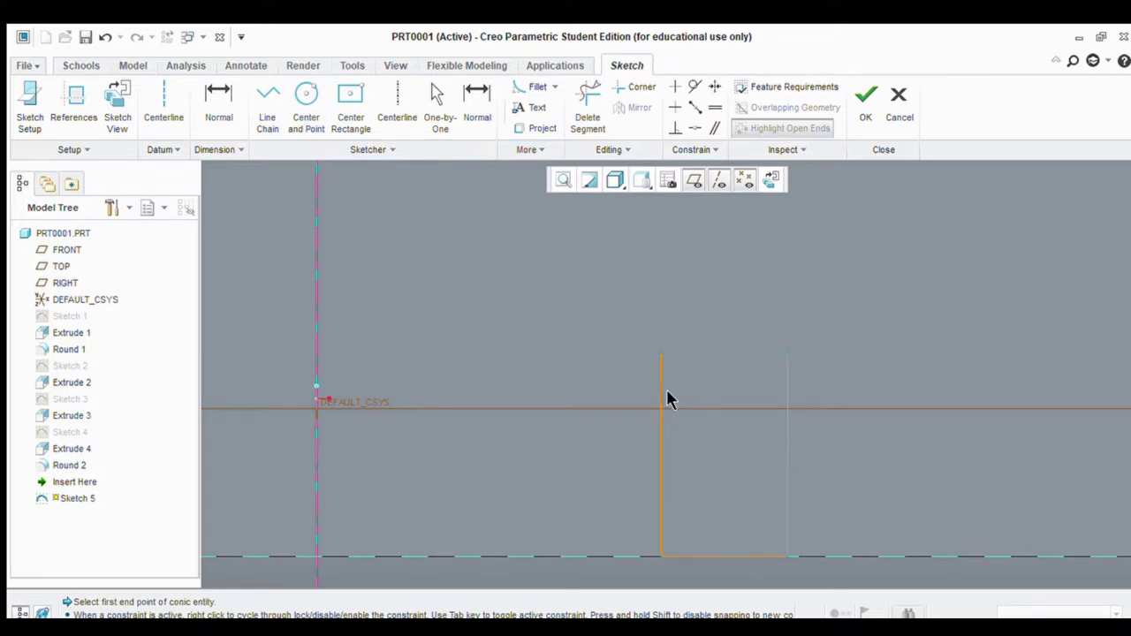
click(661, 354)
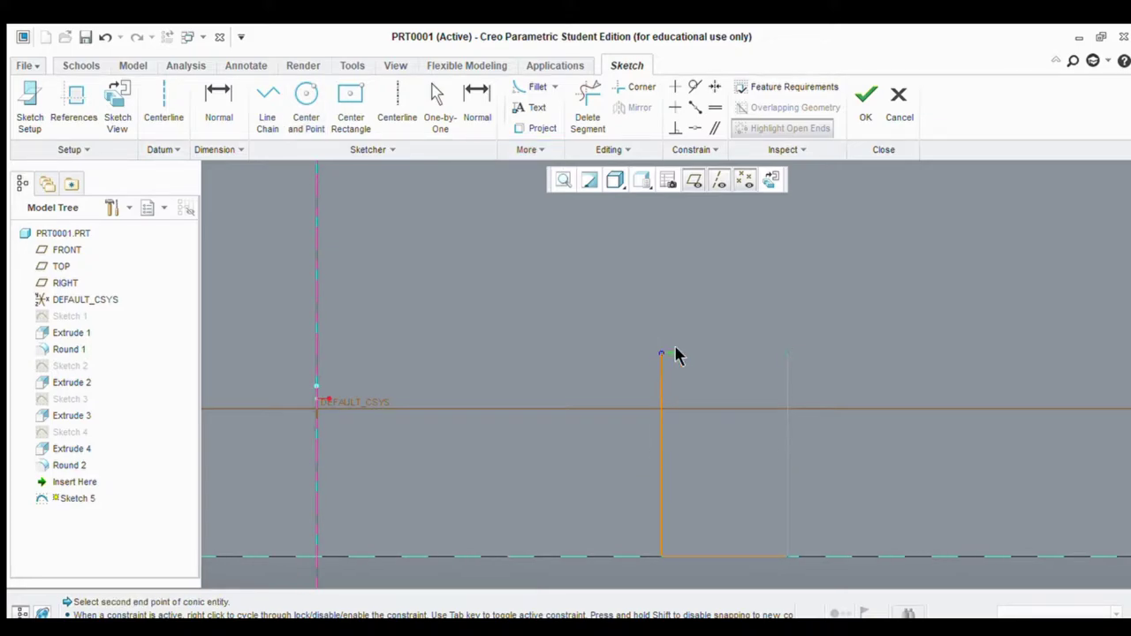
click(786, 353)
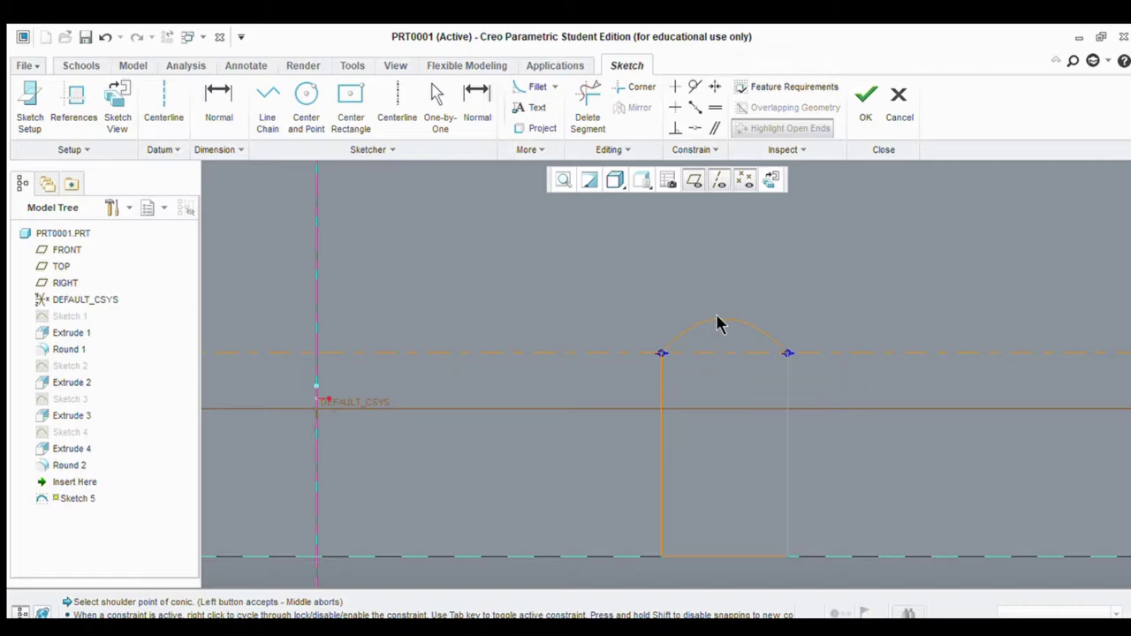
click(718, 323)
scroll(616, 309, down, 2)
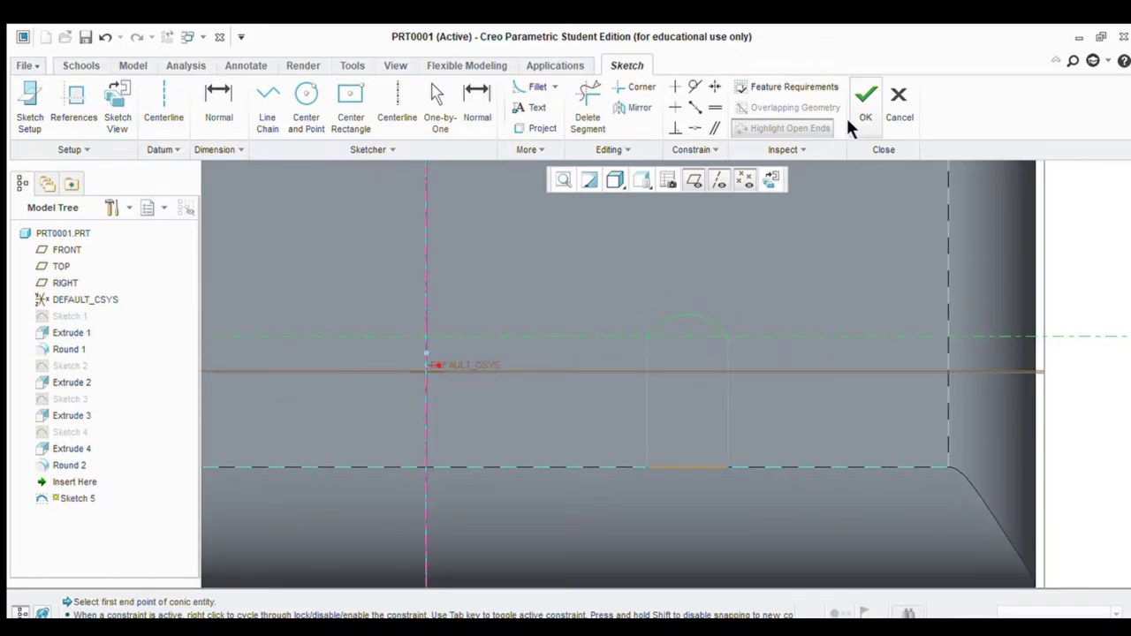
click(851, 124)
Extrude the arched profile as a cut 5 deep into the side face
click(400, 124)
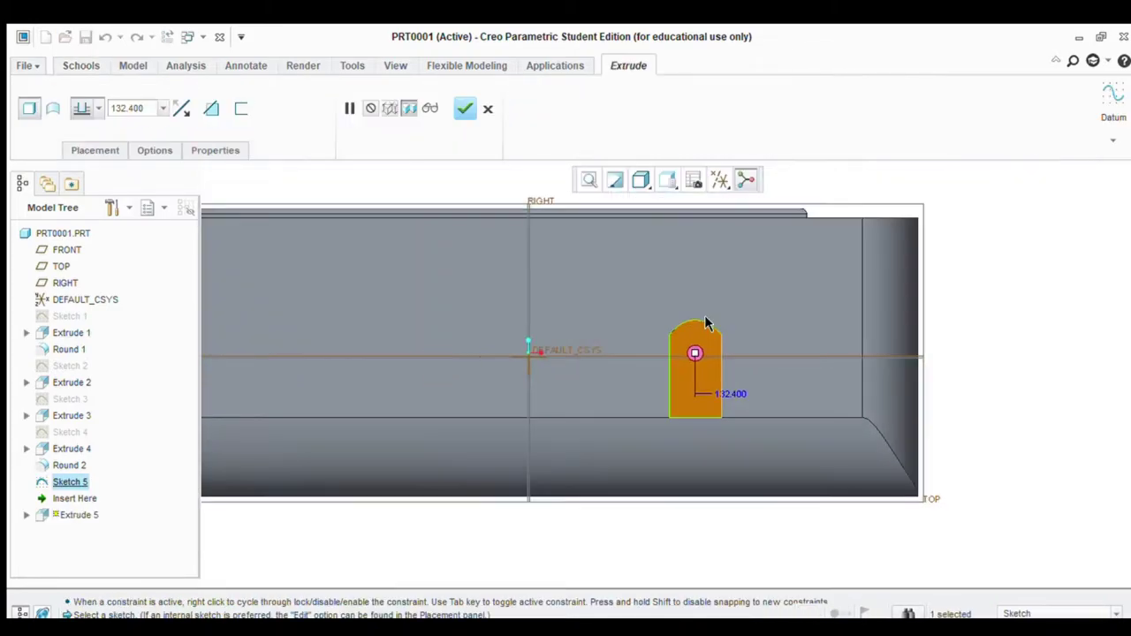
key(ctrl+d)
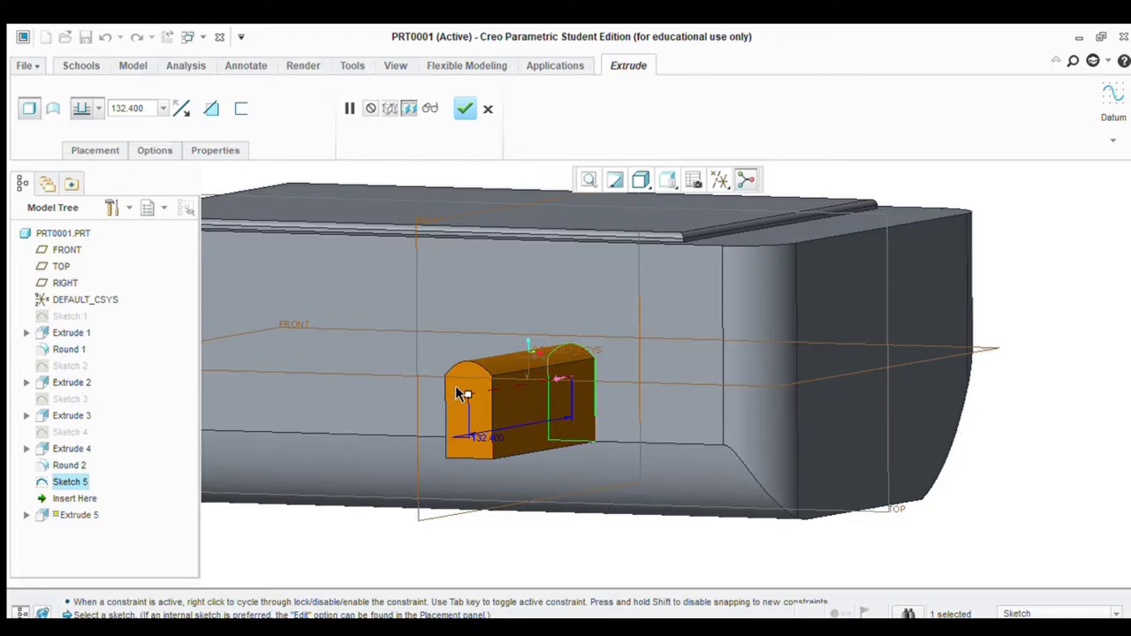
drag(469, 394, 576, 388)
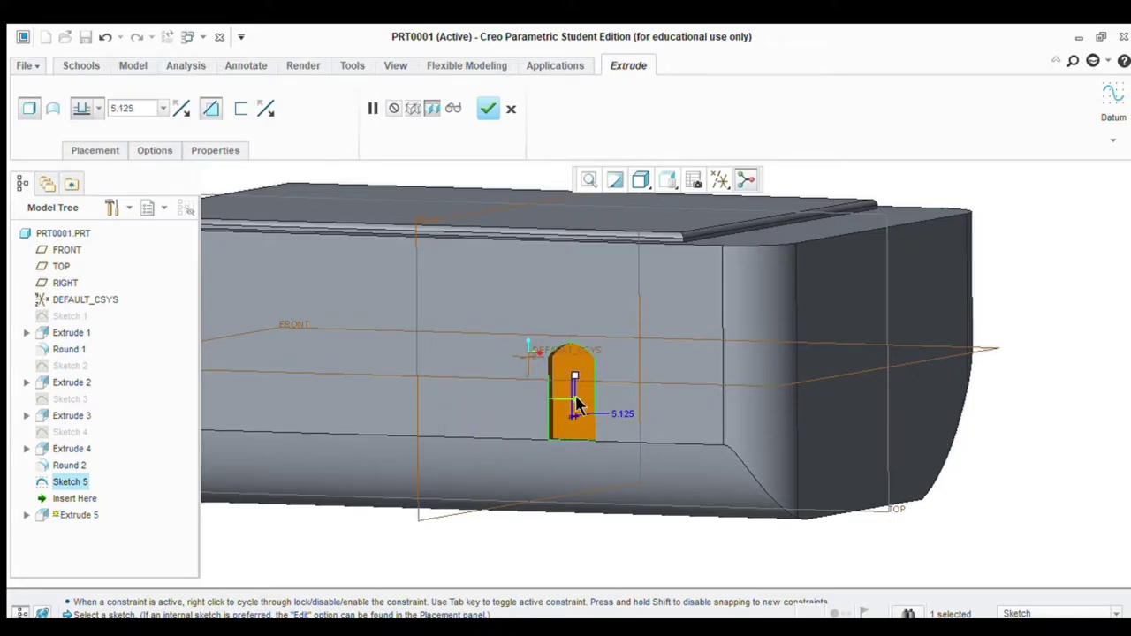
scroll(576, 387, up, 2)
double_click(606, 399)
text(5)
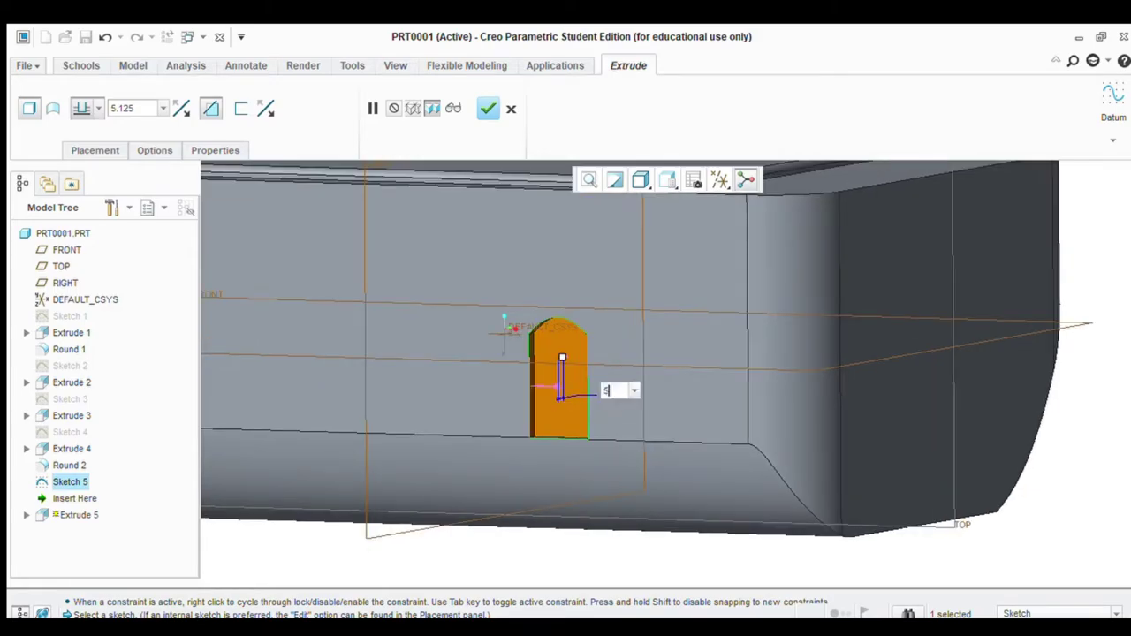
key(Return)
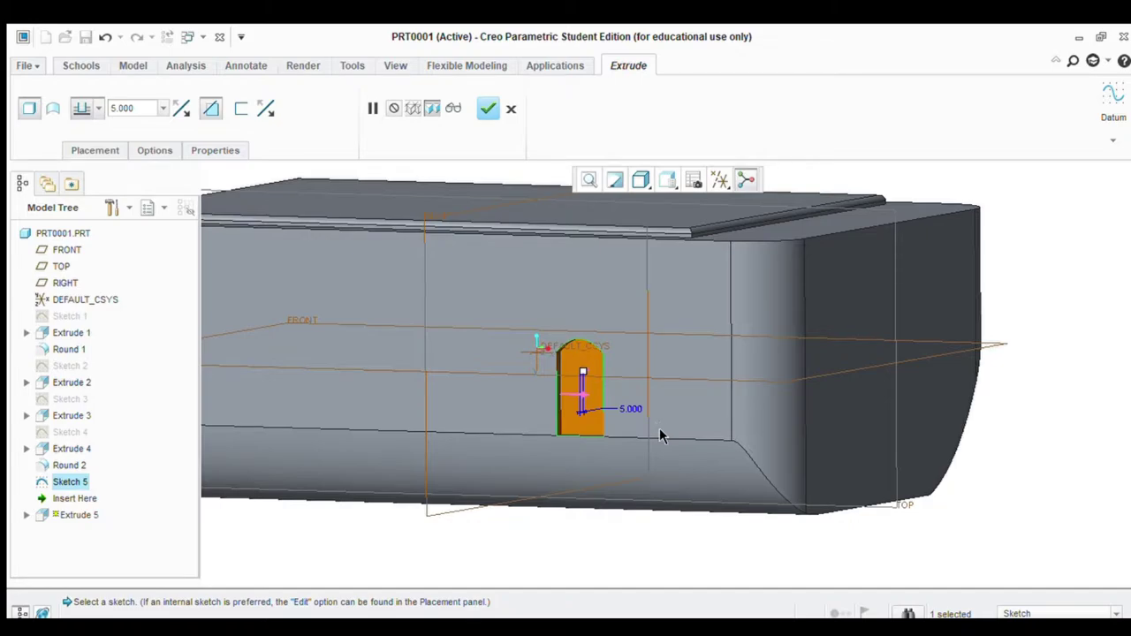
scroll(583, 375, down, 3)
click(487, 108)
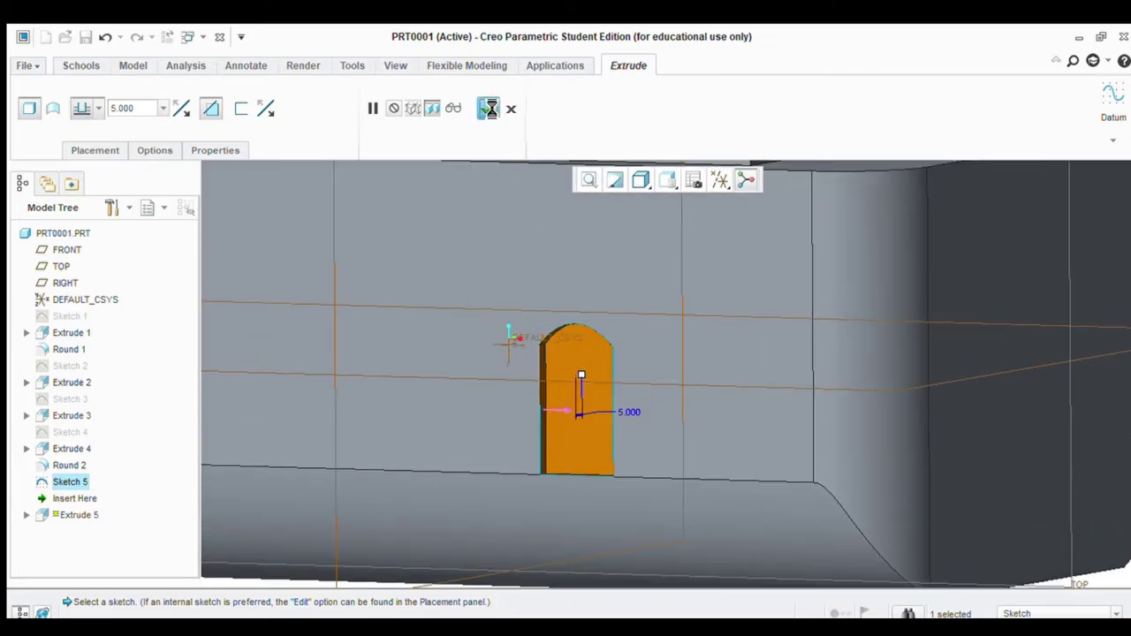
Sketch a small centre square on the arched recess's floor, centred across its width on the horizontal midplane
scroll(530, 289, up, 2)
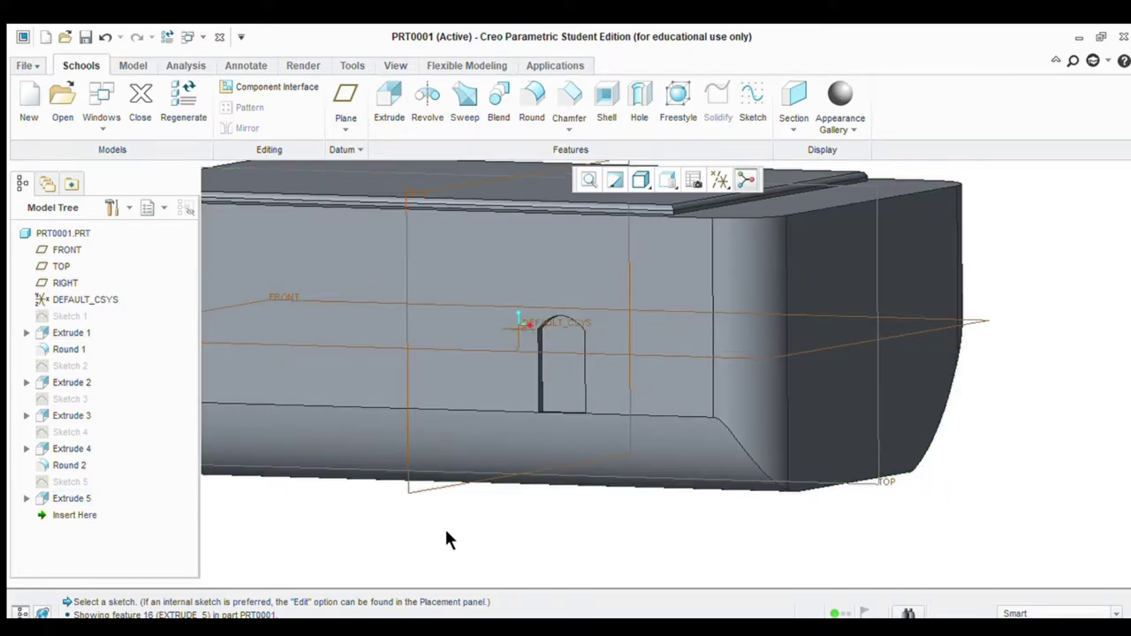
middle_drag(447, 535, 474, 545)
click(690, 389)
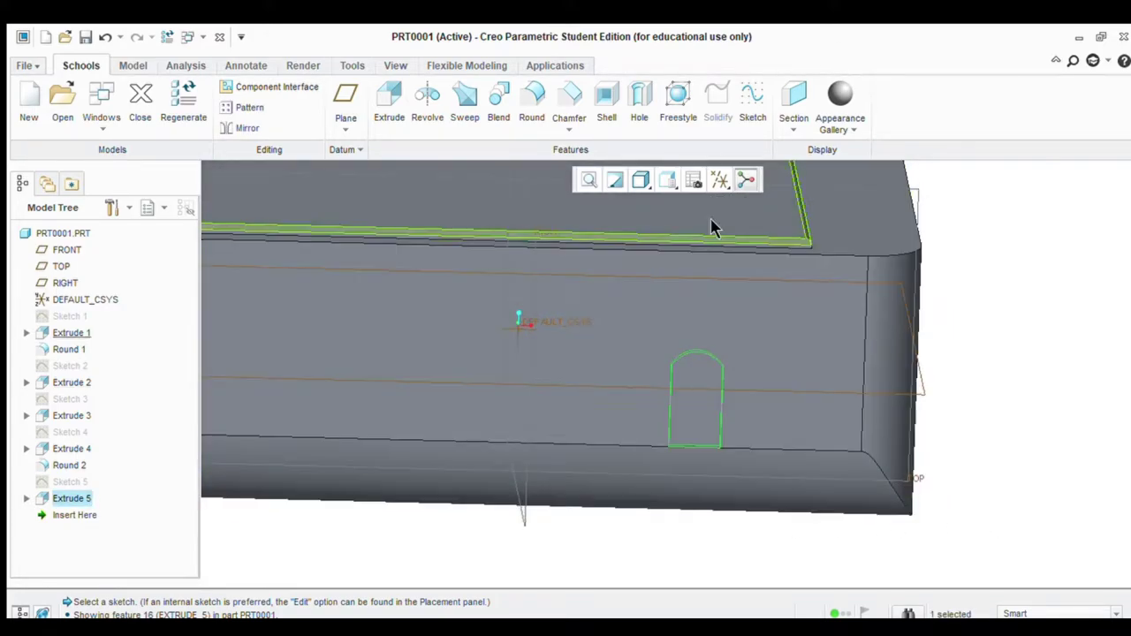
click(712, 224)
click(750, 104)
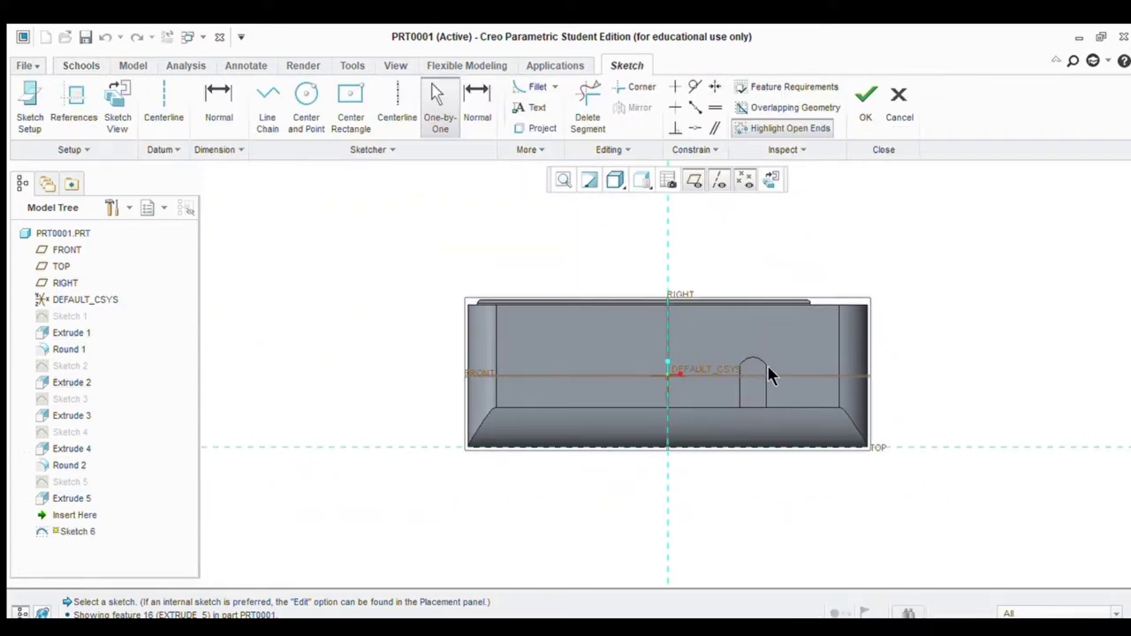
scroll(760, 398, down, 5)
scroll(683, 418, down, 2)
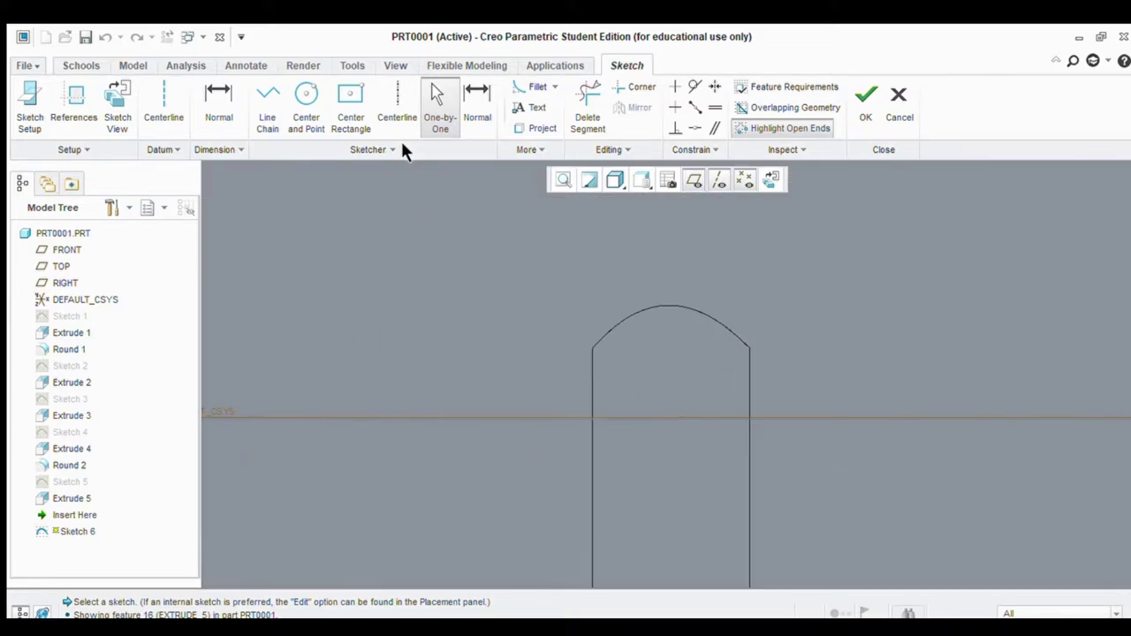
click(351, 106)
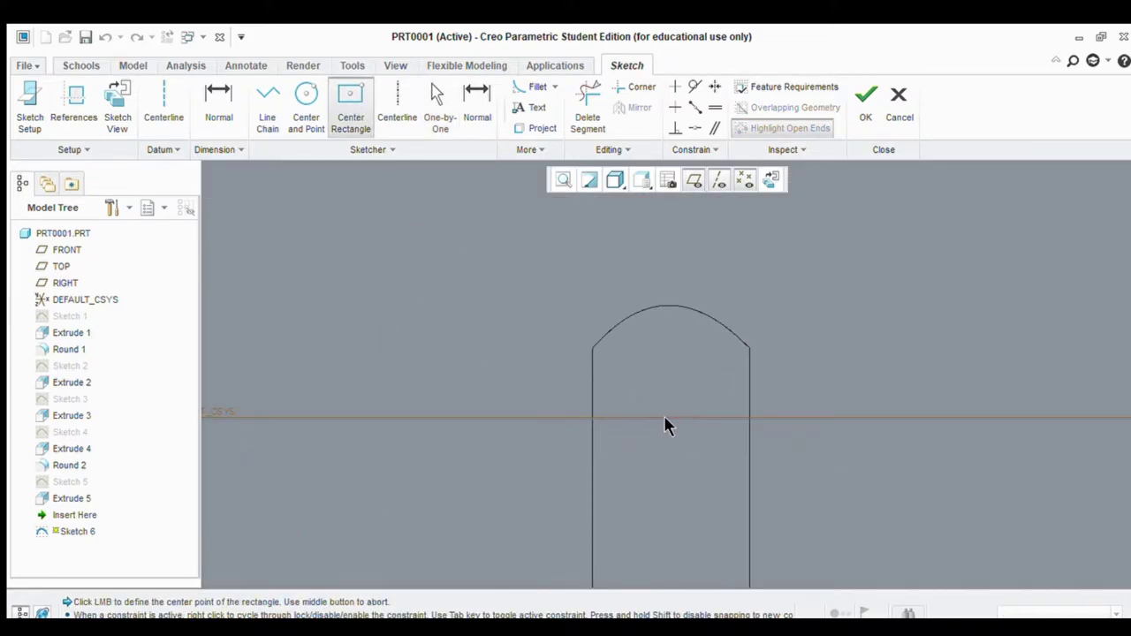
click(667, 418)
click(695, 389)
middle_click(702, 365)
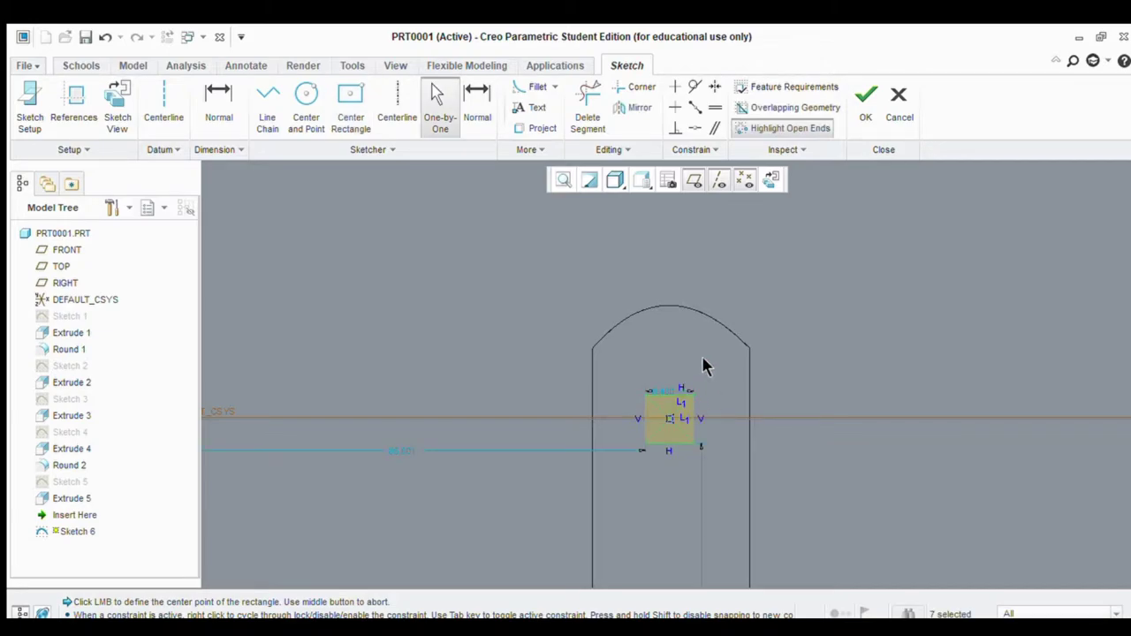
Set the small square's side length to 8 and finish the sketch
double_click(665, 390)
text(8)
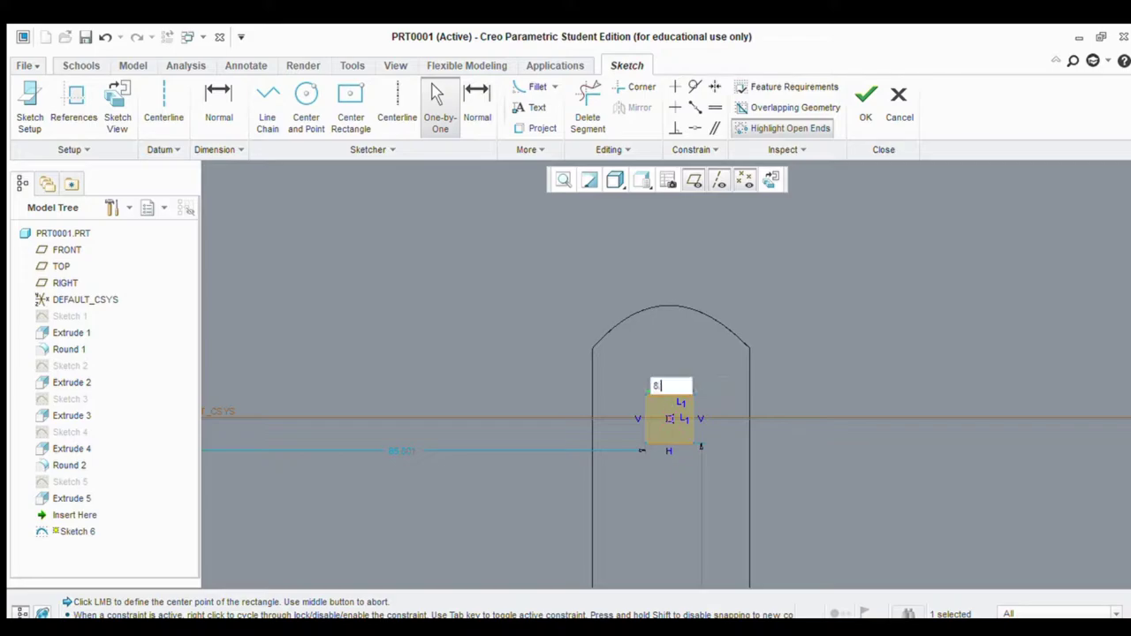
key(Return)
click(853, 96)
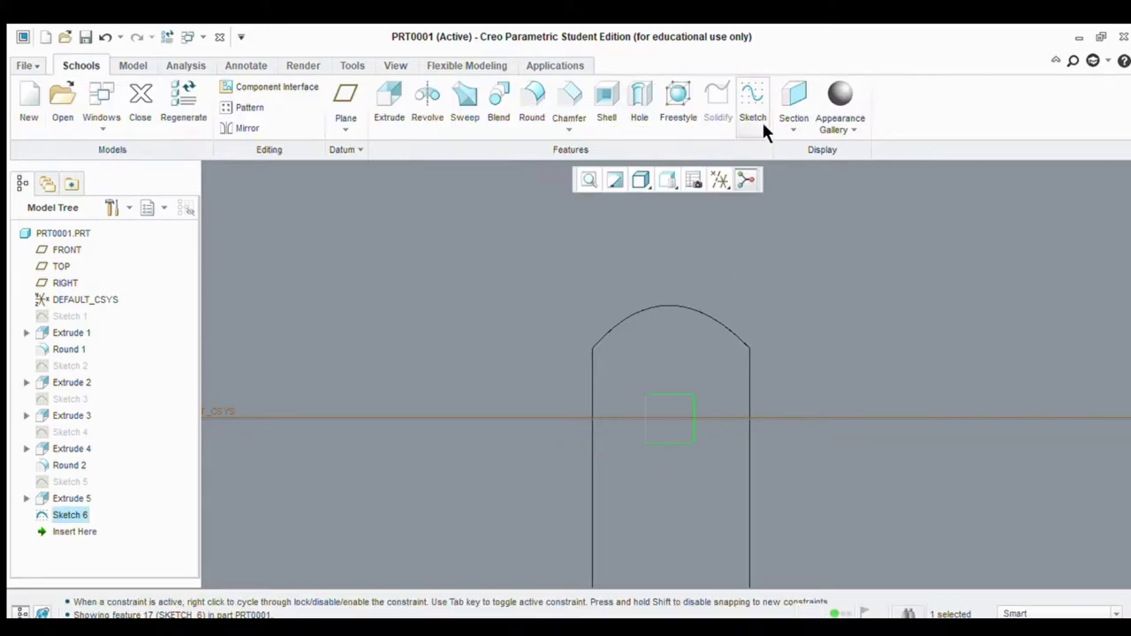
Extrude the small square as a cut 10 deep into the arched recess
click(391, 104)
scroll(608, 290, down, 5)
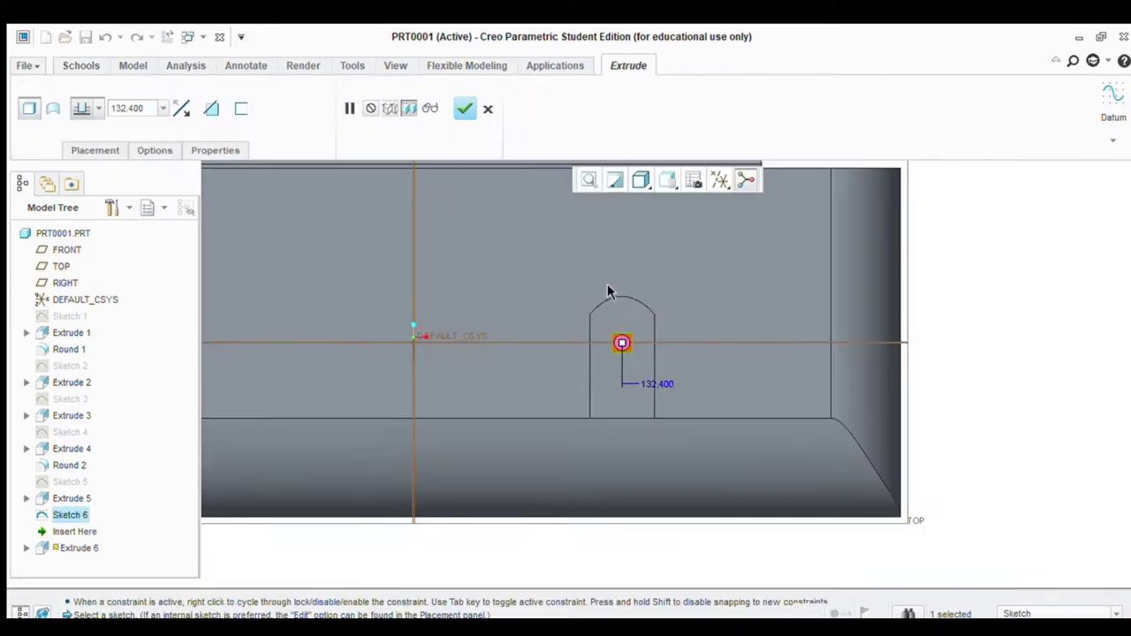
middle_drag(962, 459, 944, 475)
mouse_move(363, 383)
mouse_down()
mouse_move(480, 365)
mouse_move(542, 398)
mouse_up()
double_click(543, 402)
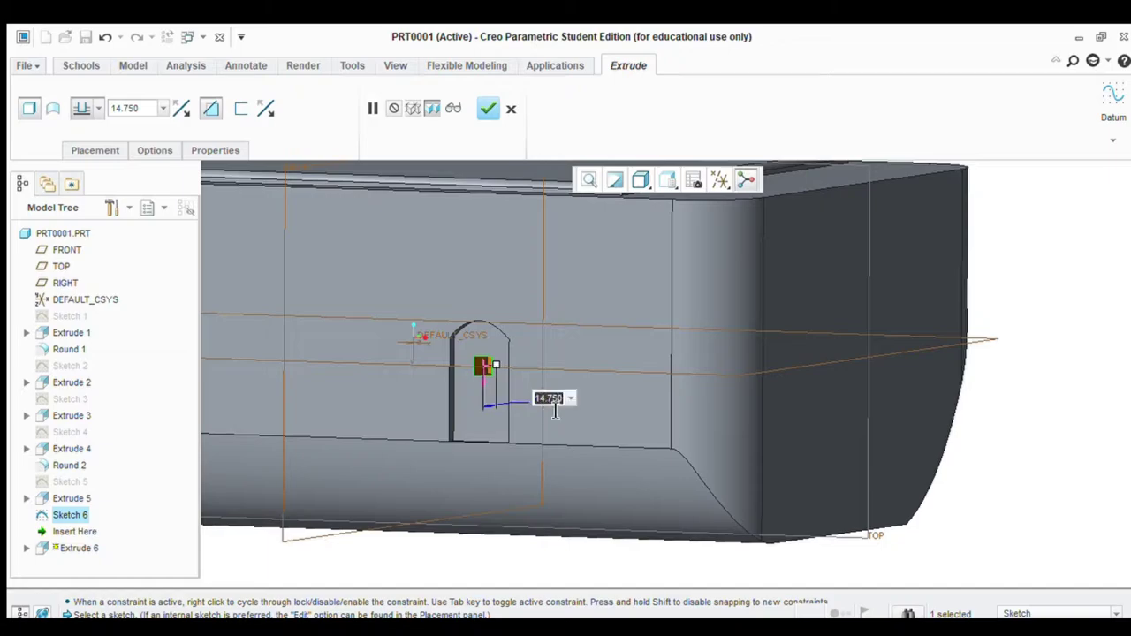
text(10)
key(Return)
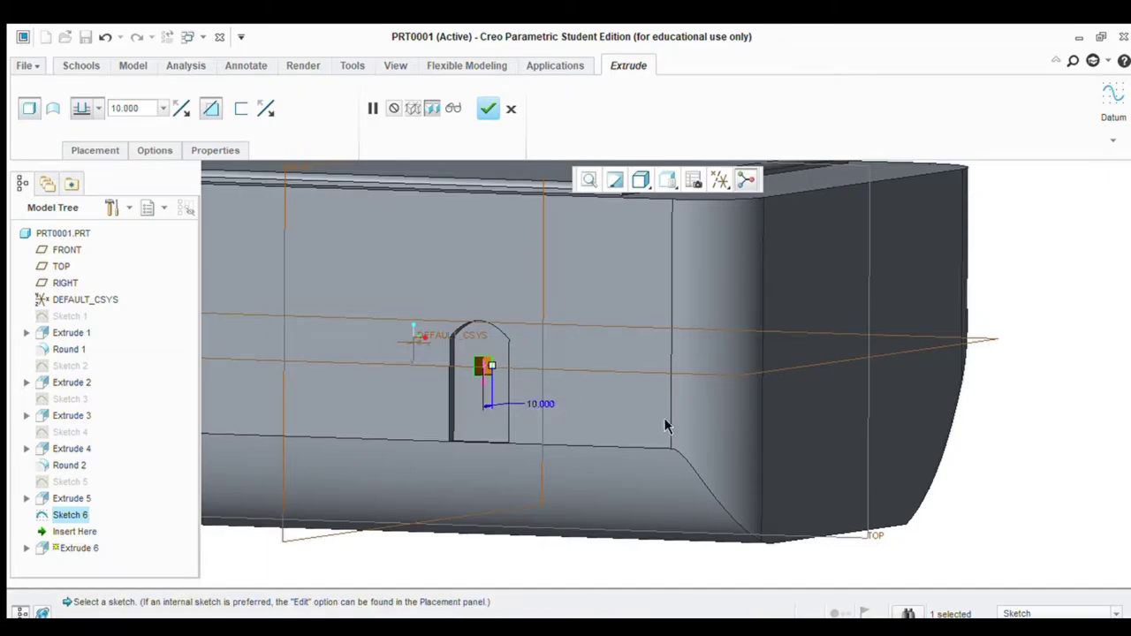
scroll(622, 417, up, 3)
click(488, 108)
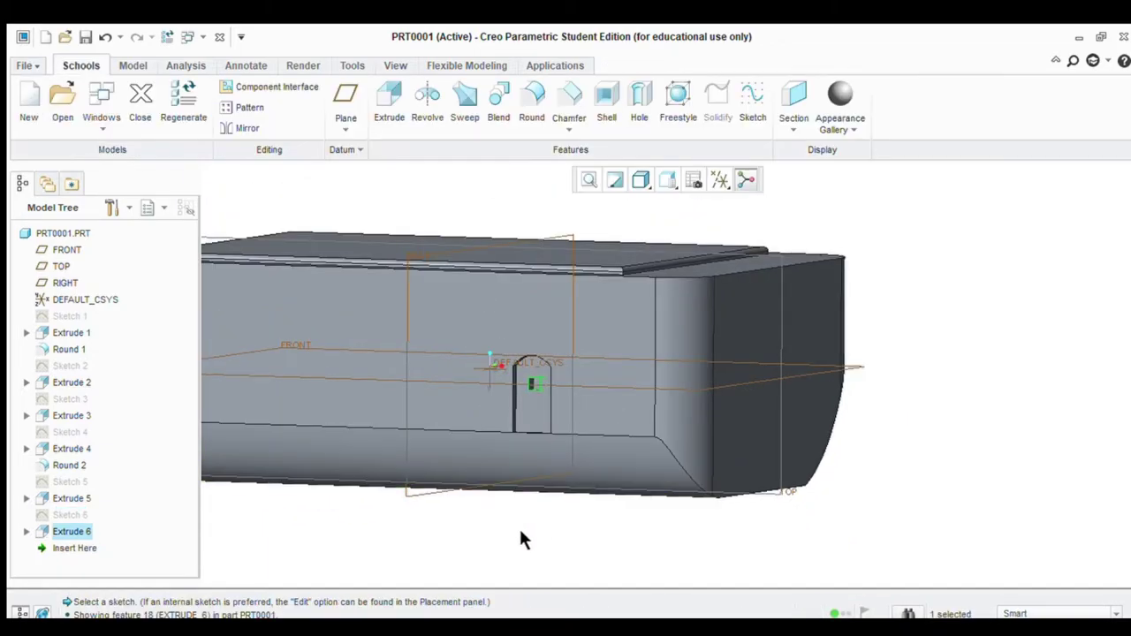
Start a sketch on the block's side face and place a vertical datum centerline through the origin
middle_drag(527, 525, 565, 522)
middle_drag(651, 550, 530, 530)
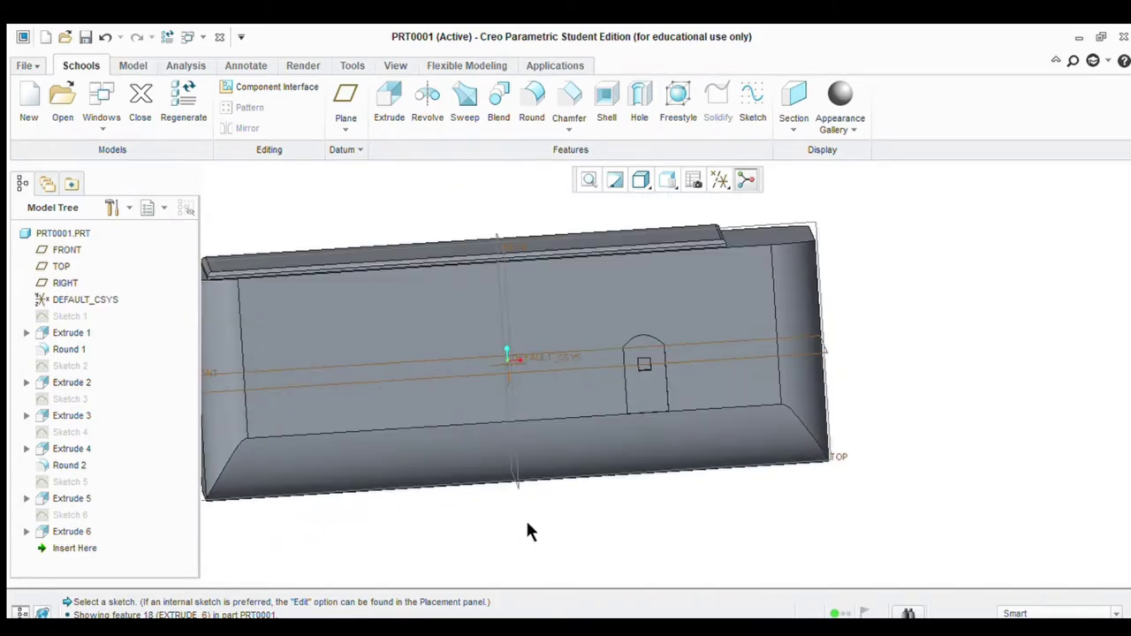
click(570, 316)
click(749, 106)
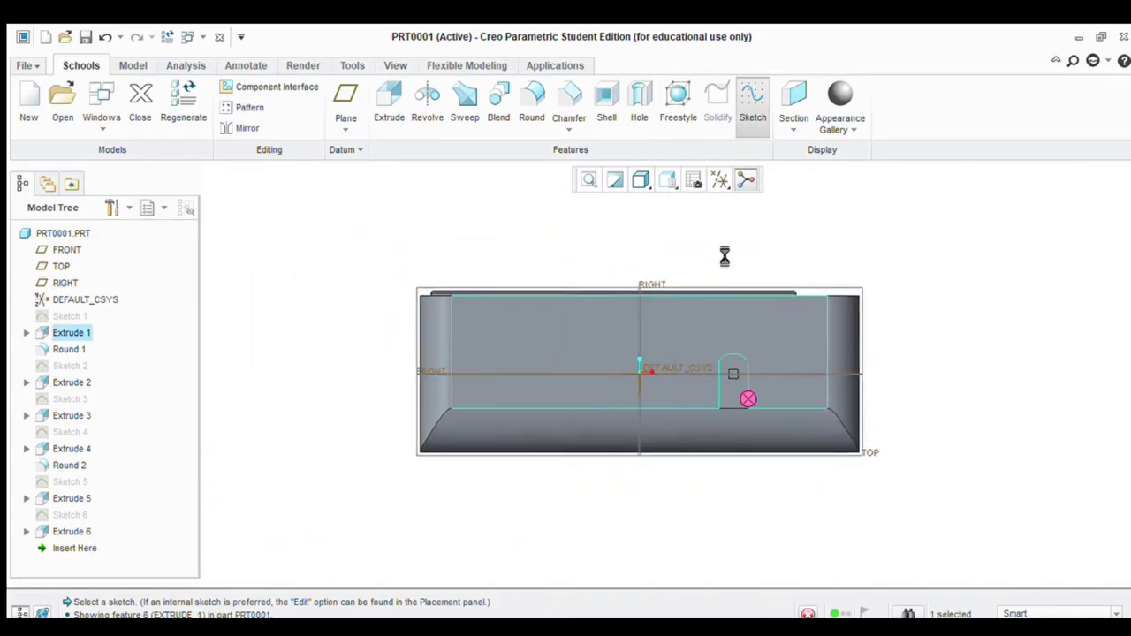
scroll(675, 395, up, 2)
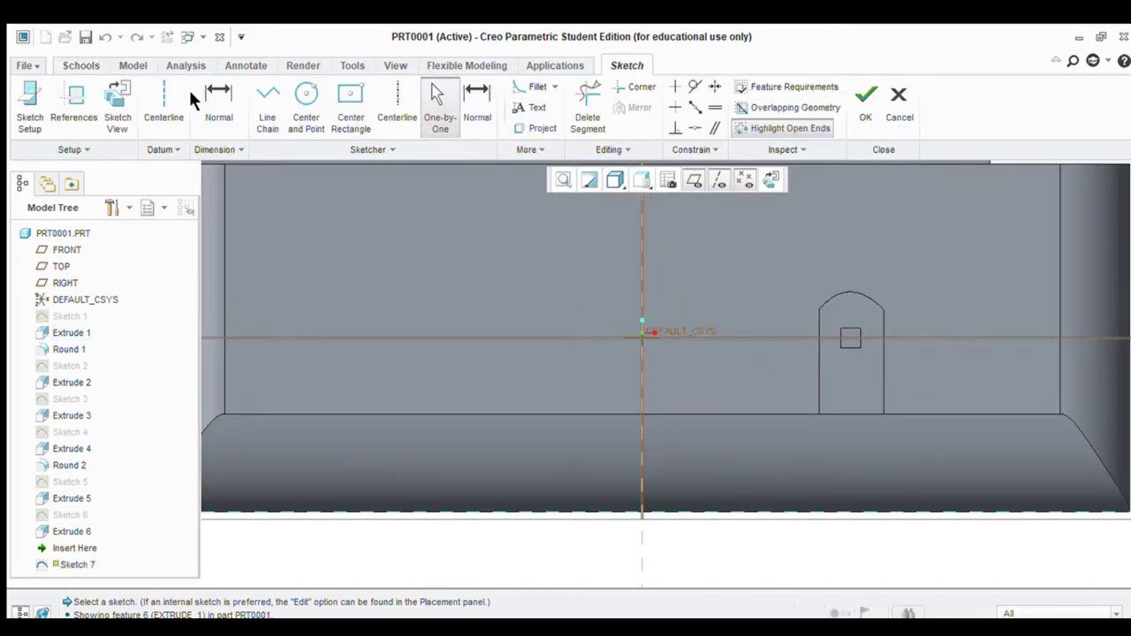
click(165, 104)
click(636, 290)
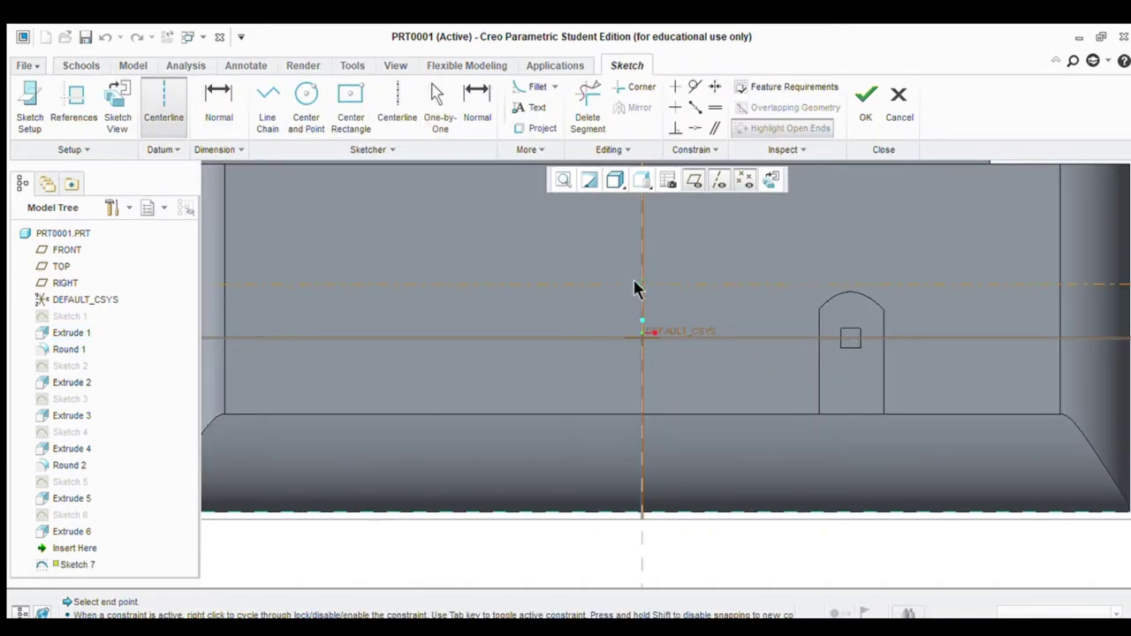
click(636, 313)
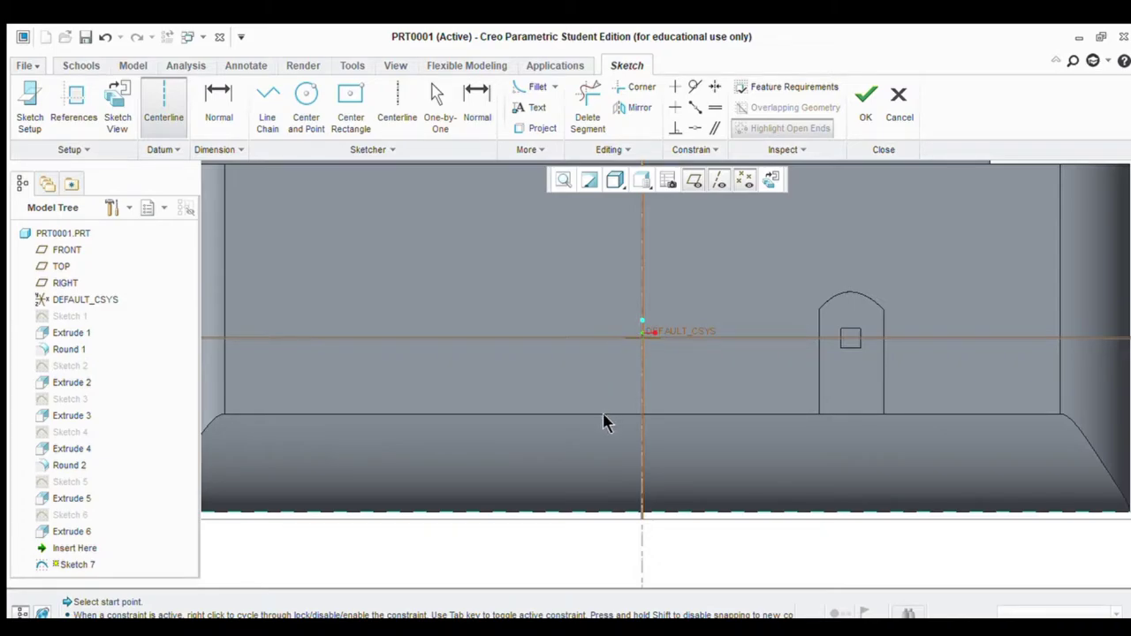
Add the side face's lower horizontal edge as a sketch reference
click(265, 104)
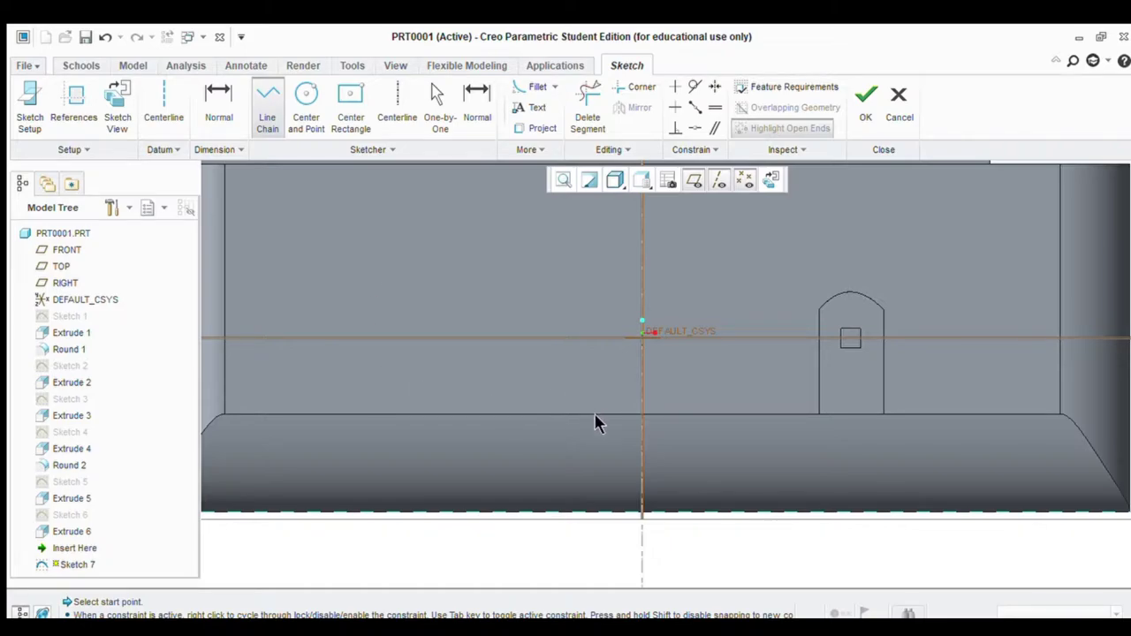
click(81, 105)
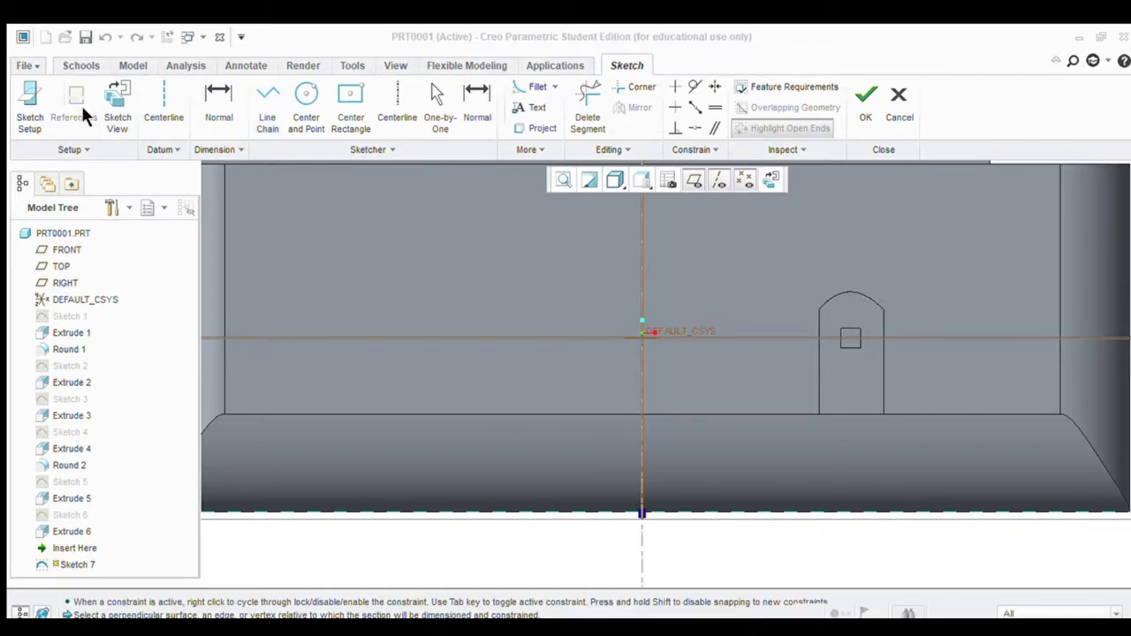
click(593, 413)
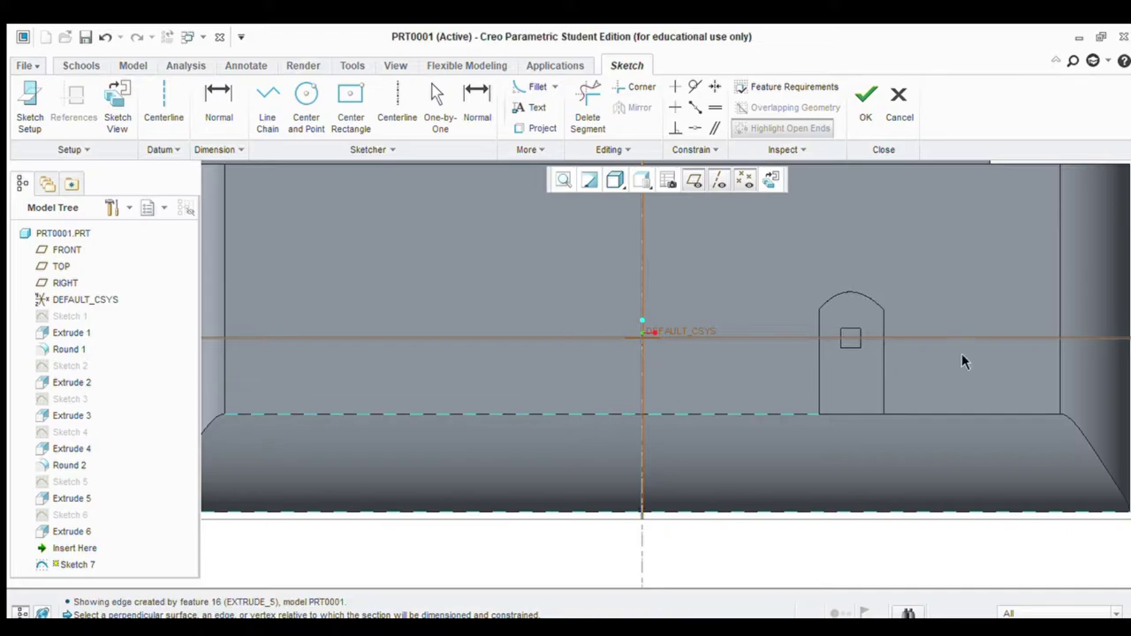
middle_click(1069, 293)
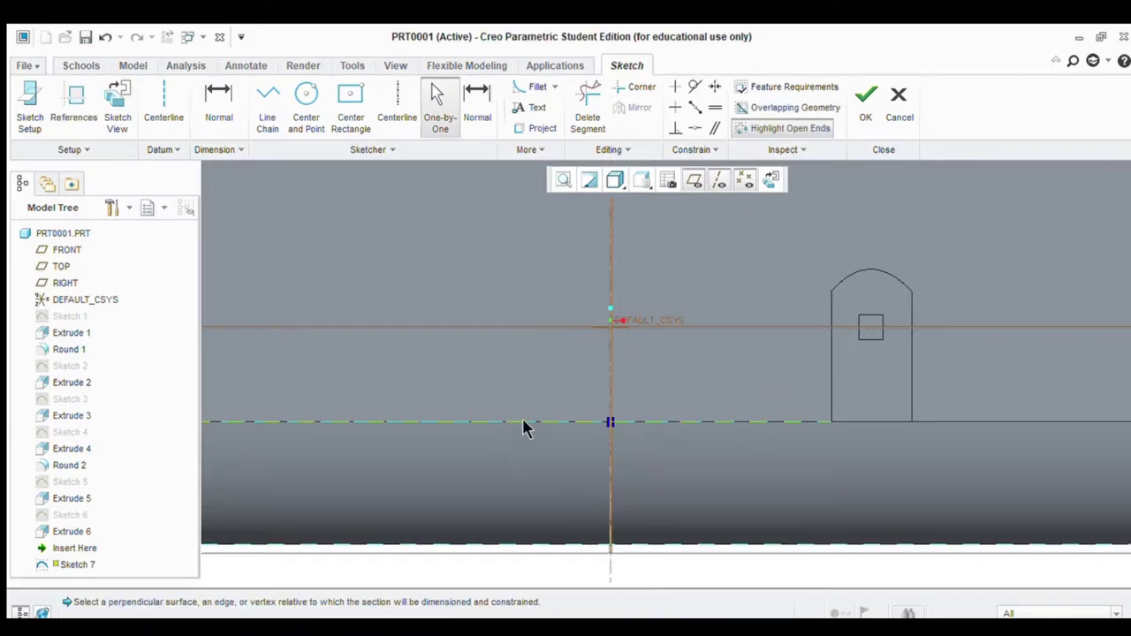
Sketch a rectangle about 38 high on the lower reference edge, symmetric about the vertical centerline
click(267, 113)
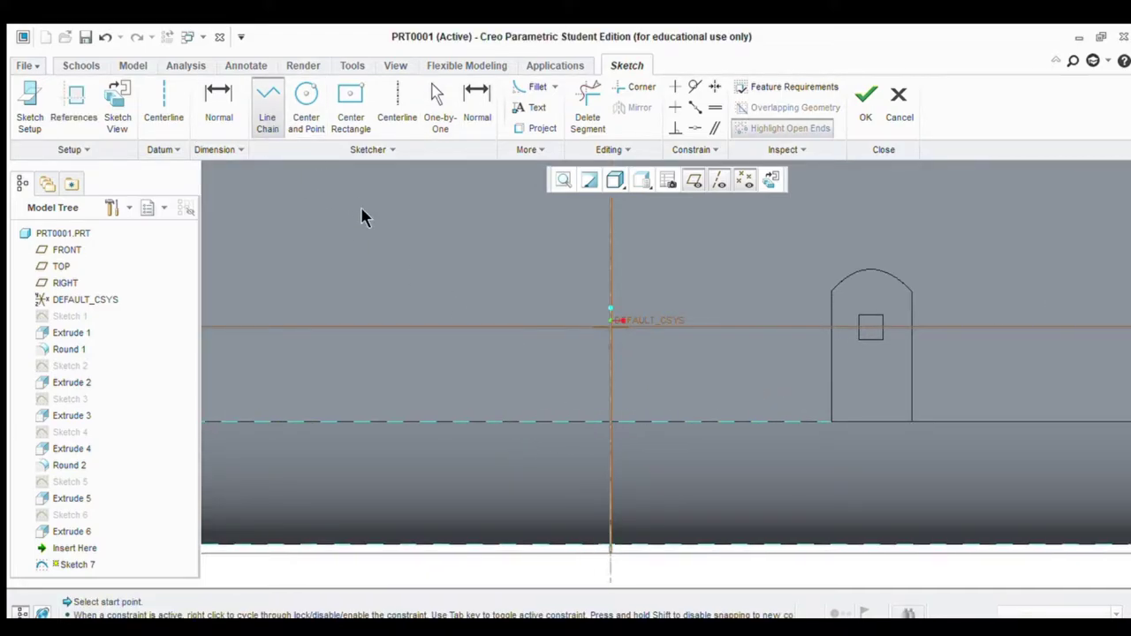
click(564, 422)
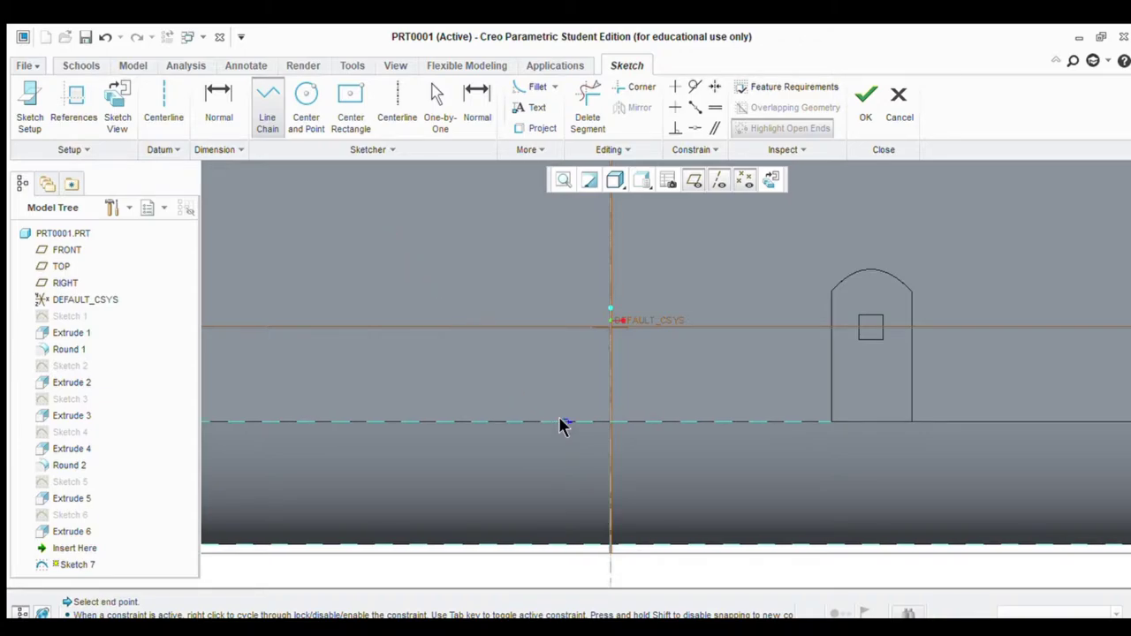
click(655, 422)
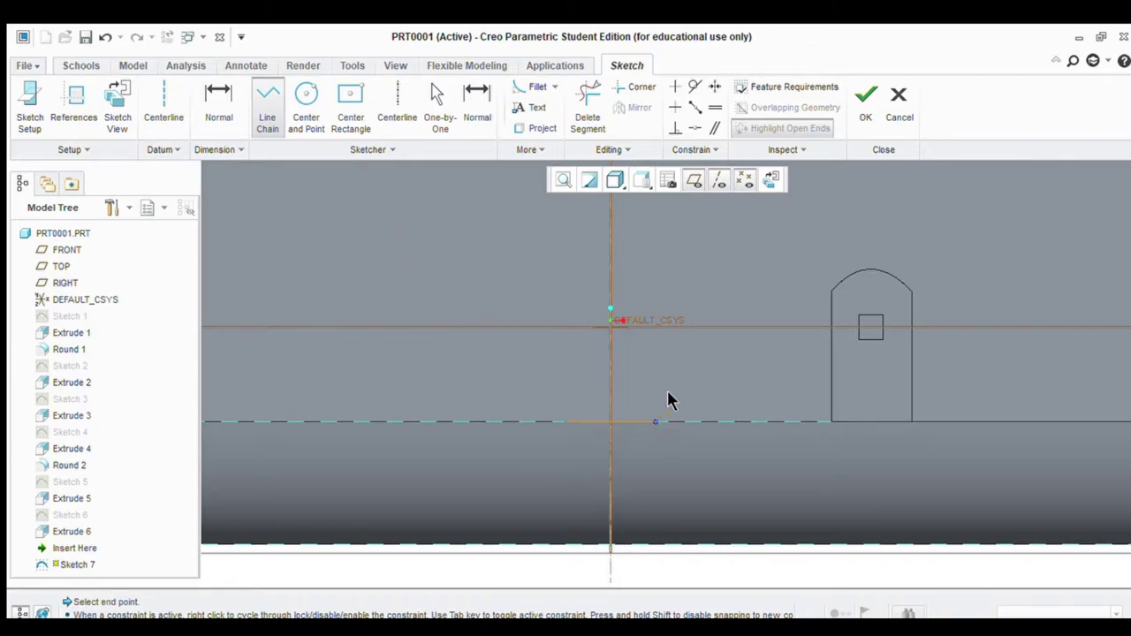
click(629, 316)
click(565, 314)
click(560, 420)
Replace the rectangle's upper side with a conic arc joining the tops of its two vertical sides, and finish the sketch
click(590, 119)
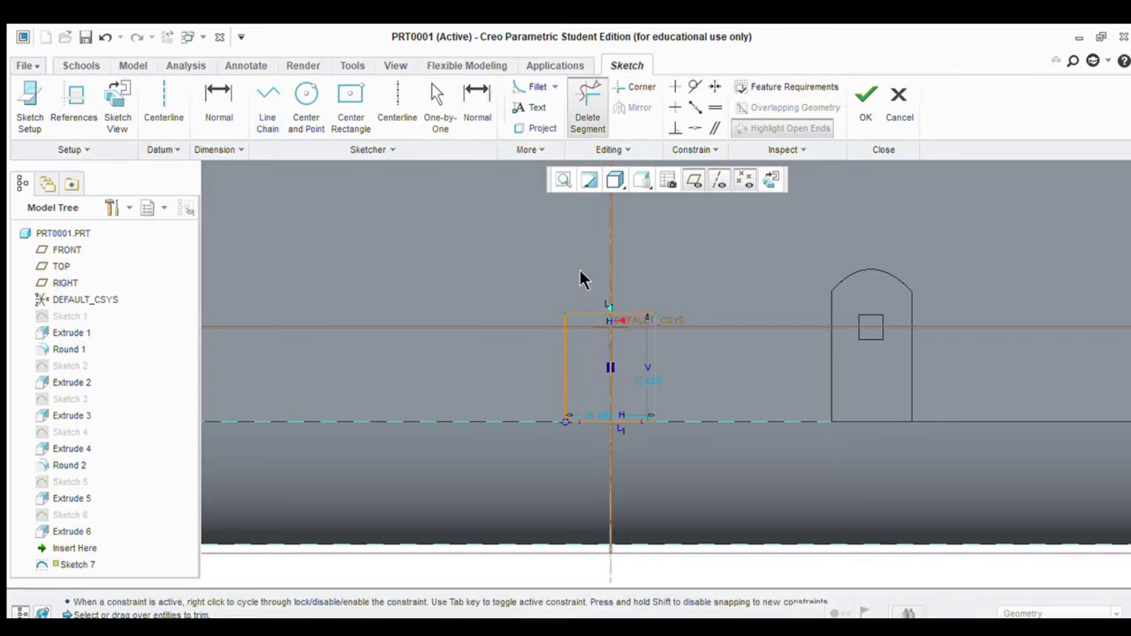
click(598, 316)
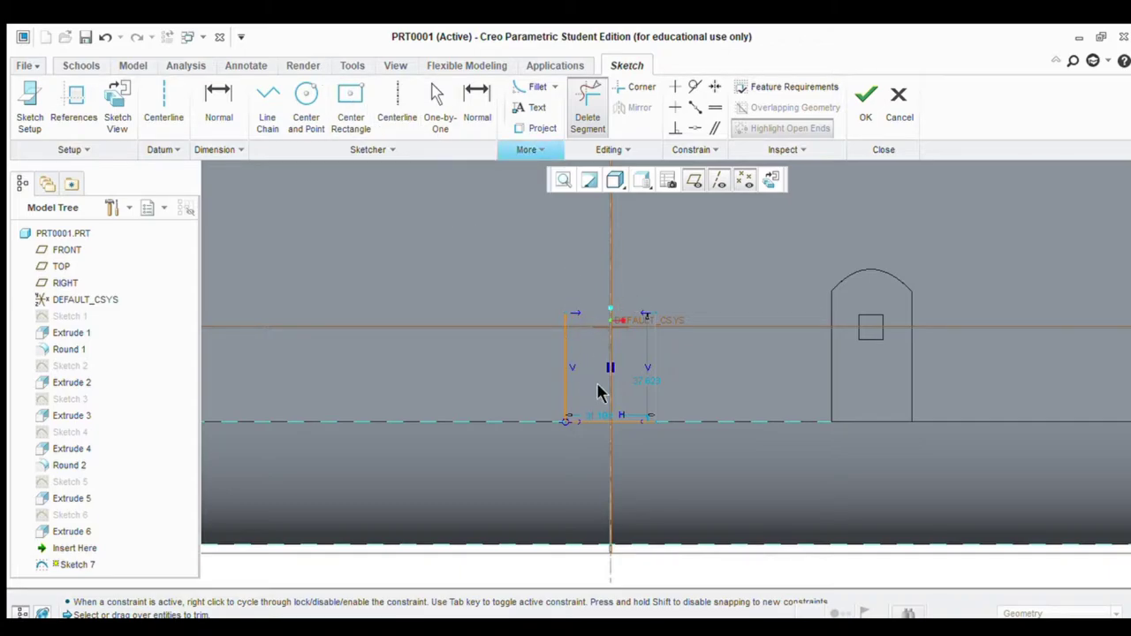
middle_click(648, 324)
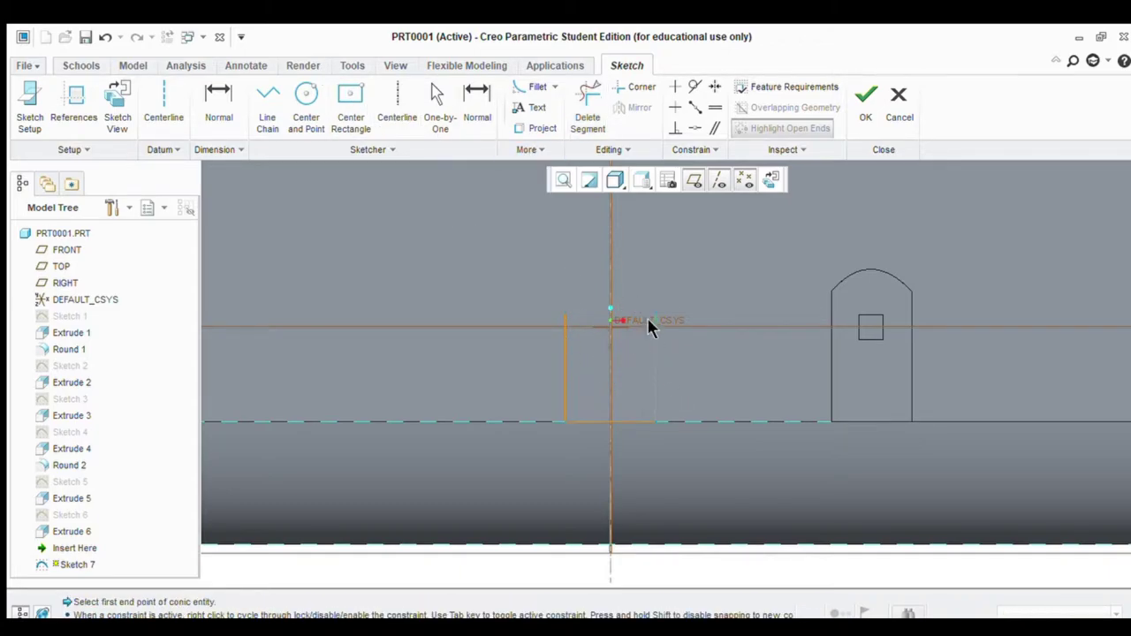
scroll(649, 323, up, 2)
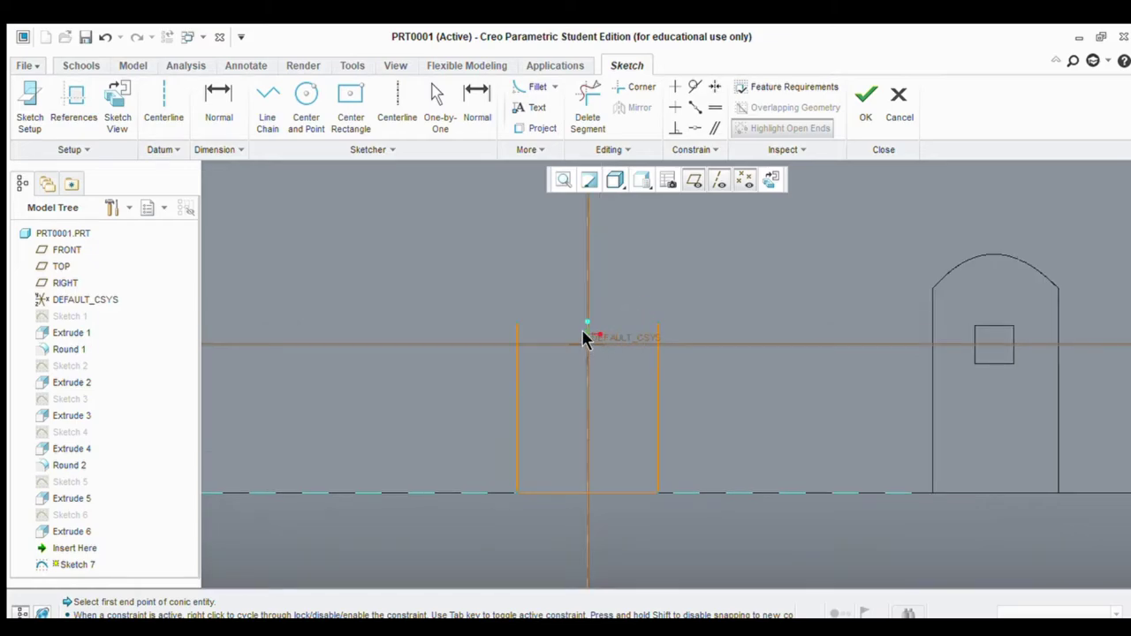
click(517, 322)
click(657, 322)
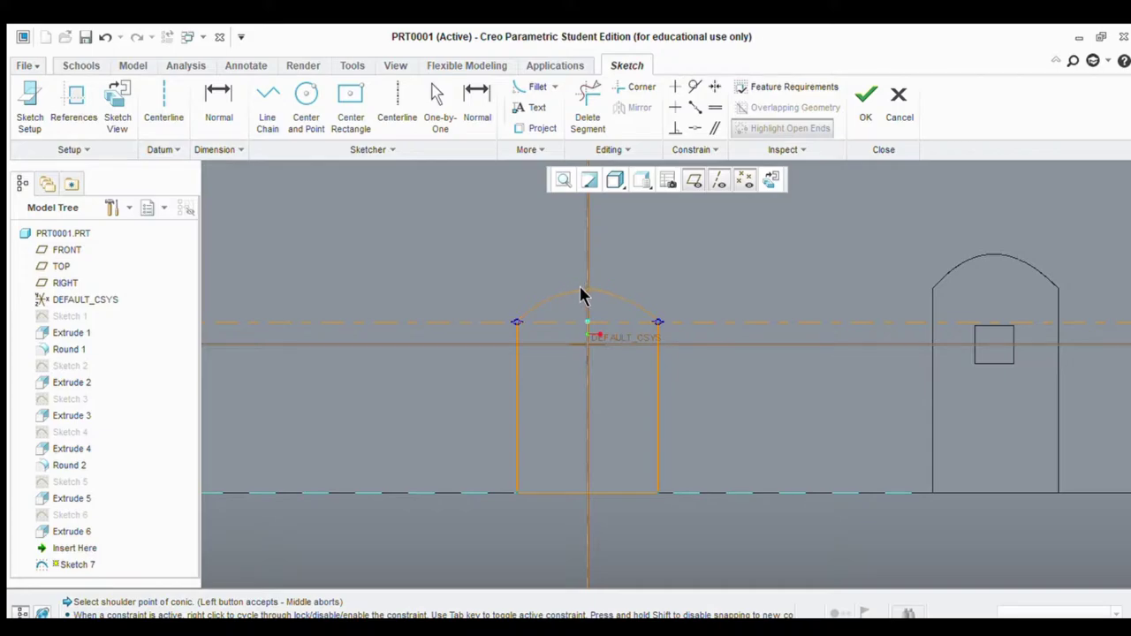
click(580, 291)
scroll(618, 270, down, 1)
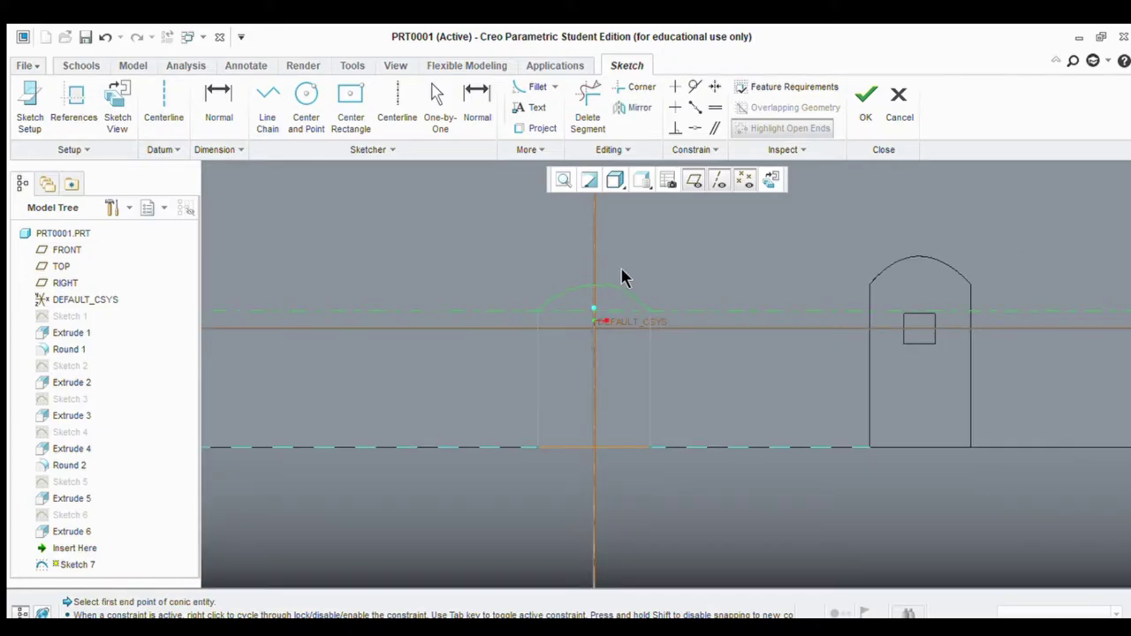
click(866, 110)
Extrude the arched profile outward from the side face as a surface 8 deep
click(386, 104)
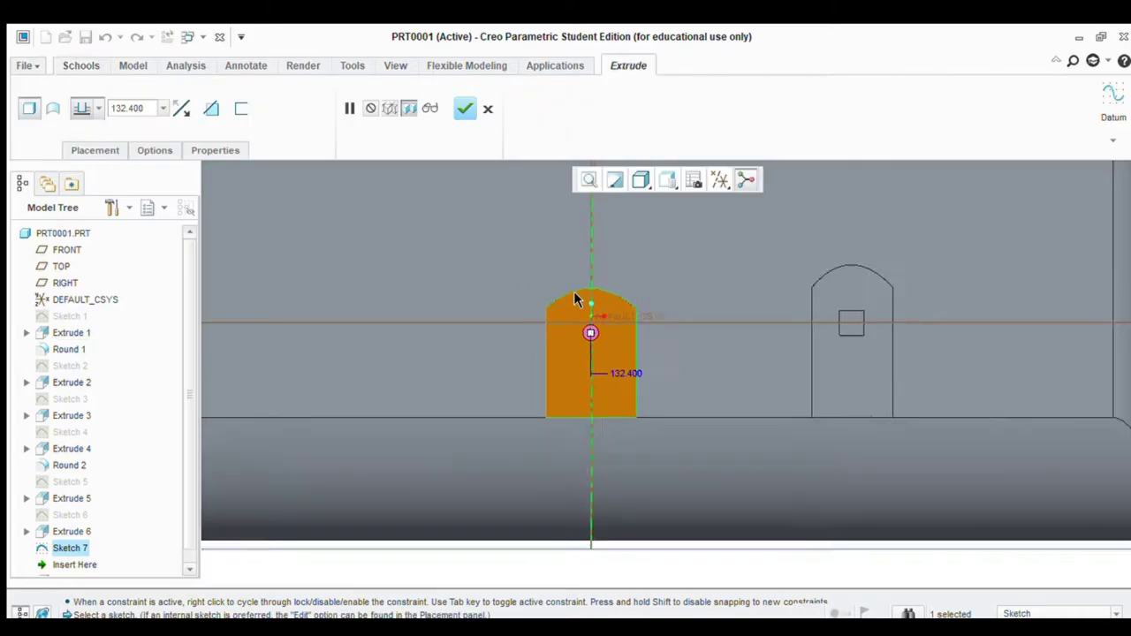
key(ctrl+d)
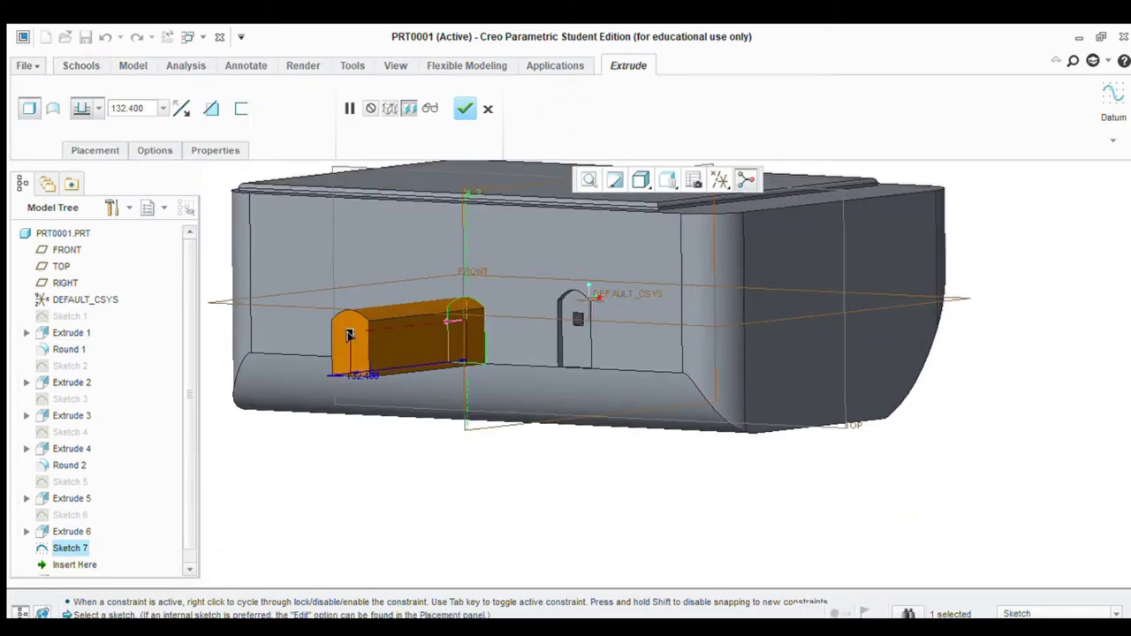
drag(348, 334, 442, 321)
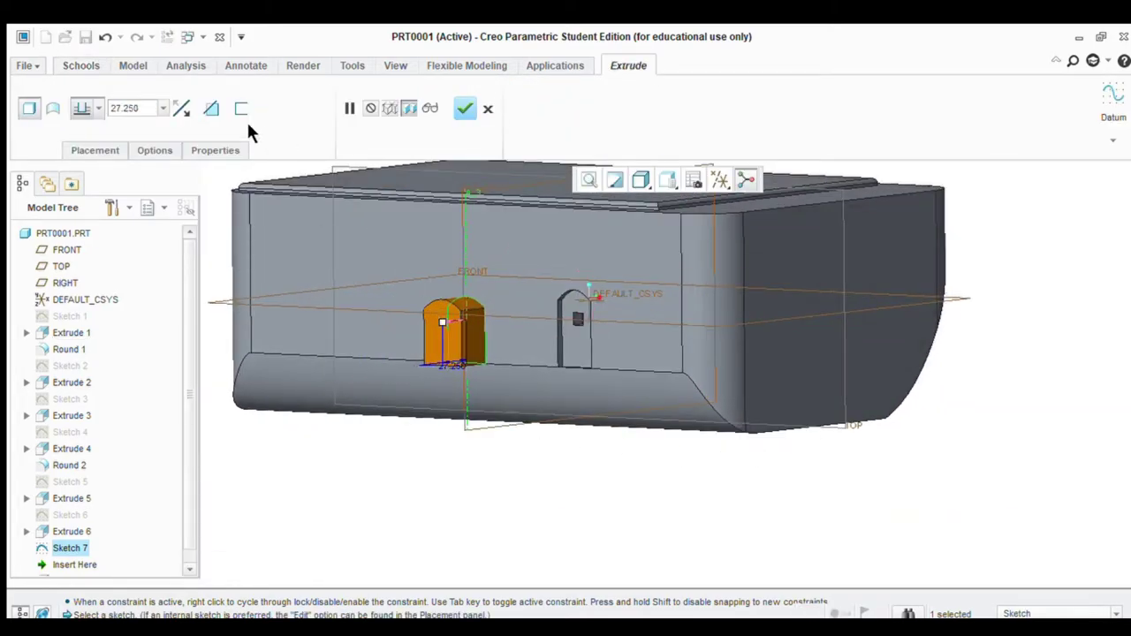
click(50, 106)
scroll(391, 389, up, 3)
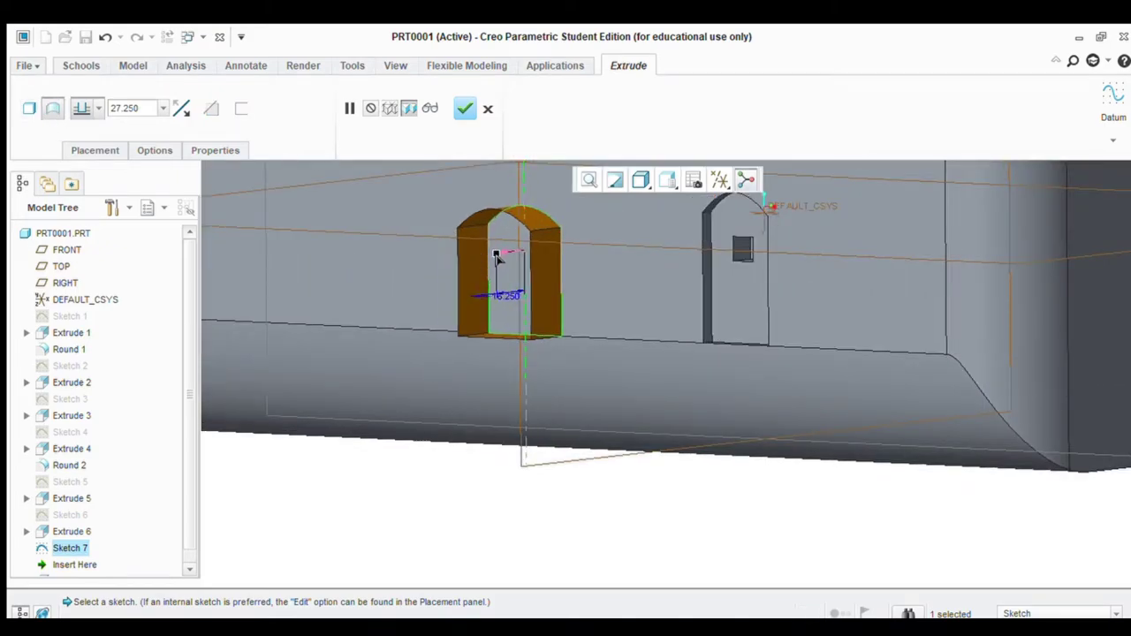
drag(498, 257, 510, 253)
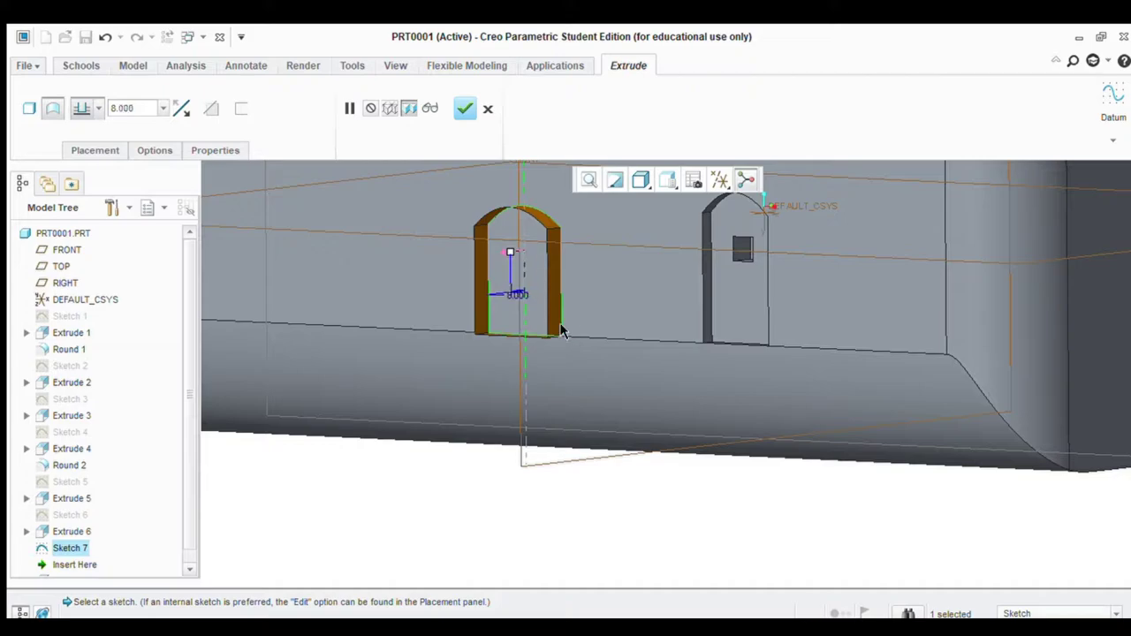
scroll(626, 521, down, 3)
mouse_move(643, 558)
middle_down()
mouse_move(613, 550)
mouse_move(631, 566)
mouse_move(632, 540)
middle_up()
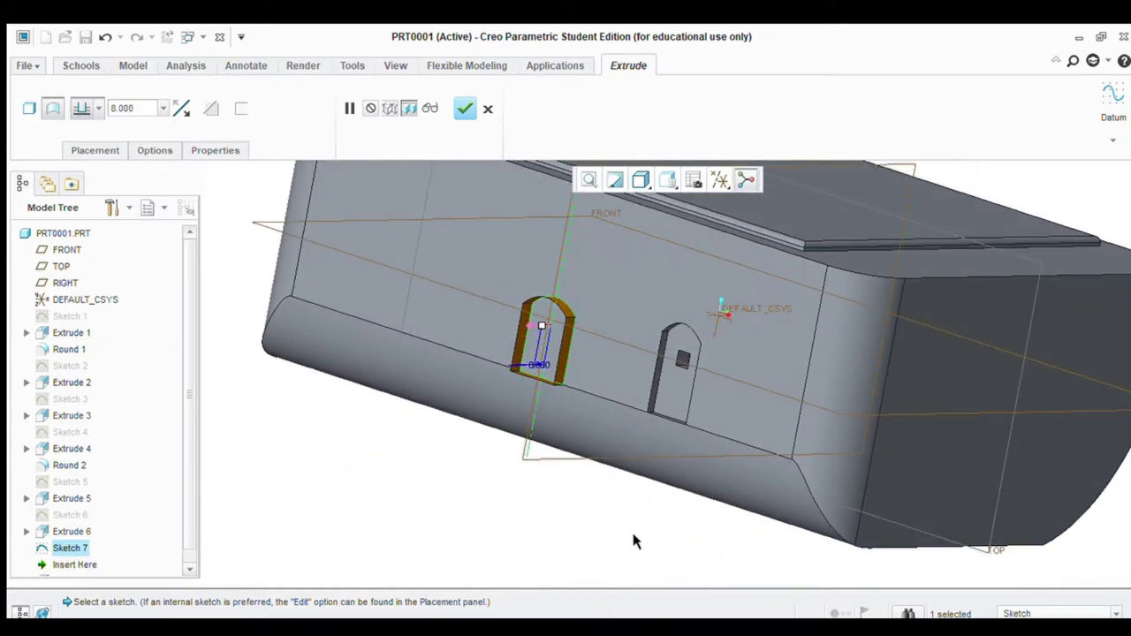
click(461, 109)
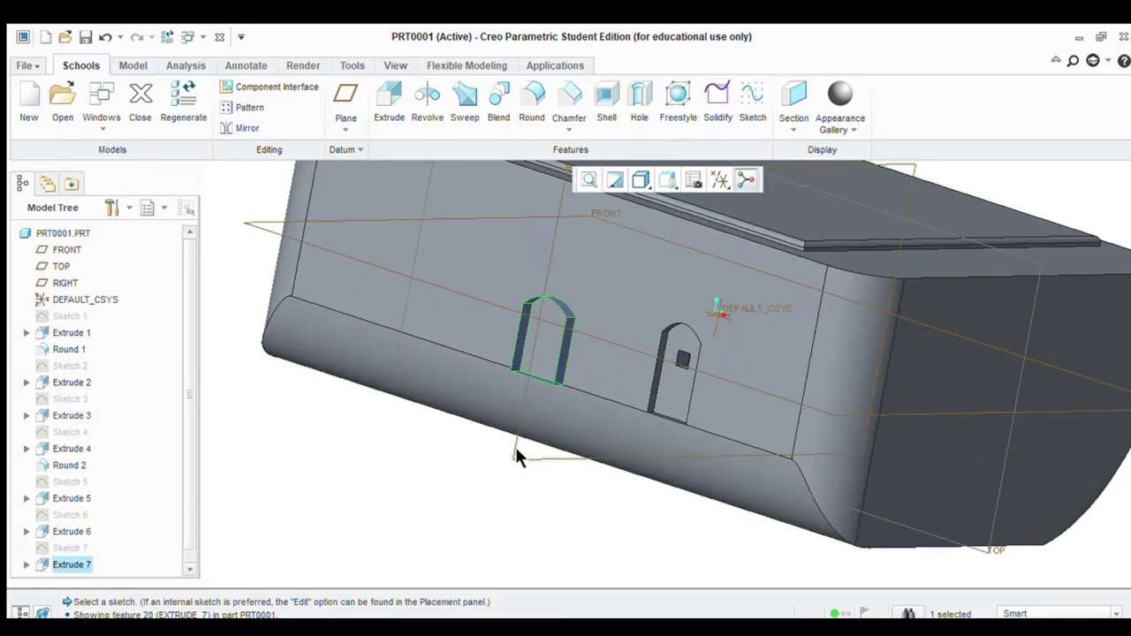
Start a sketch on the block's side face in the area enclosed by the central arched surface
middle_drag(606, 522, 701, 344)
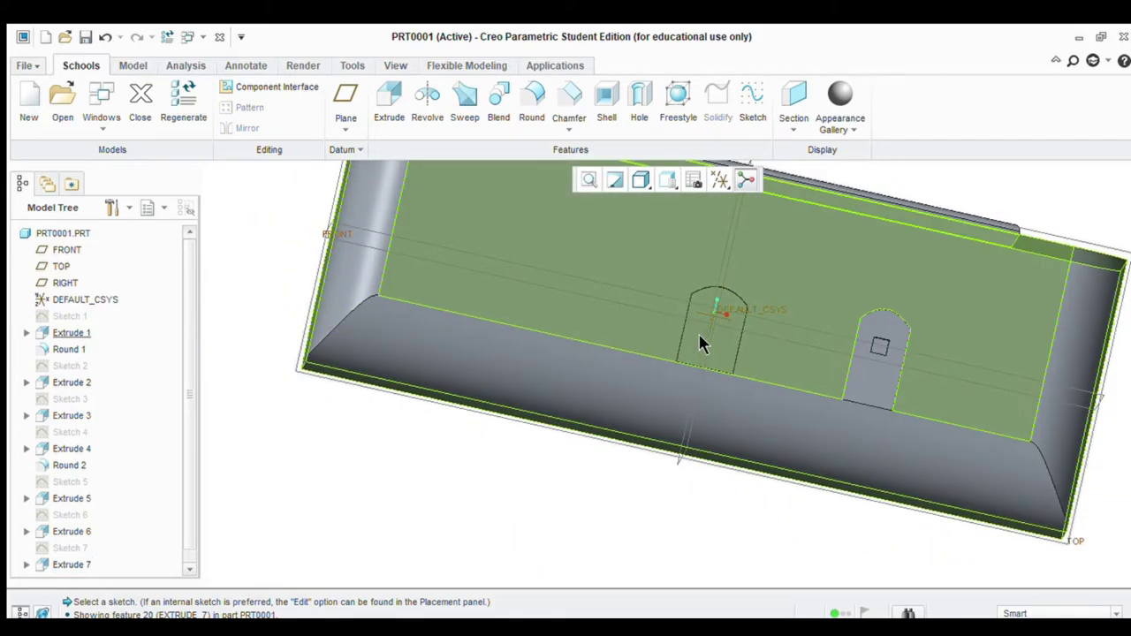
click(700, 344)
click(751, 102)
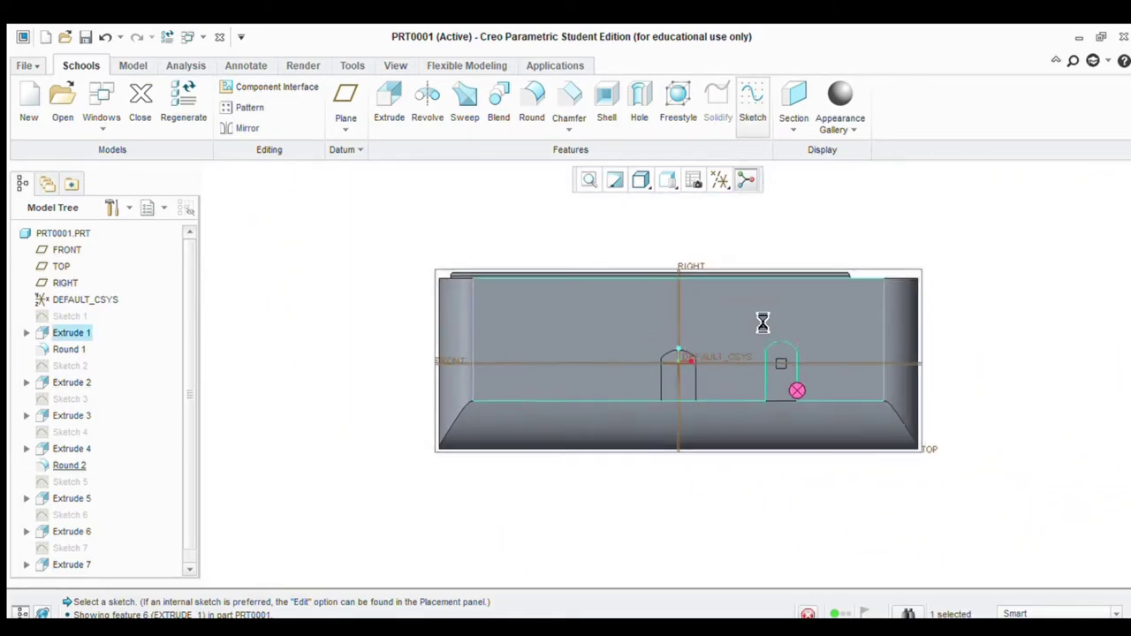
scroll(655, 376, up, 5)
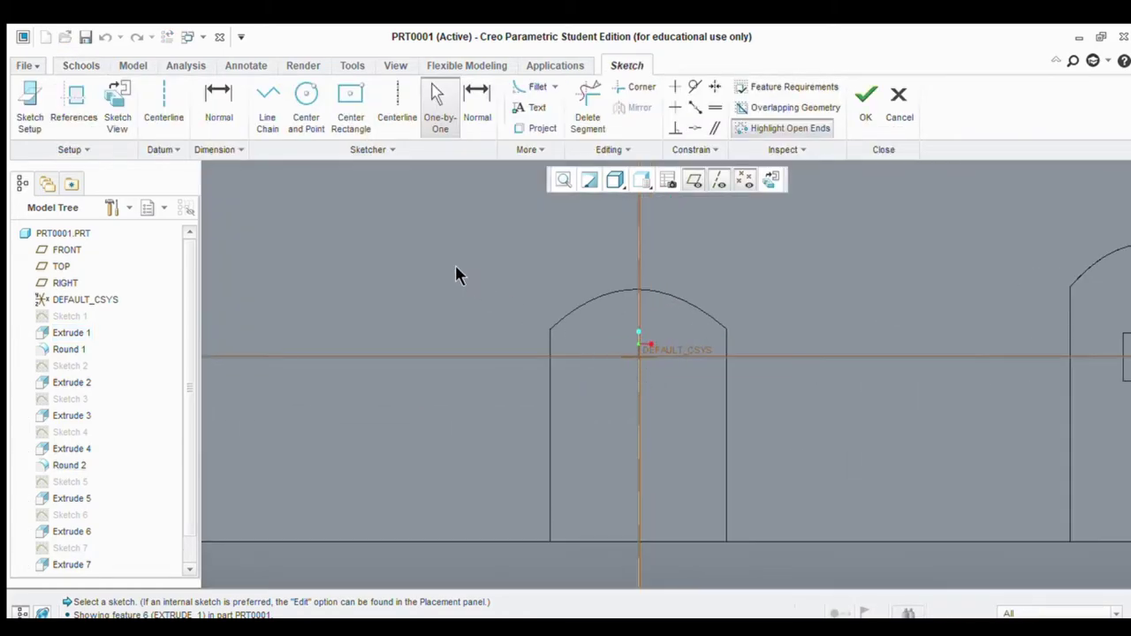
click(78, 108)
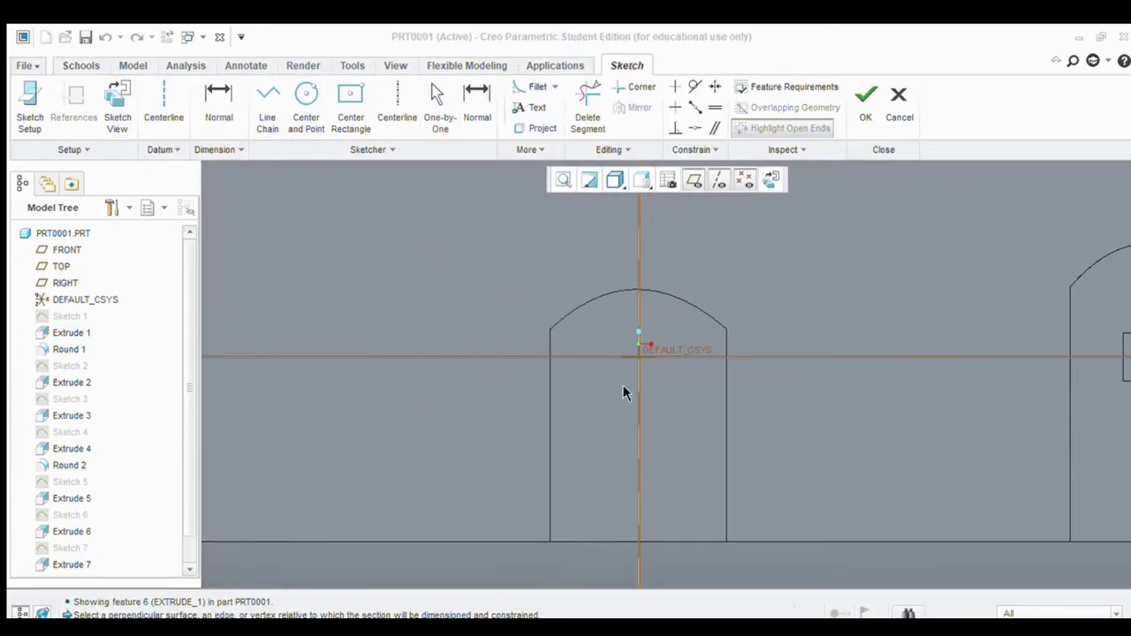
click(1126, 290)
Draw a small square inside the central arch, centred on the vertical axis just below the origin, and finish the sketch
click(347, 121)
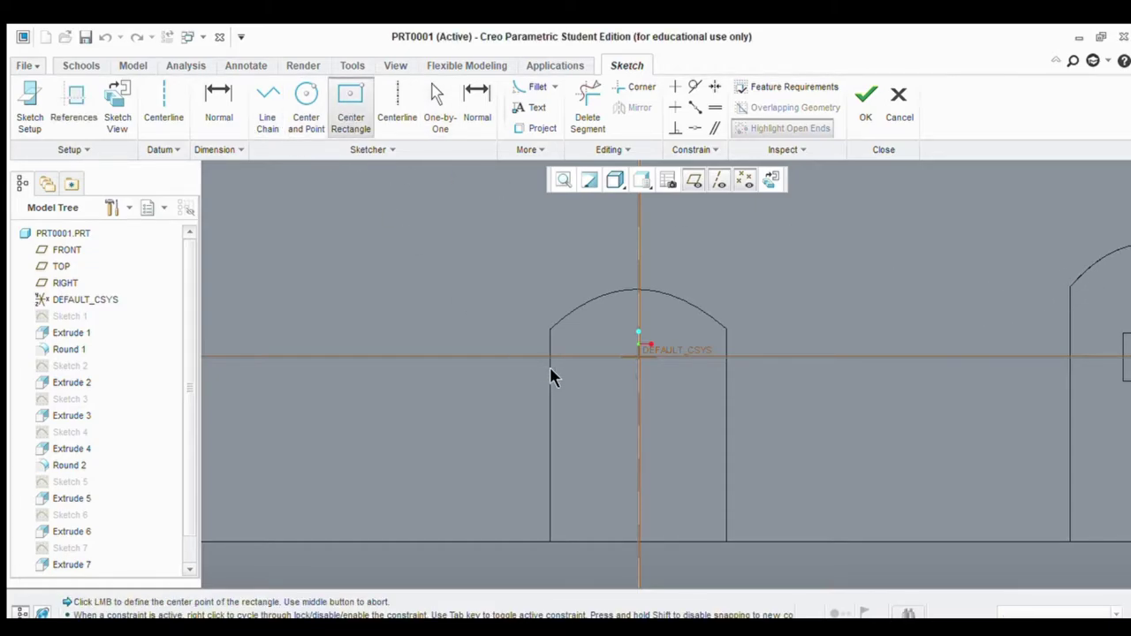
click(638, 398)
click(664, 364)
click(855, 119)
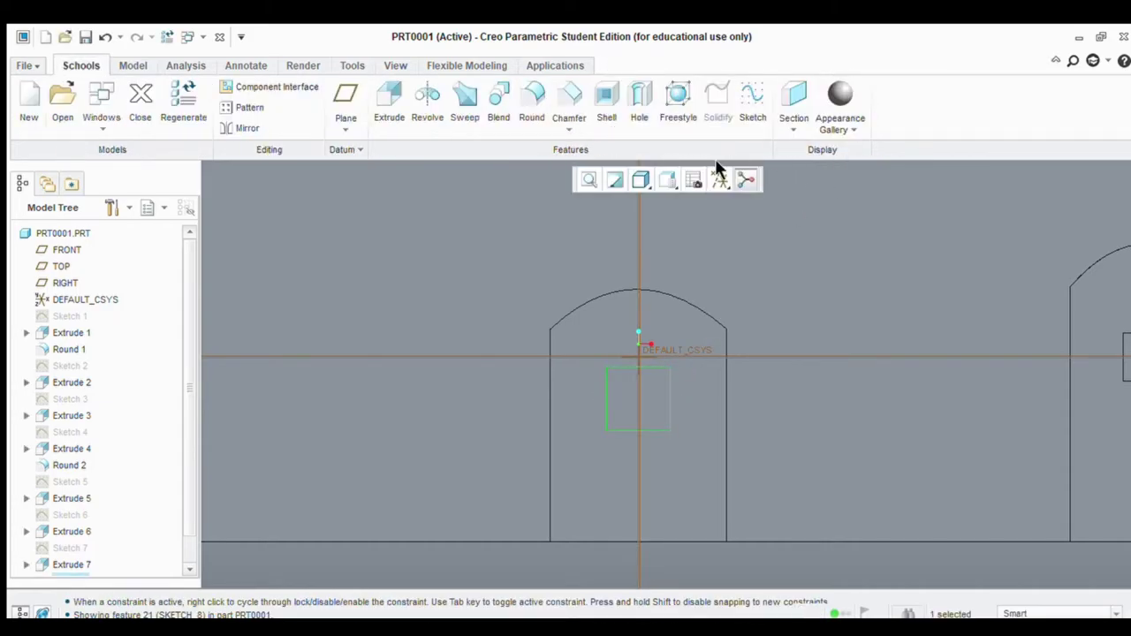
Extrude the small square inside the central arch as a cut 10 deep
click(399, 111)
key(ctrl+d)
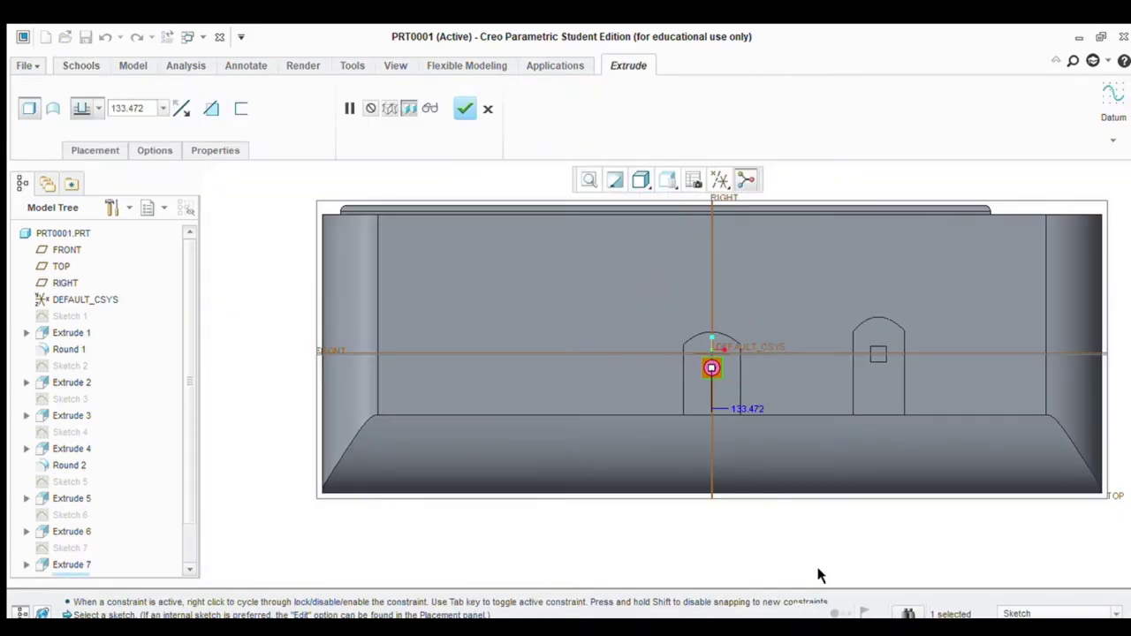
drag(402, 393, 600, 403)
double_click(636, 418)
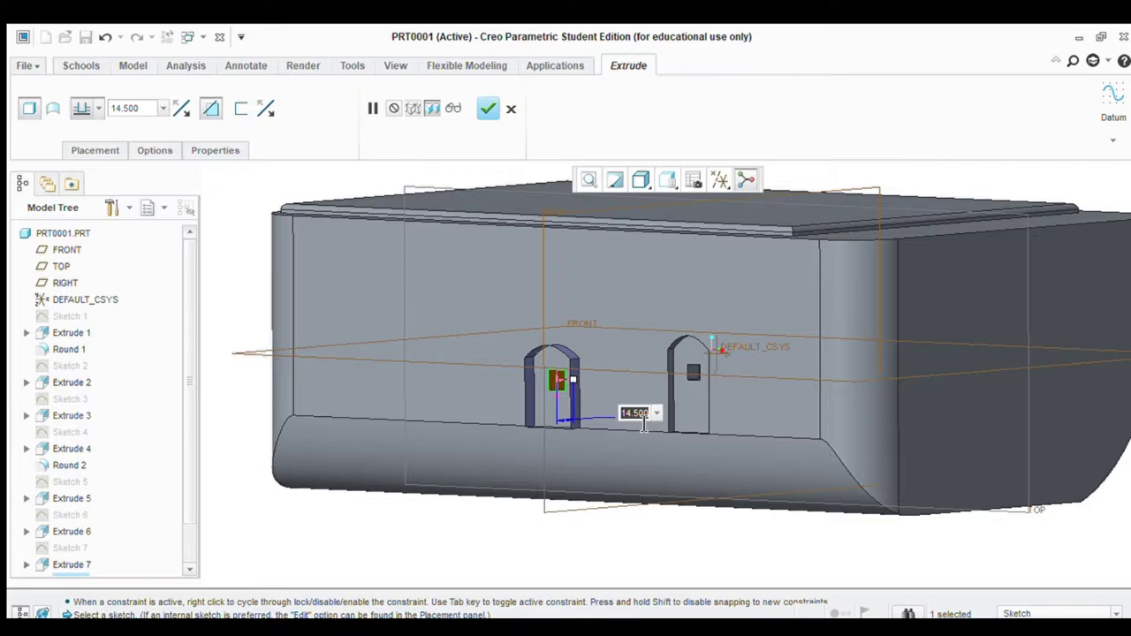
text(10)
key(Return)
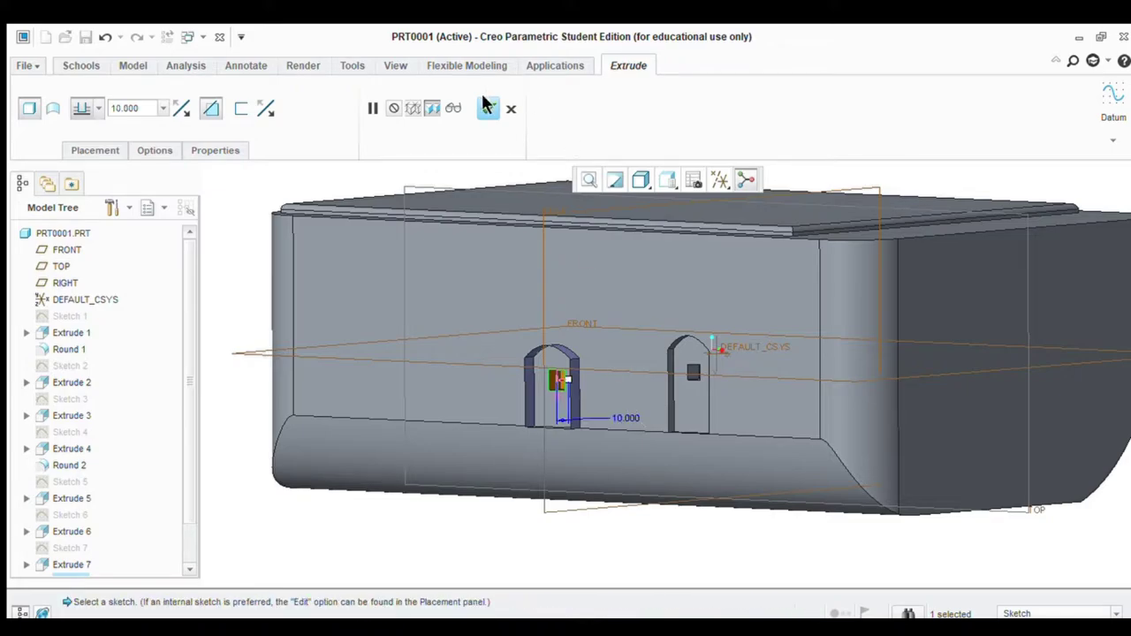
click(488, 108)
Start a sketch on the block's flat face surrounding the raised rectangle
scroll(462, 536, down, 5)
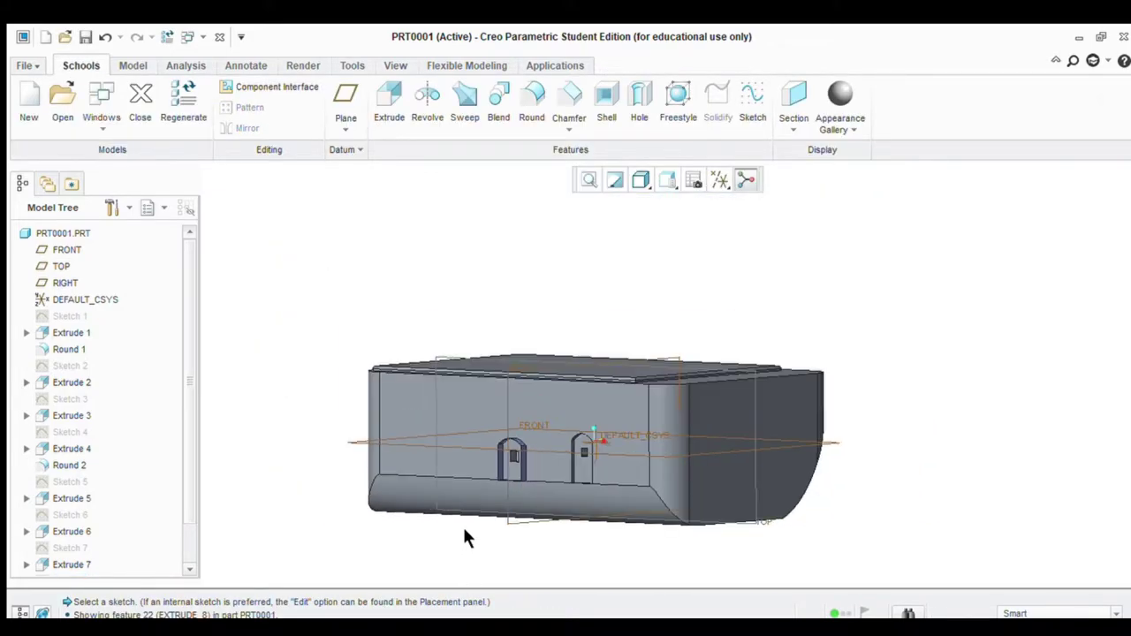
middle_drag(464, 535, 348, 259)
scroll(403, 436, up, 5)
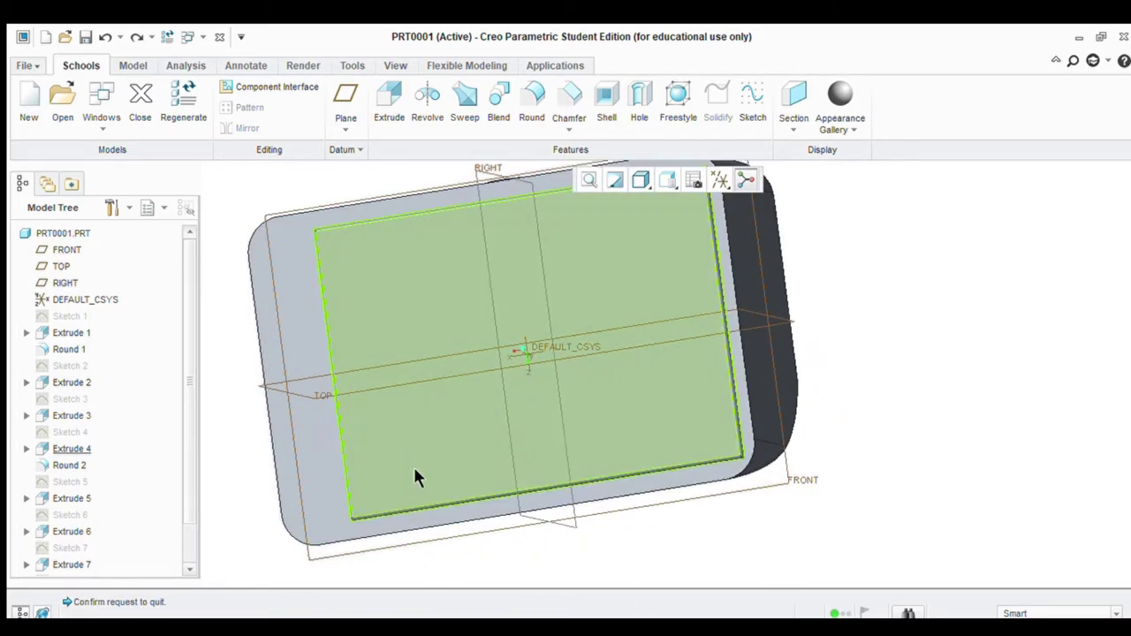
scroll(447, 442, down, 3)
scroll(388, 414, up, 1)
scroll(651, 434, down, 2)
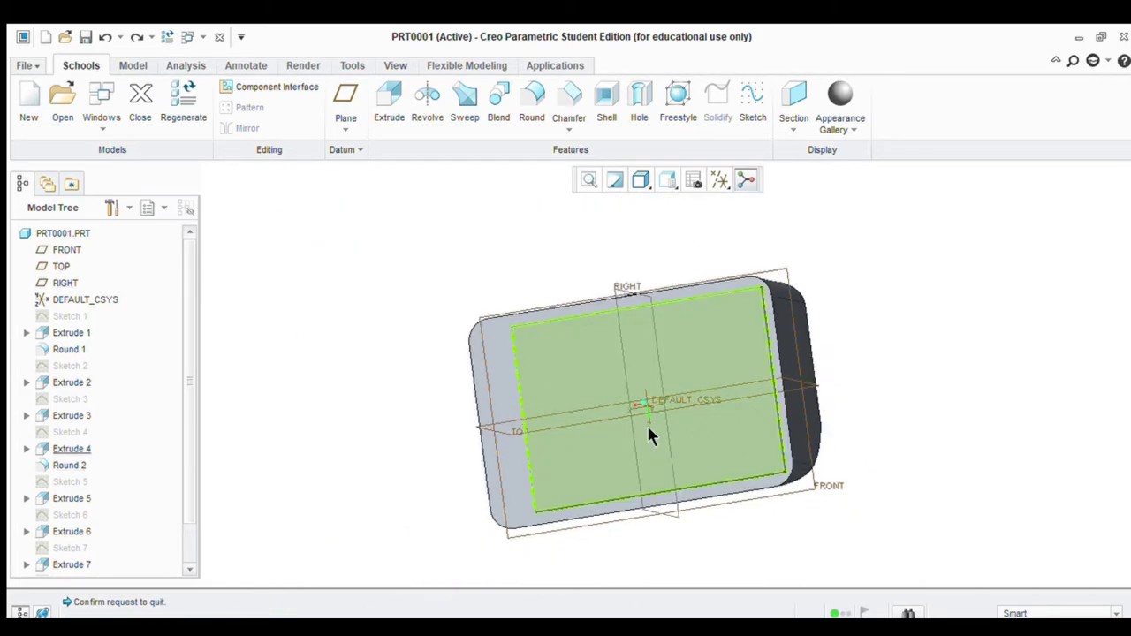
click(500, 393)
click(751, 106)
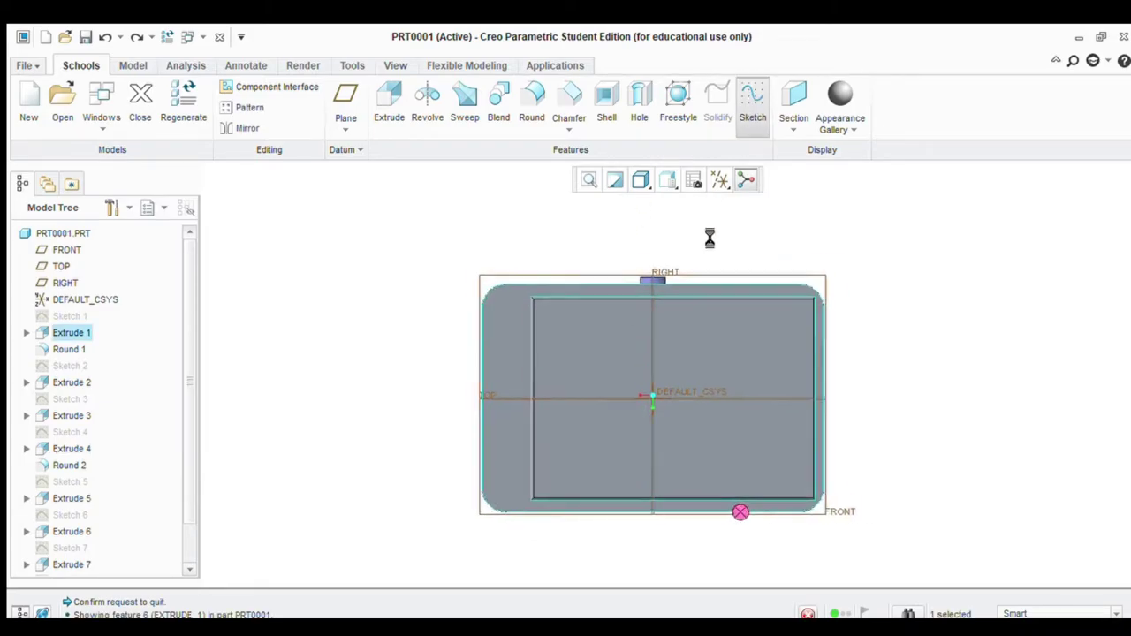
scroll(682, 273, up, 5)
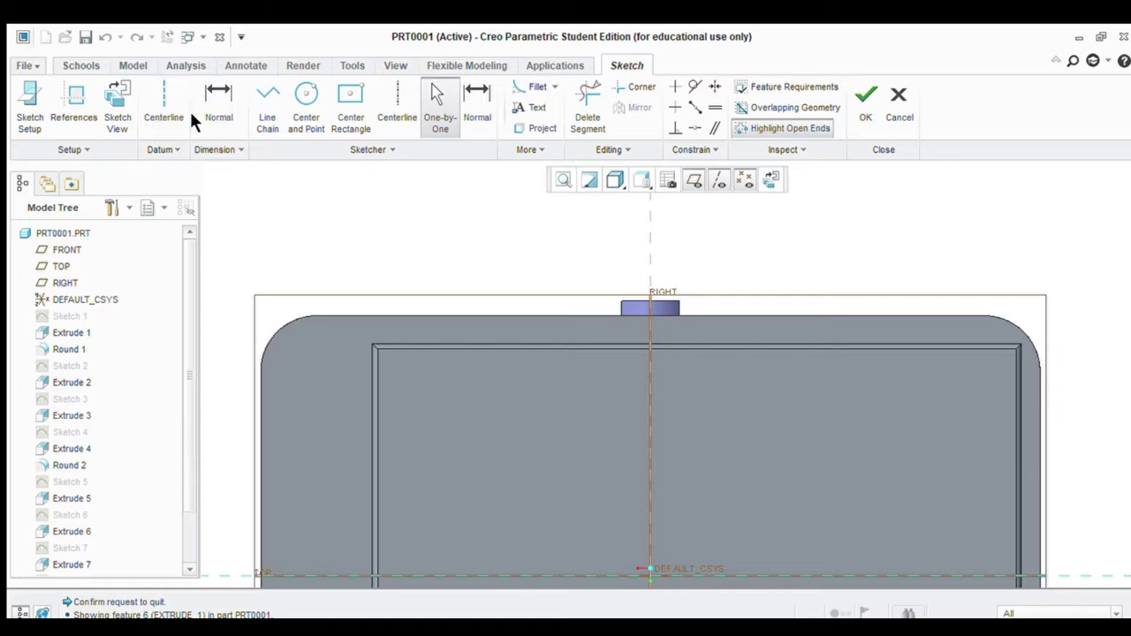
Add the block's long outer edge on the arched surface's side and the raised rectangle's adjacent edge as sketch references
click(75, 104)
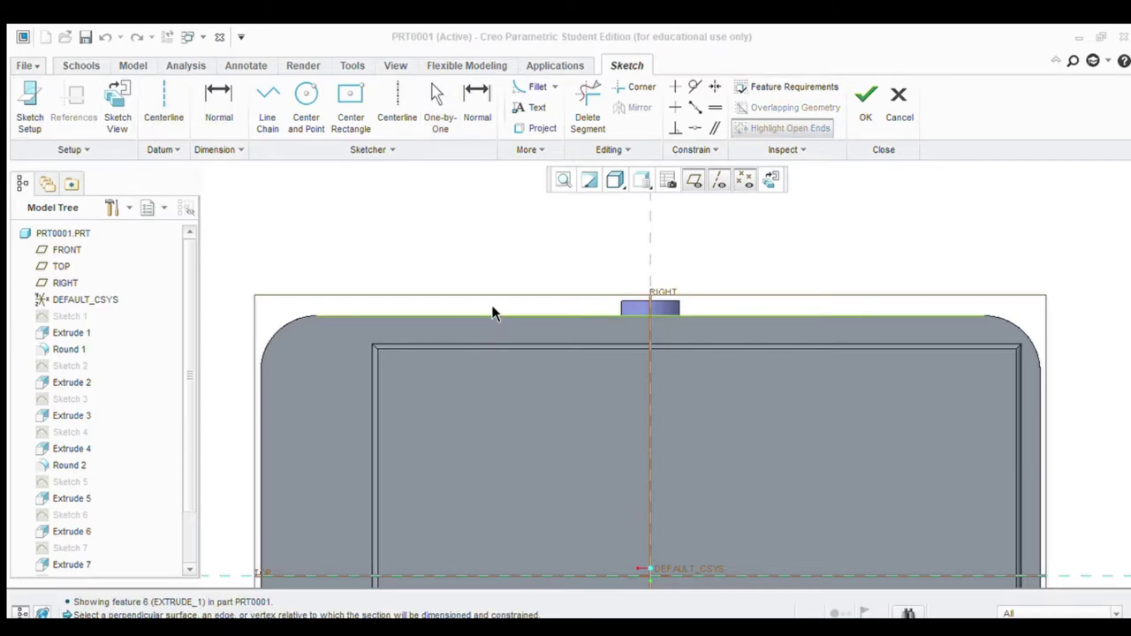
click(492, 316)
click(527, 344)
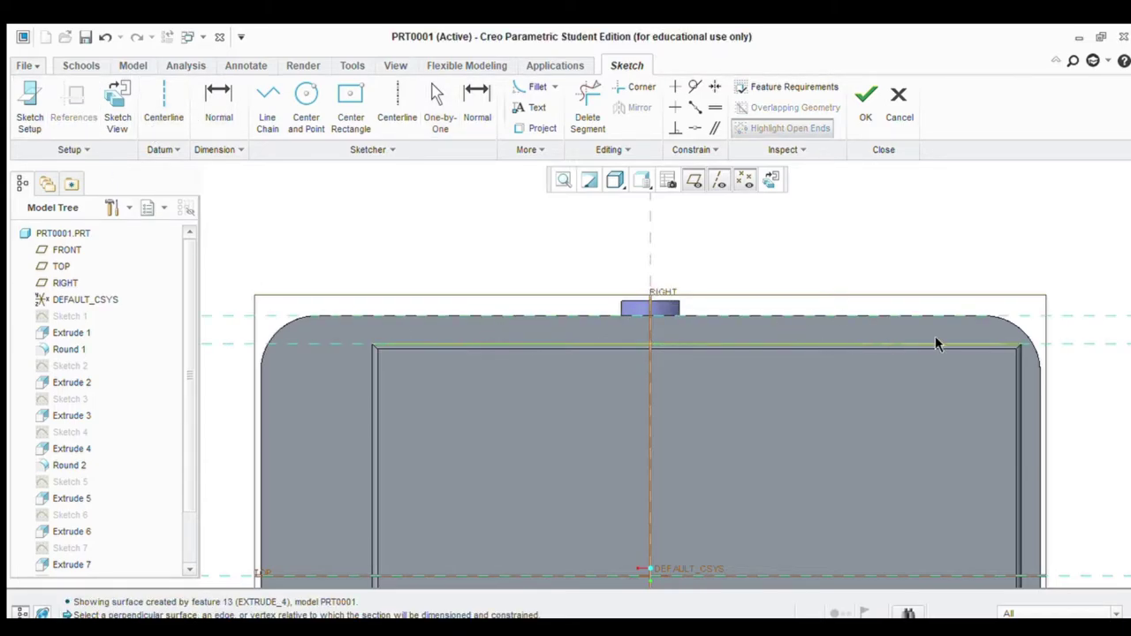
middle_click(1098, 283)
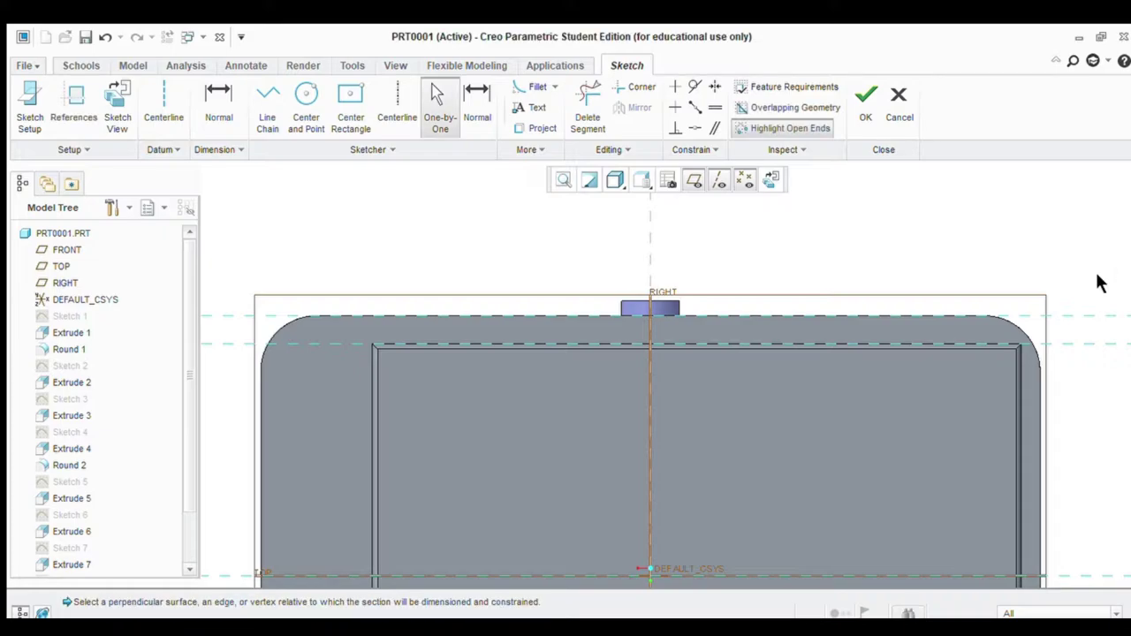
Place a vertical datum centerline along the RIGHT plane in the sketch
click(167, 105)
click(639, 327)
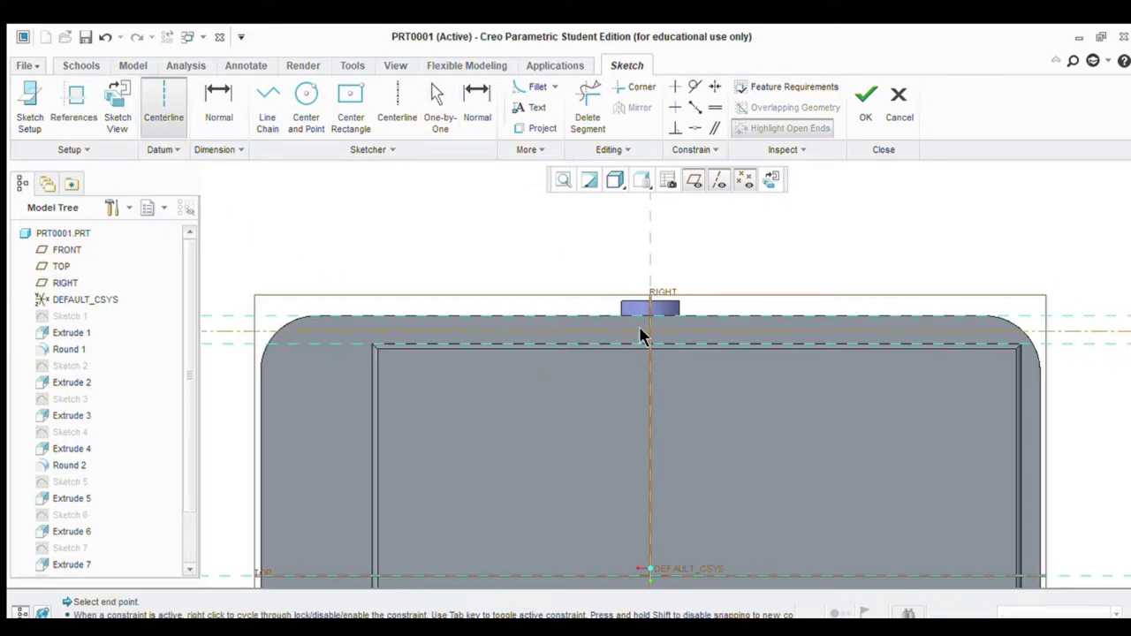
click(641, 388)
scroll(617, 477, down, 1)
scroll(630, 422, up, 1)
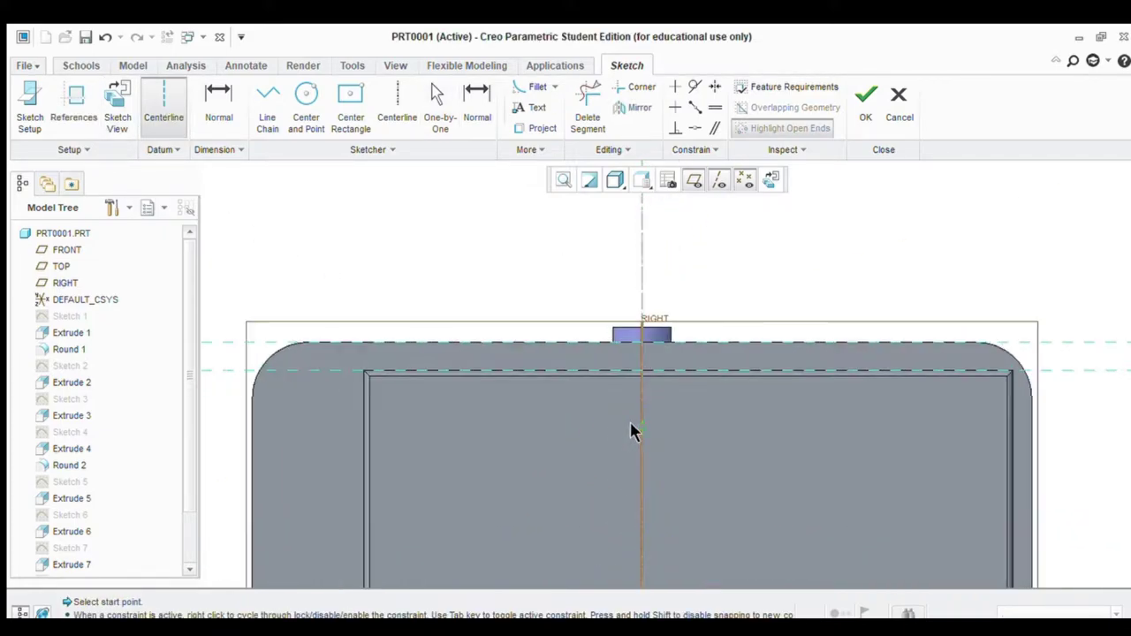
Sketch a horizontal line about 297 long, symmetric about the centerline, between the block's outer edge and the raised rectangle
scroll(633, 394, down, 1)
scroll(636, 382, up, 1)
scroll(635, 382, up, 1)
scroll(635, 383, down, 1)
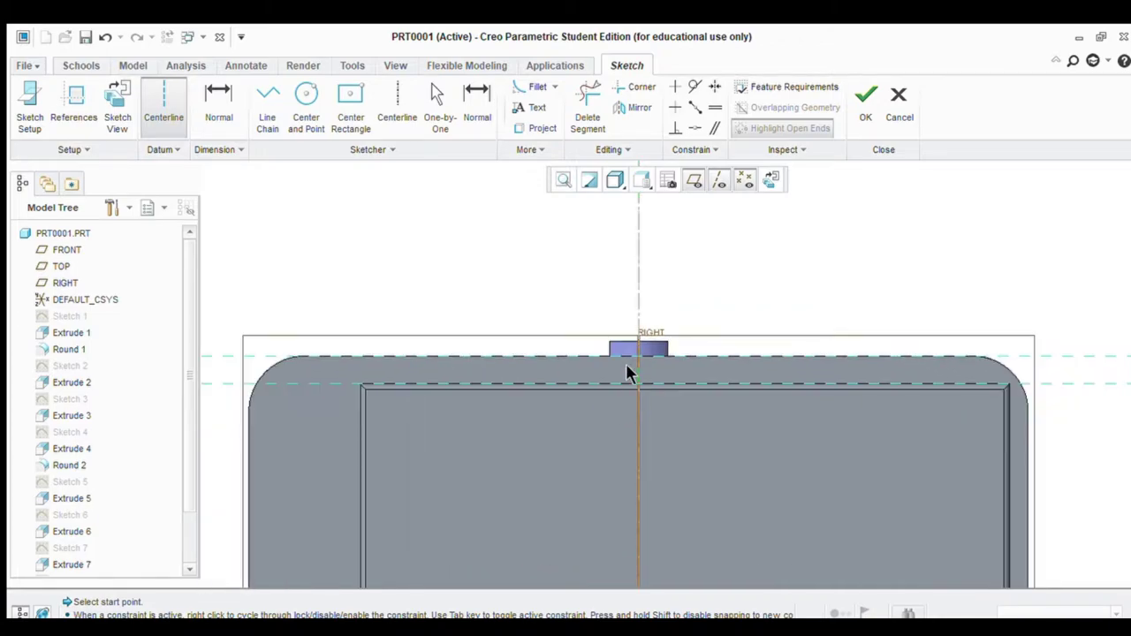
click(265, 97)
scroll(380, 366, up, 1)
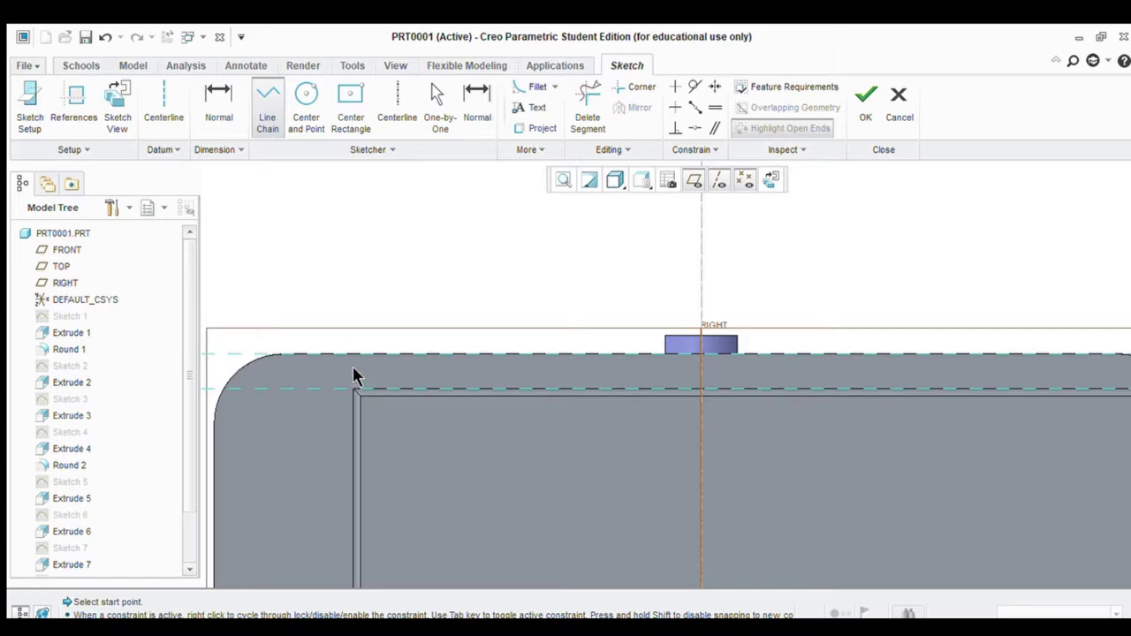
click(352, 380)
scroll(981, 379, down, 1)
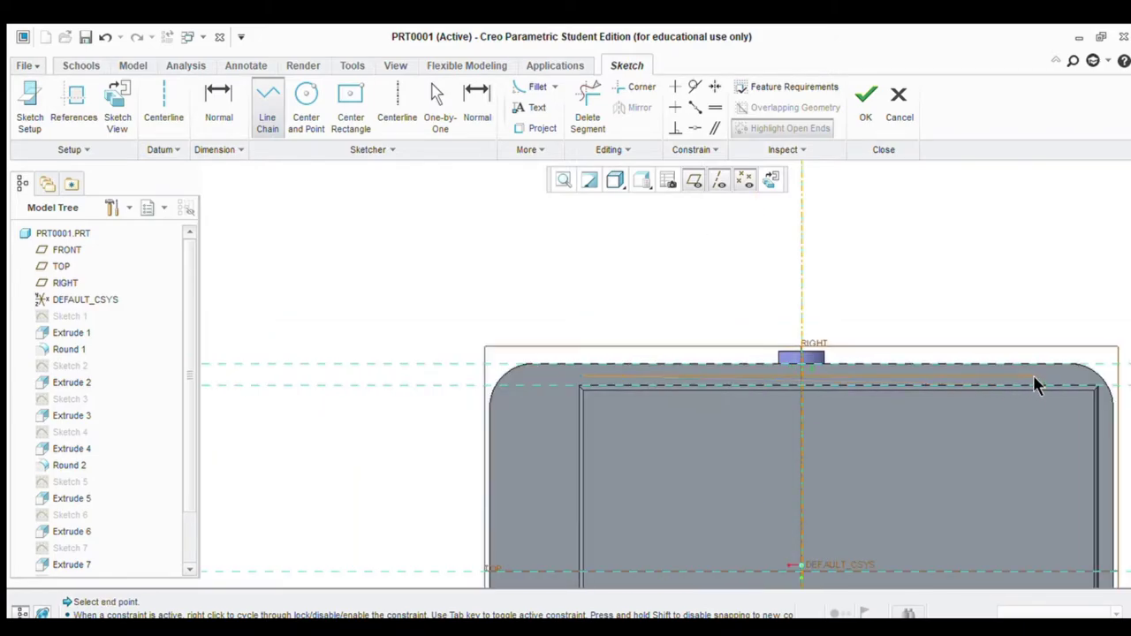
scroll(1039, 386, up, 1)
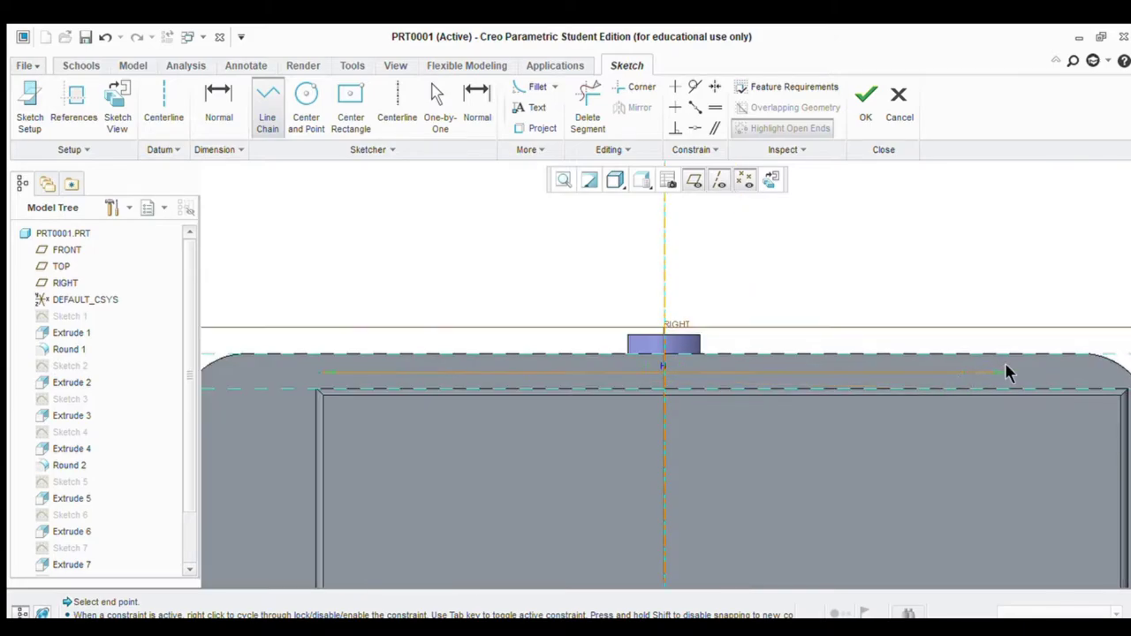
click(1013, 372)
middle_click(777, 335)
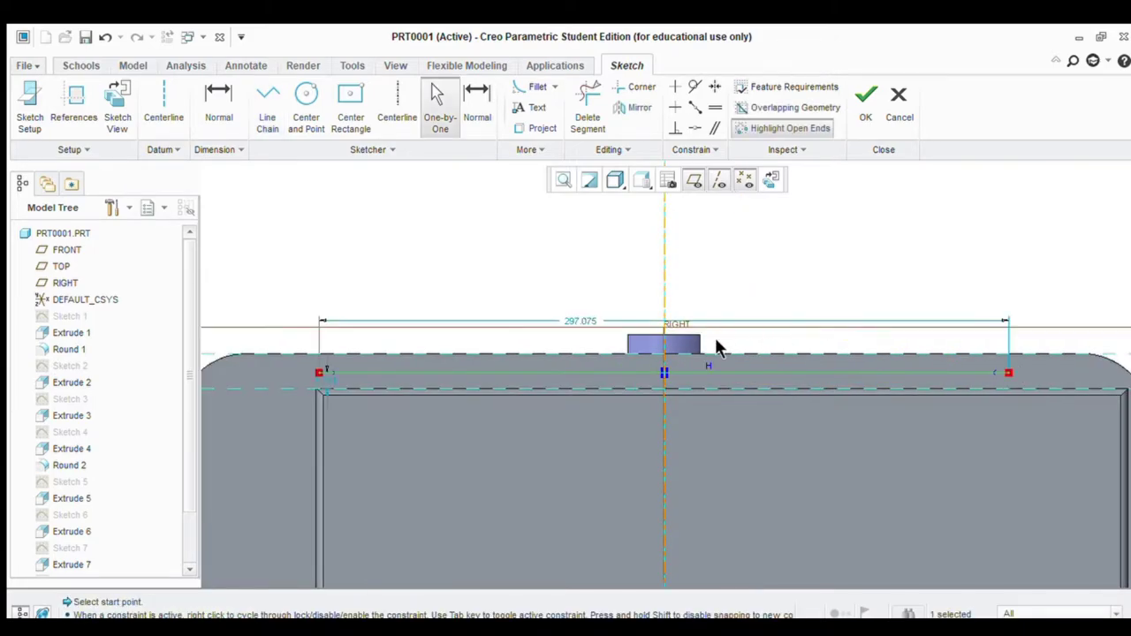
Set the horizontal line's length to 3301
double_click(574, 320)
text(3301)
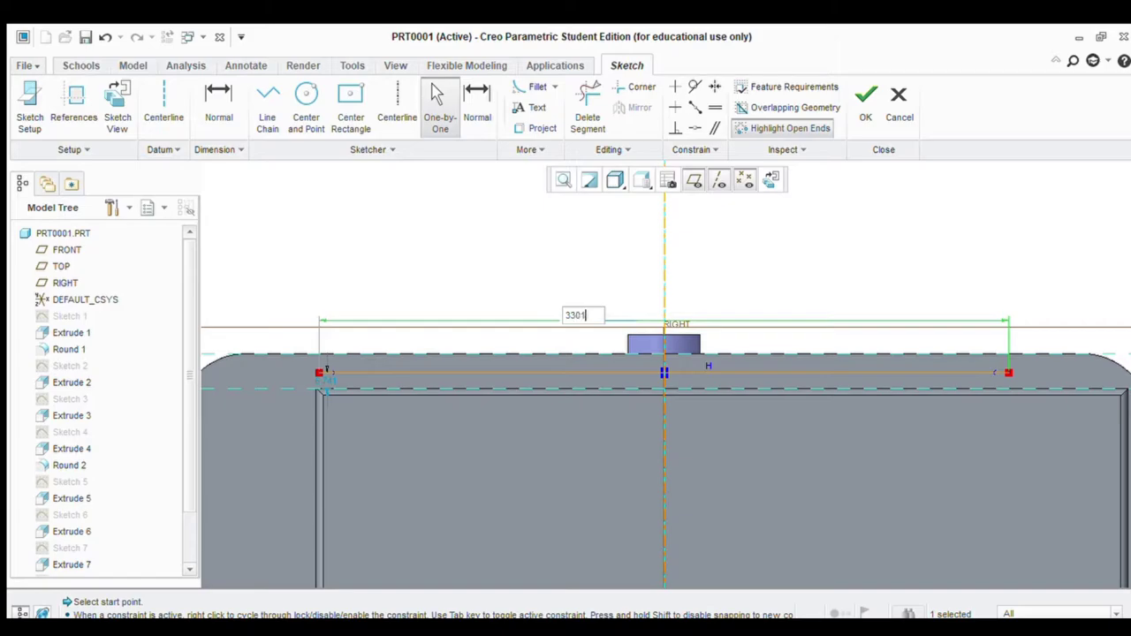
key(Return)
Set the horizontal line's length to 330
scroll(572, 318, down, 6)
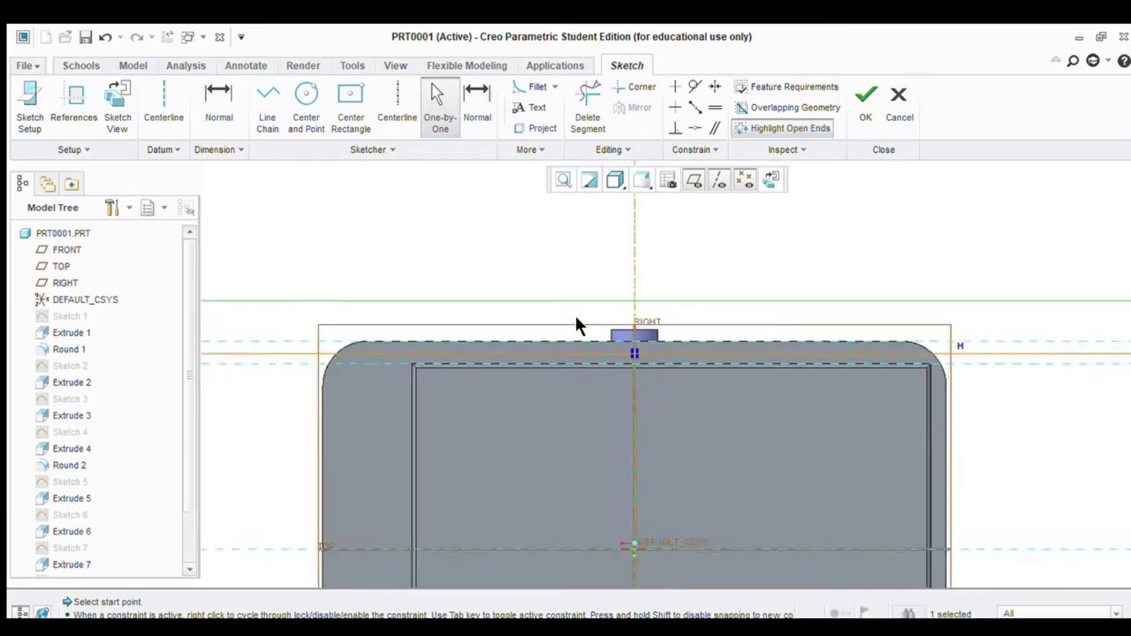
double_click(403, 324)
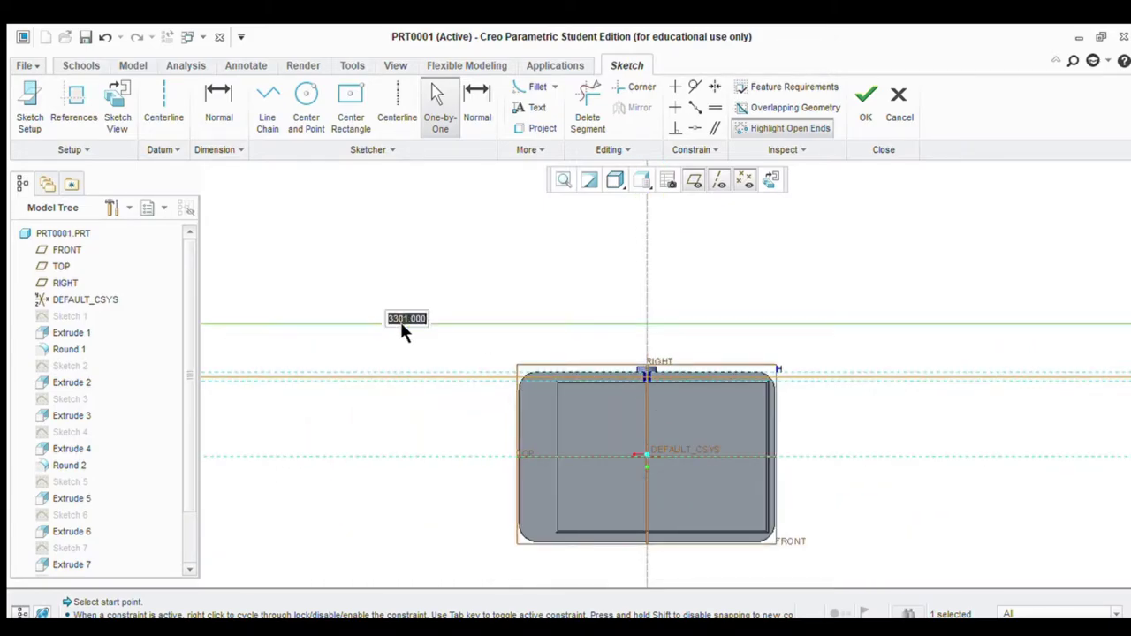
text(200)
key(Return)
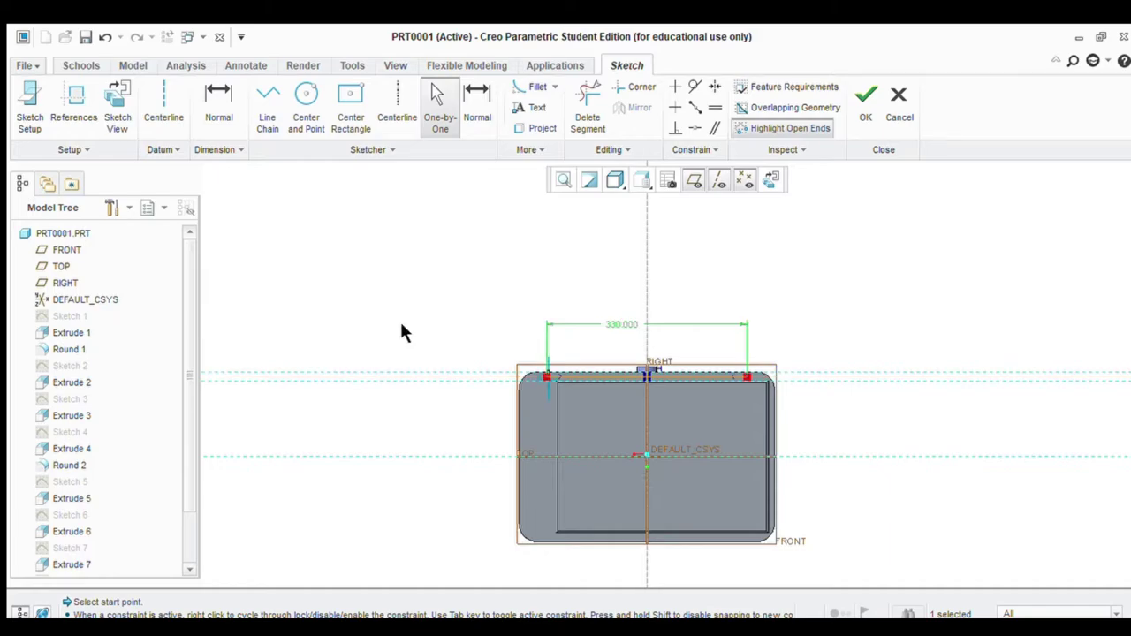
scroll(620, 334, up, 4)
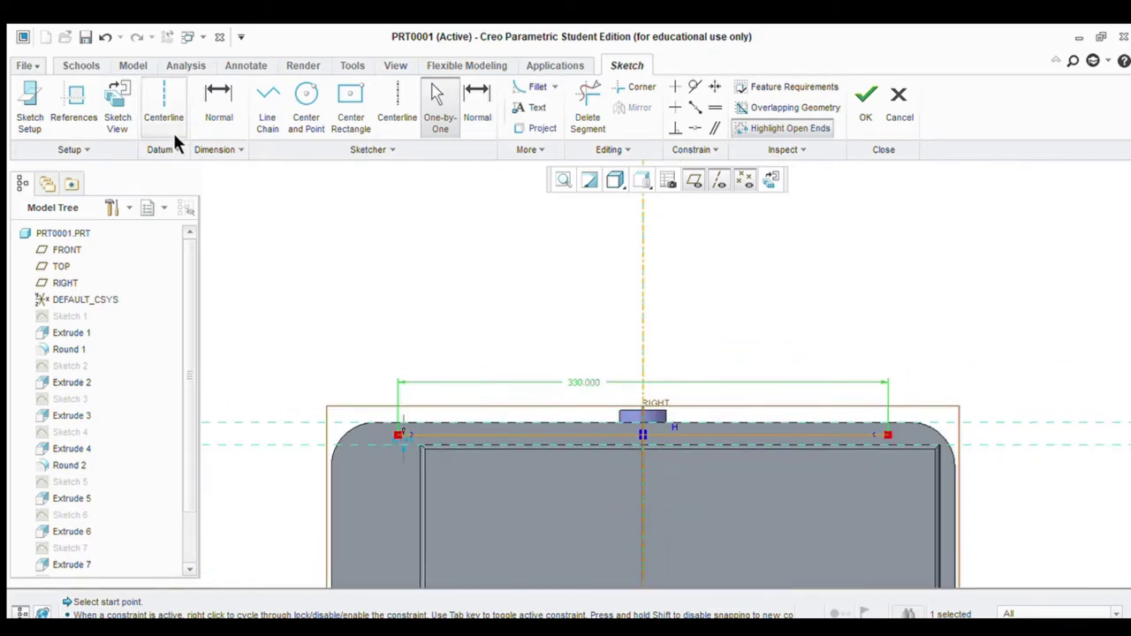
Sketch a line from the horizontal line's left end, slanting inward and ending about 15 beyond the block's outer edge
click(258, 103)
scroll(665, 470, up, 2)
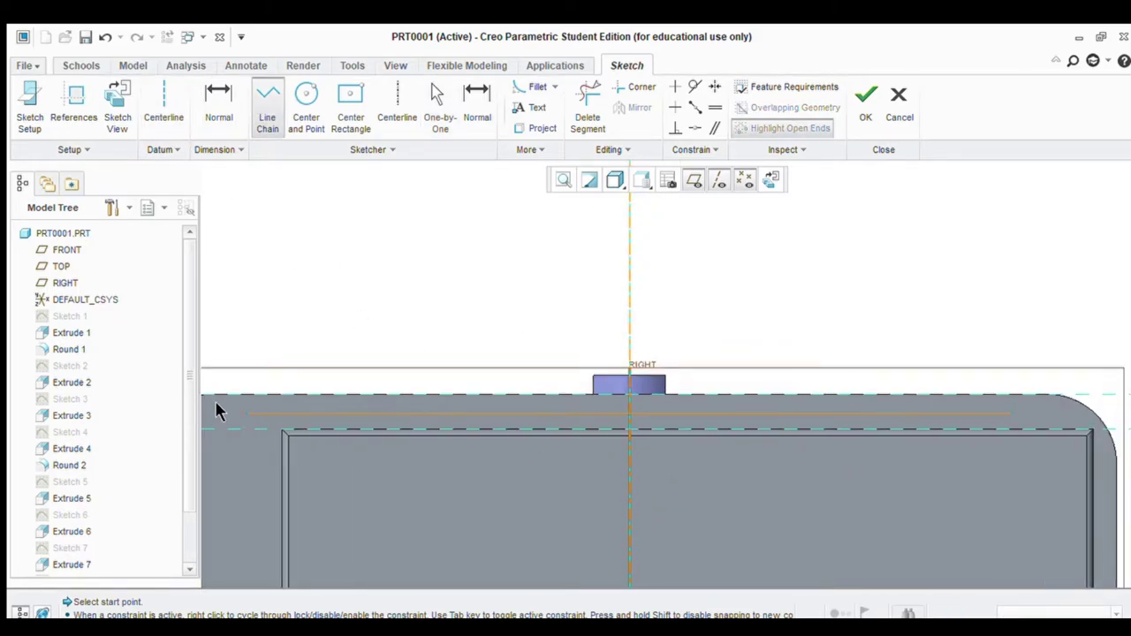
click(245, 415)
click(259, 399)
middle_click(256, 397)
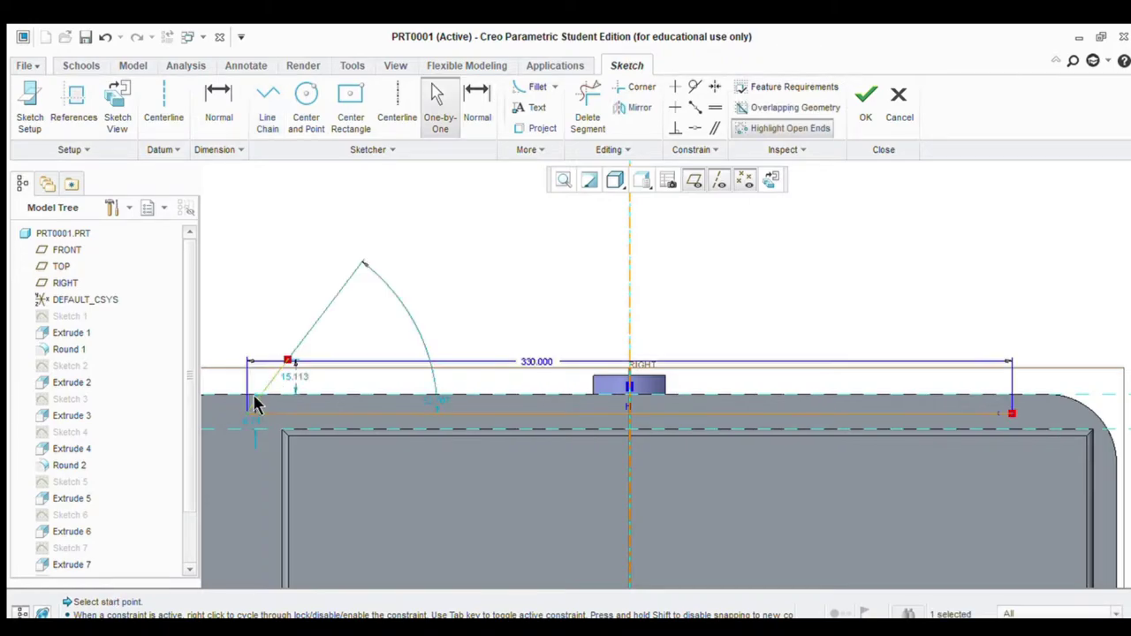
Set the distance from the slanted line's free end to the block's outer edge to 15
scroll(292, 380, up, 1)
double_click(296, 378)
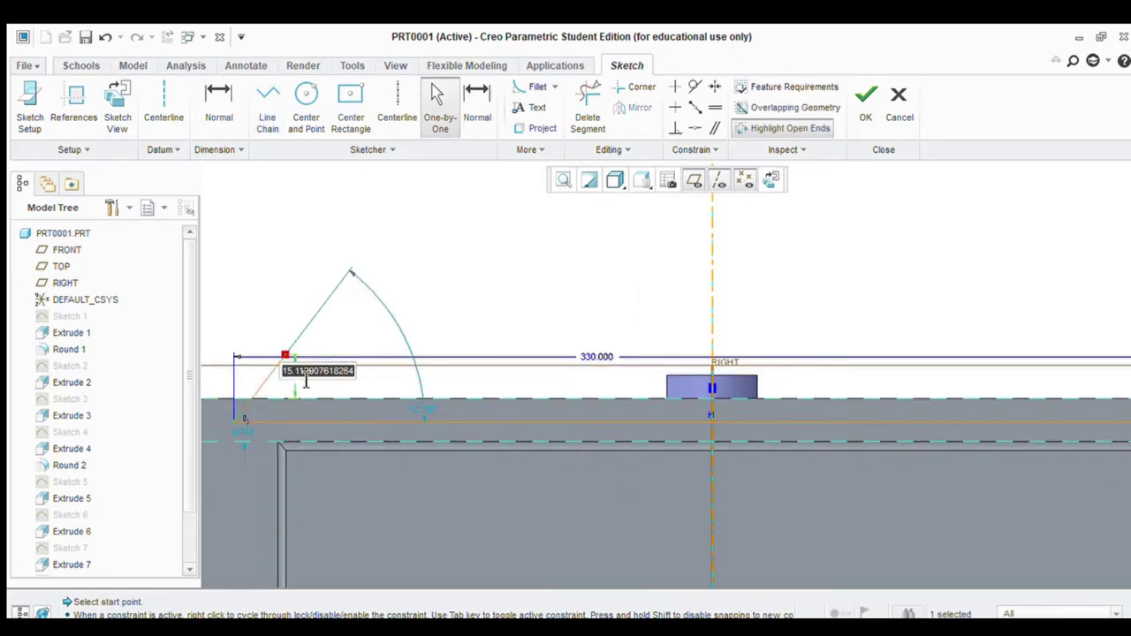
text(15)
key(Return)
scroll(292, 367, down, 1)
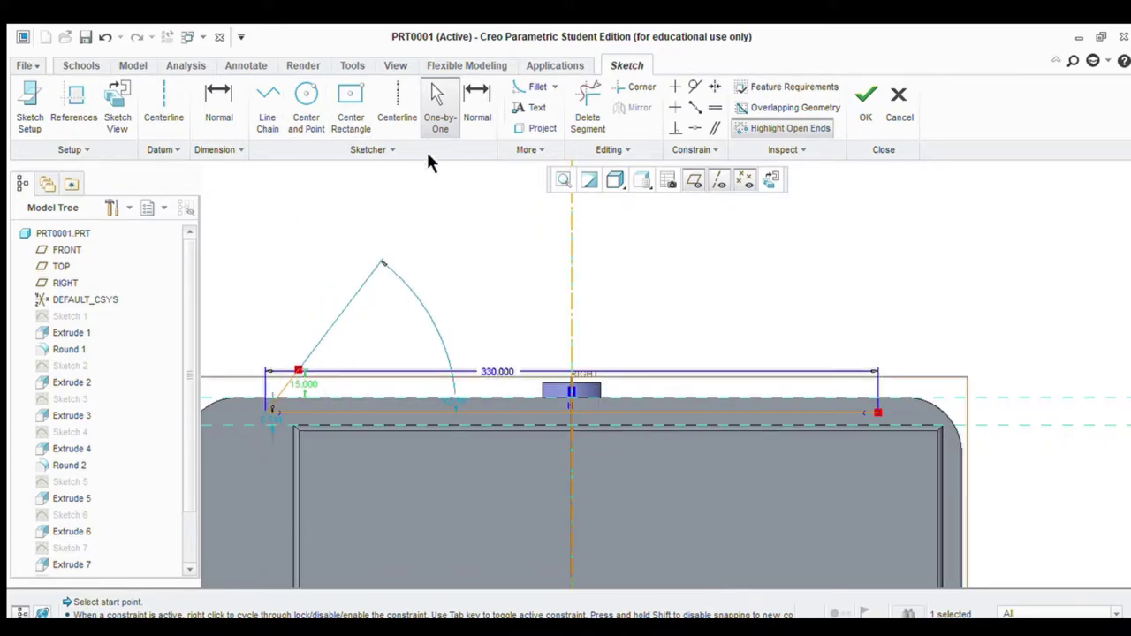
Mirror the slanted line about the vertical centerline
click(281, 384)
click(627, 107)
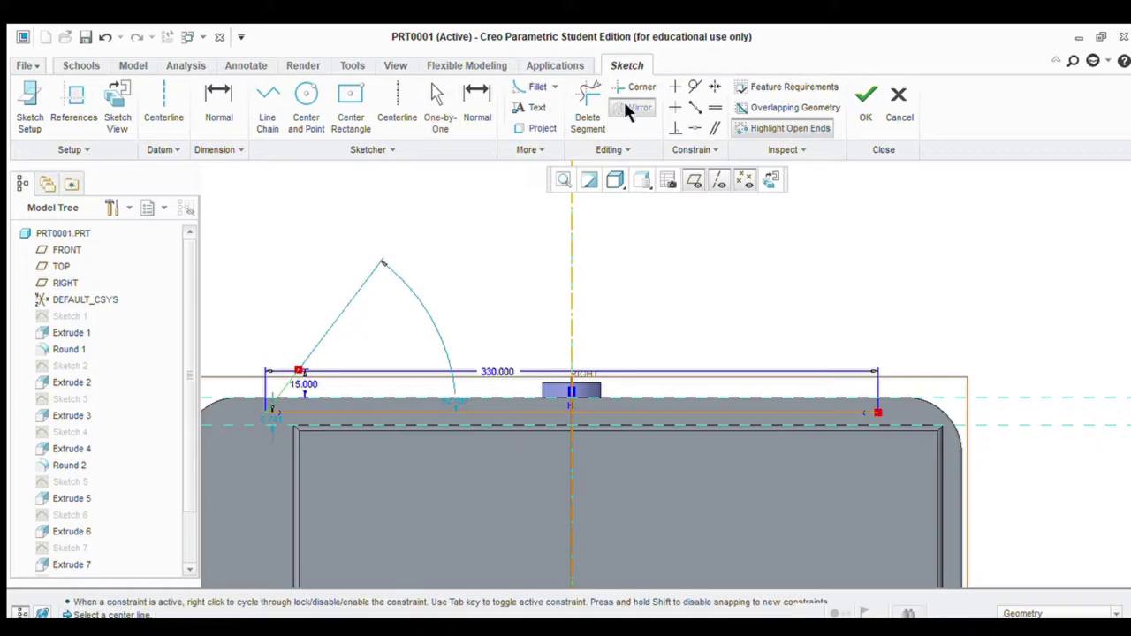
click(572, 359)
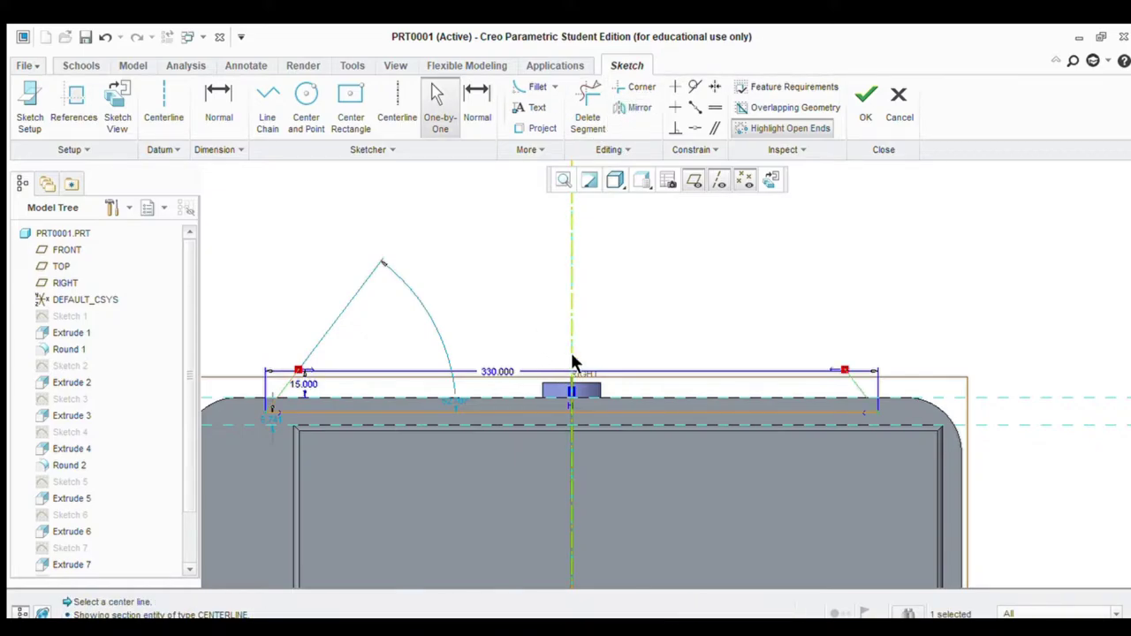
Close the trapezoid with a line joining the free ends of the two slanted lines, and finish the sketch
click(262, 113)
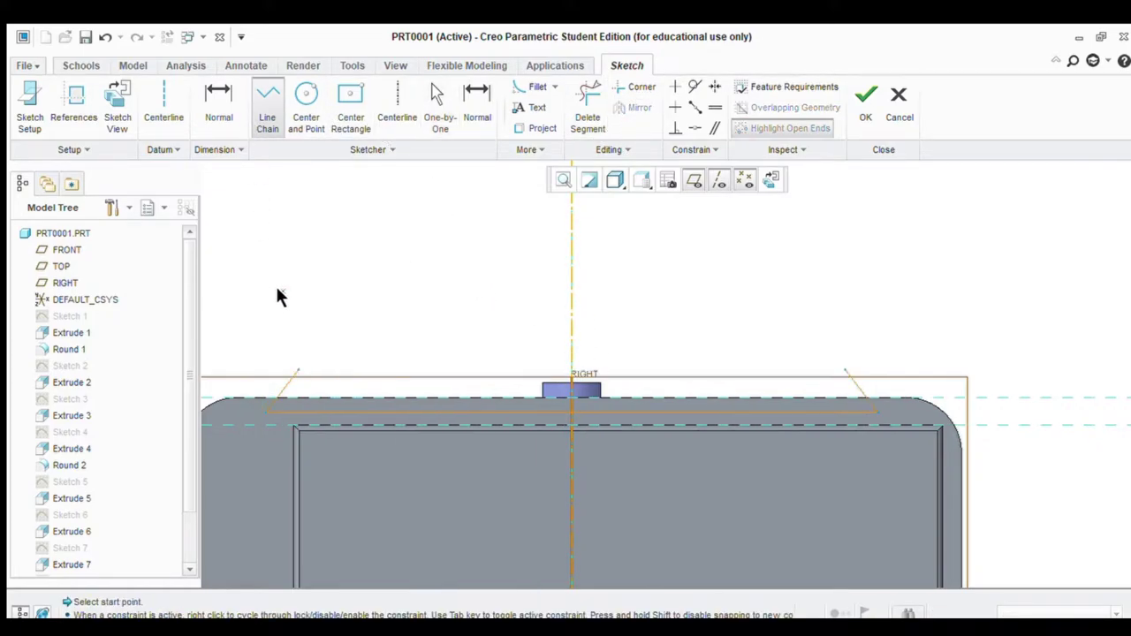
click(298, 370)
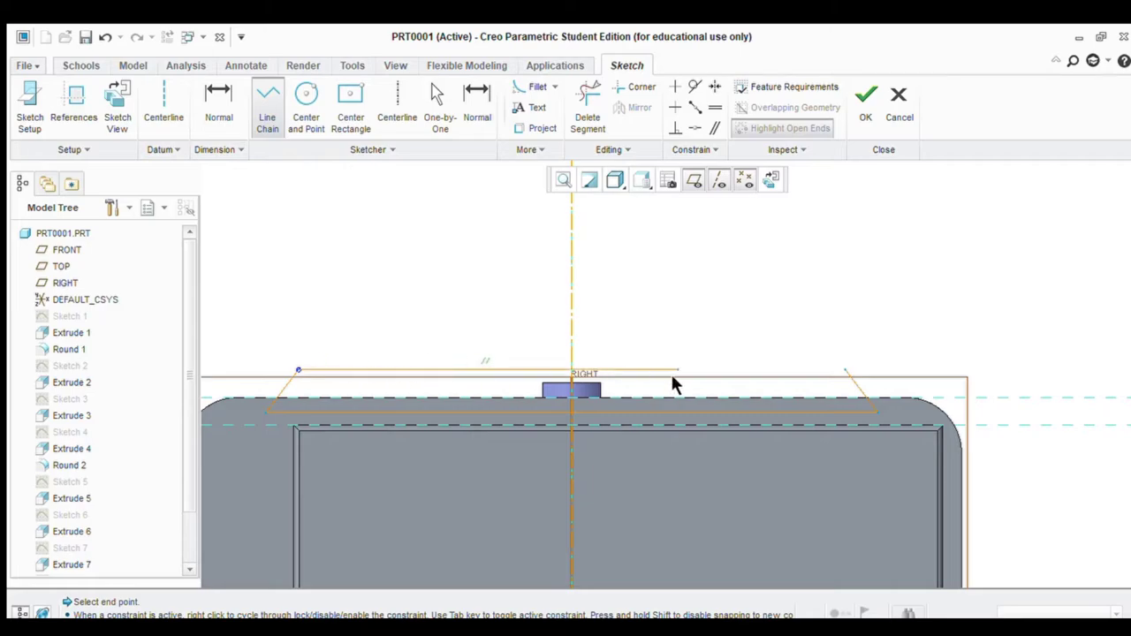
click(841, 371)
middle_click(892, 348)
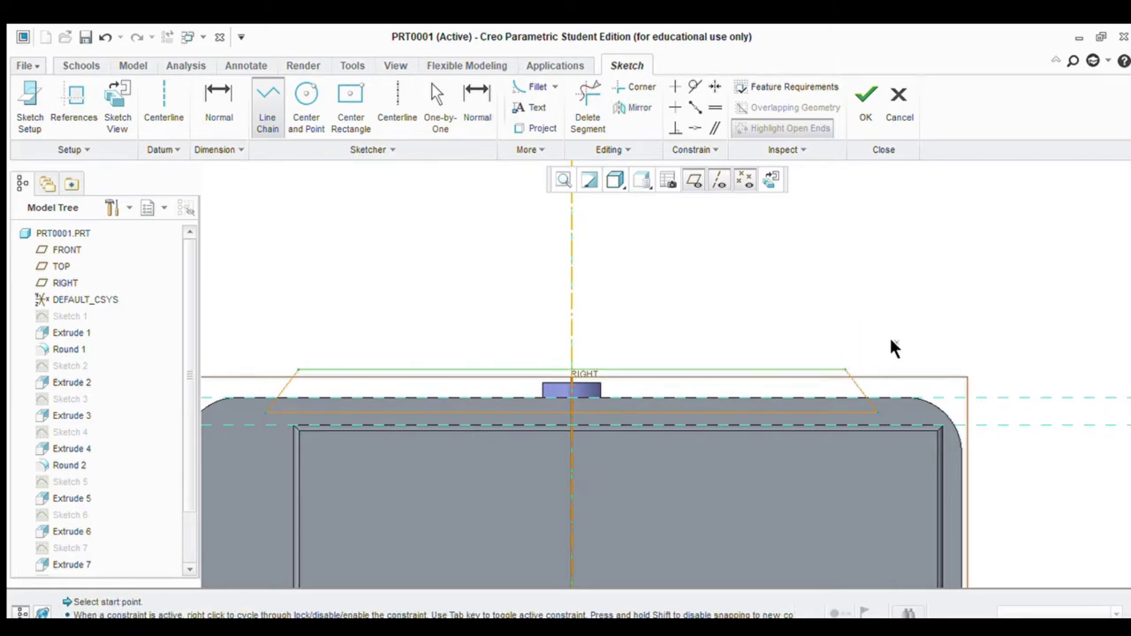
scroll(894, 349, up, 2)
click(865, 97)
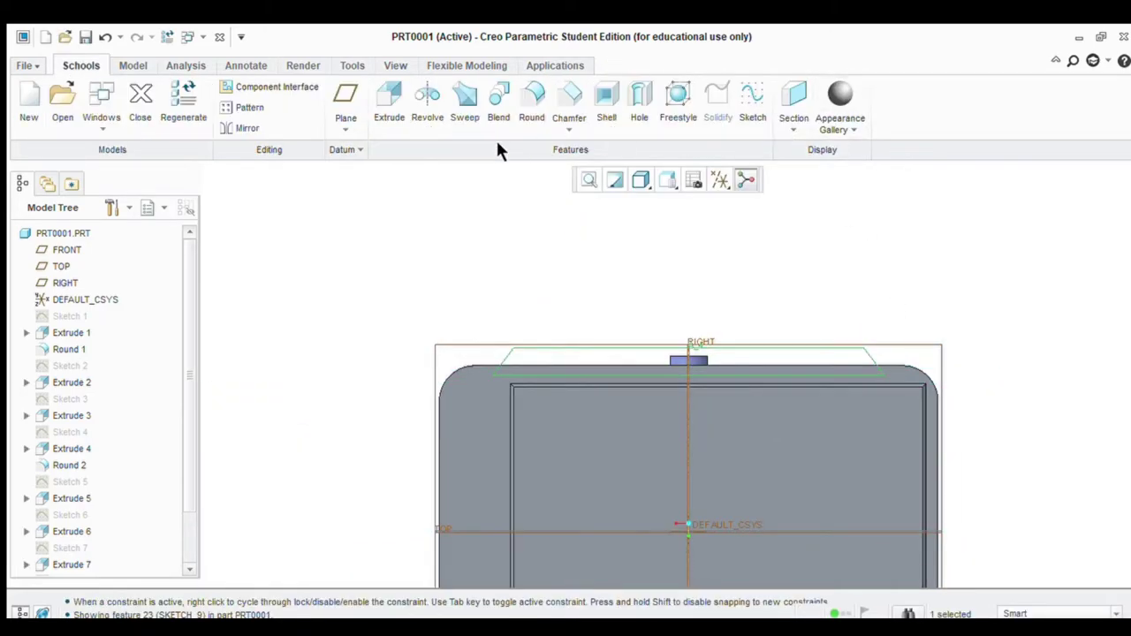
Extrude the trapezoid sketch at the body's upper edge to a depth of 4
click(376, 120)
middle_drag(863, 371, 792, 458)
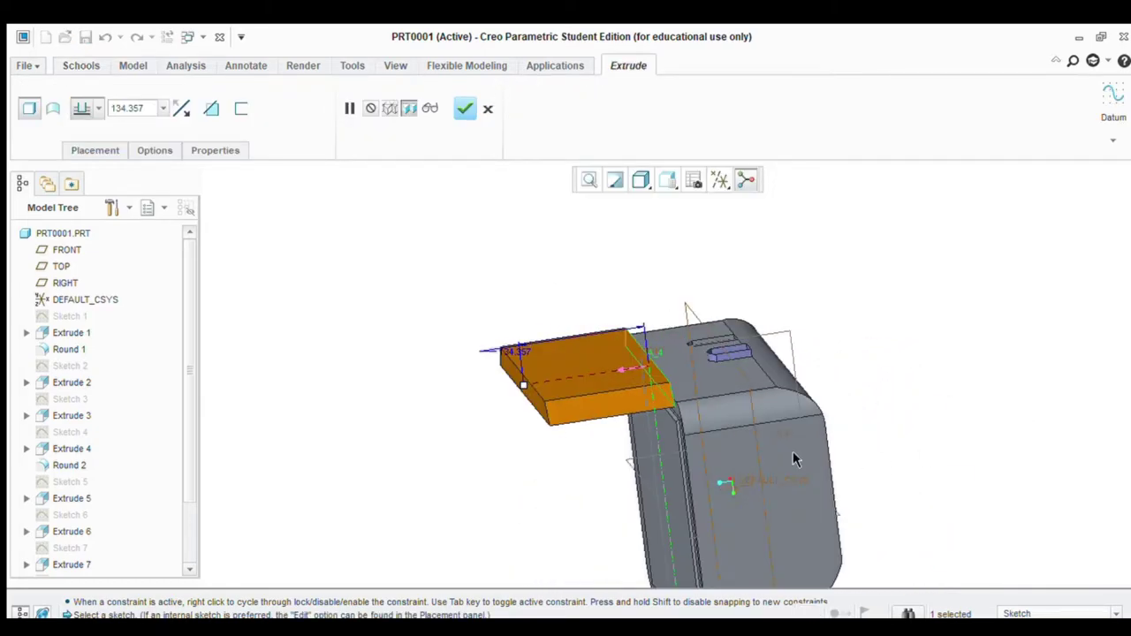
scroll(634, 436, down, 4)
drag(410, 327, 645, 306)
scroll(643, 304, down, 2)
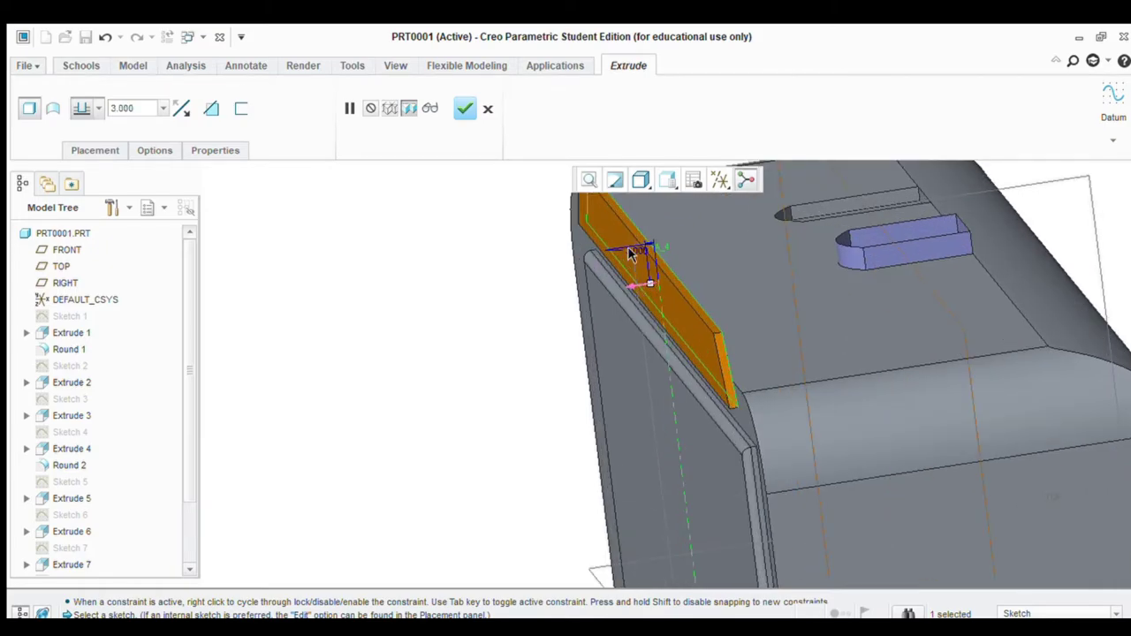
double_click(637, 250)
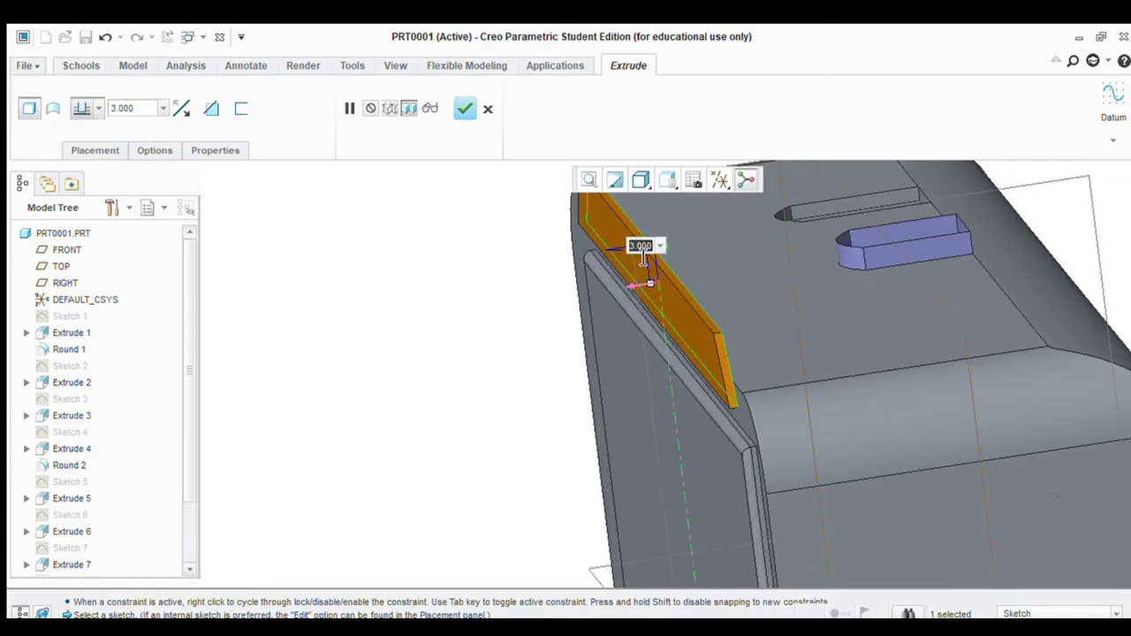
text(4)
key(Return)
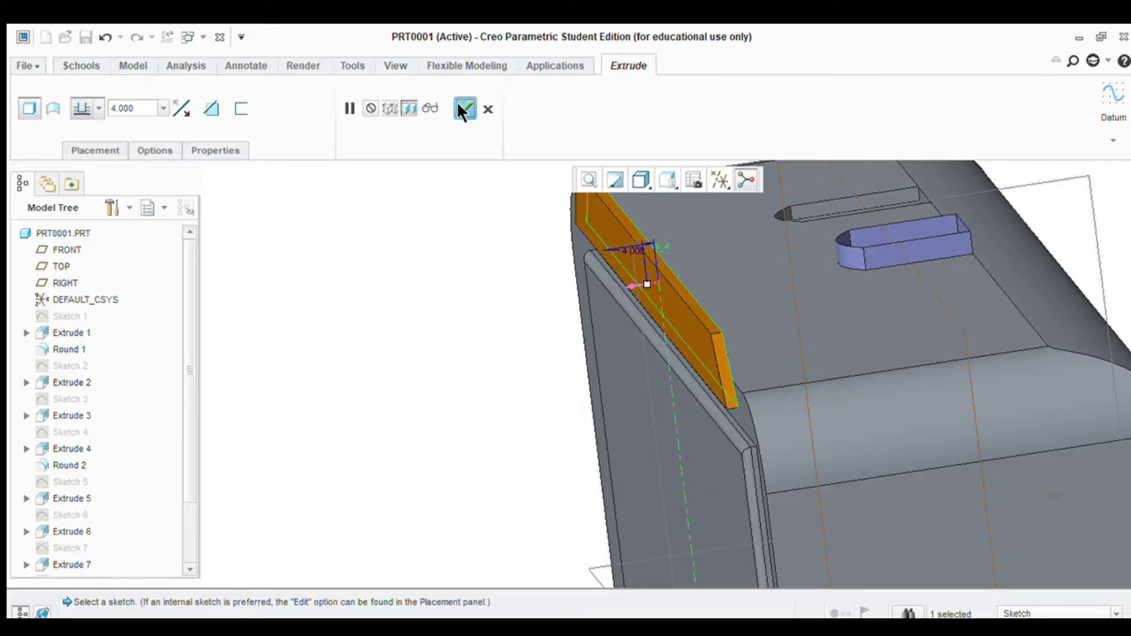
click(463, 109)
Sketch a center rectangle about 36.8 by 97.7 on the framed face, centered on the horizontal reference in the strip beside the frame
middle_drag(420, 346, 936, 521)
click(411, 409)
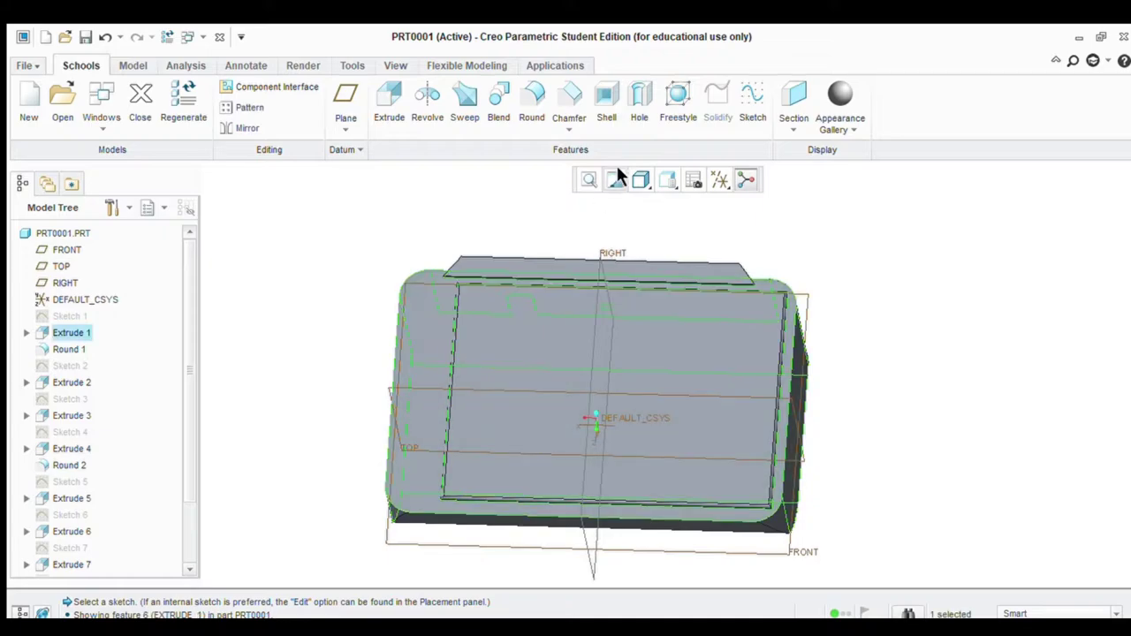
click(744, 96)
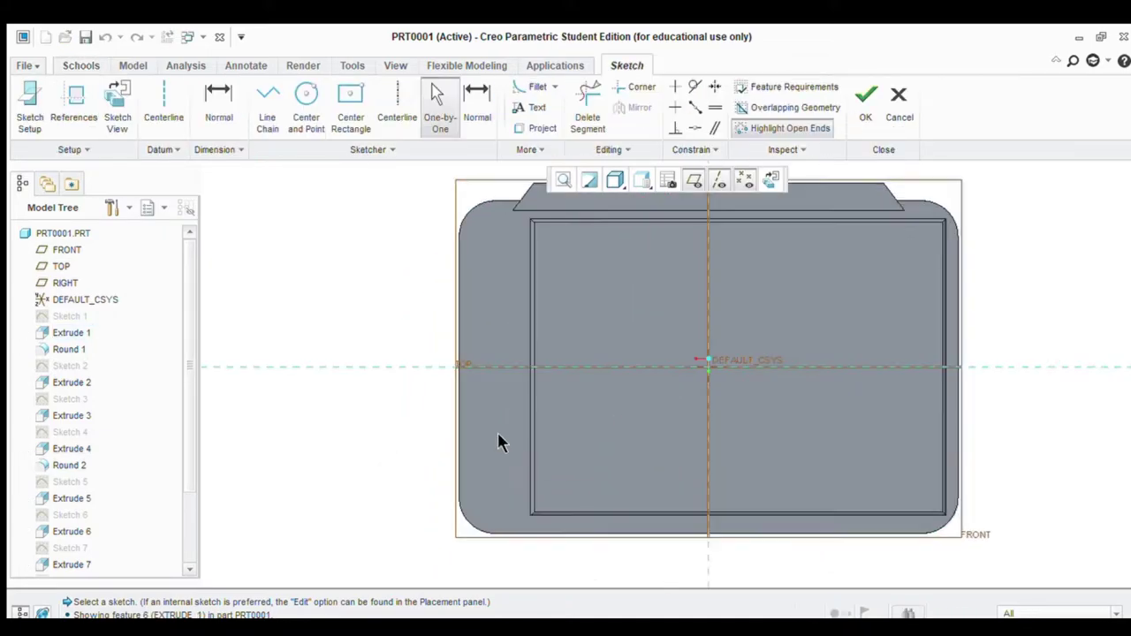
scroll(482, 424, up, 1)
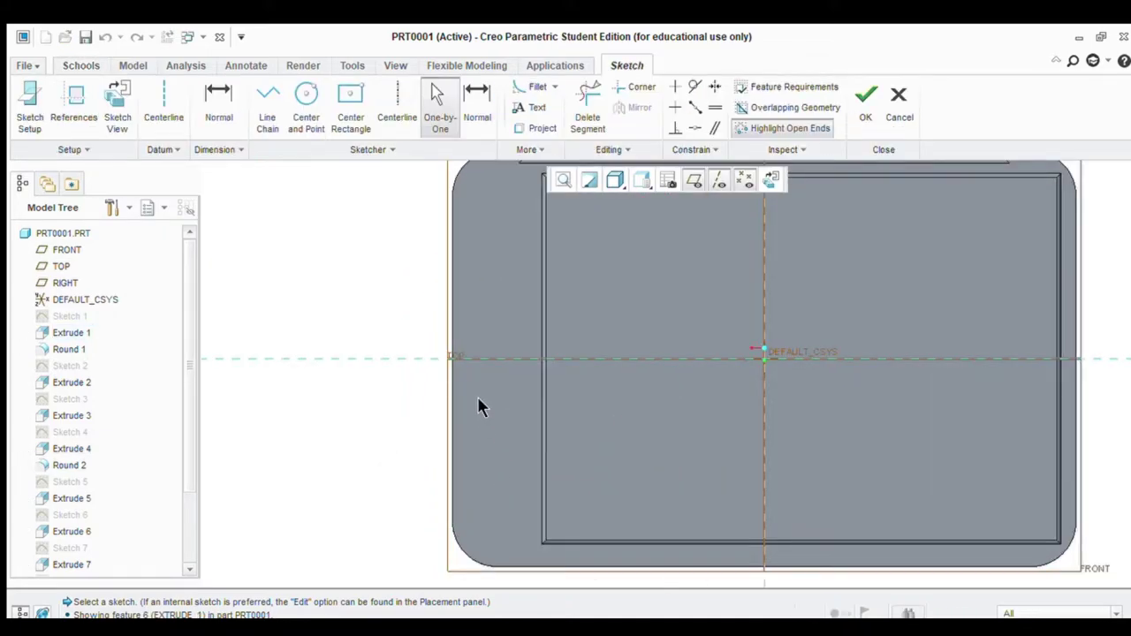
click(340, 106)
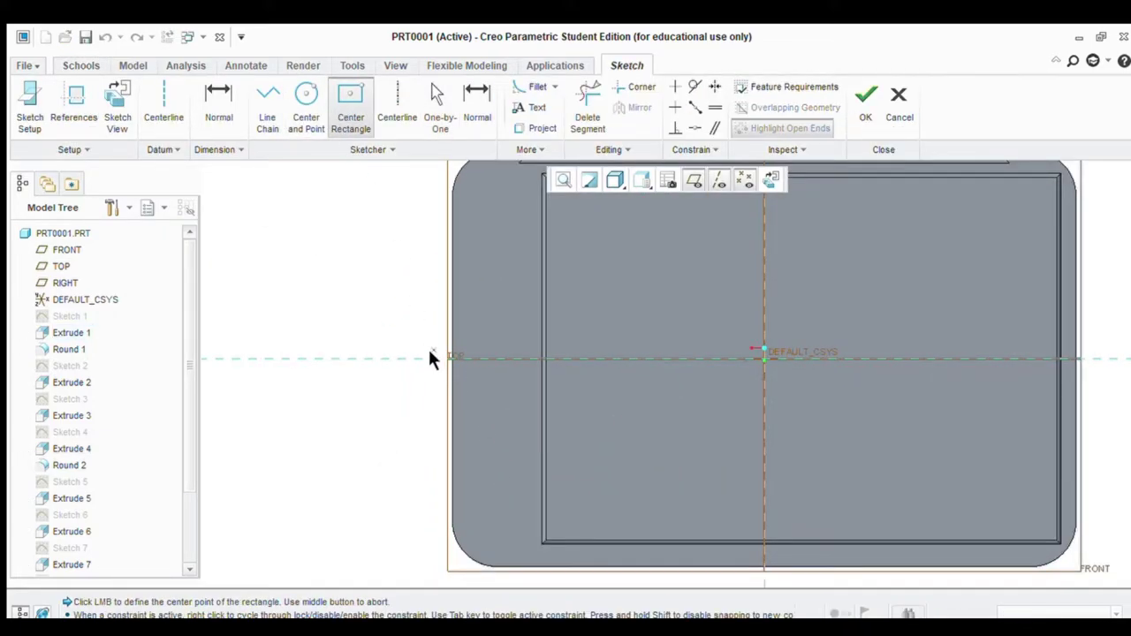
click(495, 357)
click(494, 359)
click(517, 281)
middle_click(520, 281)
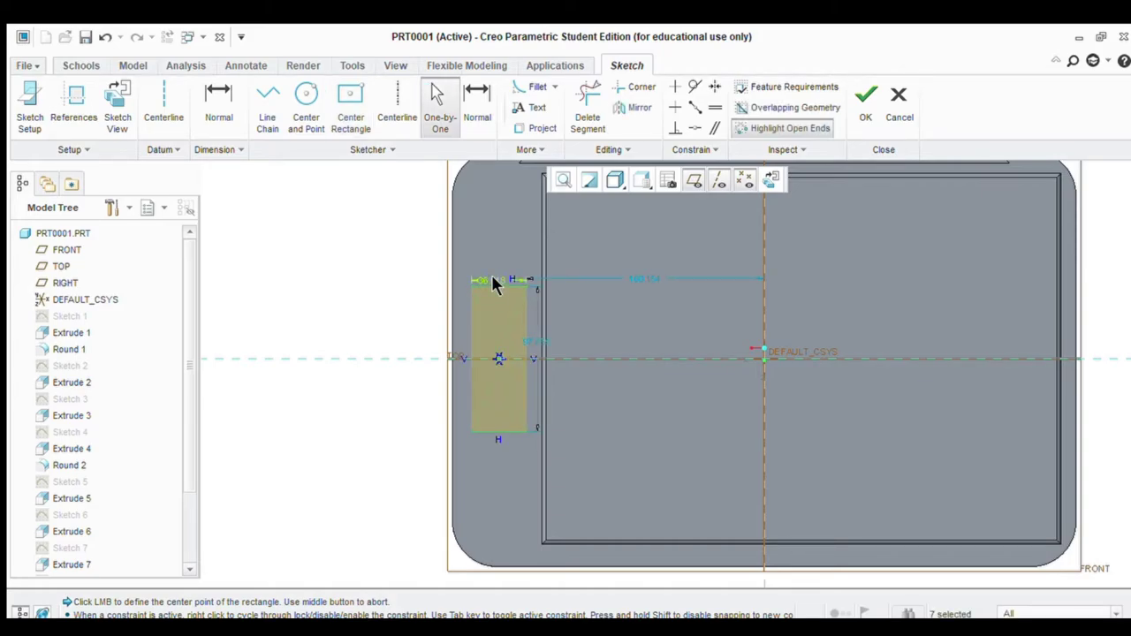
Set the rectangle's width to 30 and its height to 90
double_click(493, 279)
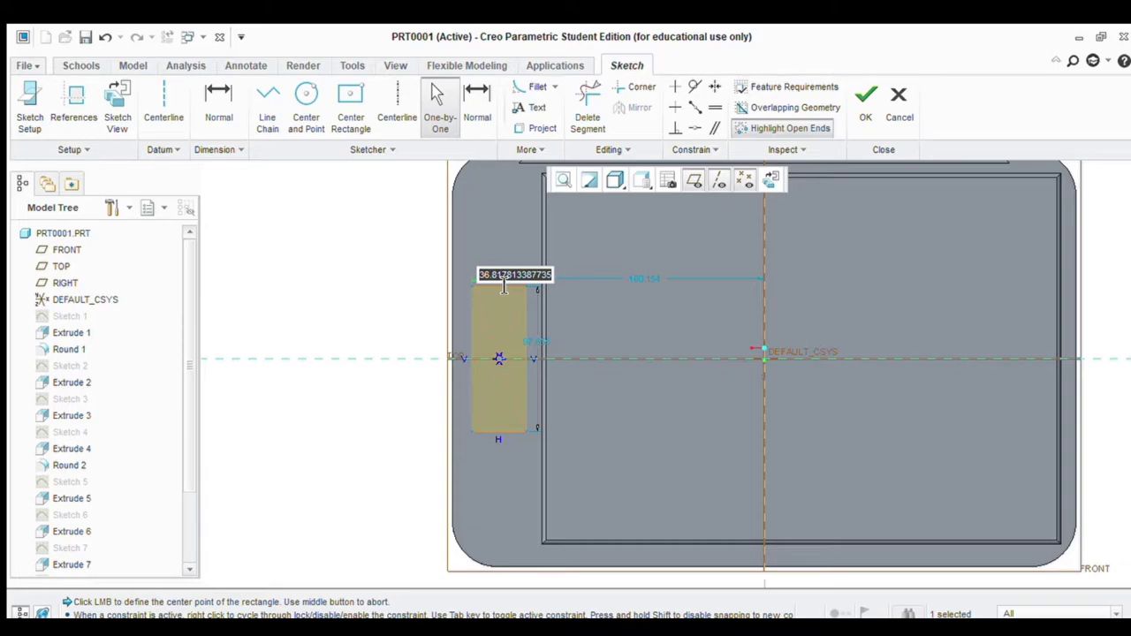
text(30)
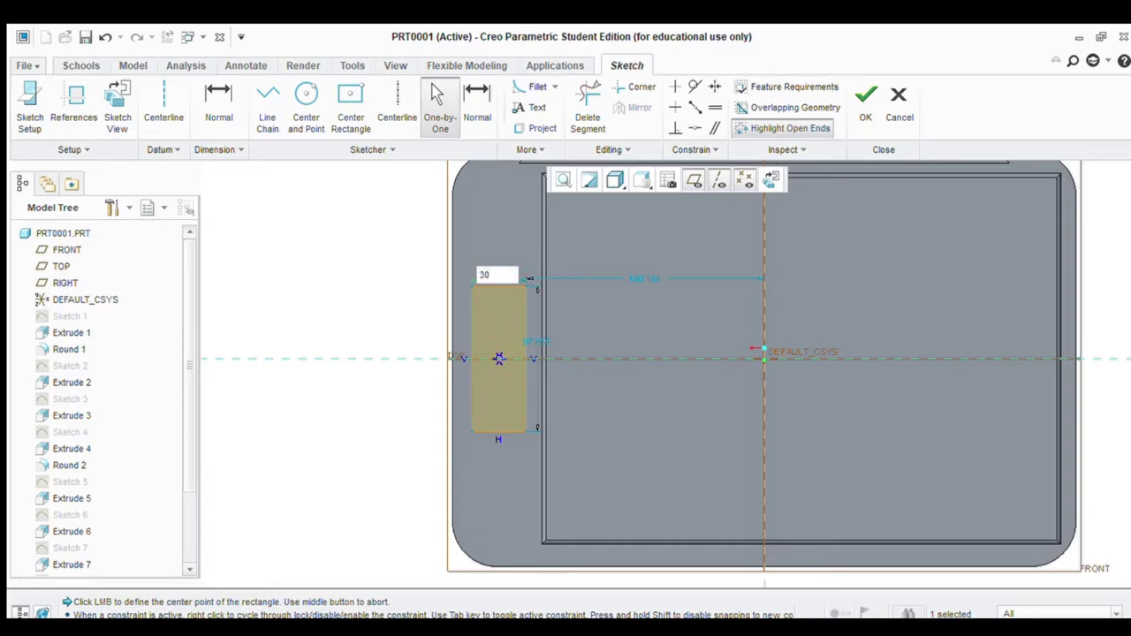
key(Return)
double_click(535, 341)
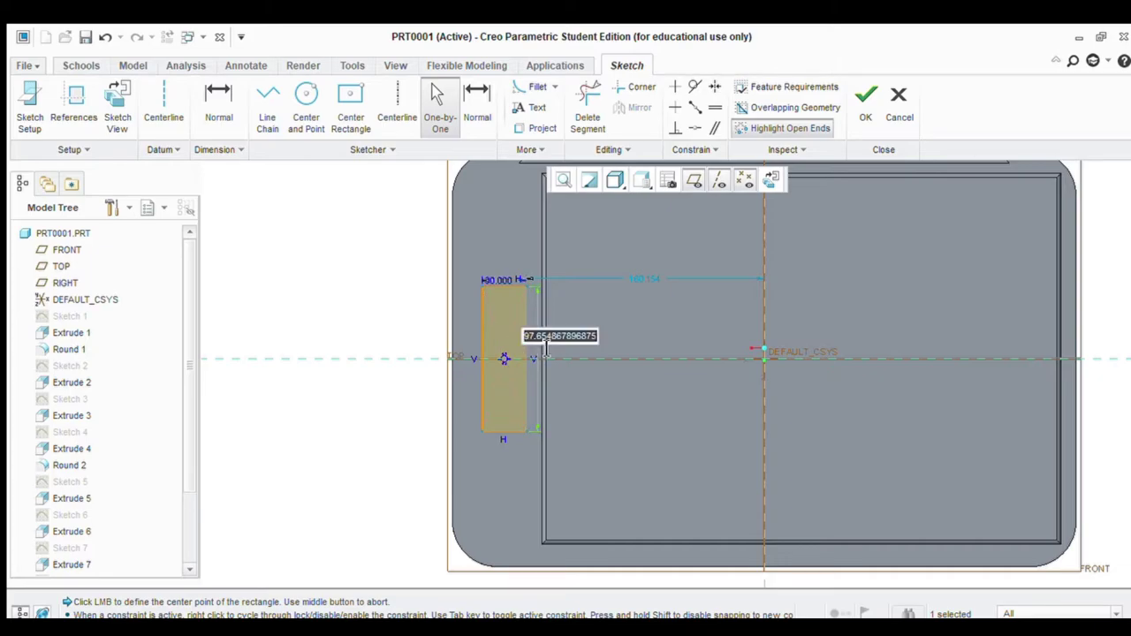
text(90)
key(Return)
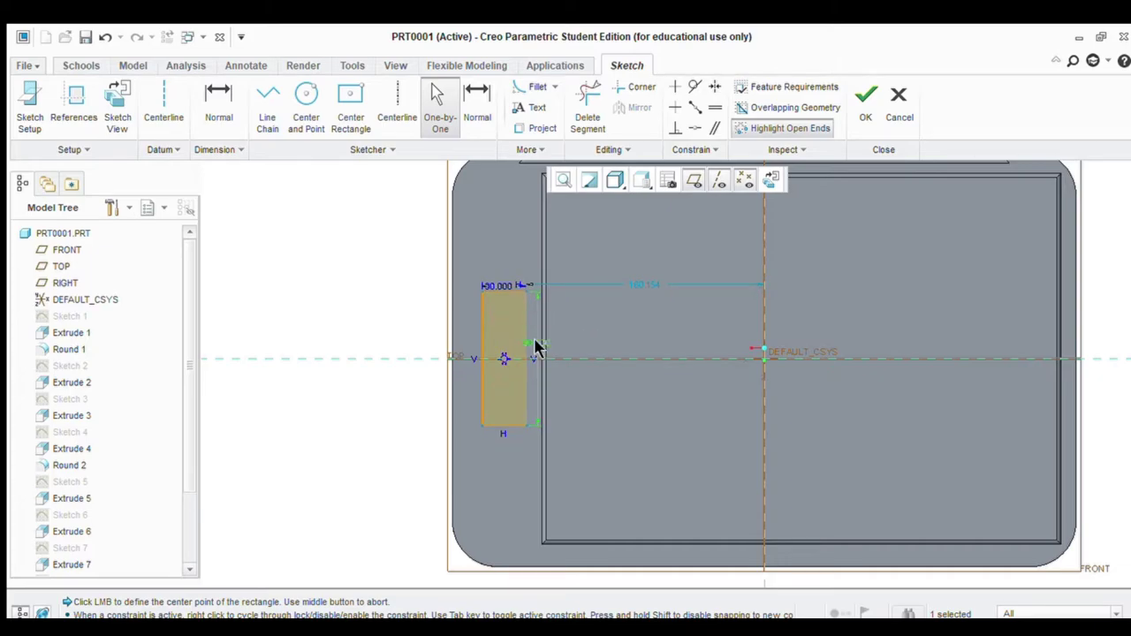
Trim away the rectangle's upper and lower short edges, keeping the two vertical lines
scroll(539, 344, down, 2)
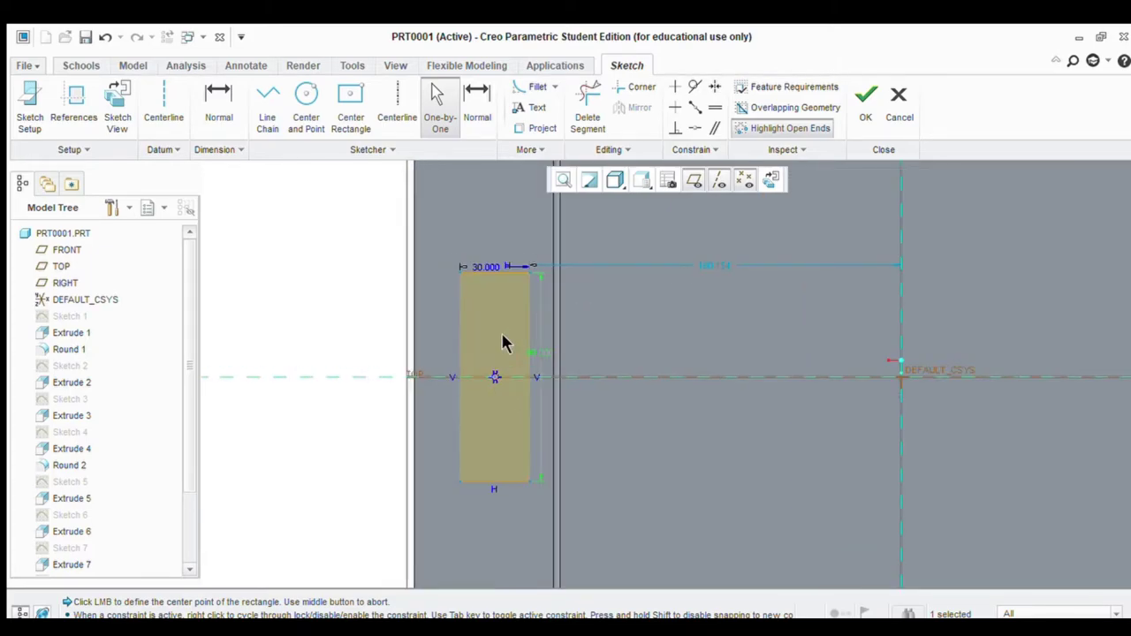
click(585, 111)
mouse_move(504, 252)
mouse_down()
mouse_move(485, 310)
mouse_move(468, 480)
mouse_move(492, 504)
mouse_up()
Draw a circle through the upper ends of the two vertical lines and trim its lower half to leave an arc
click(306, 99)
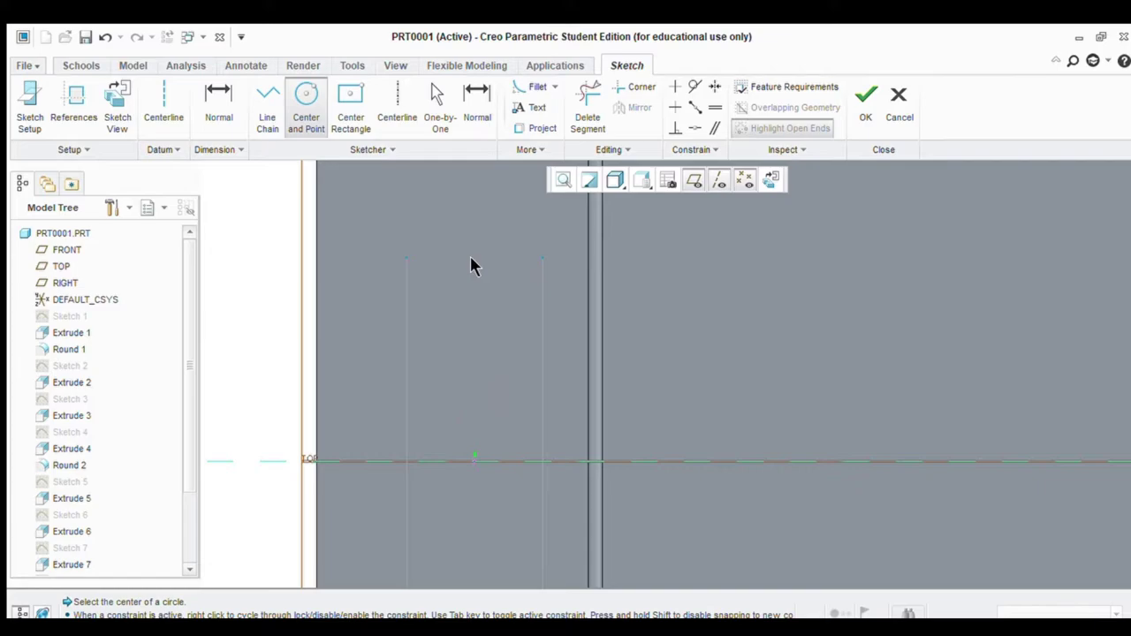
click(474, 267)
click(531, 238)
click(587, 105)
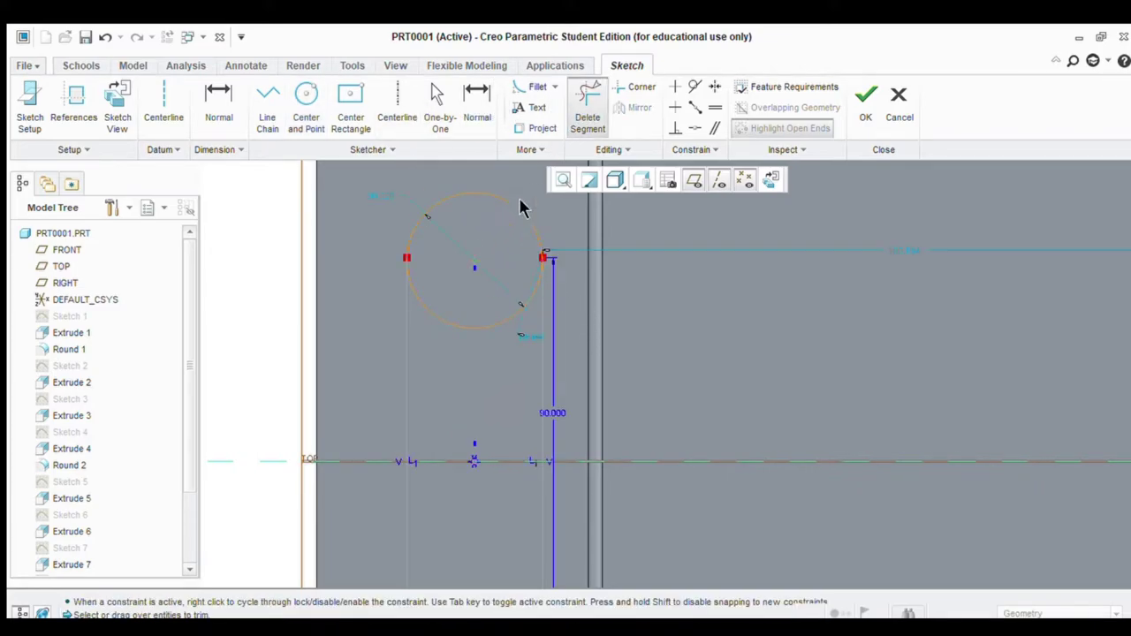
mouse_move(439, 303)
mouse_down()
mouse_move(496, 328)
mouse_move(447, 335)
mouse_up()
scroll(442, 327, up, 2)
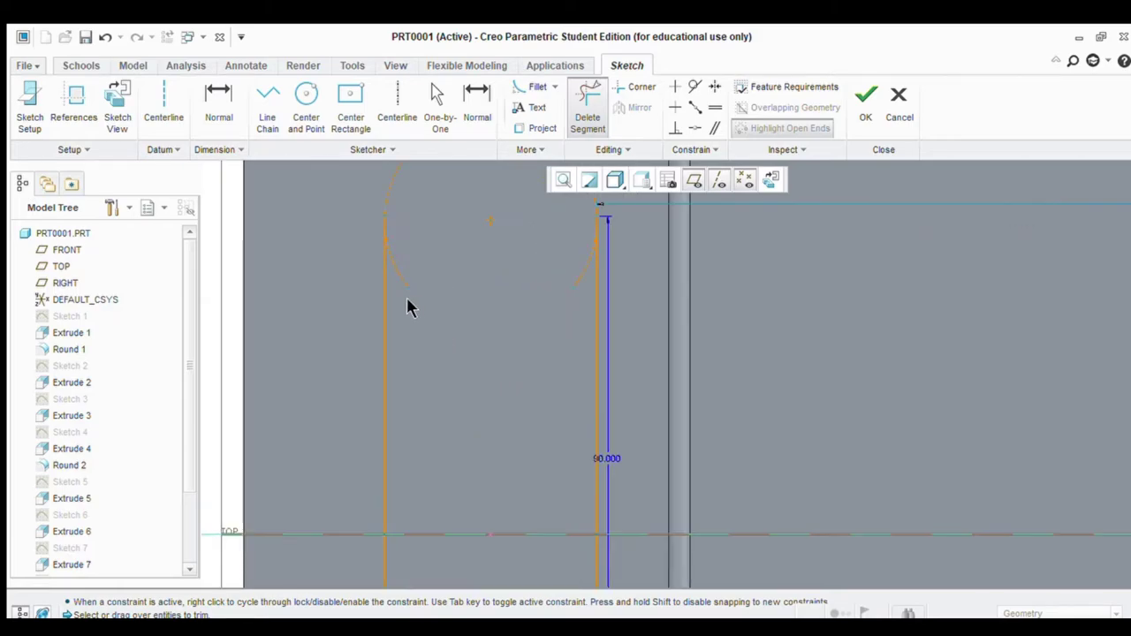
mouse_move(395, 264)
mouse_down()
mouse_move(545, 239)
mouse_move(579, 293)
mouse_up()
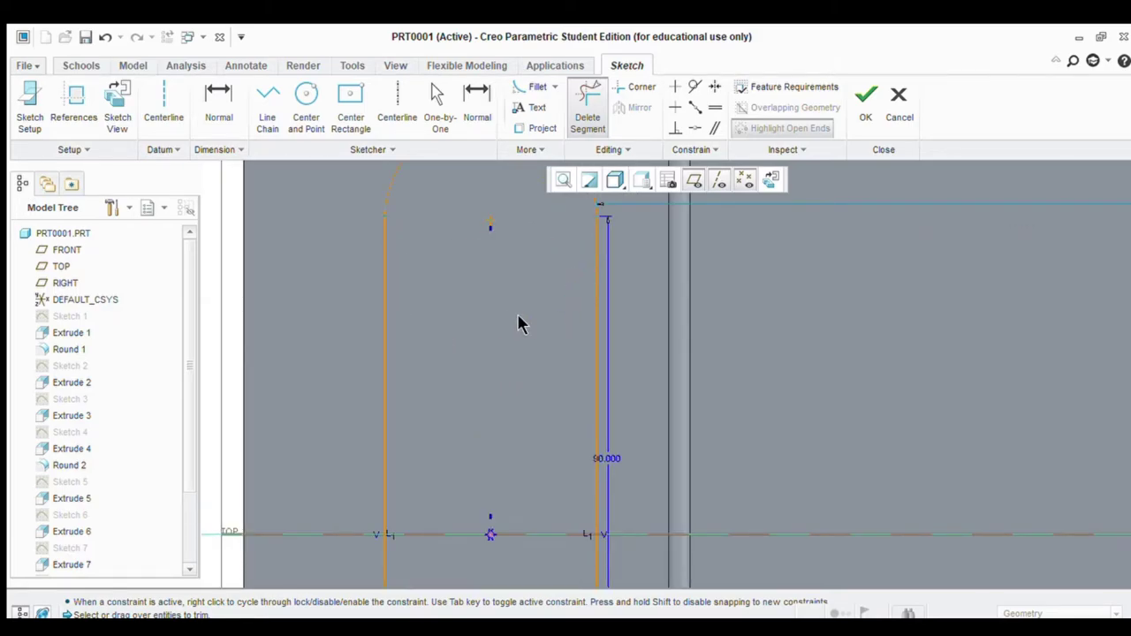
Add a horizontal centerline along the TOP reference through the middle of the slot profile
scroll(496, 318, down, 2)
scroll(495, 318, down, 2)
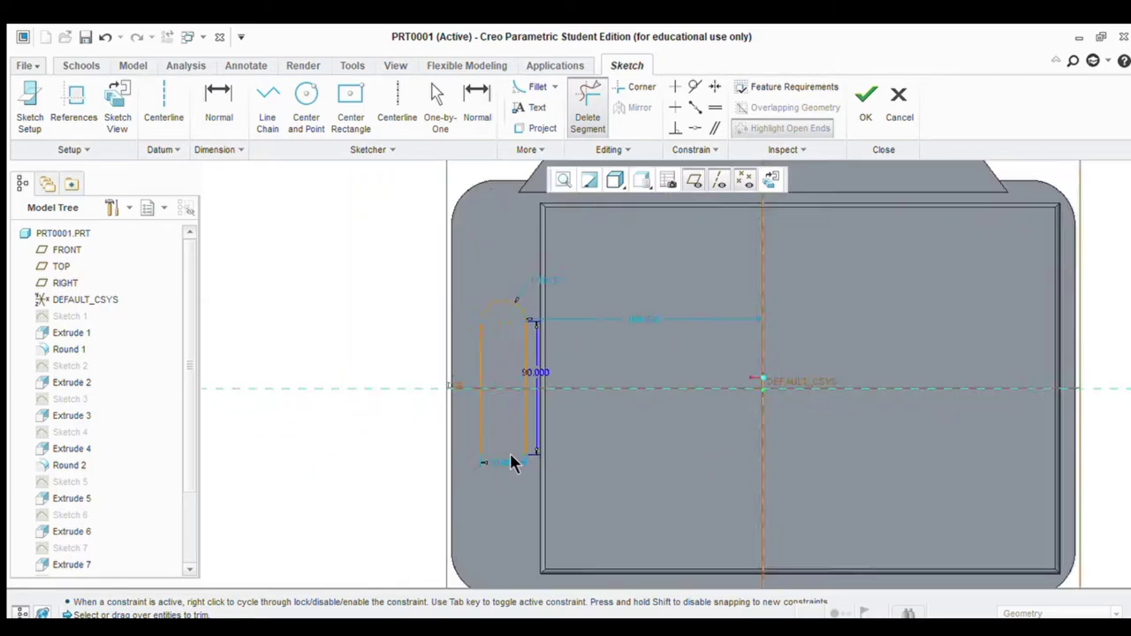
scroll(501, 471, up, 1)
scroll(404, 189, up, 1)
scroll(426, 491, down, 1)
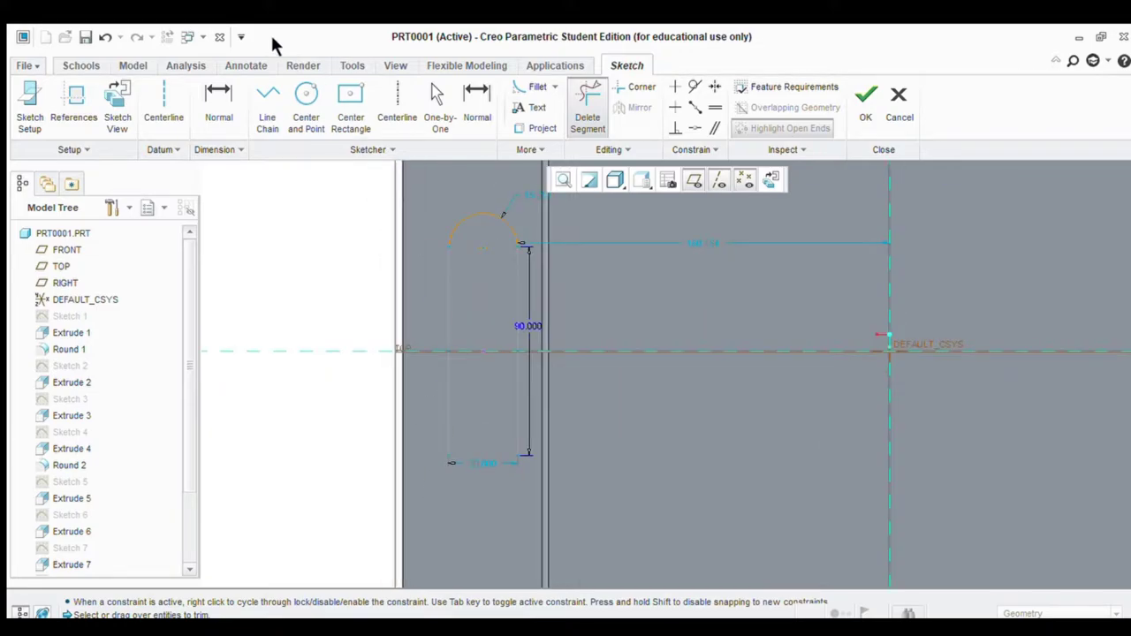
click(181, 118)
click(590, 351)
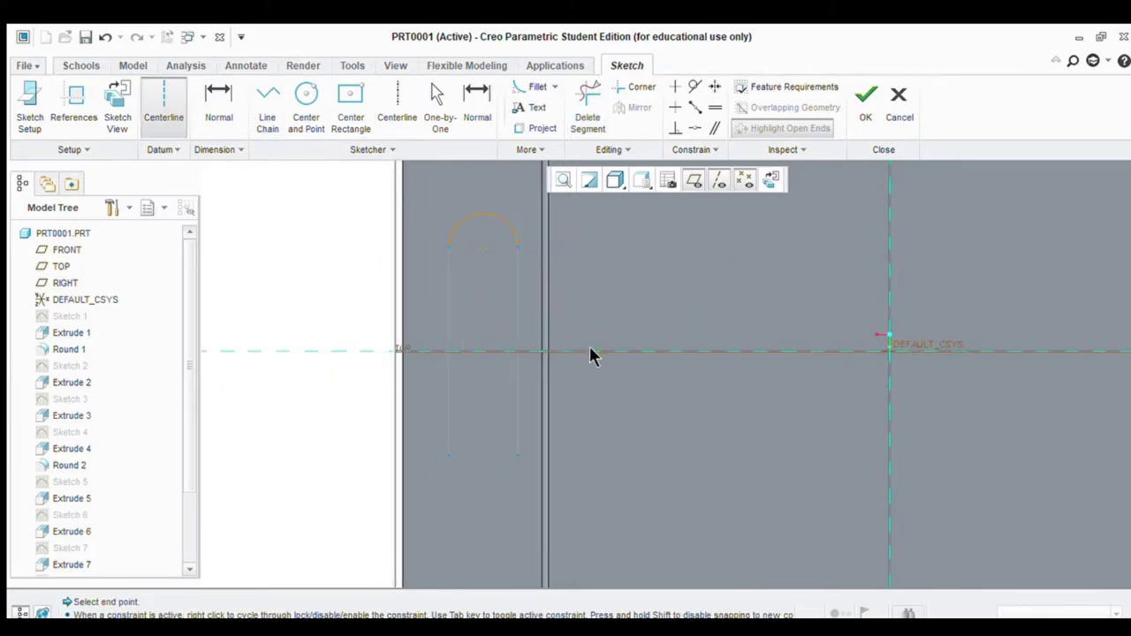
click(631, 351)
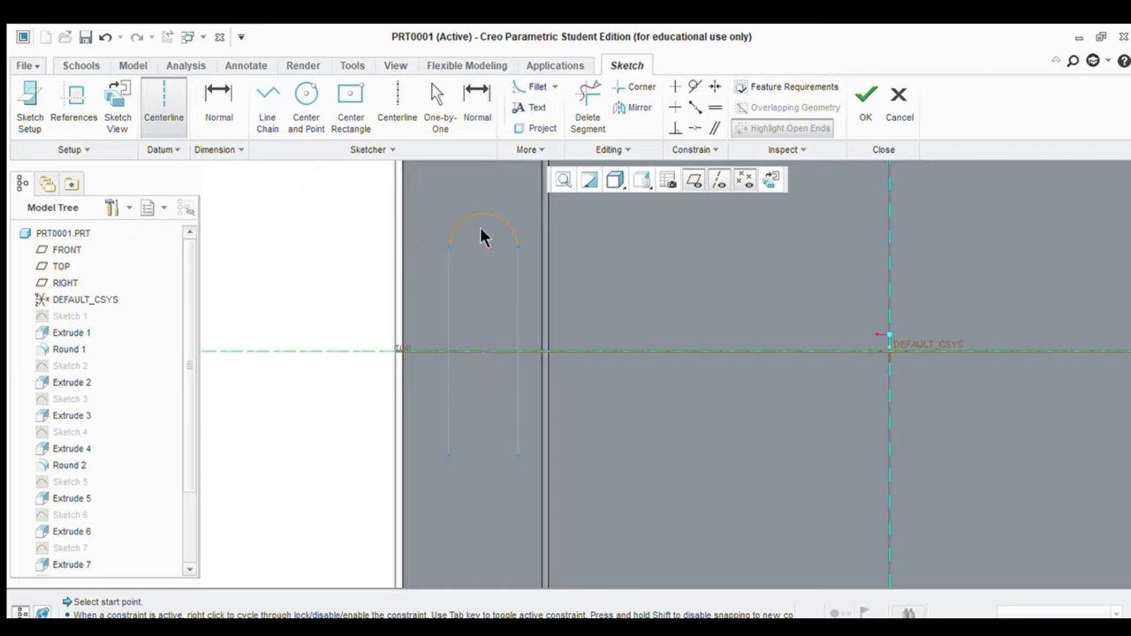
Mirror the upper arc about the horizontal centerline to close the slot profile, and finish the sketch
click(439, 106)
click(459, 223)
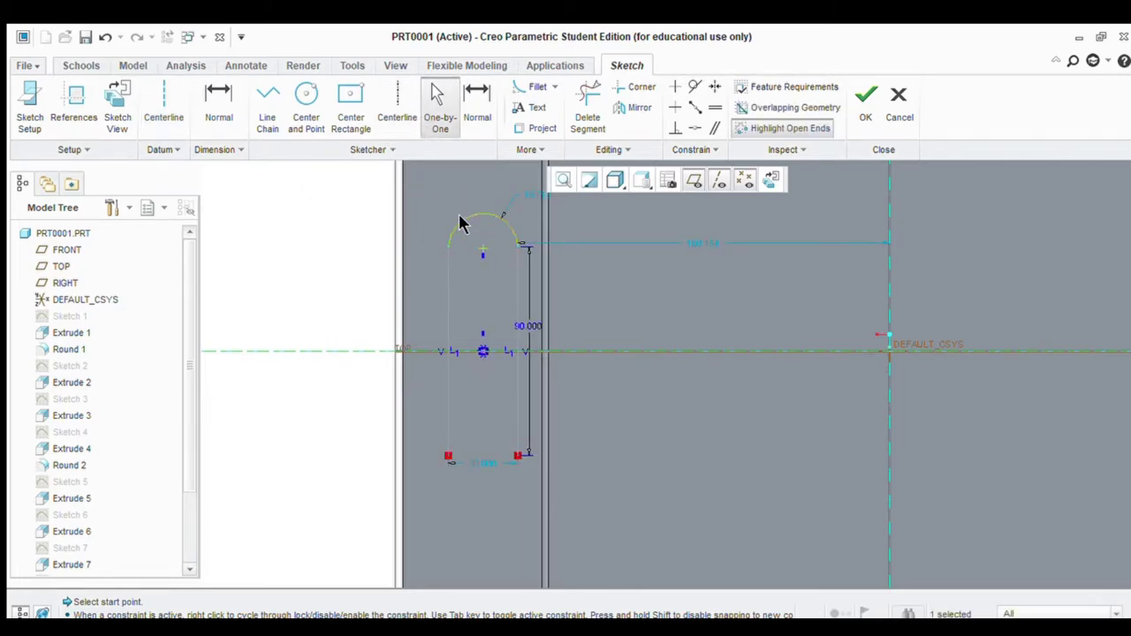
click(634, 104)
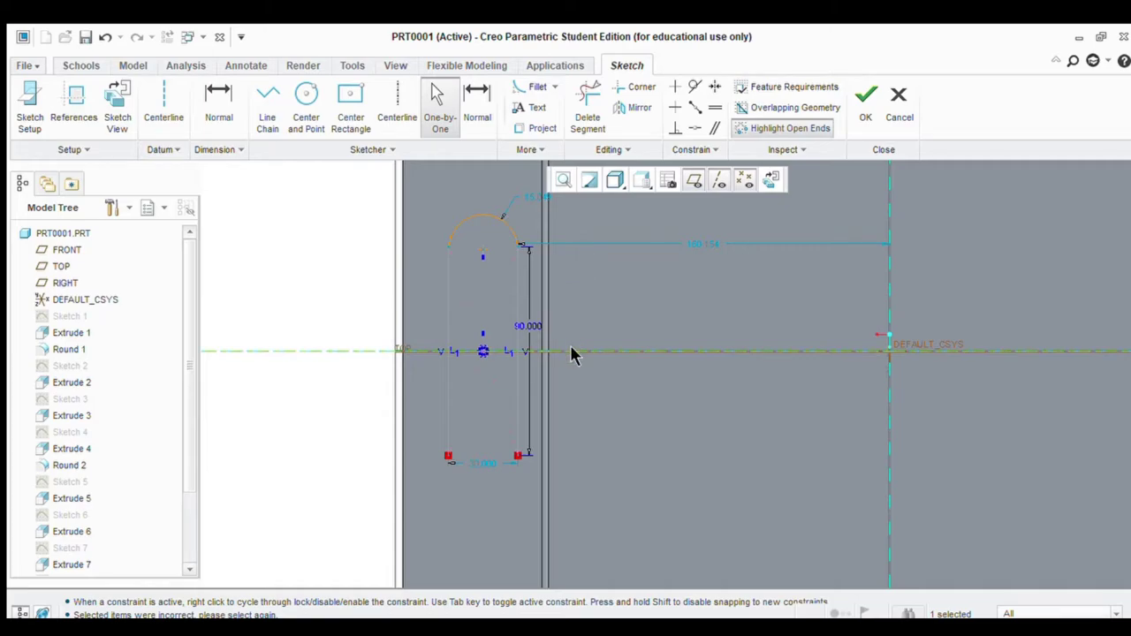
scroll(480, 353, down, 3)
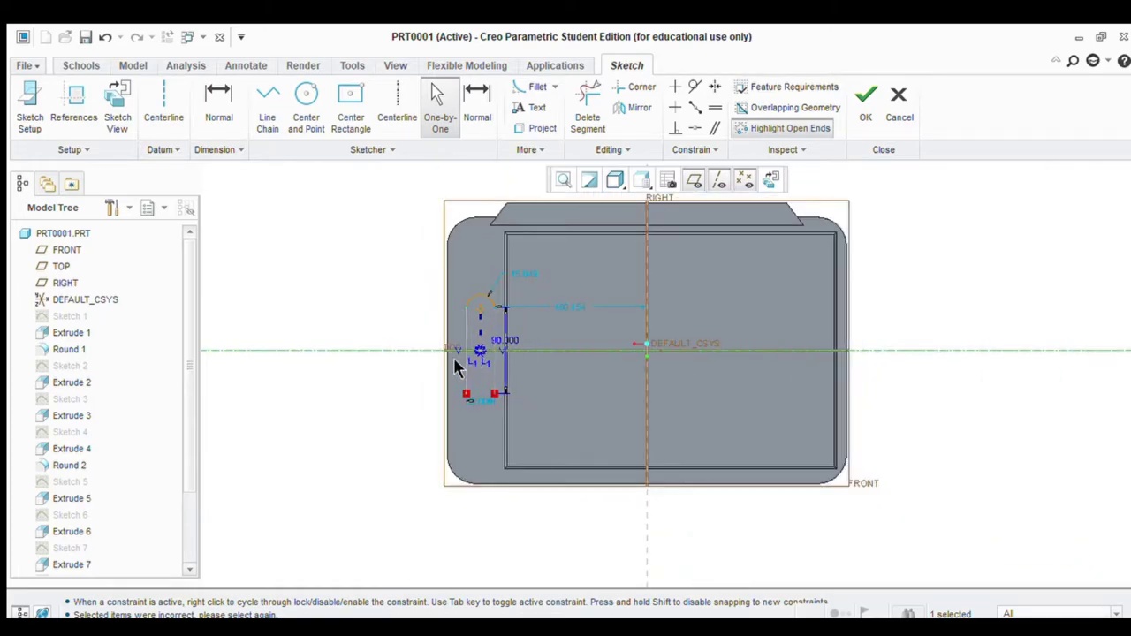
scroll(453, 357, up, 2)
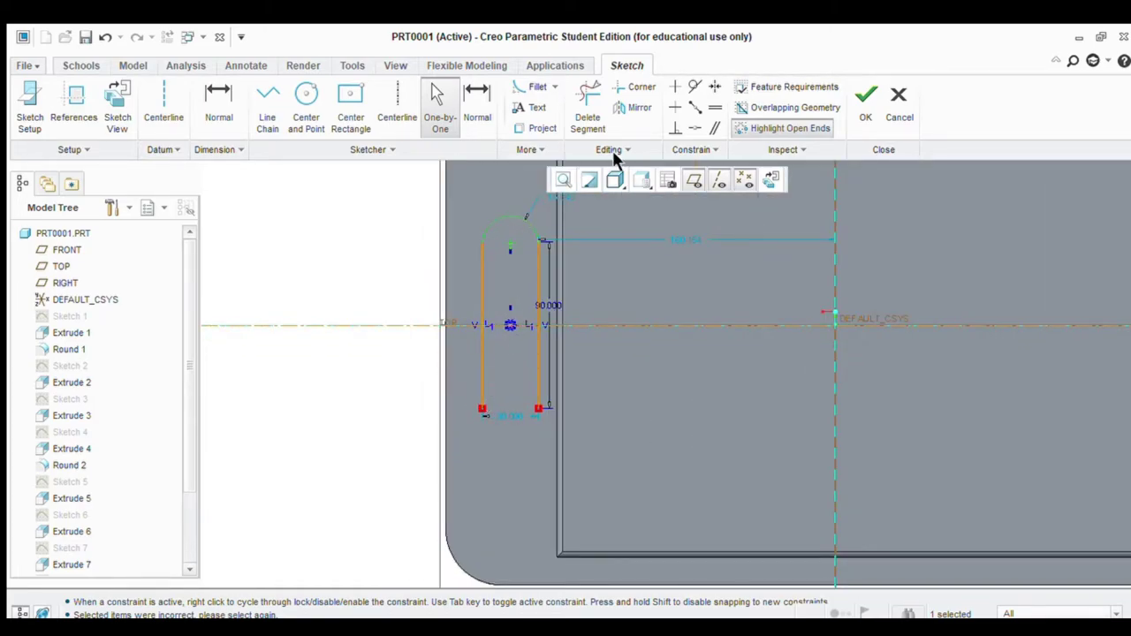
click(636, 104)
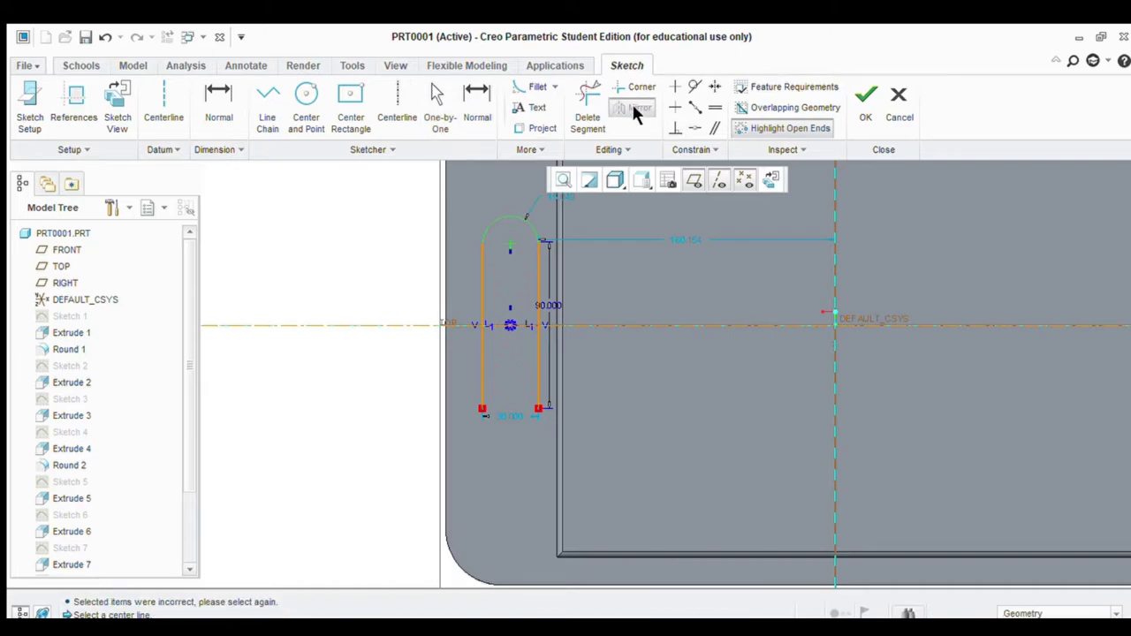
click(607, 326)
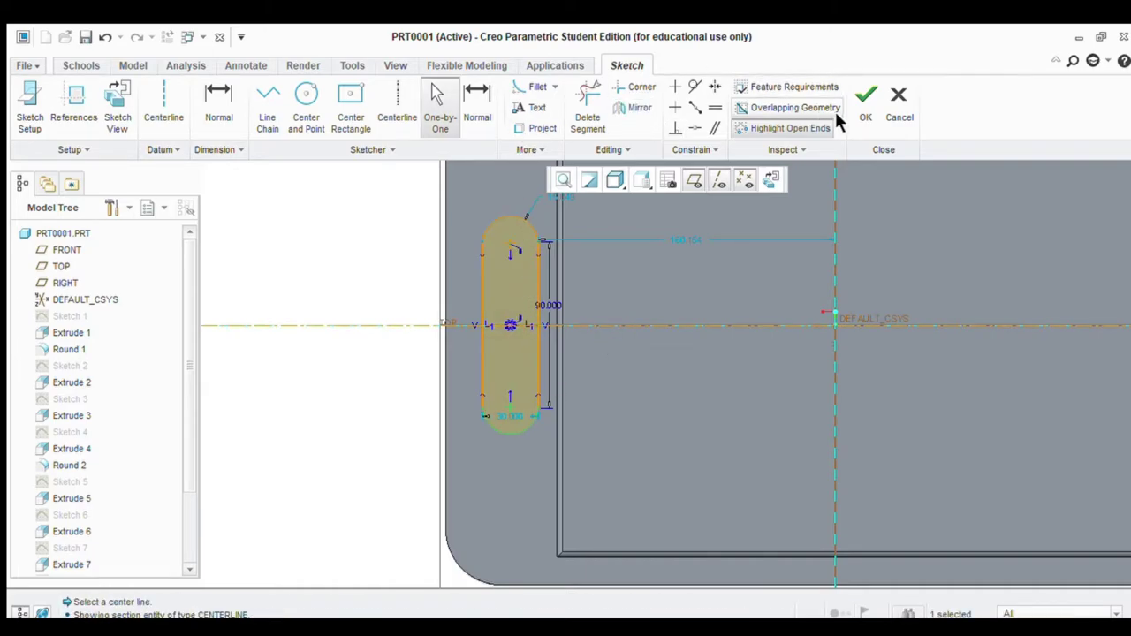
click(862, 111)
Extrude the slot profile to a depth of 2
click(384, 111)
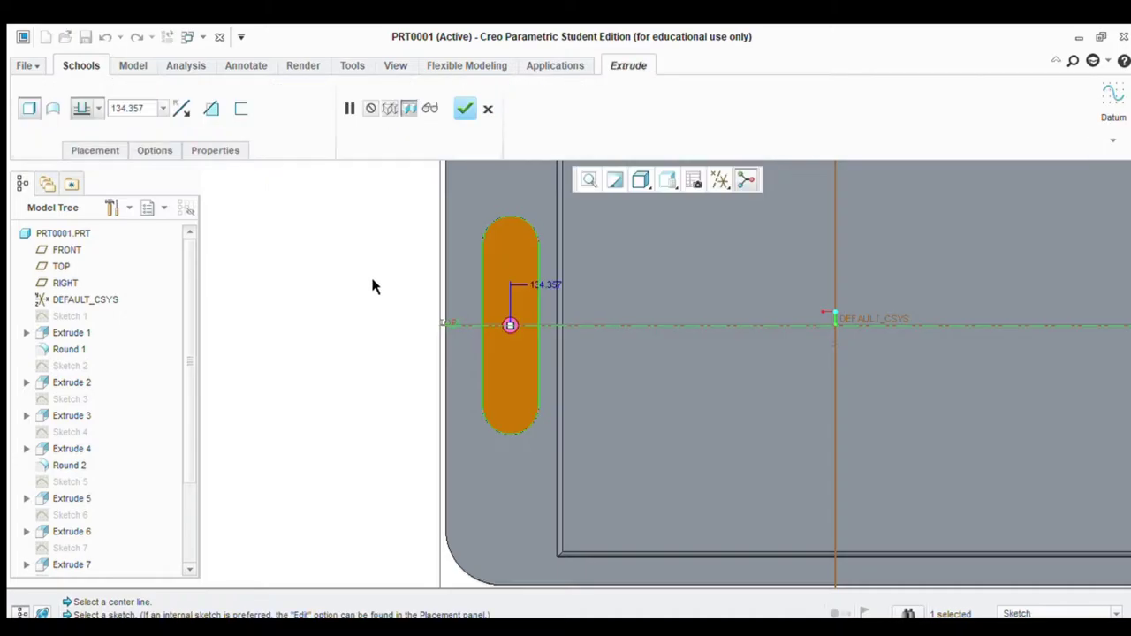
scroll(371, 286, down, 3)
middle_drag(341, 336, 459, 380)
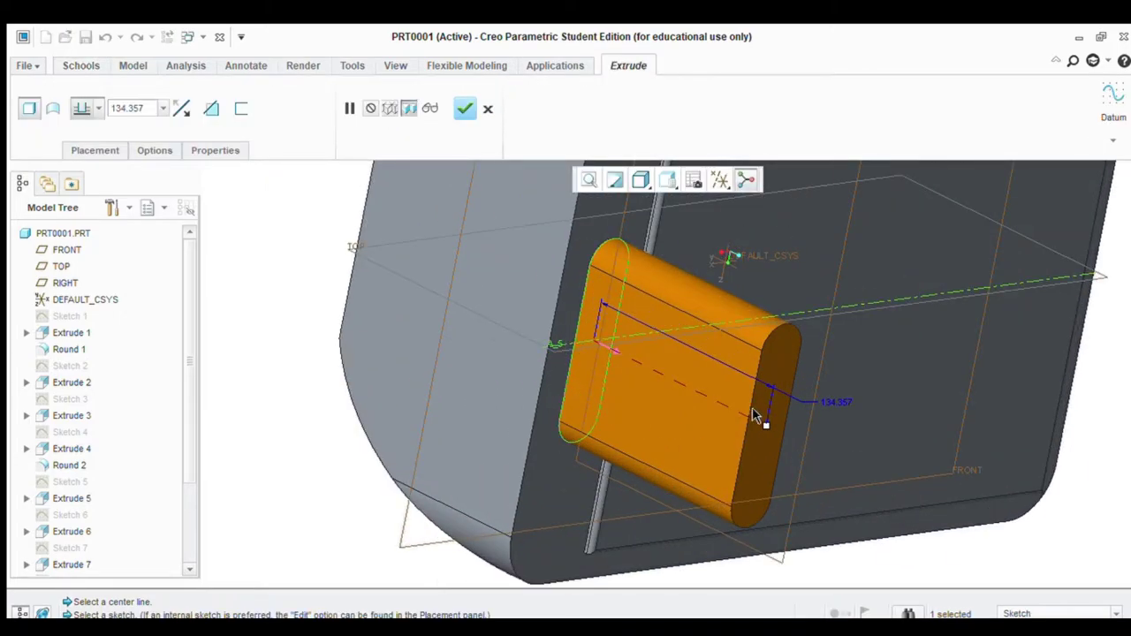
mouse_move(754, 415)
mouse_down()
mouse_move(610, 354)
mouse_move(590, 360)
mouse_move(598, 340)
mouse_up()
scroll(598, 340, up, 4)
double_click(652, 317)
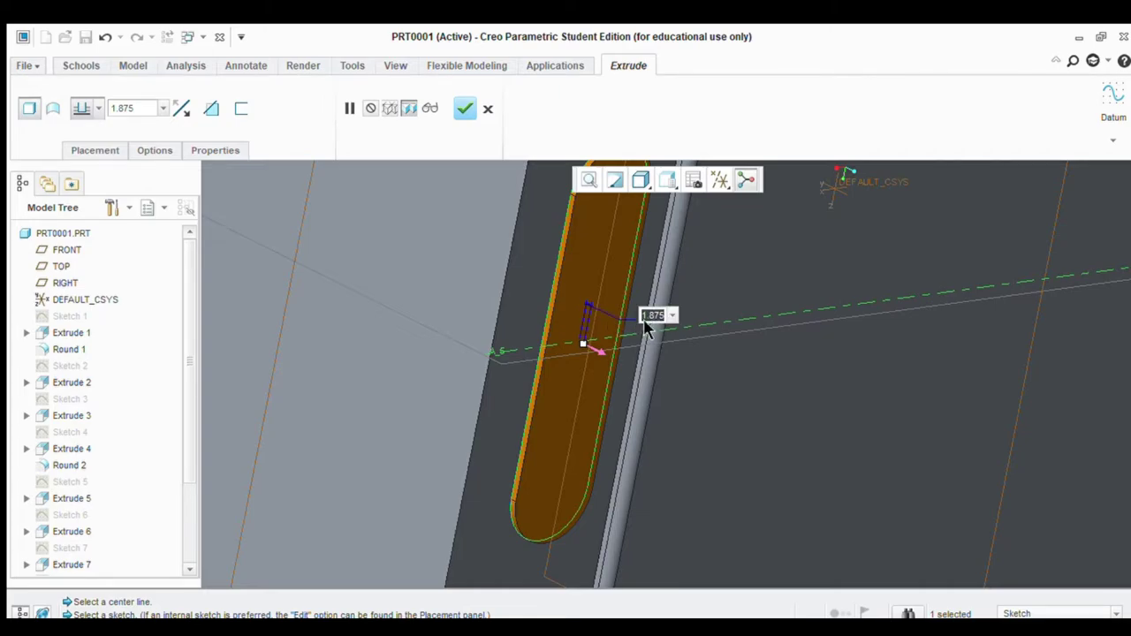
text(2)
key(Return)
scroll(654, 326, down, 4)
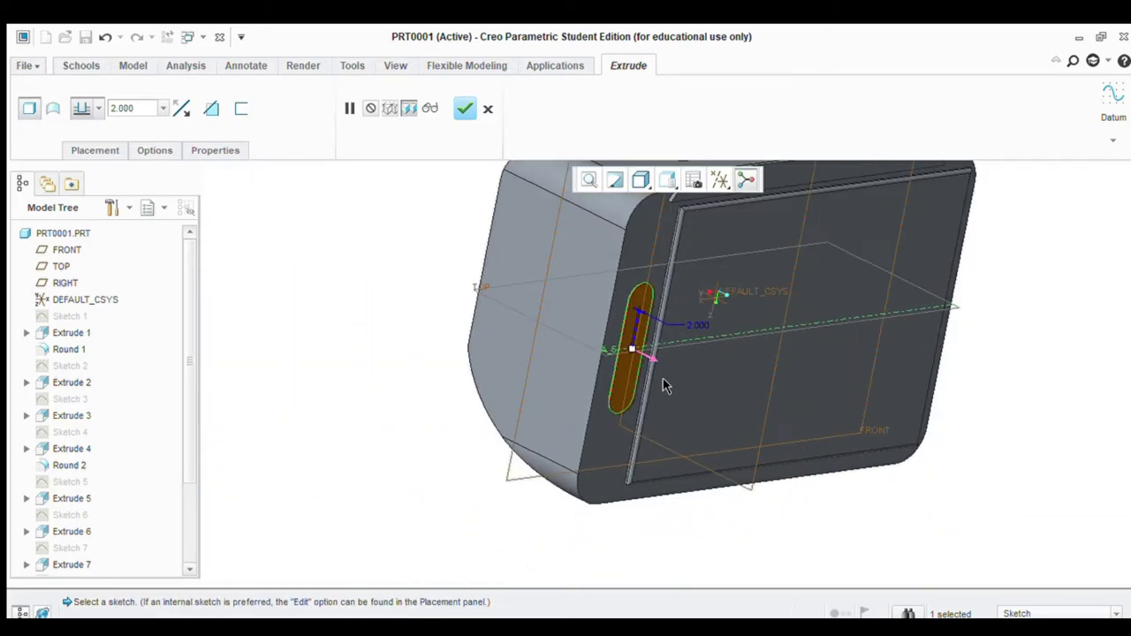
middle_drag(664, 386, 617, 380)
click(464, 109)
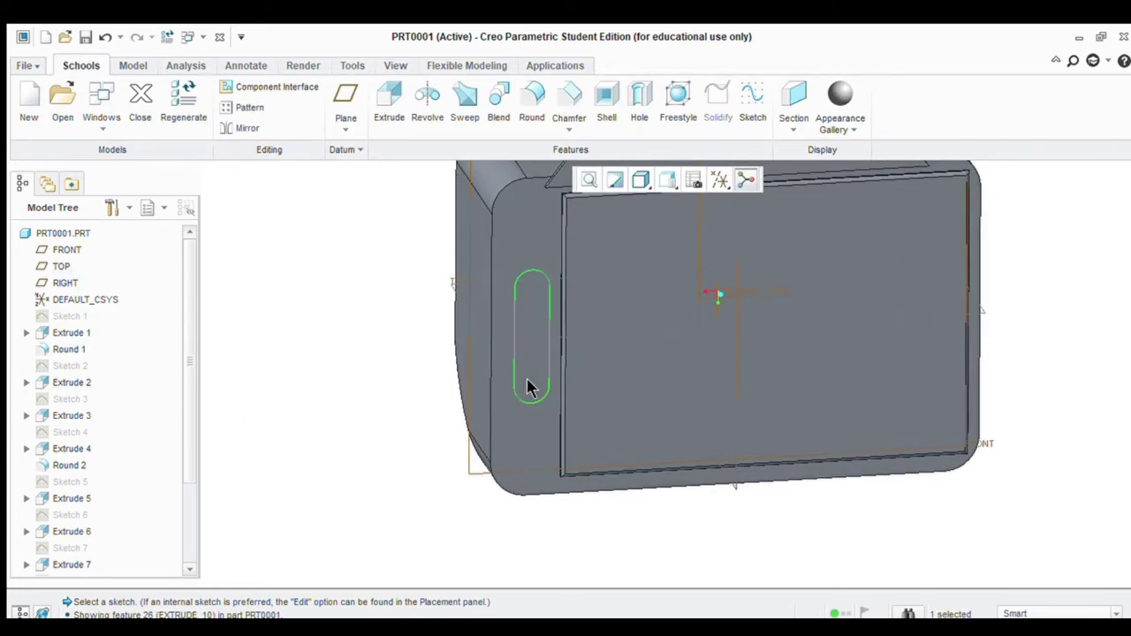
Start a sketch on the slot-shaped pad's face and add its two straight vertical edges as references
click(601, 336)
click(758, 101)
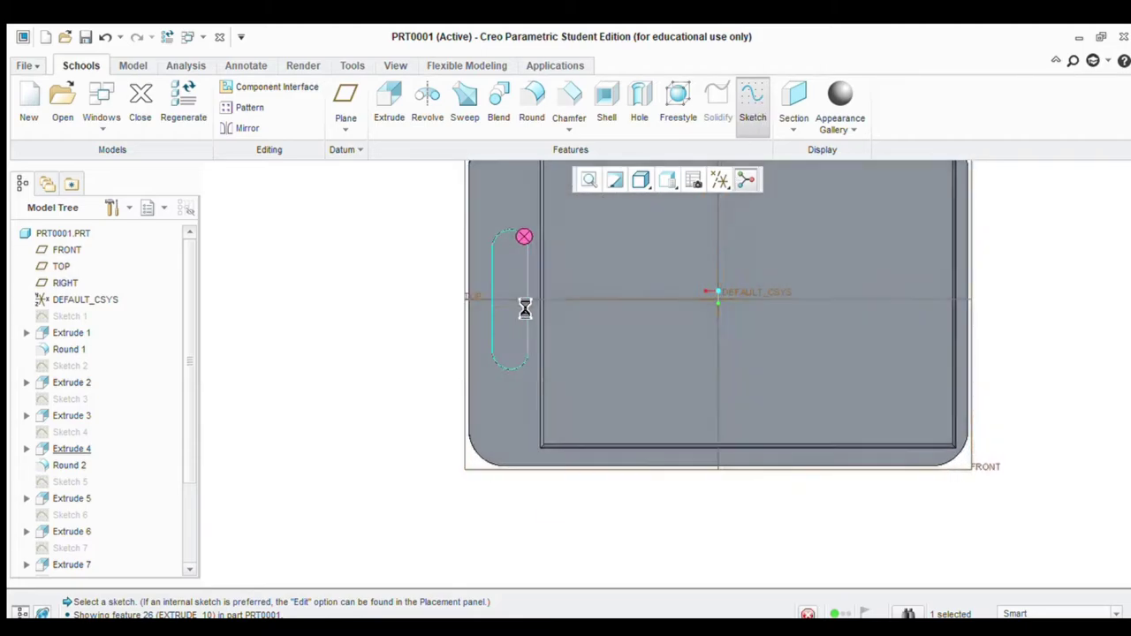
scroll(477, 379, up, 5)
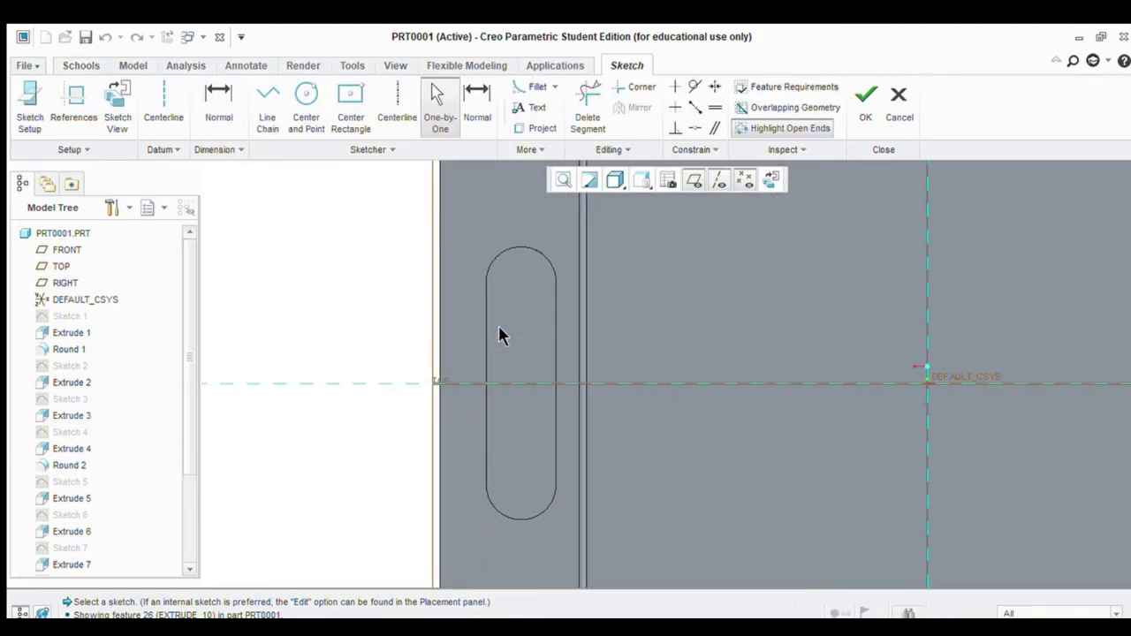
click(164, 106)
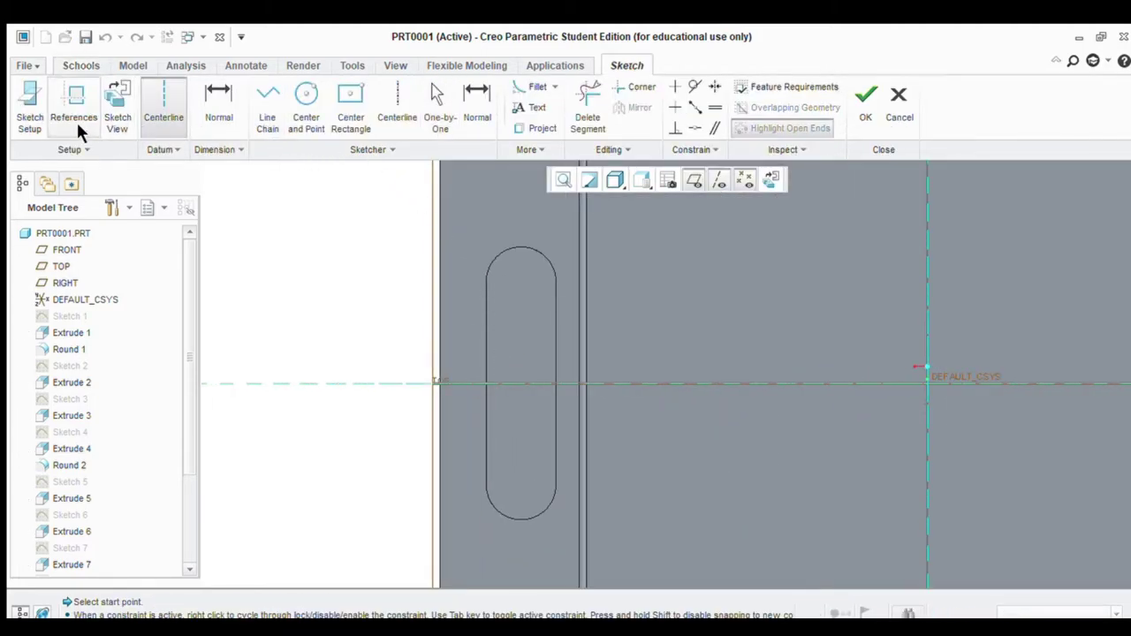
click(486, 348)
click(486, 415)
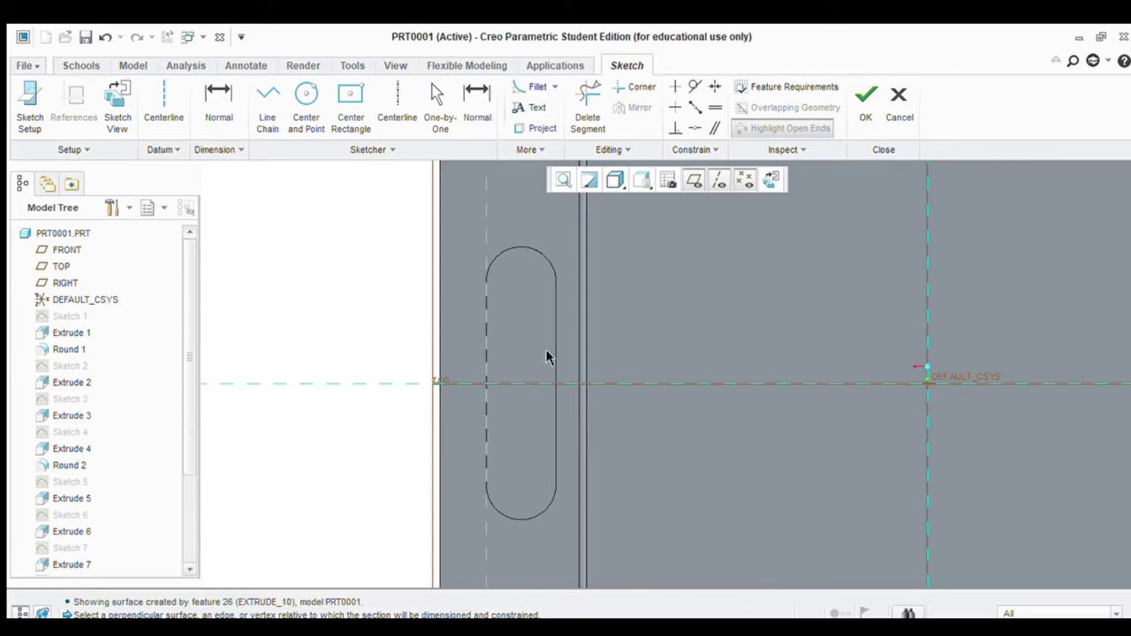
click(554, 361)
middle_click(1083, 283)
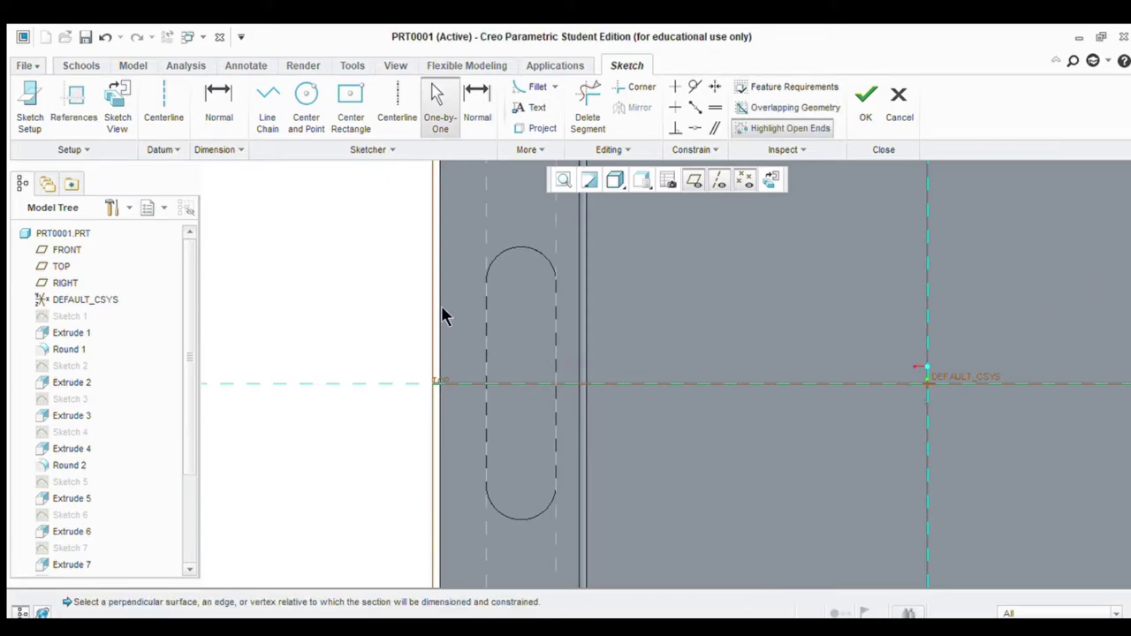
Draw a horizontal line between the two edge references, just below the slot's upper arc
scroll(545, 331, down, 1)
click(266, 102)
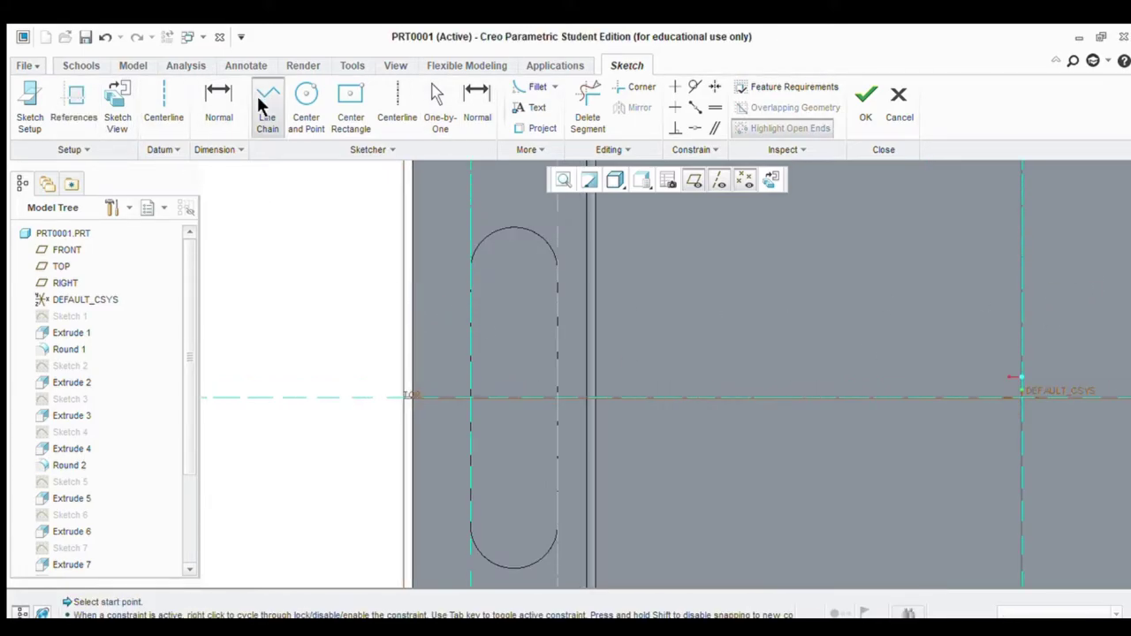
click(470, 283)
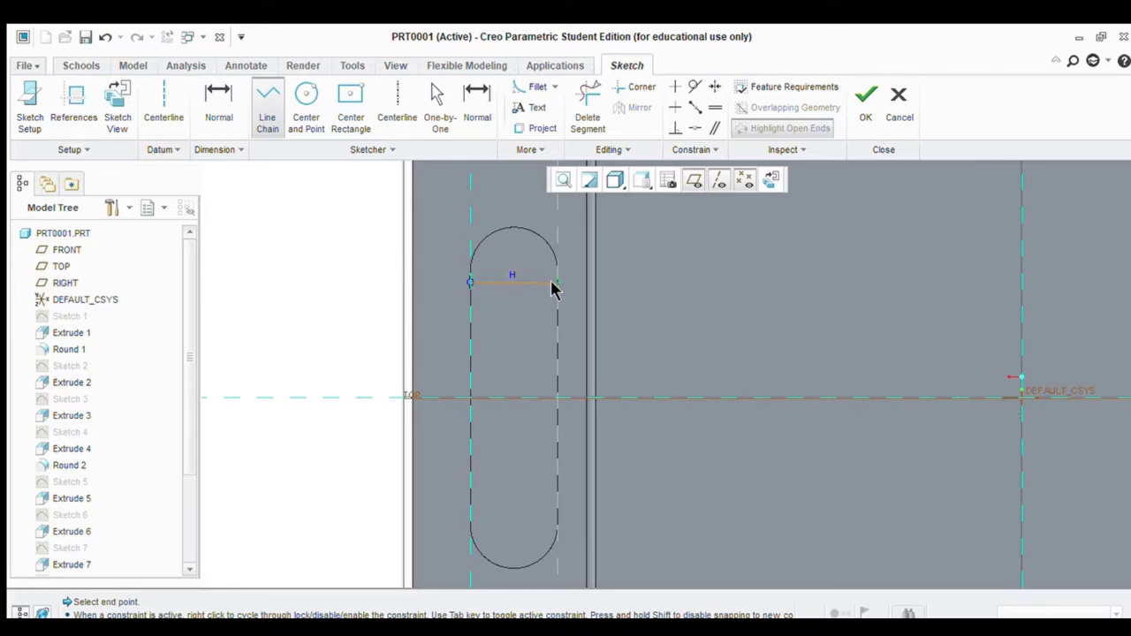
click(555, 284)
middle_click(500, 281)
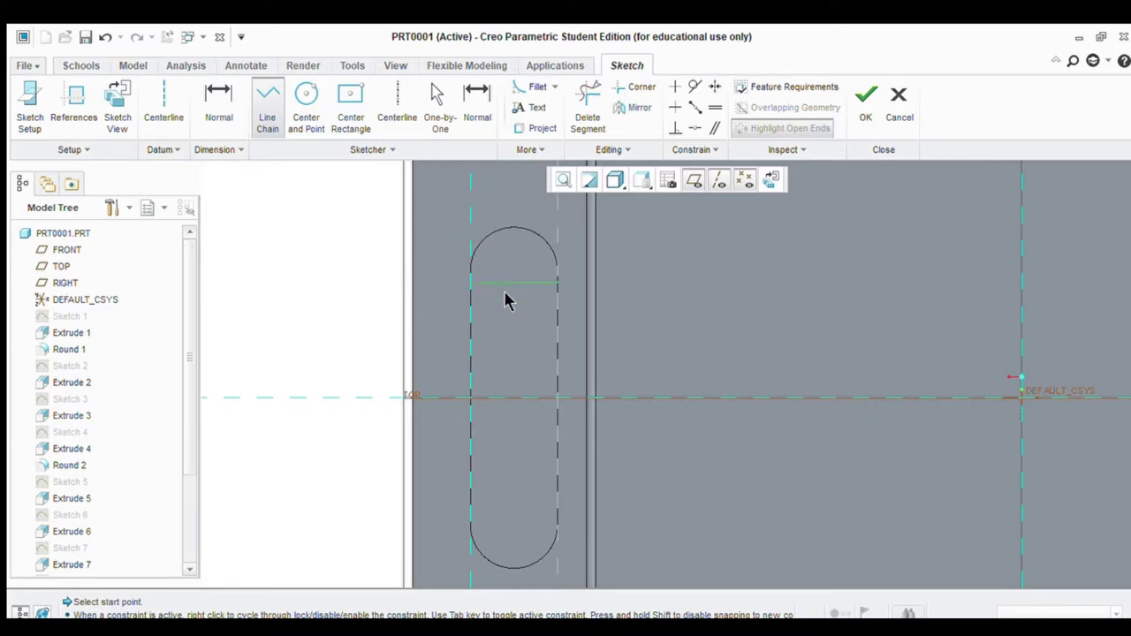
middle_click(506, 300)
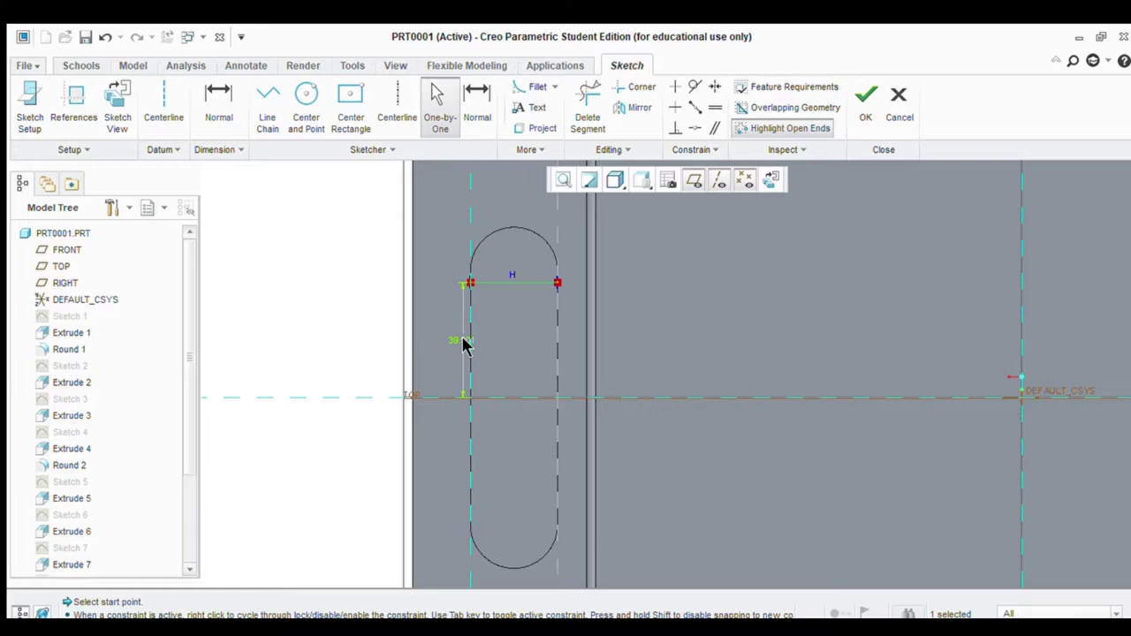
Draw vertical lines from the horizontal line's midpoint to the slot's lower arc and past its upper arc, and trim away the horizontal line
click(268, 105)
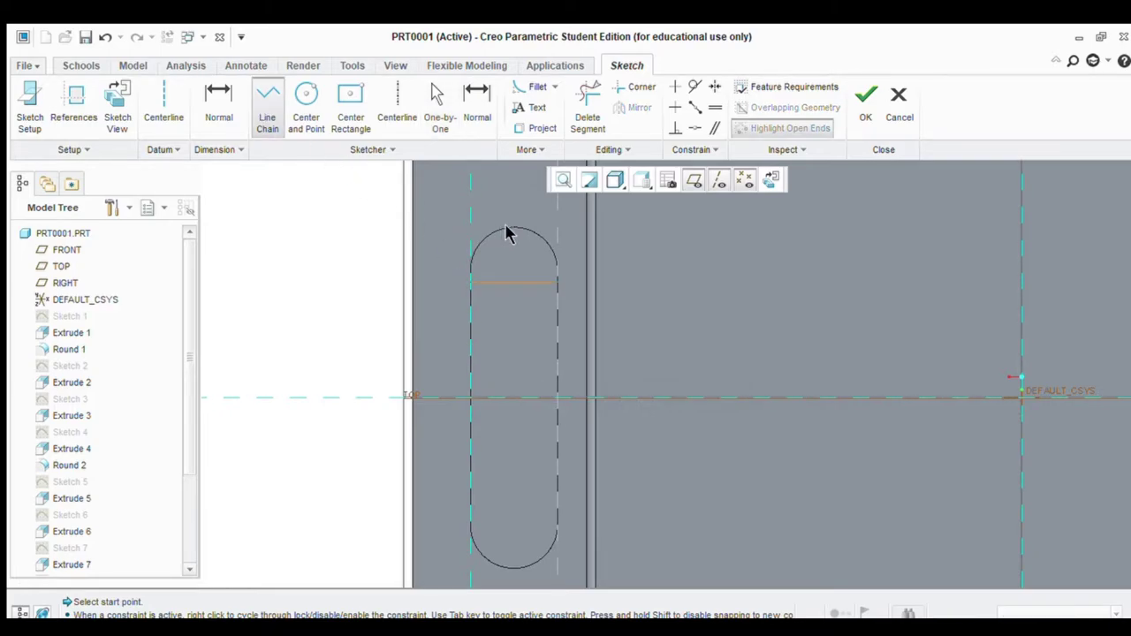
click(511, 284)
click(512, 566)
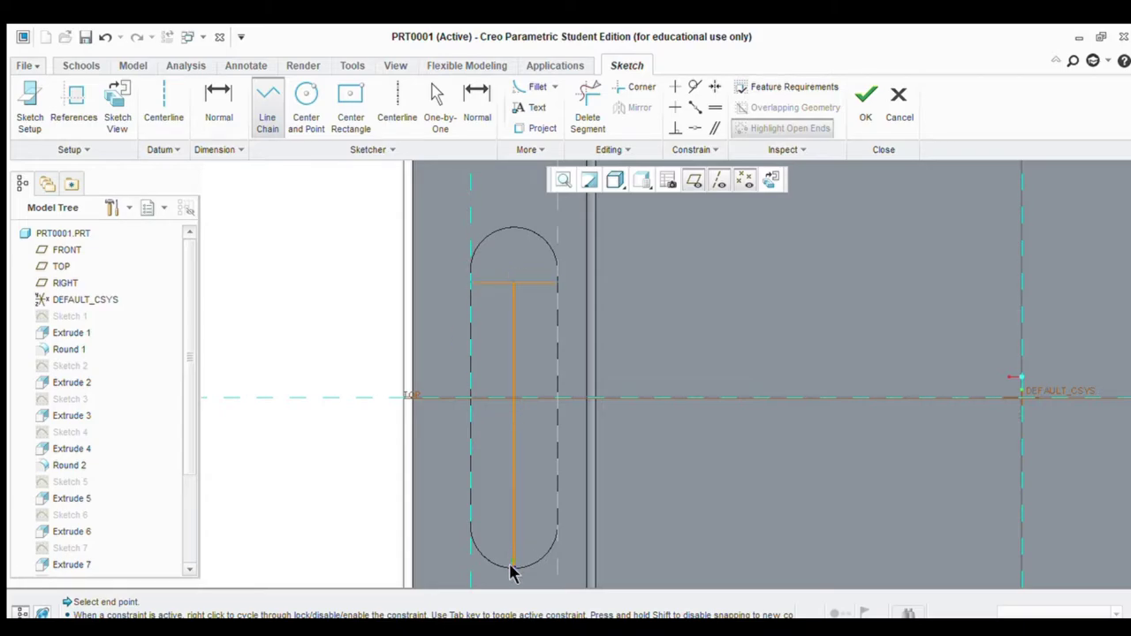
click(514, 228)
middle_click(521, 281)
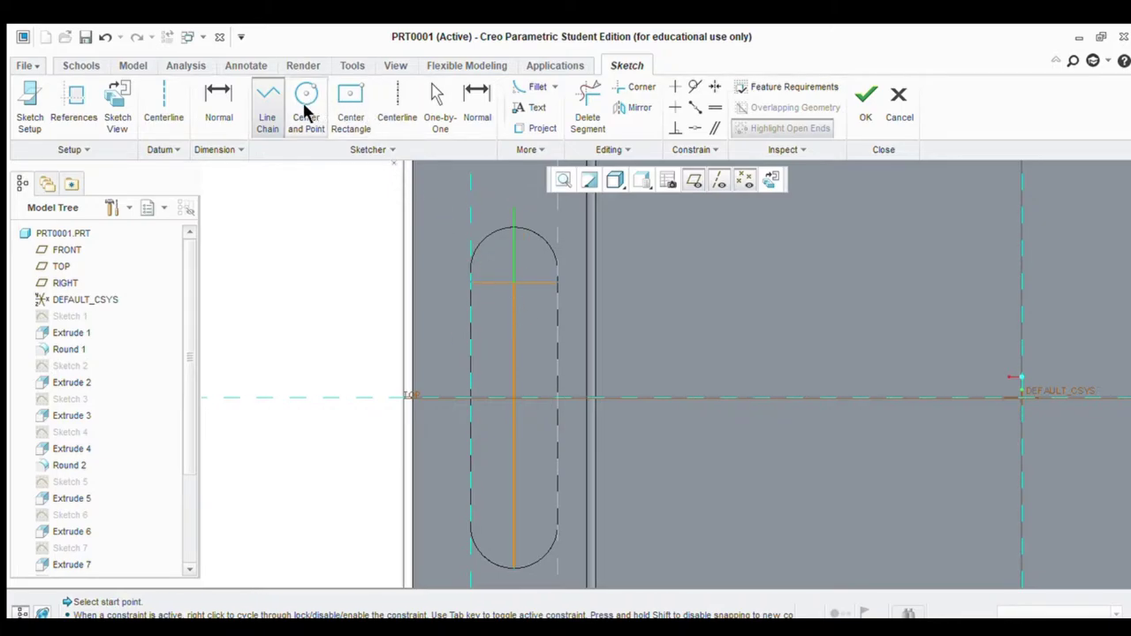
click(574, 122)
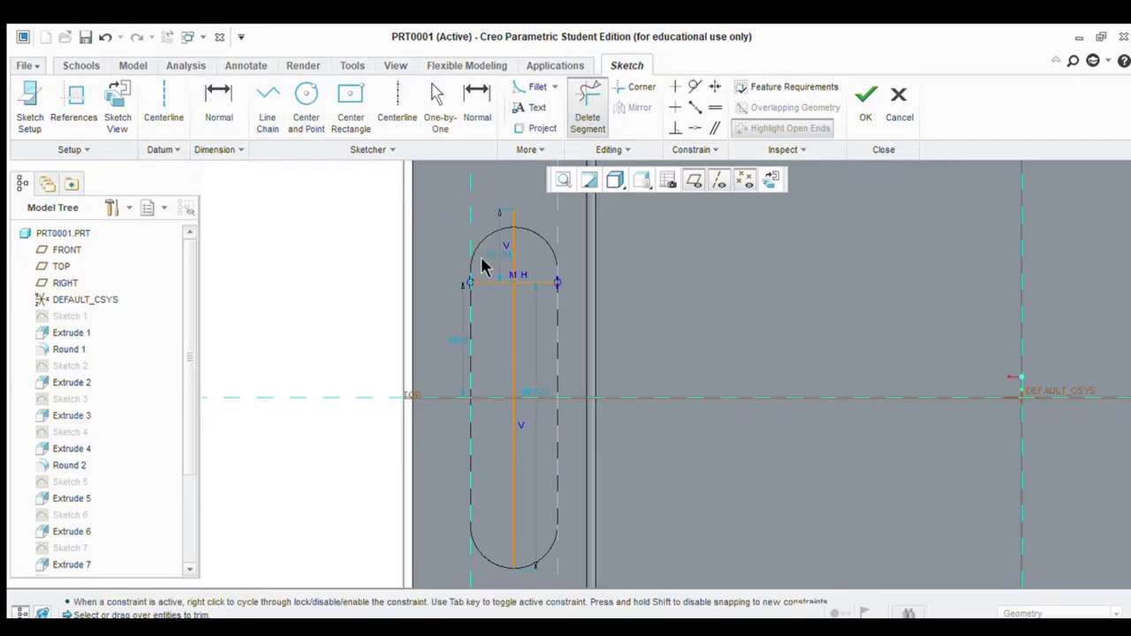
mouse_move(483, 267)
mouse_down()
mouse_move(486, 302)
mouse_move(526, 263)
mouse_move(533, 318)
mouse_up()
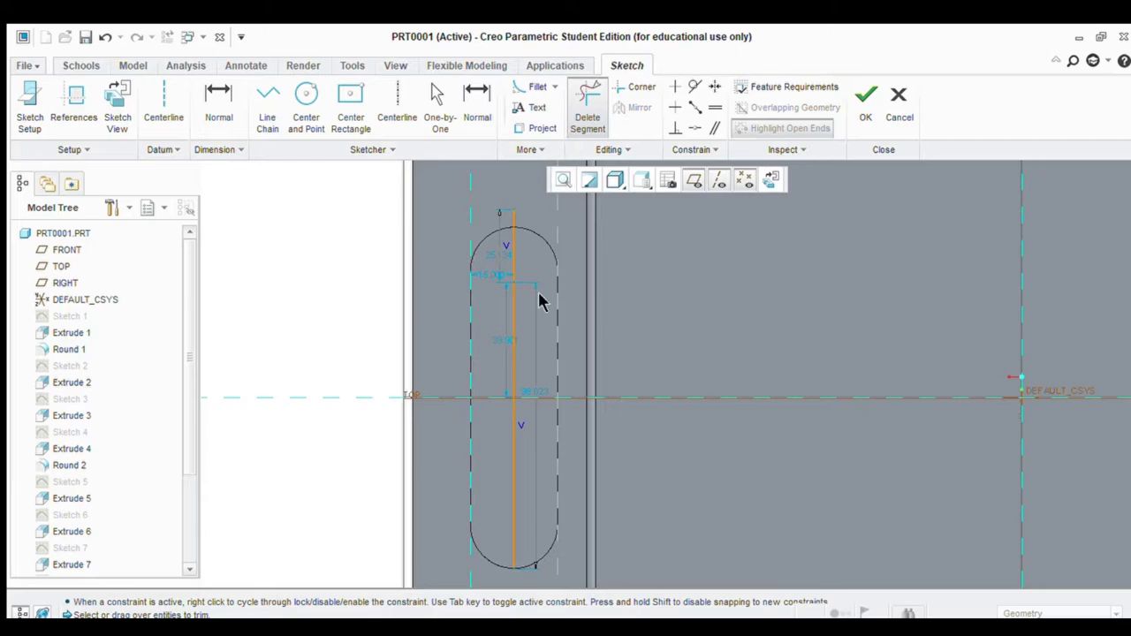
Draw a circle centred where the vertical line crosses the TOP reference and set its diameter to 15
click(306, 111)
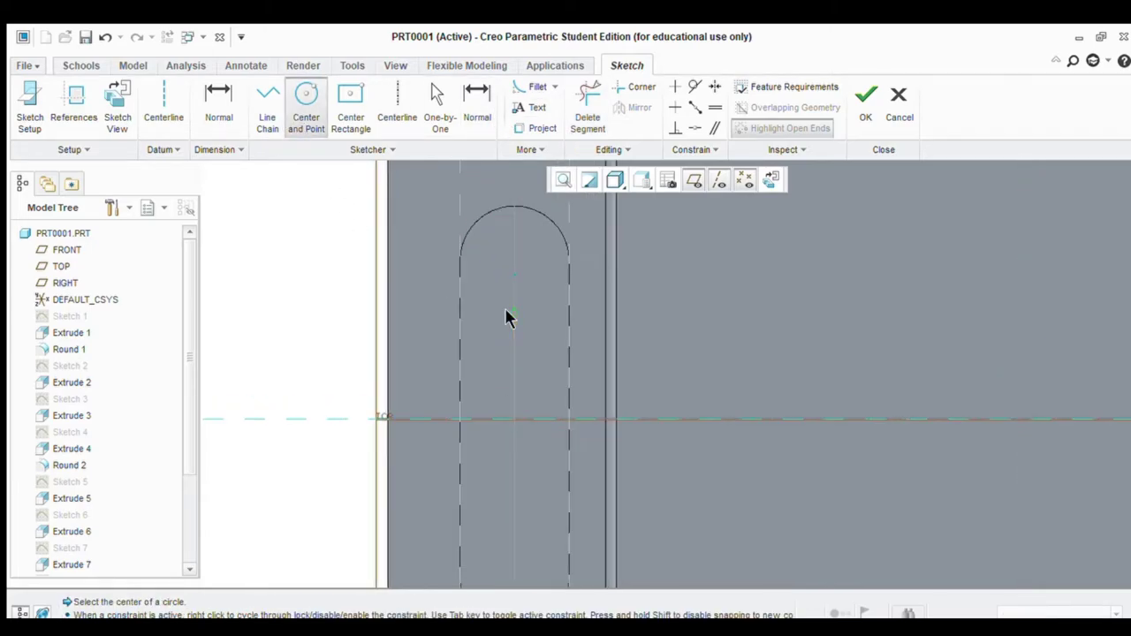
click(512, 418)
click(530, 402)
middle_click(530, 398)
double_click(457, 390)
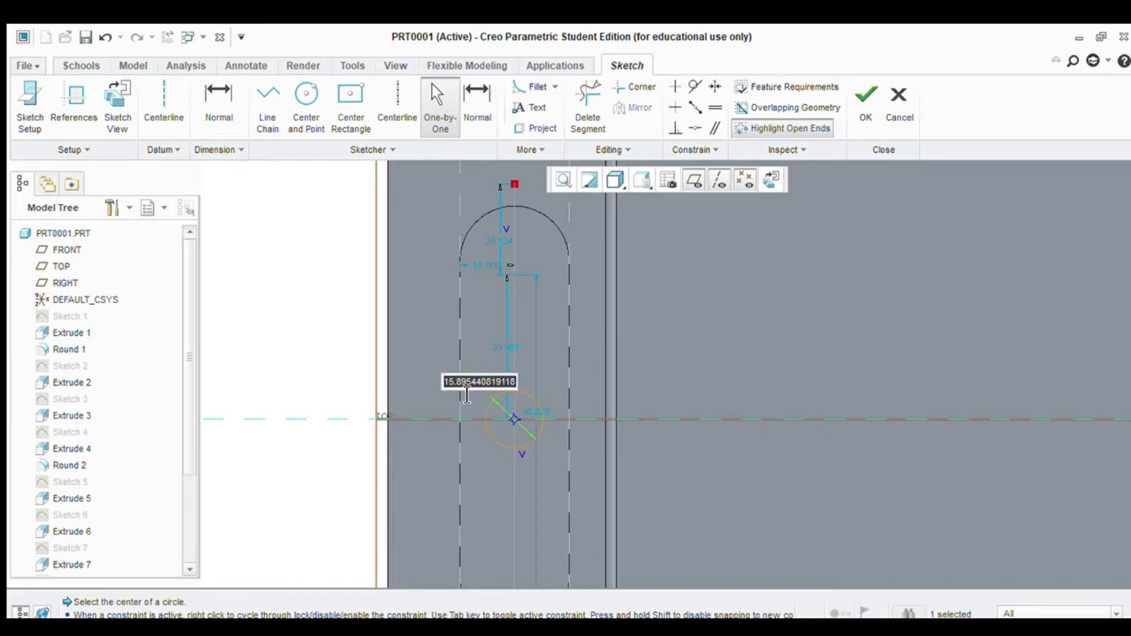
text(15)
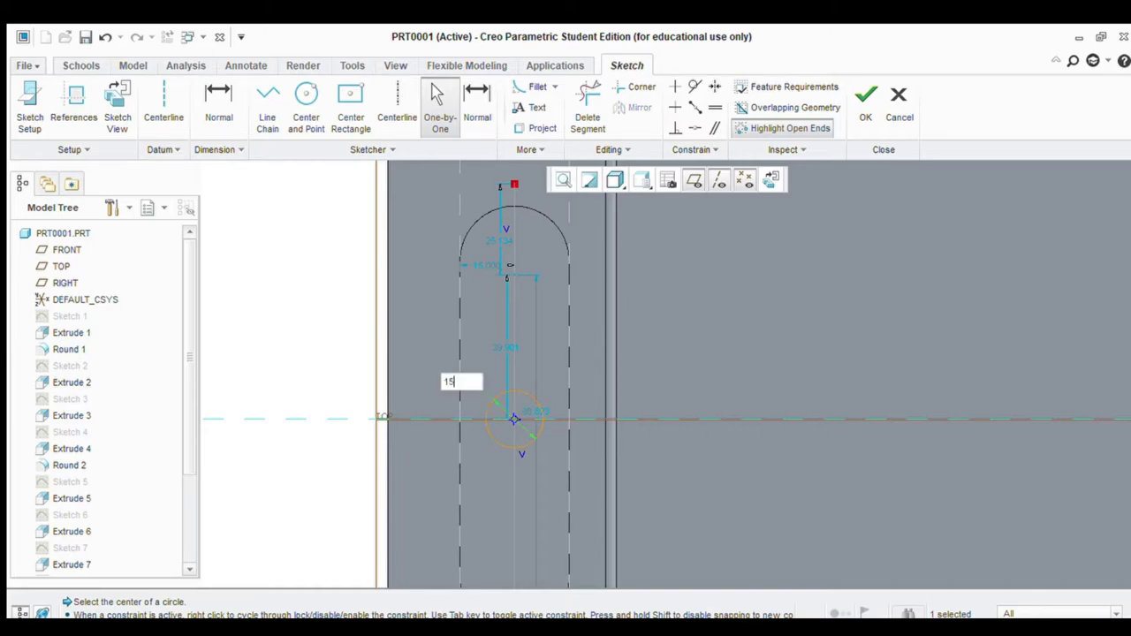
key(Return)
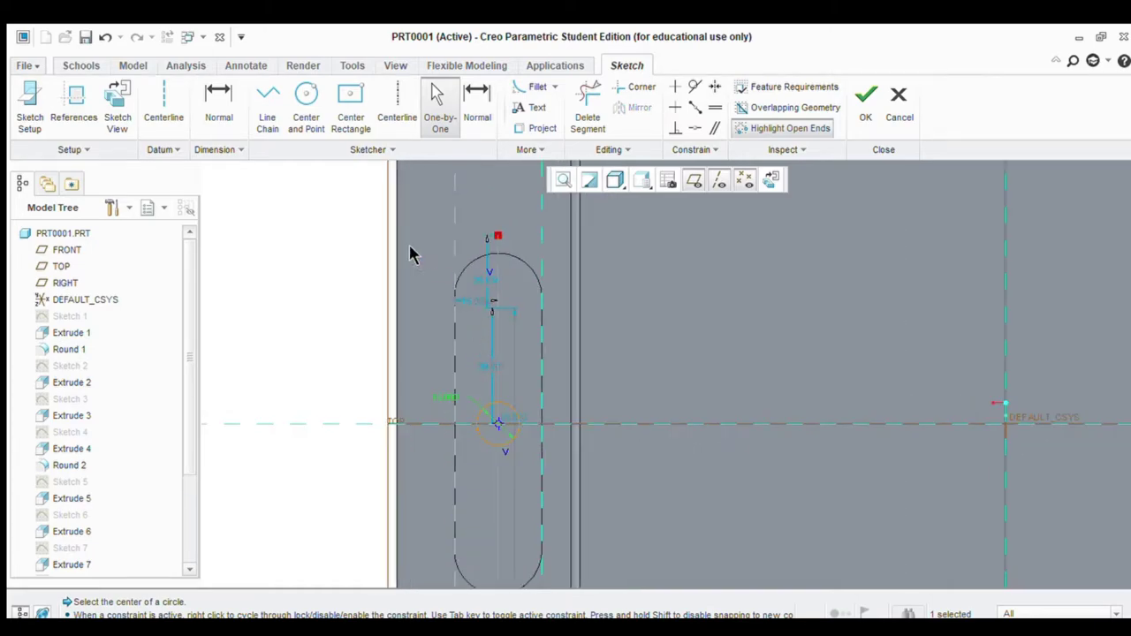
Draw two circles of equal radius on the vertical line above the 15-diameter circle
click(299, 131)
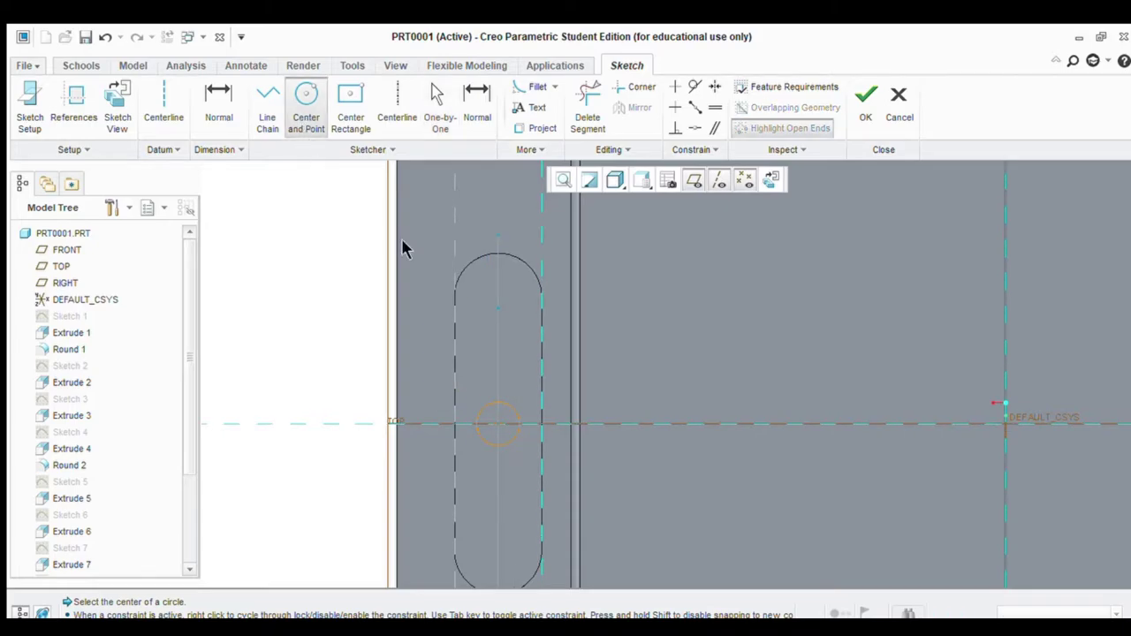
click(499, 357)
click(510, 351)
click(493, 295)
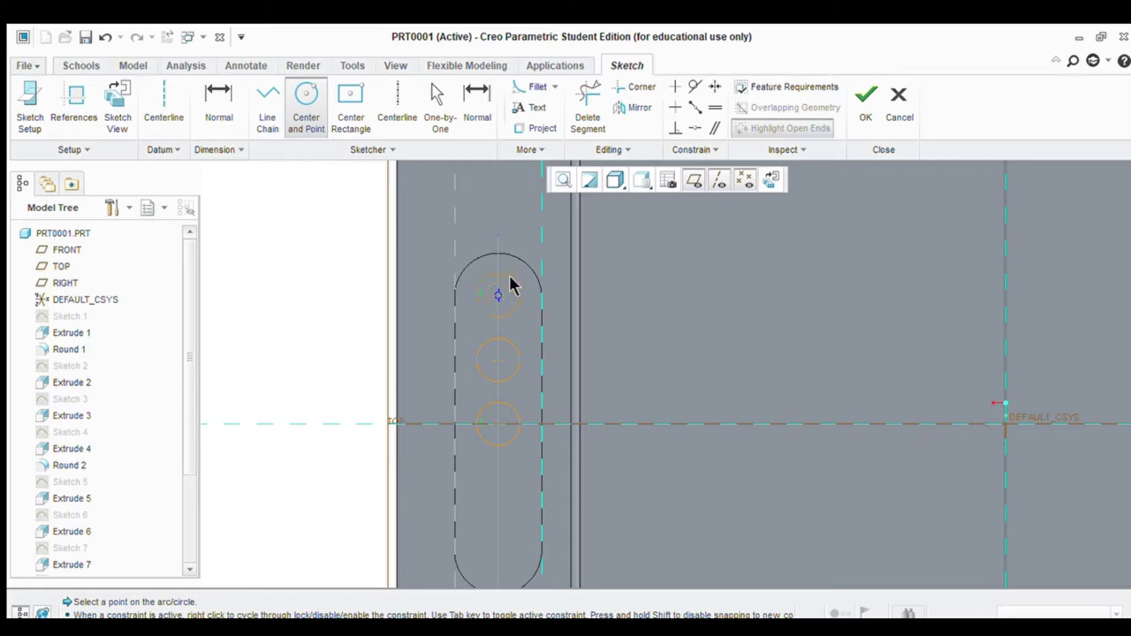
click(510, 286)
Draw one more circle of equal radius on the vertical line below the TOP reference
mouse_move(485, 344)
shift+middle_down()
mouse_move(480, 498)
mouse_move(465, 389)
shift+middle_up()
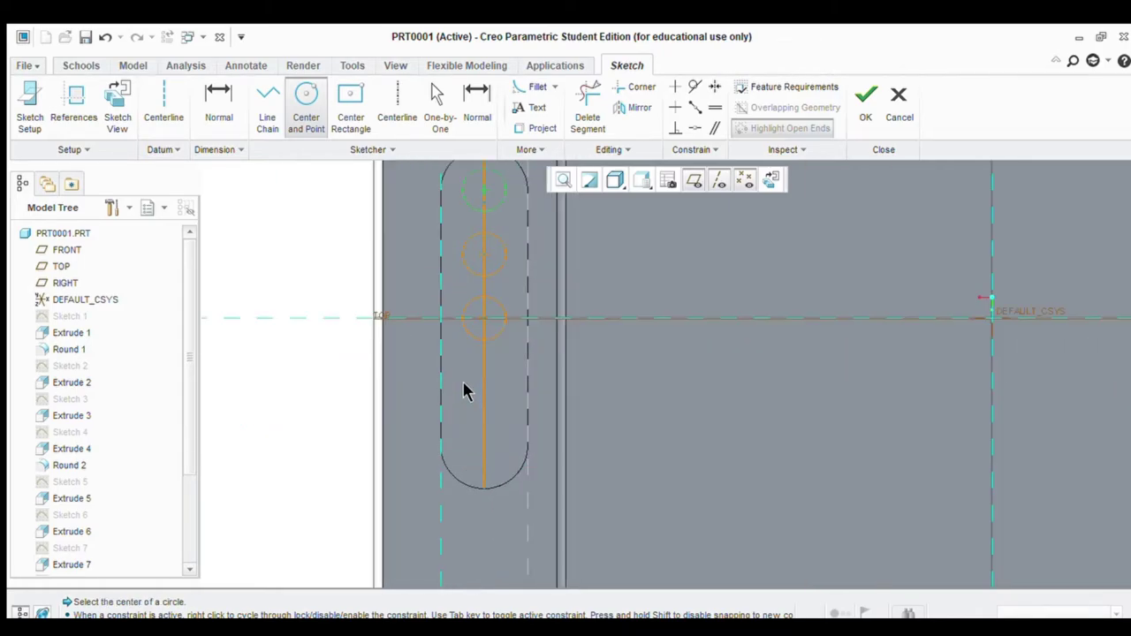
click(484, 376)
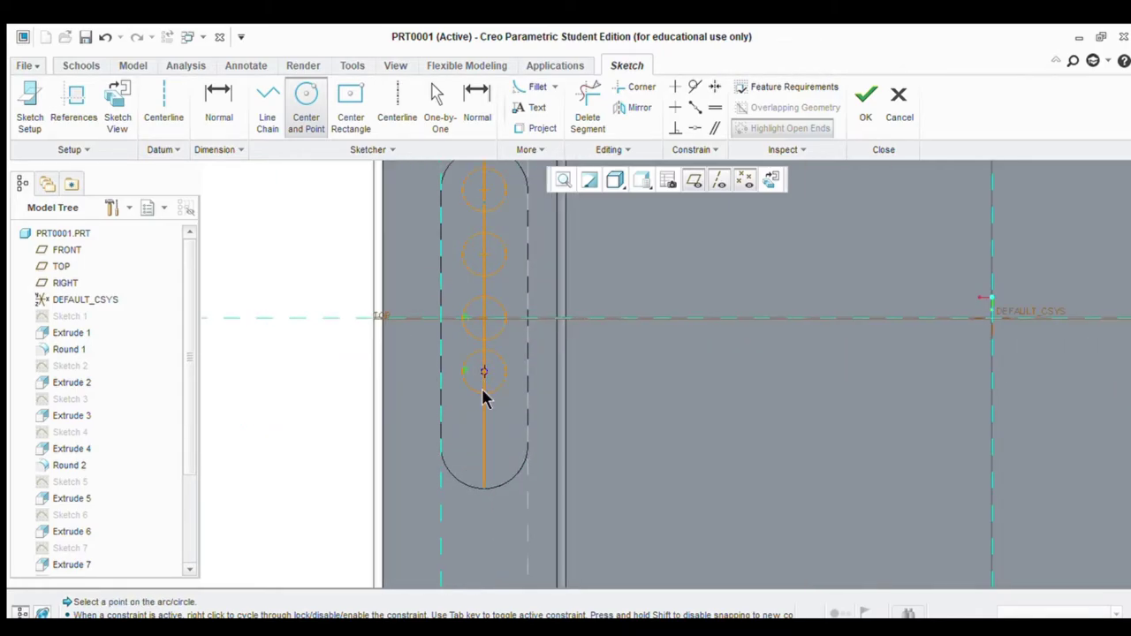
click(482, 398)
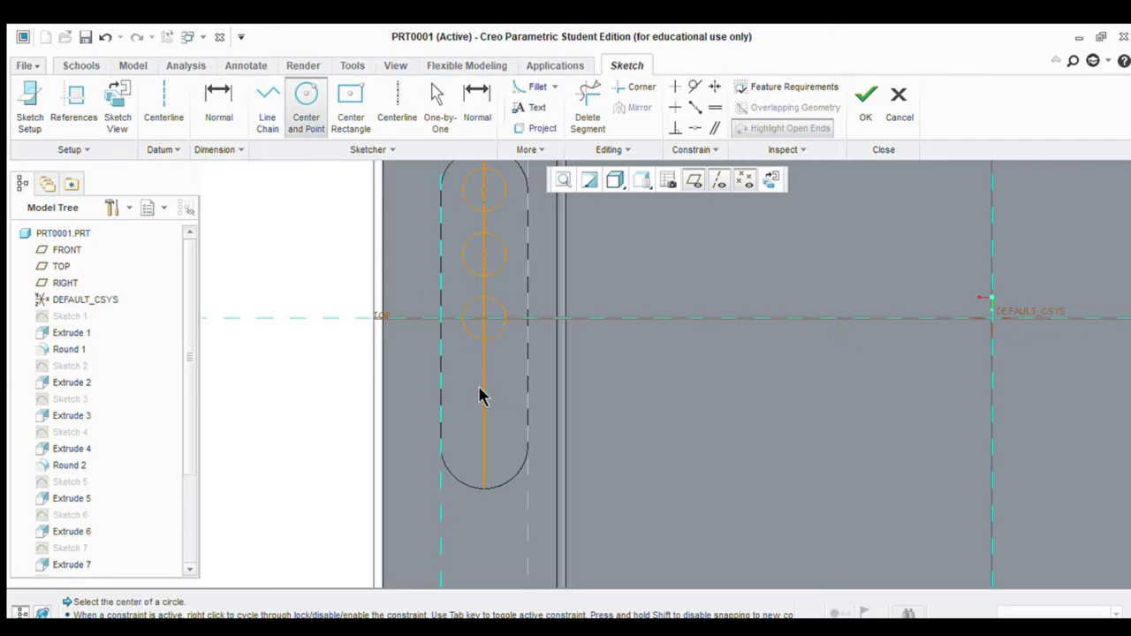
click(484, 389)
click(496, 379)
Draw a center rectangle about 19 wide and 9.5 high on the vertical line, below the lowest circle
click(335, 130)
scroll(441, 424, down, 3)
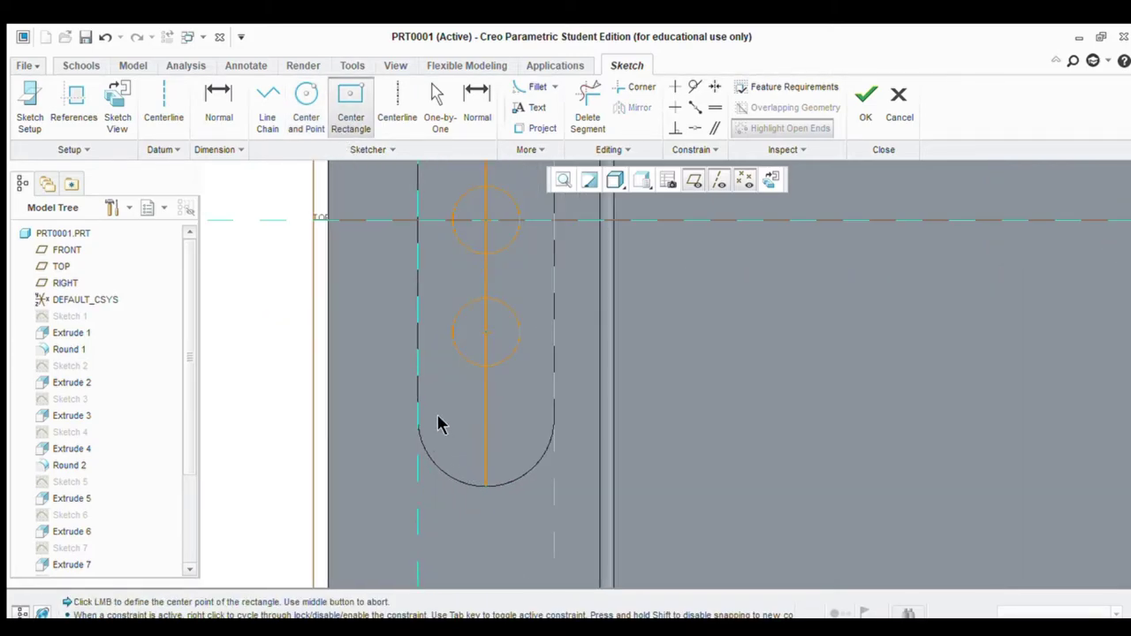
click(442, 400)
middle_click(486, 431)
click(485, 418)
click(524, 403)
scroll(477, 438, down, 3)
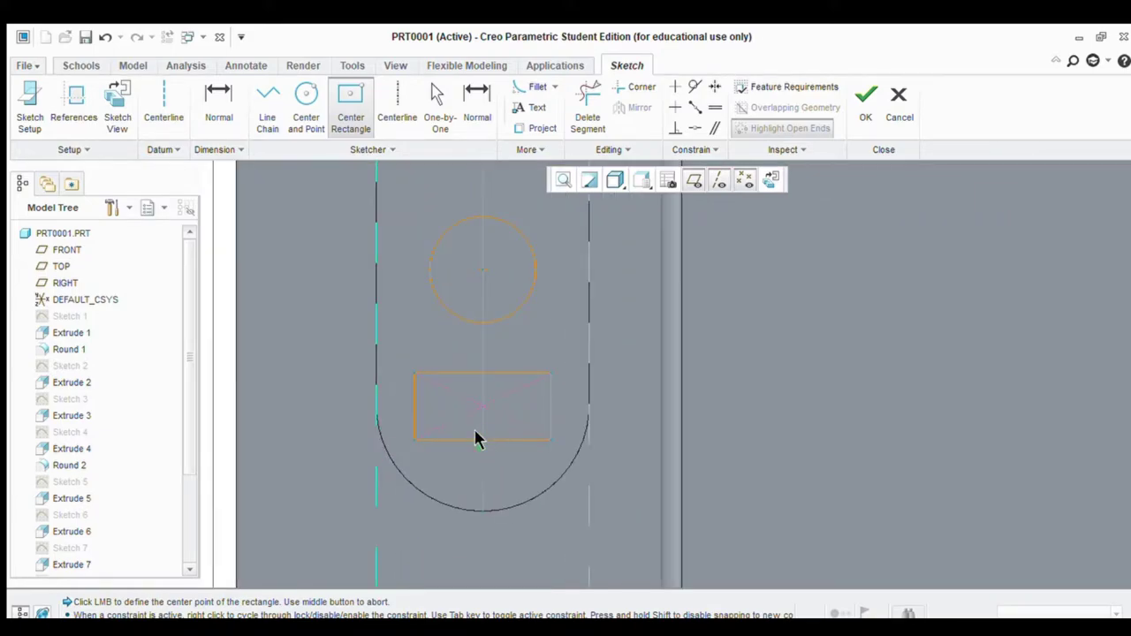
Trim away the rectangle's two vertical sides and the part of the vertical line below and inside the lowest circle
click(584, 111)
click(414, 406)
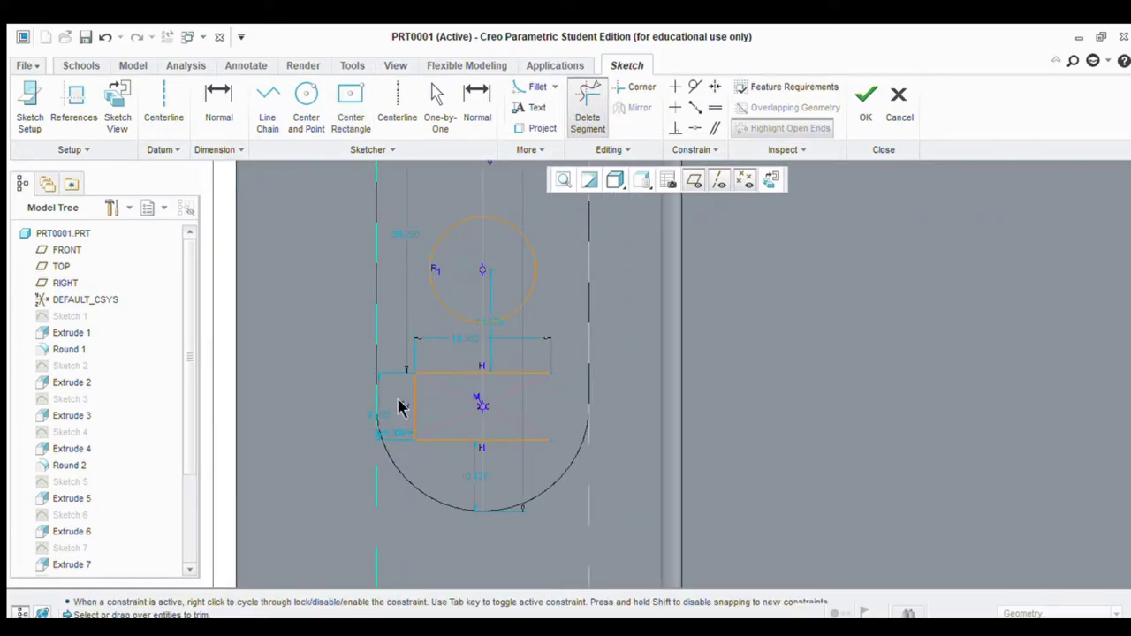
click(450, 507)
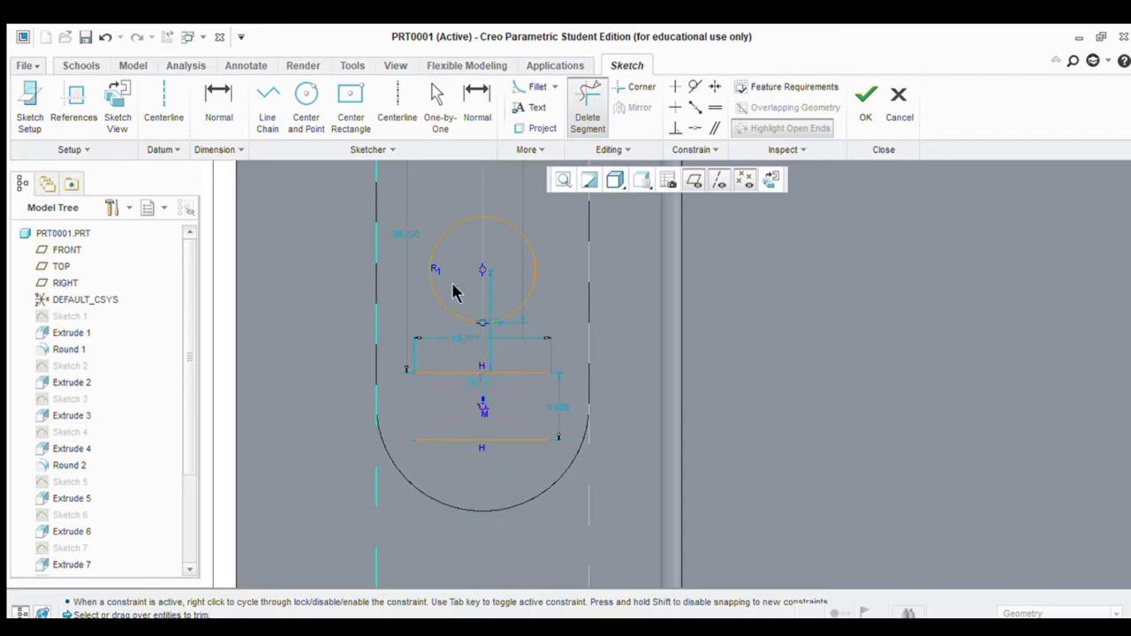
scroll(494, 455, up, 3)
scroll(437, 323, down, 1)
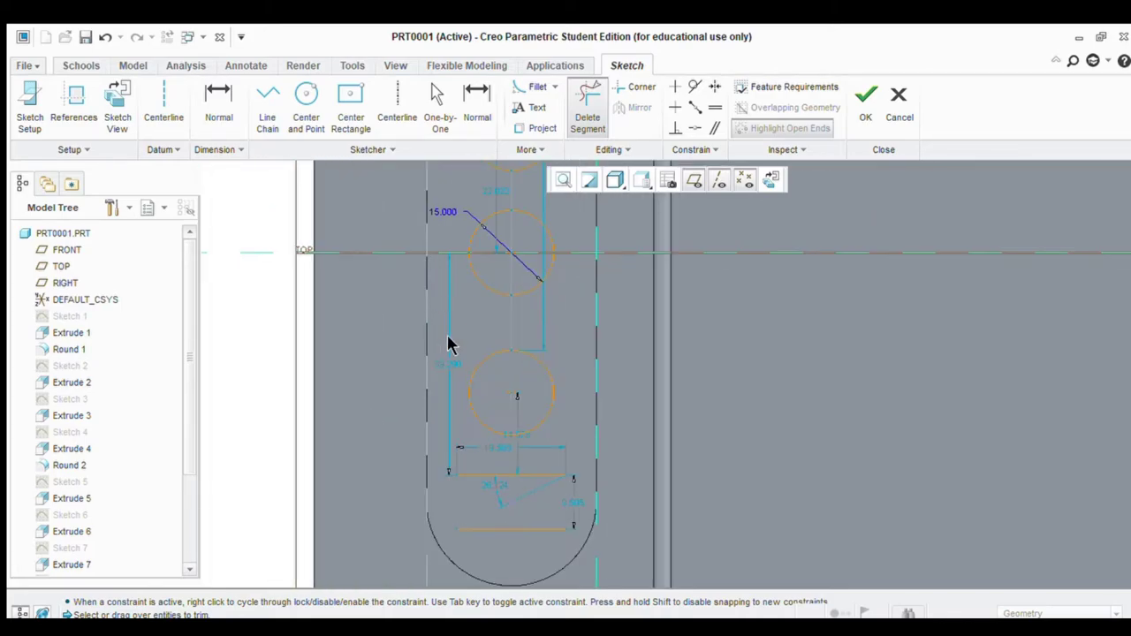
scroll(512, 329, down, 3)
click(499, 318)
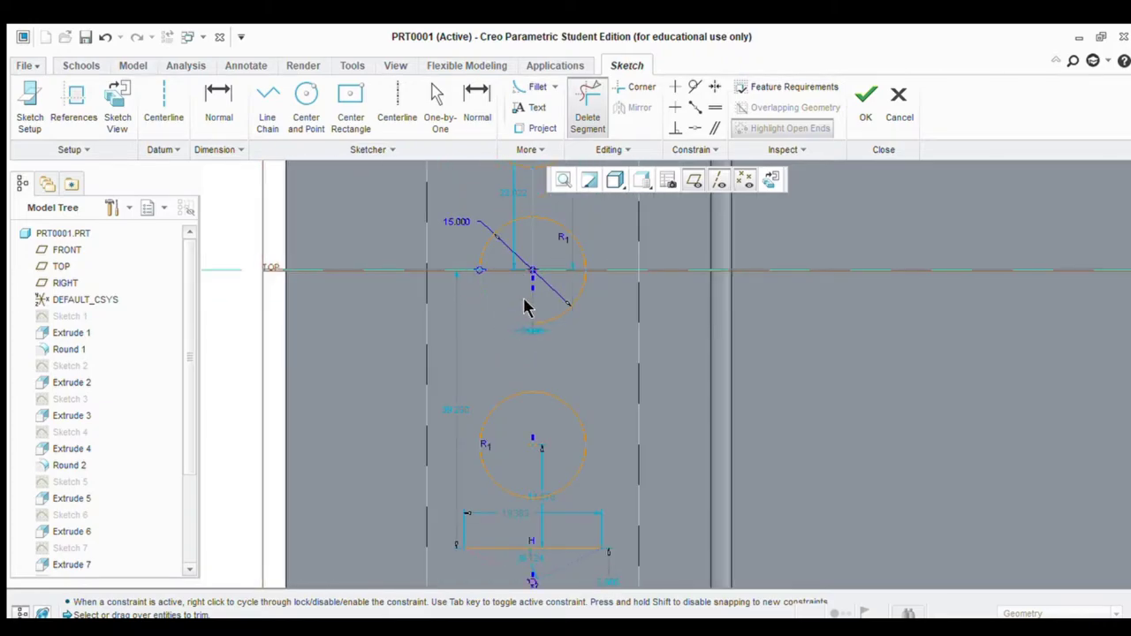
middle_click(463, 371)
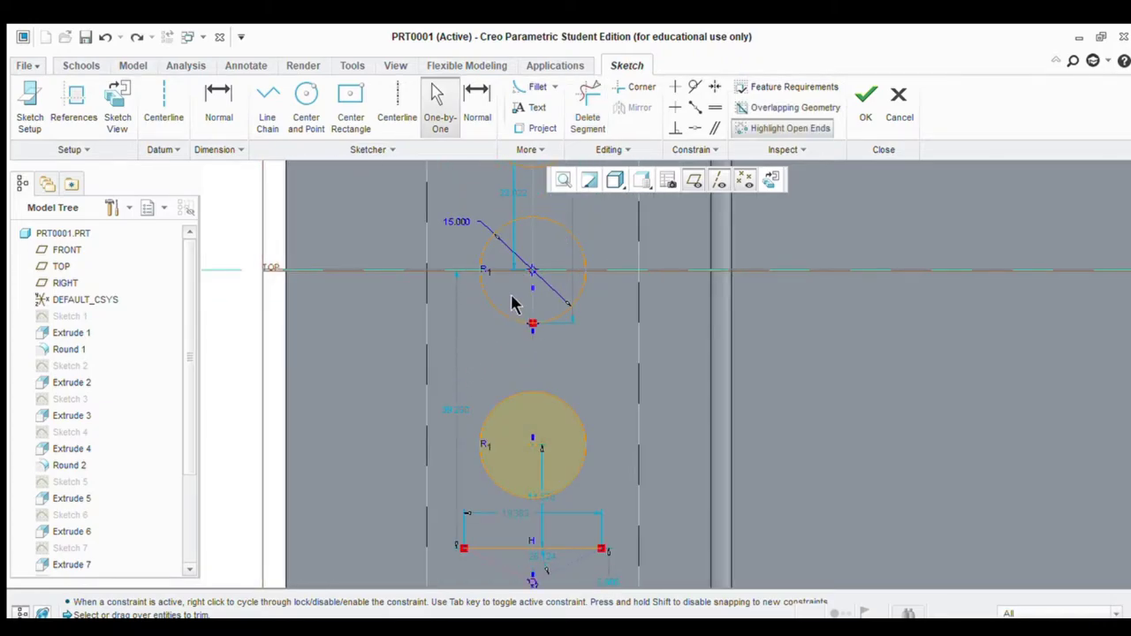
click(587, 106)
click(587, 265)
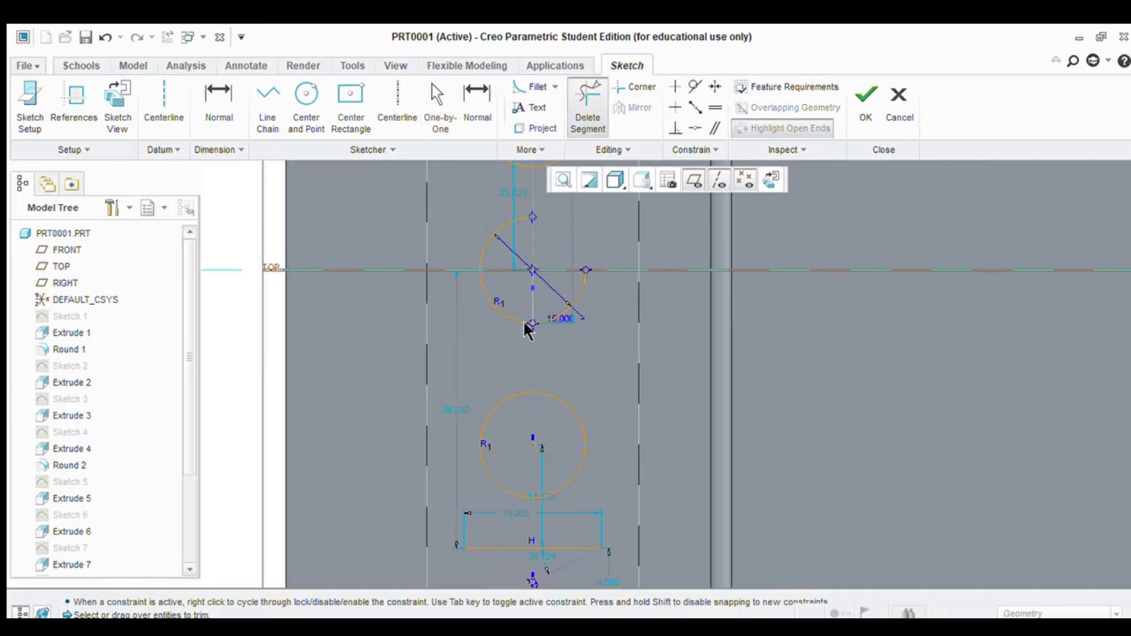
key(ctrl+z)
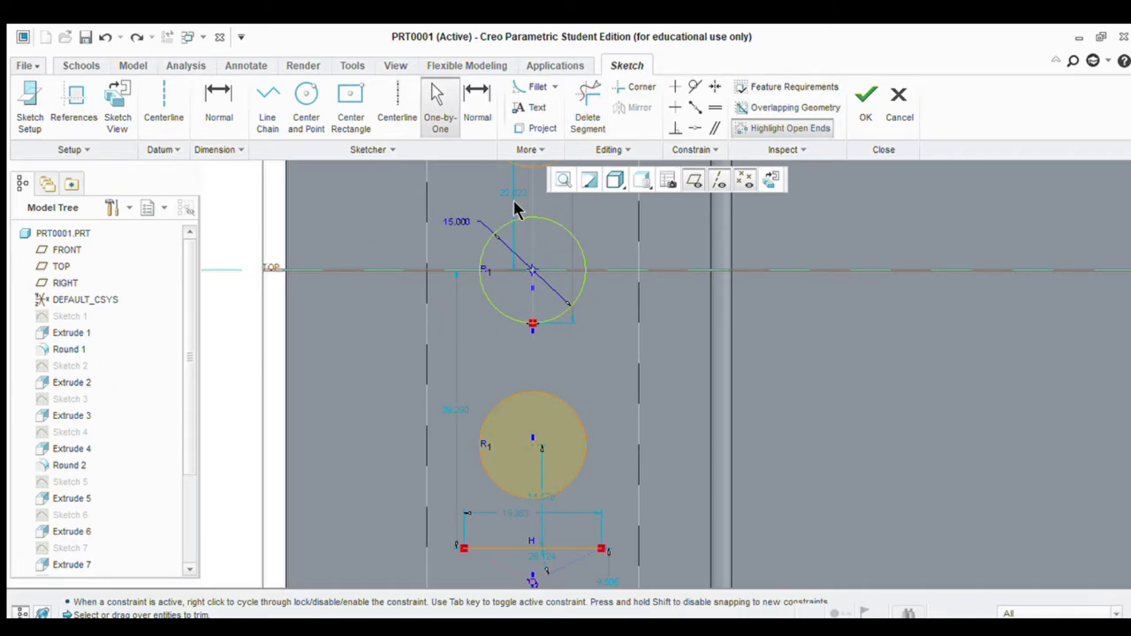
Trim away the remaining segments of the vertical line inside, between and above the circles
click(590, 108)
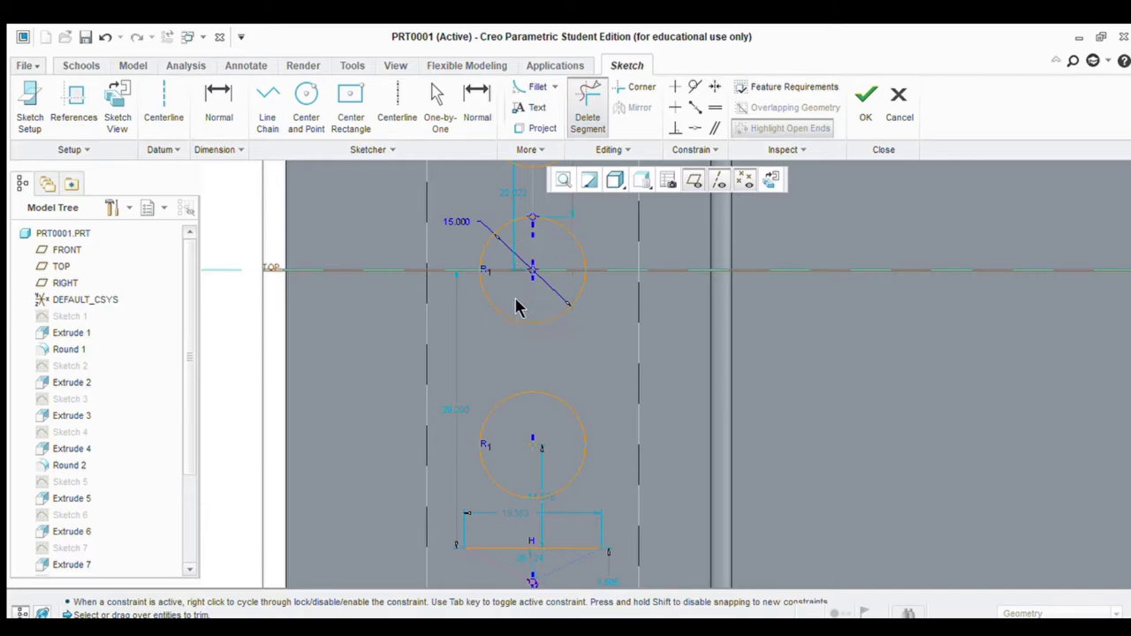
mouse_move(517, 303)
middle_down()
mouse_move(517, 227)
mouse_move(508, 225)
middle_up()
drag(513, 231, 543, 212)
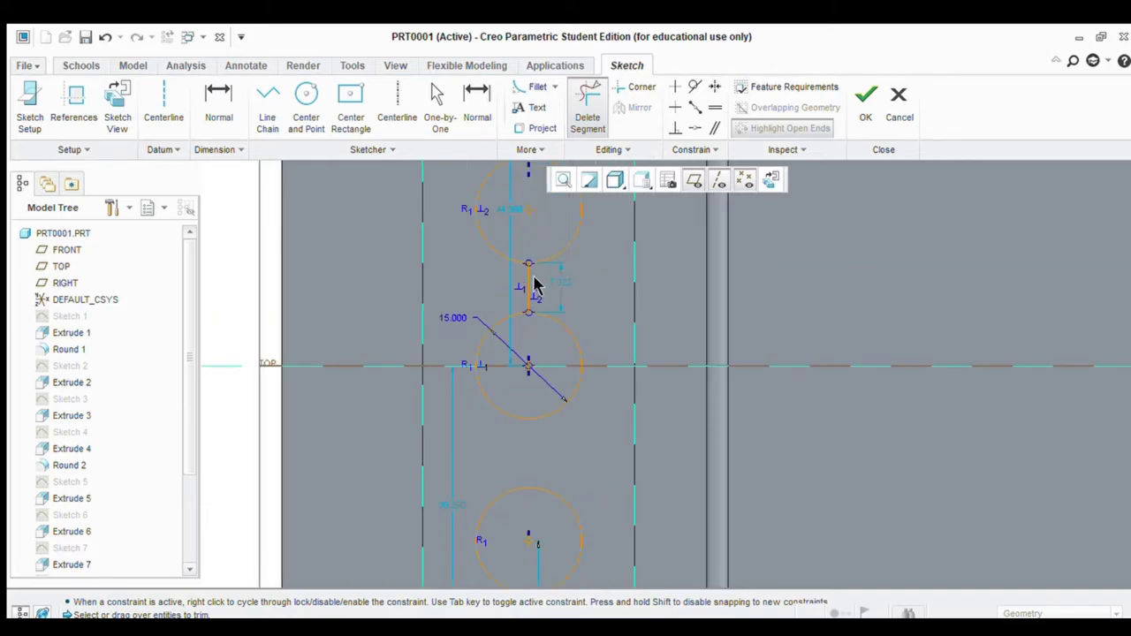
click(533, 295)
scroll(508, 363, down, 3)
scroll(512, 235, up, 3)
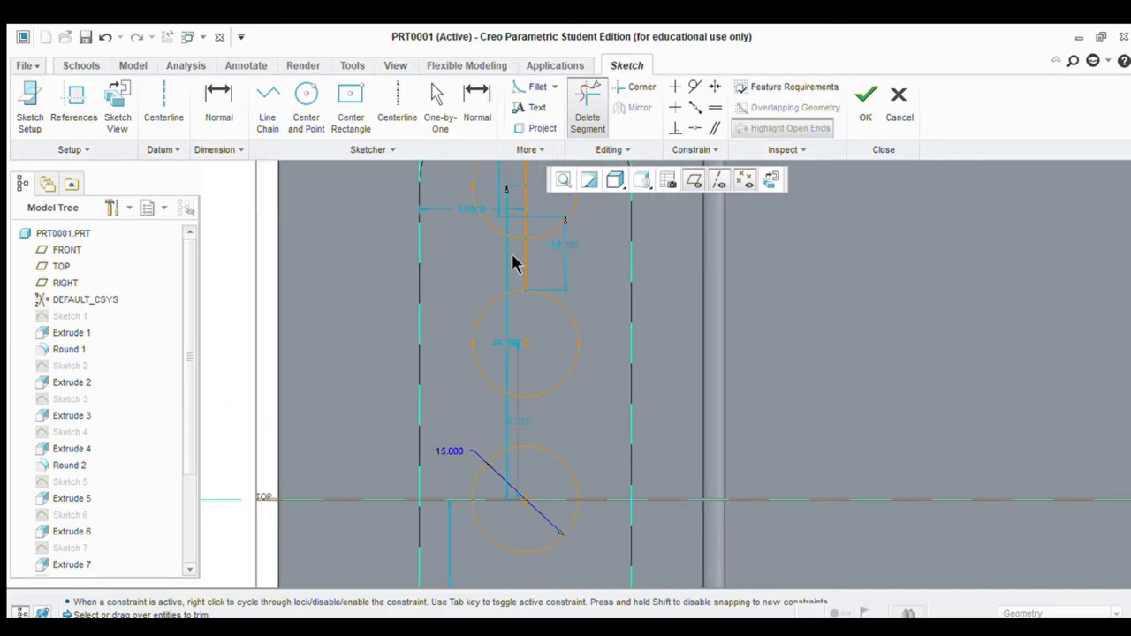
scroll(519, 221, up, 2)
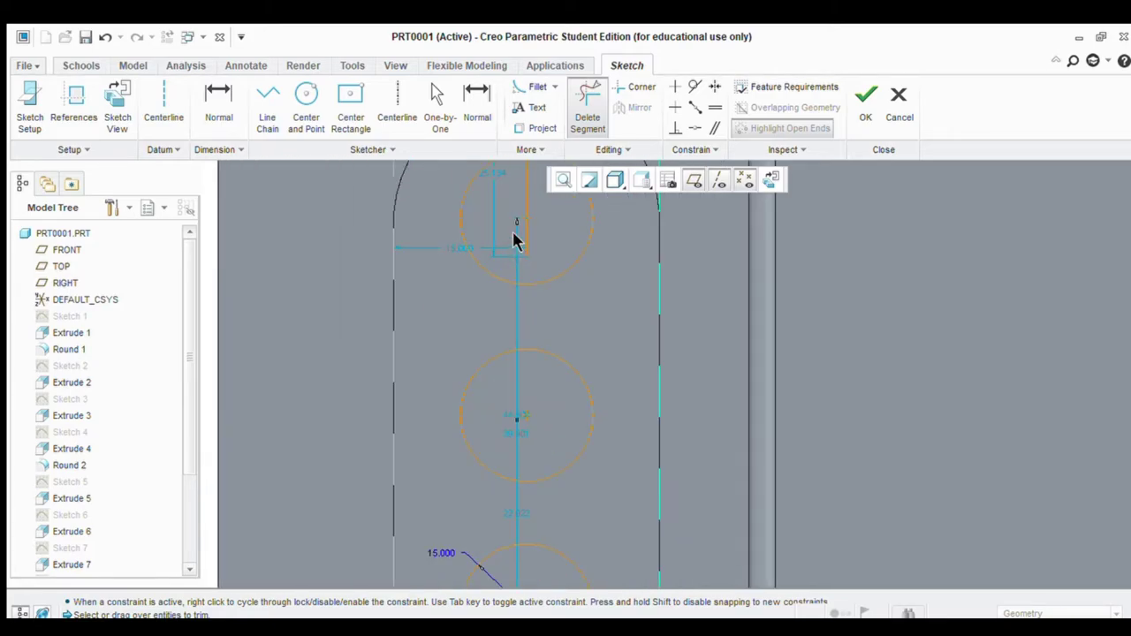
scroll(520, 216, down, 3)
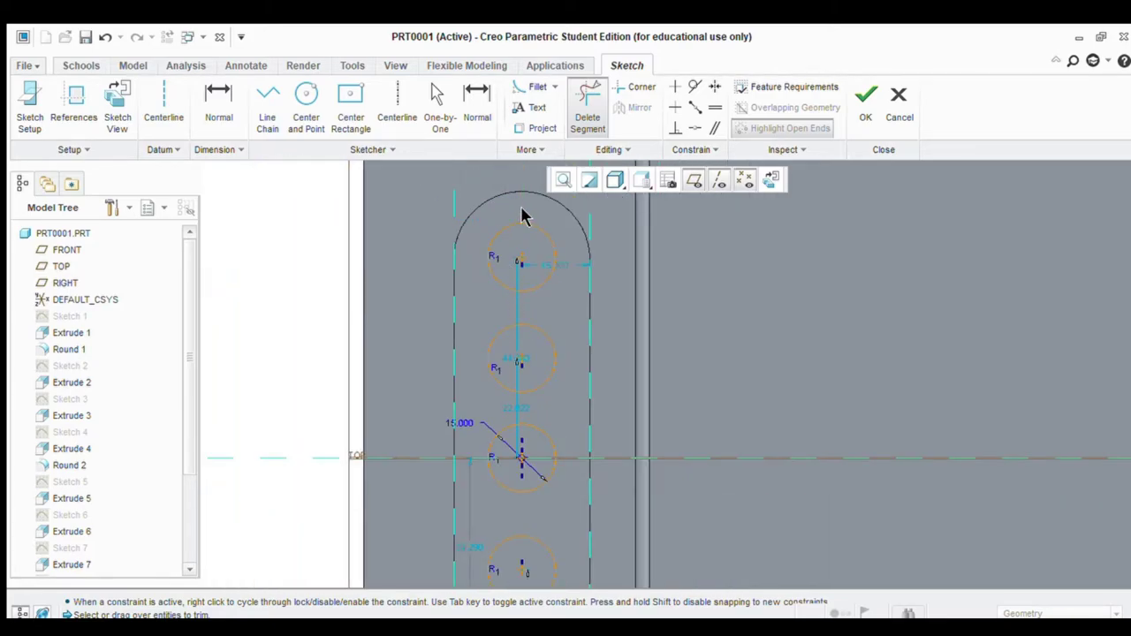
scroll(504, 346, down, 2)
scroll(492, 507, up, 5)
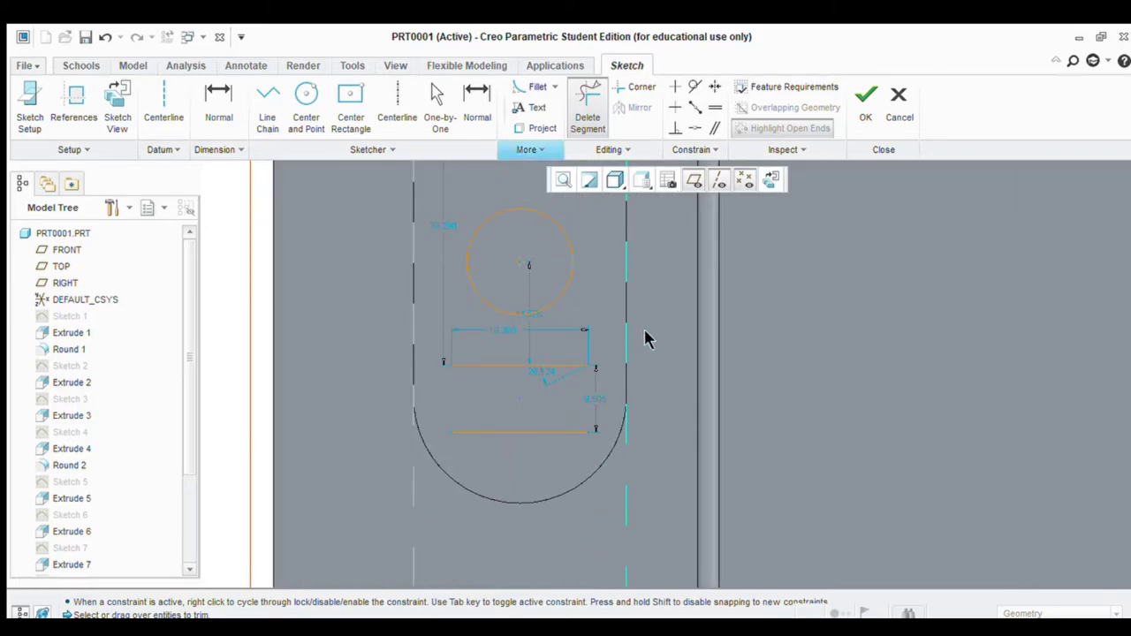
Close both open ends of the trimmed rectangle with outward-bulging conic arcs and complete the sketch
middle_click(636, 409)
scroll(636, 409, up, 2)
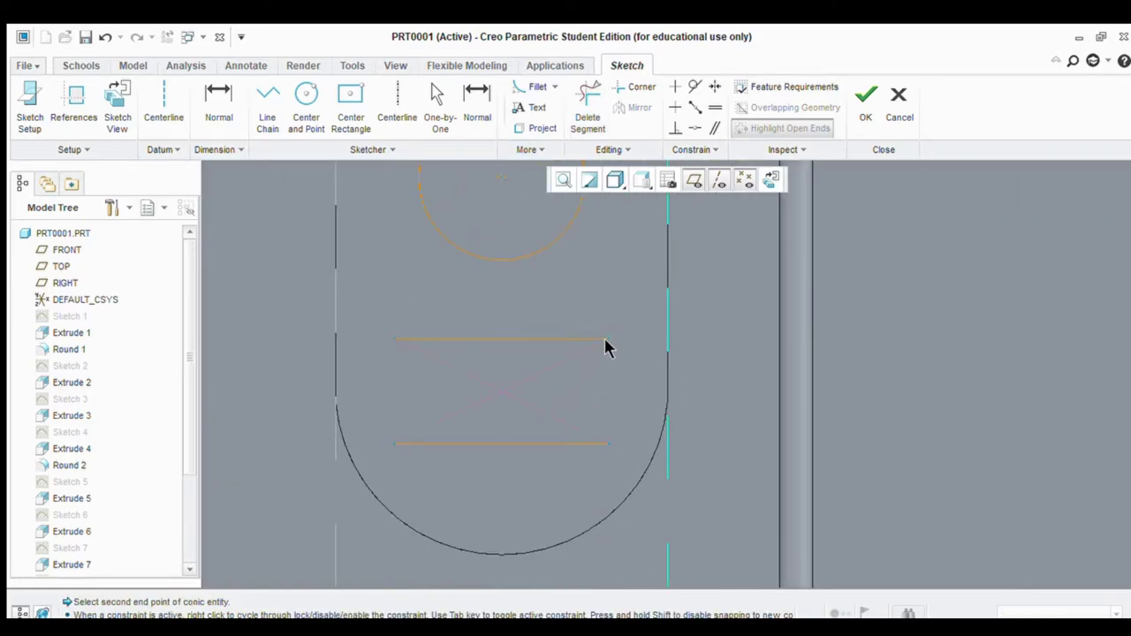
click(606, 444)
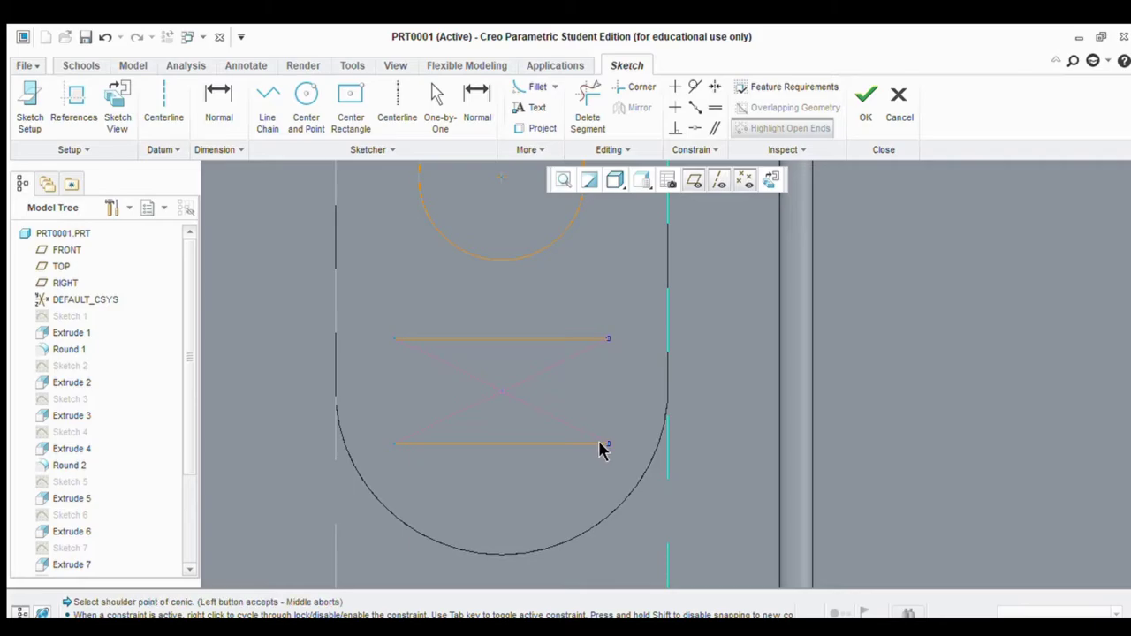
click(630, 398)
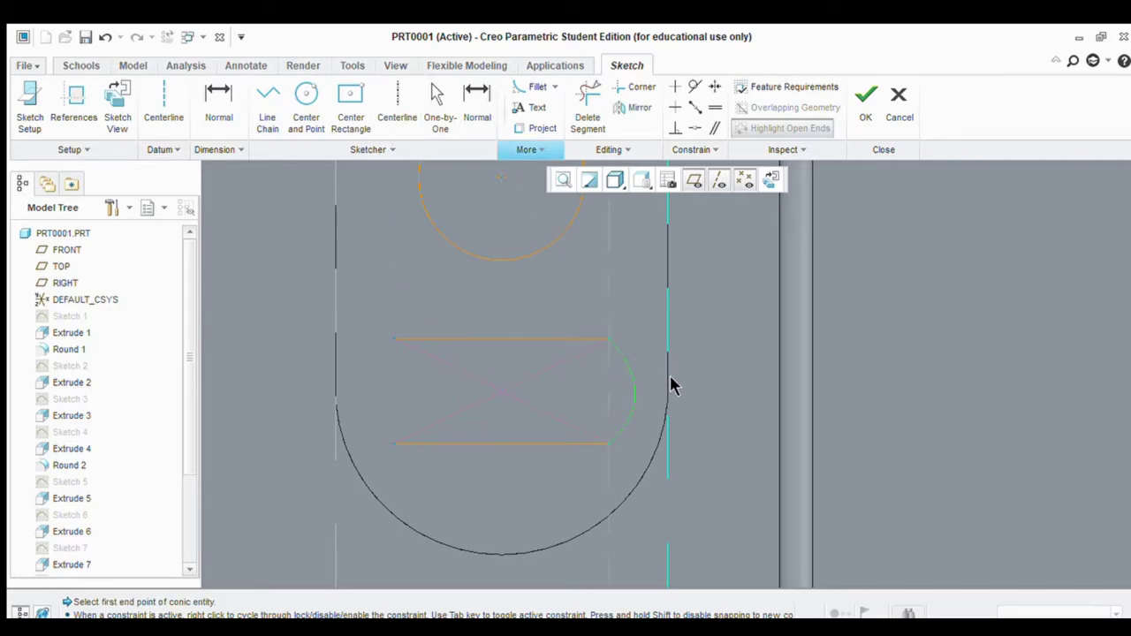
click(394, 340)
click(394, 443)
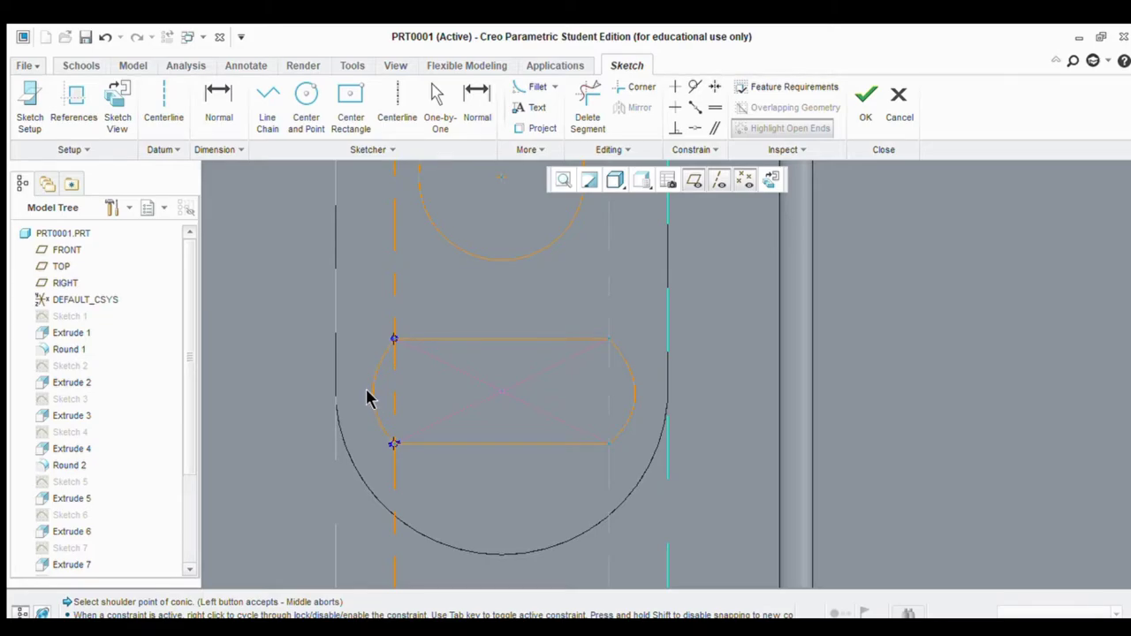
click(369, 397)
scroll(574, 452, down, 3)
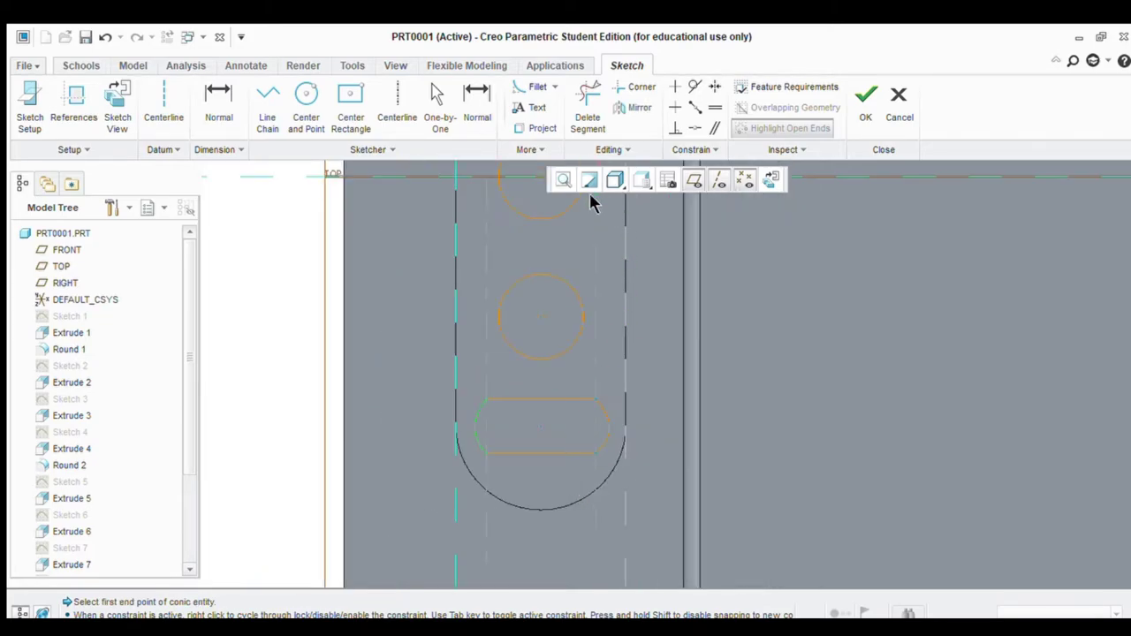
click(541, 128)
scroll(553, 368, down, 3)
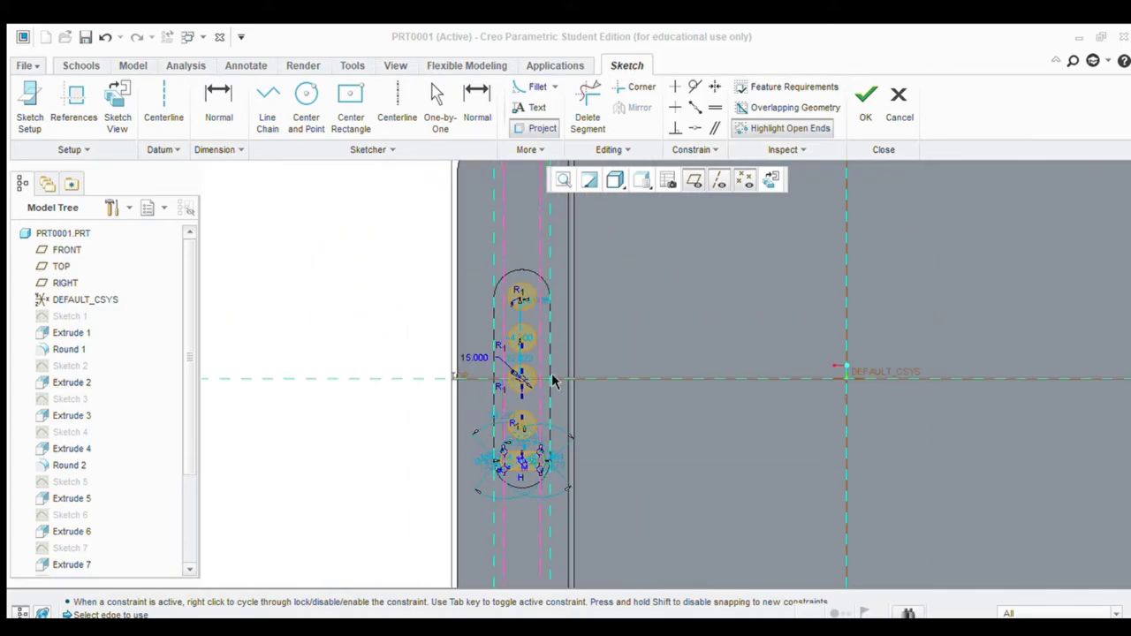
click(864, 97)
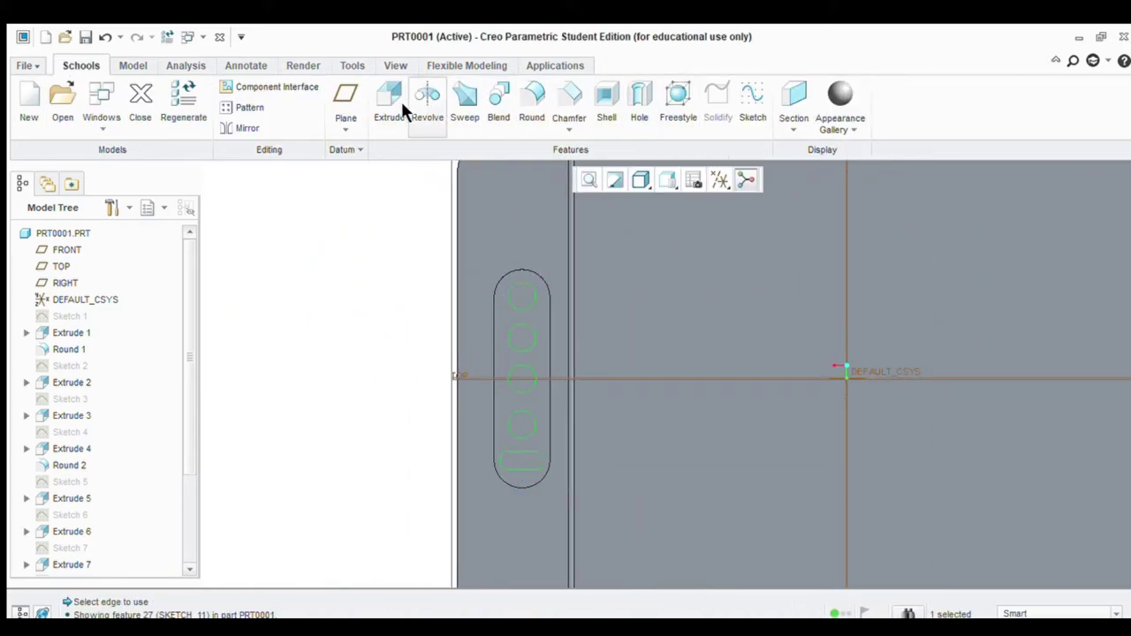
Extrude the sketch of four circles and the round-ended button outward from the slot-shaped pad with a depth of 5
click(390, 102)
middle_drag(333, 447, 640, 474)
scroll(640, 474, up, 2)
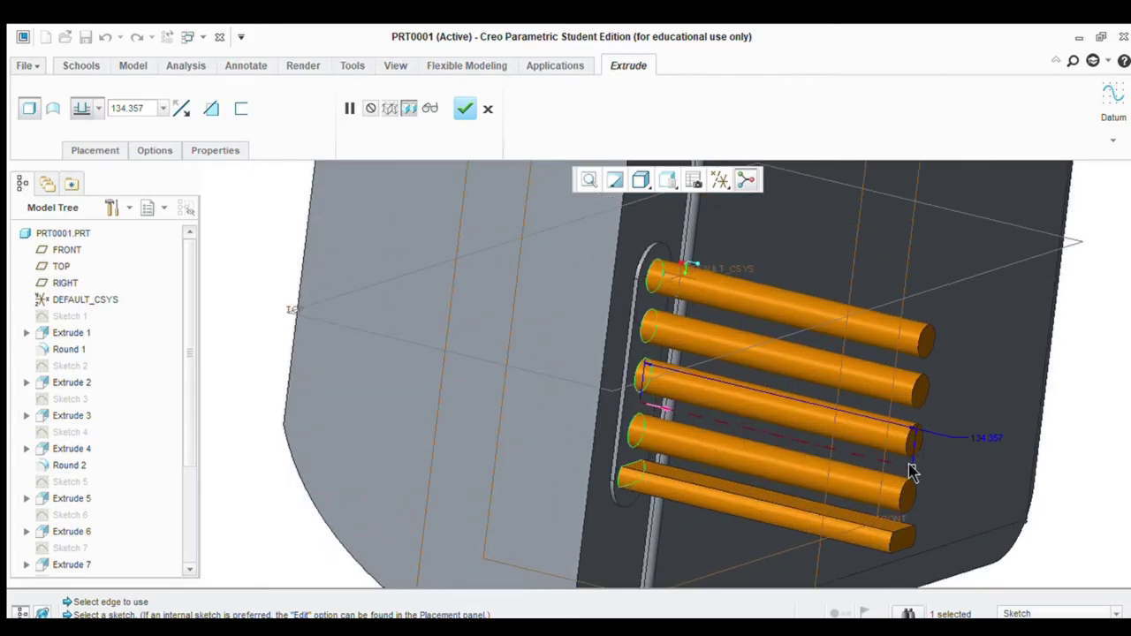
double_click(987, 439)
text(5)
key(Return)
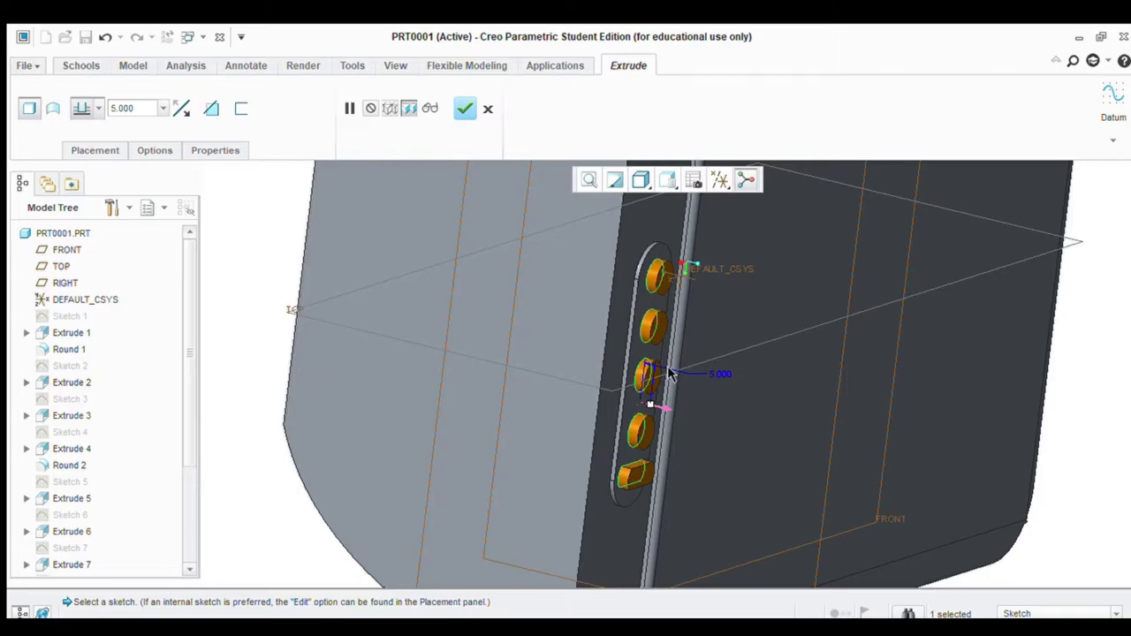
Set the button extrusion's depth to 3 and complete the feature
scroll(707, 380, up, 2)
double_click(707, 390)
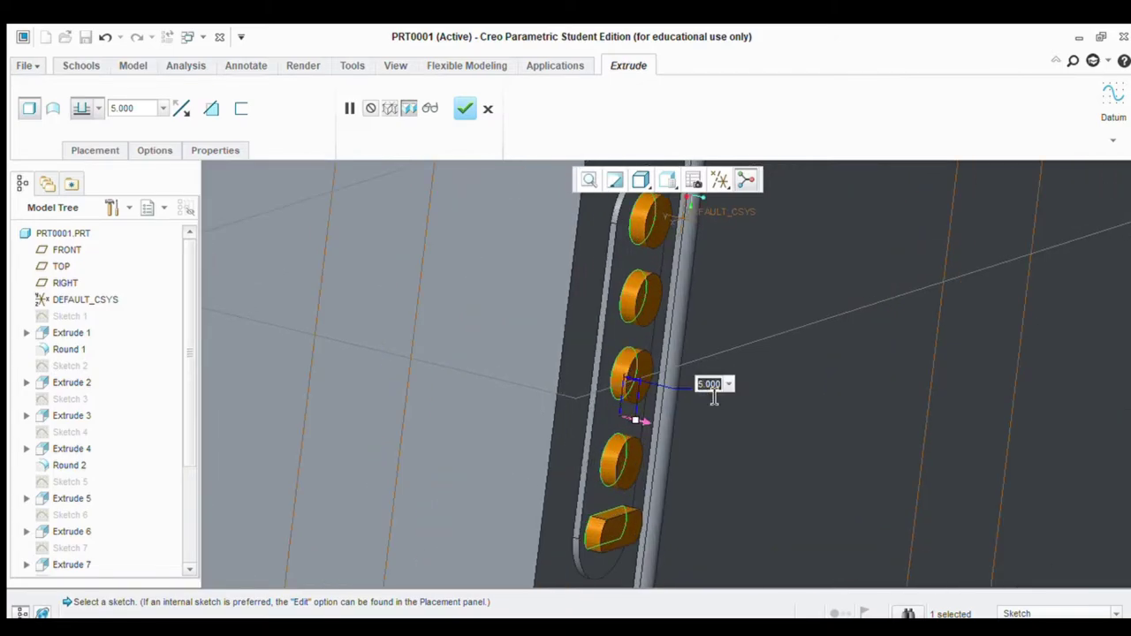
text(3)
key(Return)
scroll(702, 394, down, 3)
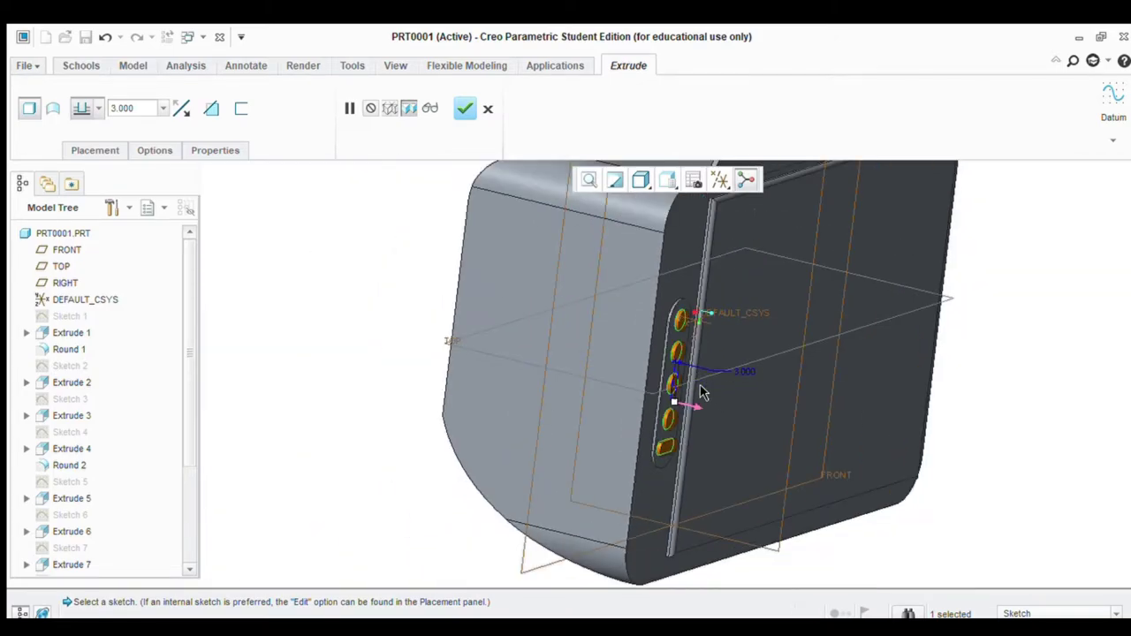
middle_drag(300, 423, 275, 425)
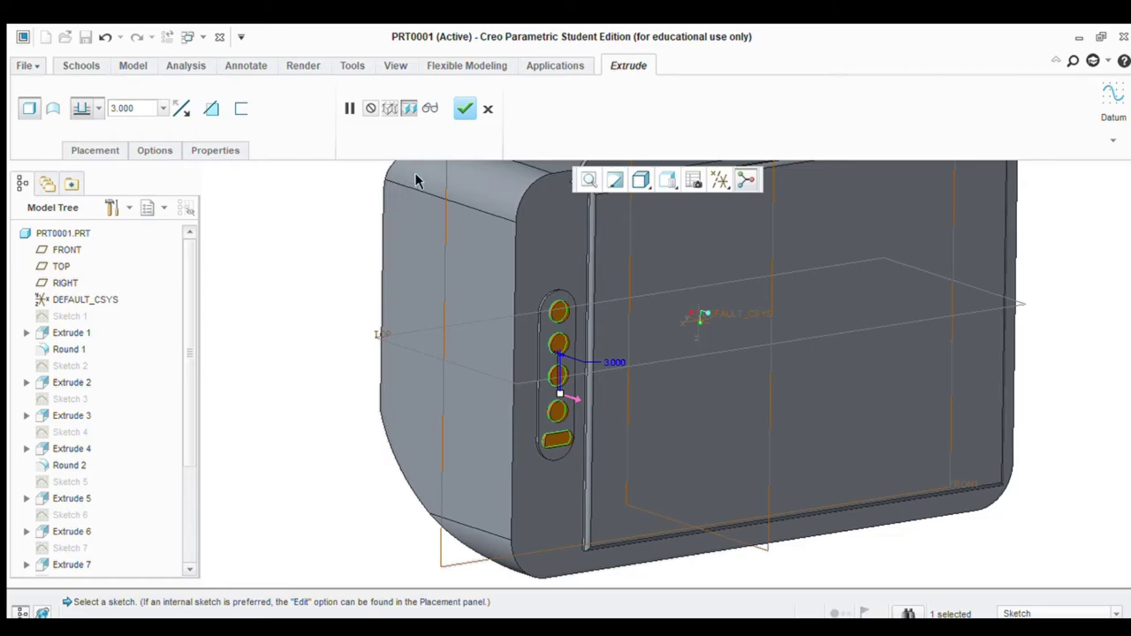
click(463, 109)
middle_drag(290, 450, 327, 536)
middle_drag(454, 550, 446, 574)
scroll(480, 341, down, 3)
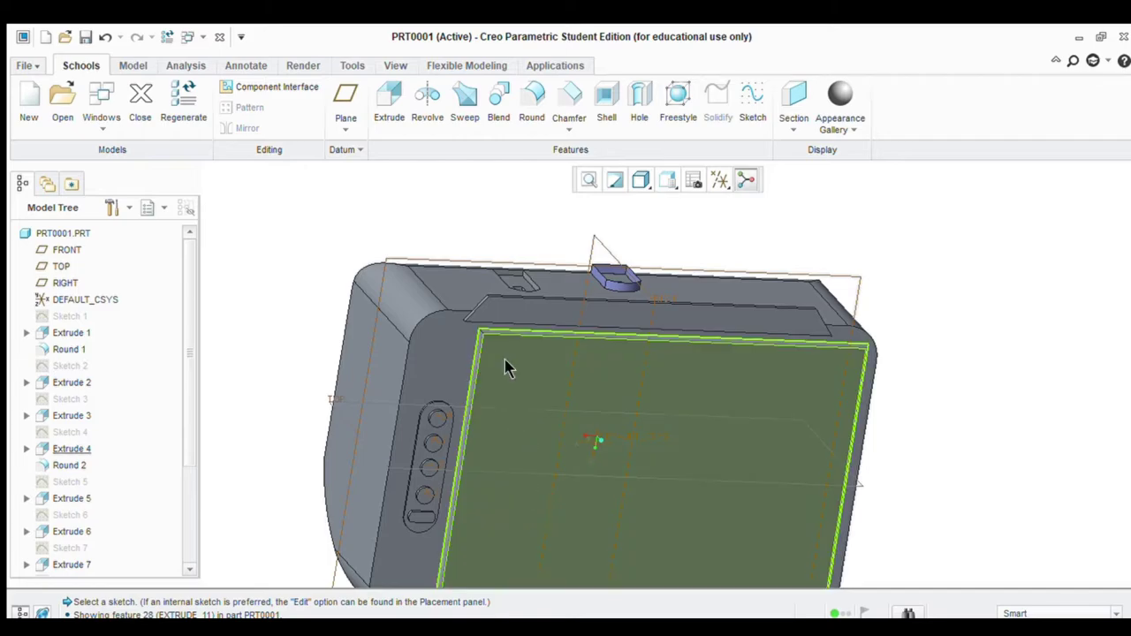
scroll(463, 327, down, 3)
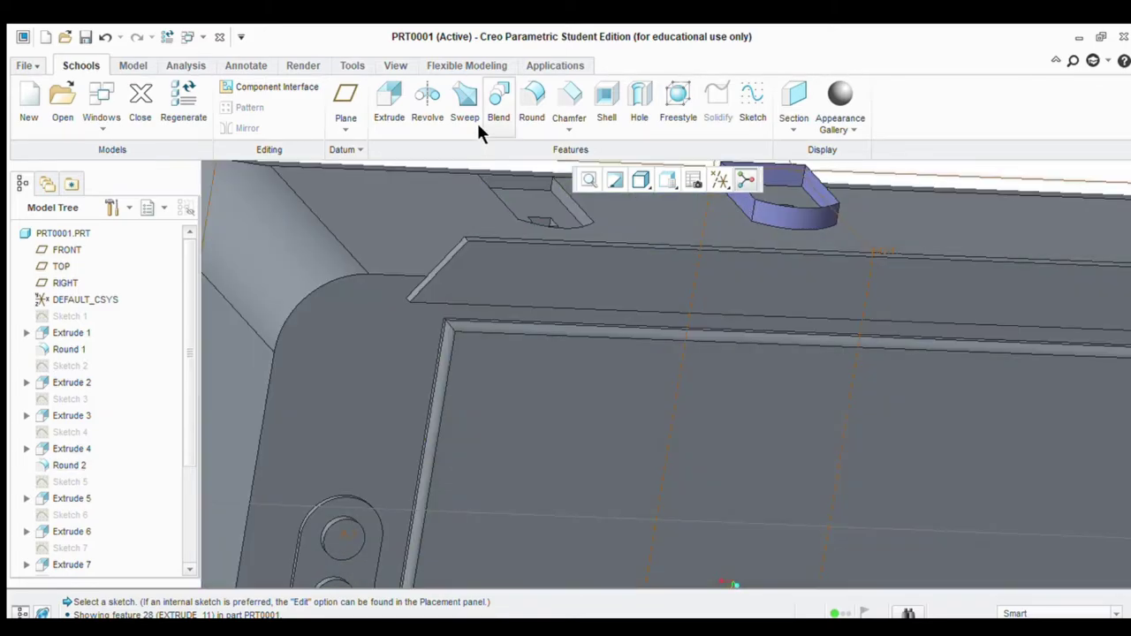
click(527, 115)
scroll(477, 297, down, 3)
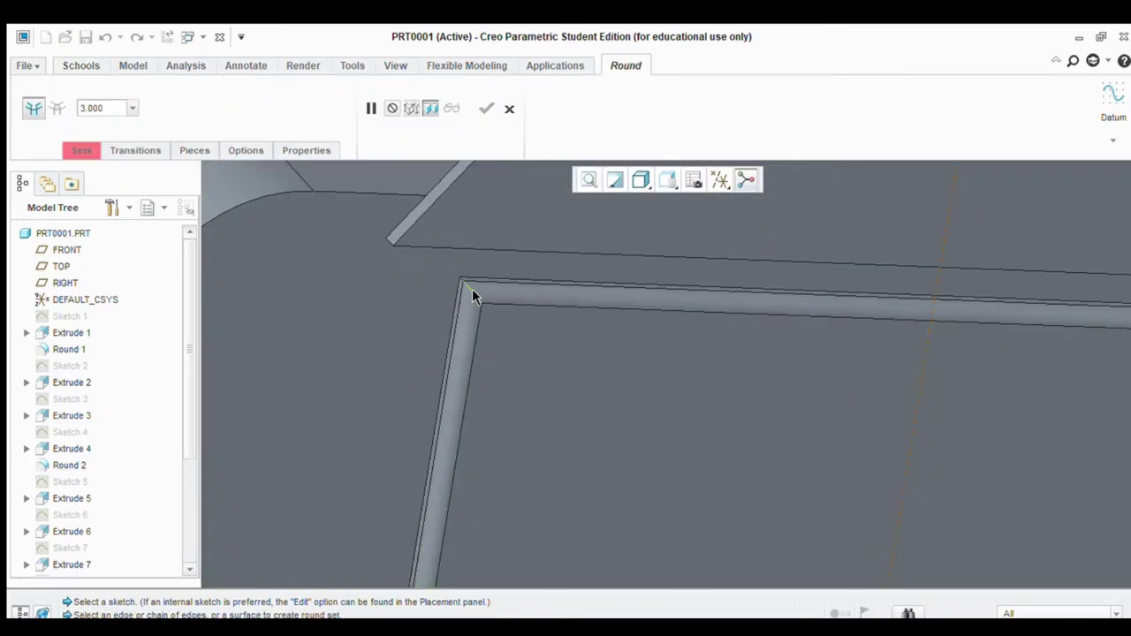
click(473, 300)
click(508, 351)
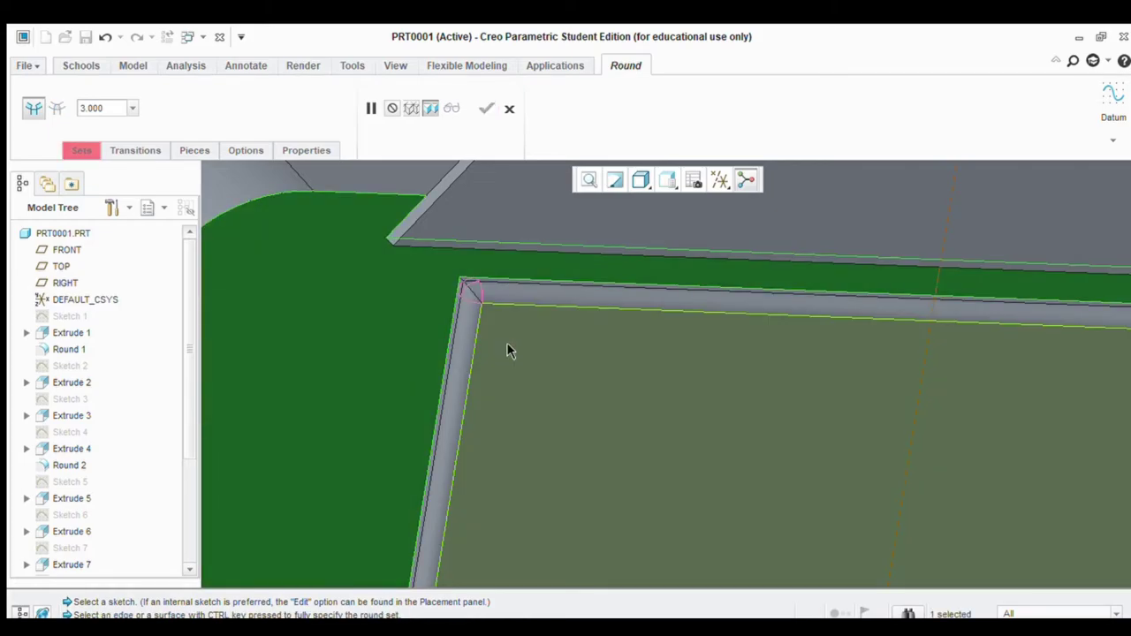
click(509, 109)
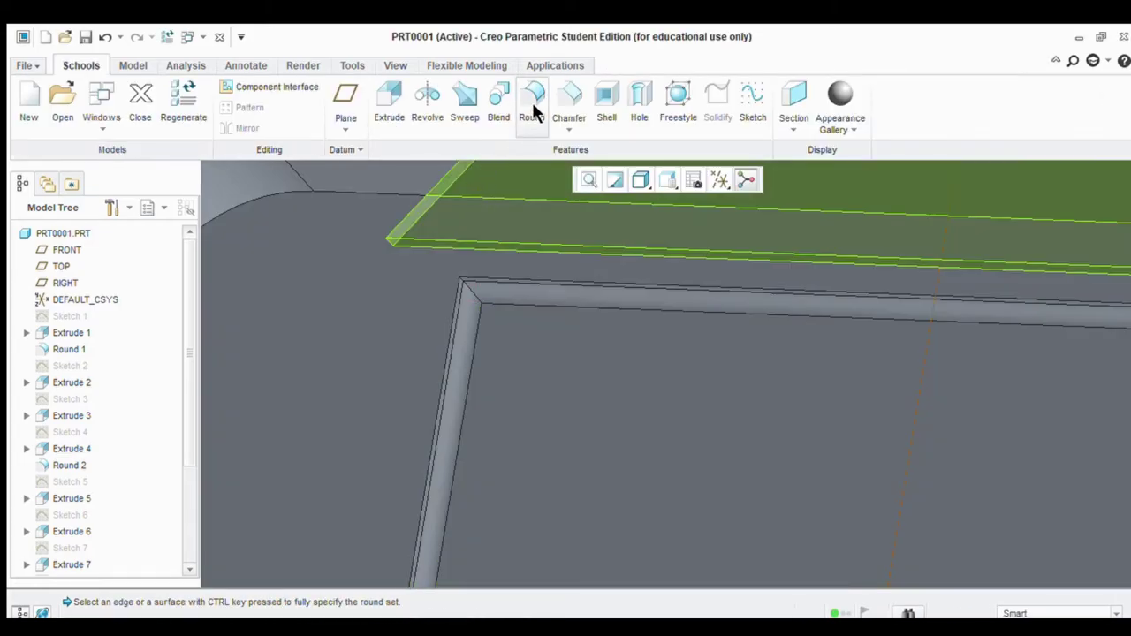
Round the screen frame's upper corner edge on the button side with a radius of 10
click(531, 106)
click(466, 286)
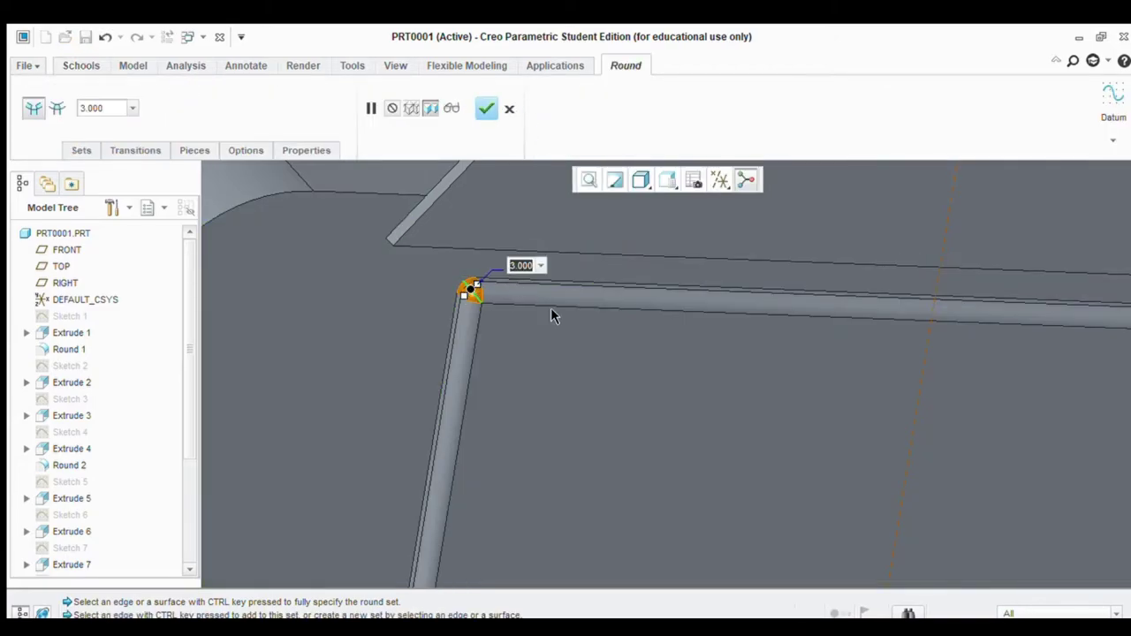
text(10)
key(Return)
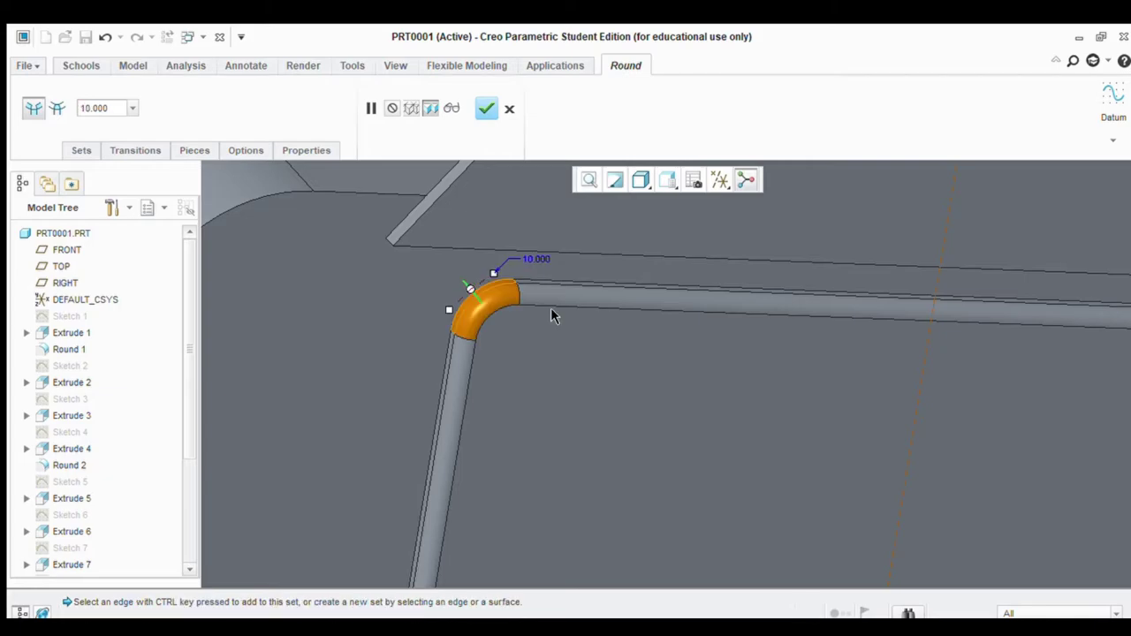
Set the frame corner round's radius to 20
double_click(535, 260)
text(20)
key(Return)
scroll(535, 263, up, 3)
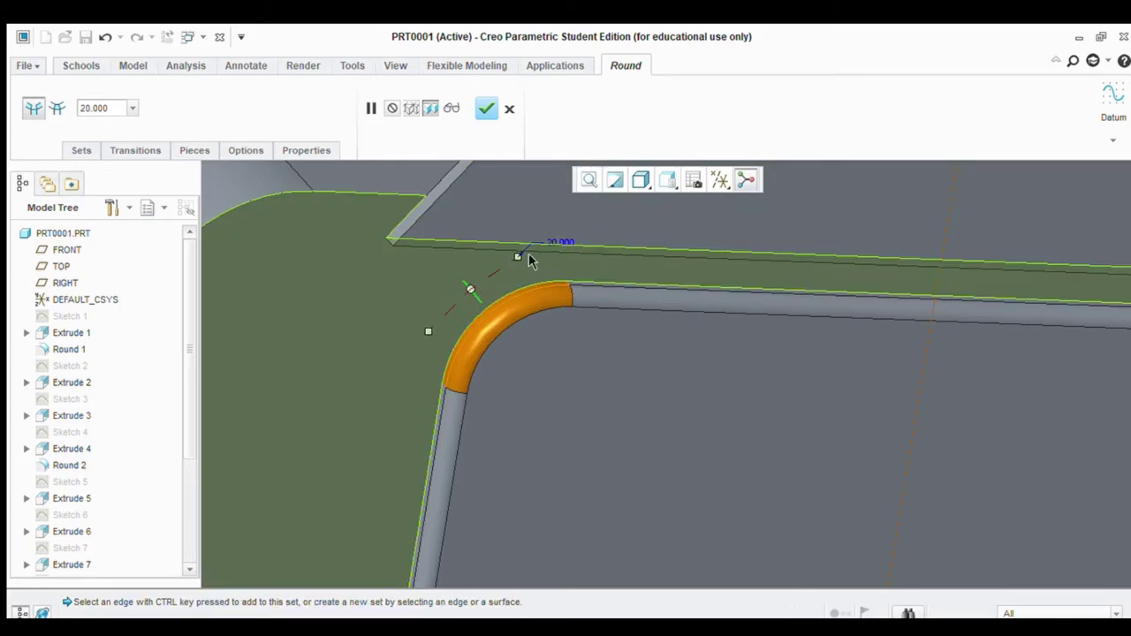
Add the screen frame's upper corner edge on the side away from the buttons to the same round set
scroll(530, 261, up, 5)
middle_drag(475, 323, 701, 282)
scroll(701, 283, down, 6)
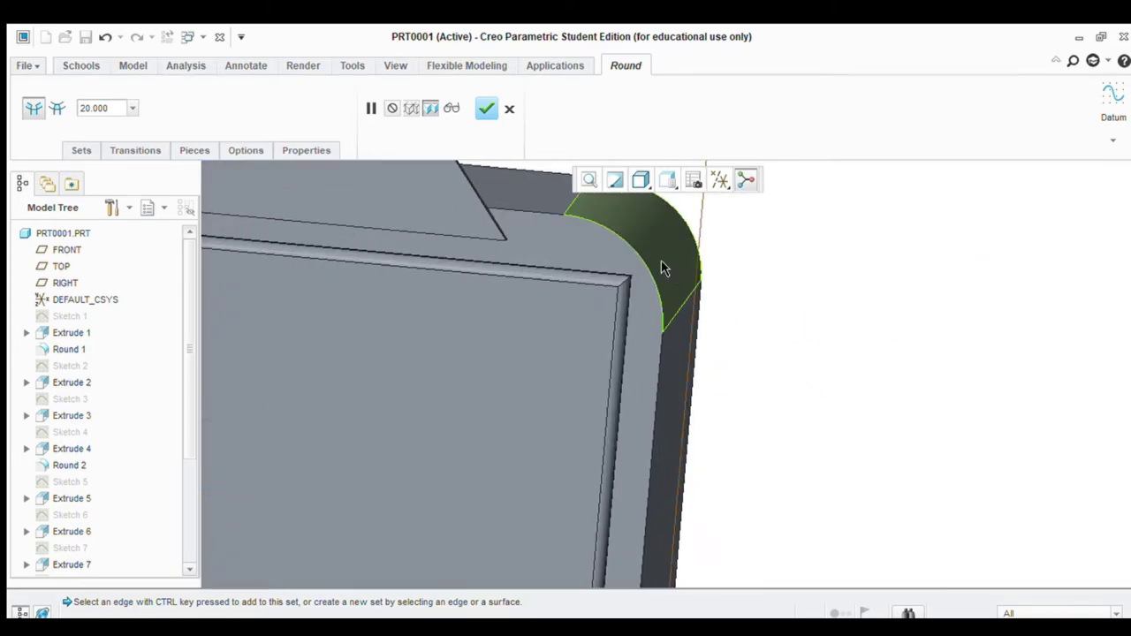
ctrl+click(576, 298)
scroll(569, 371, up, 8)
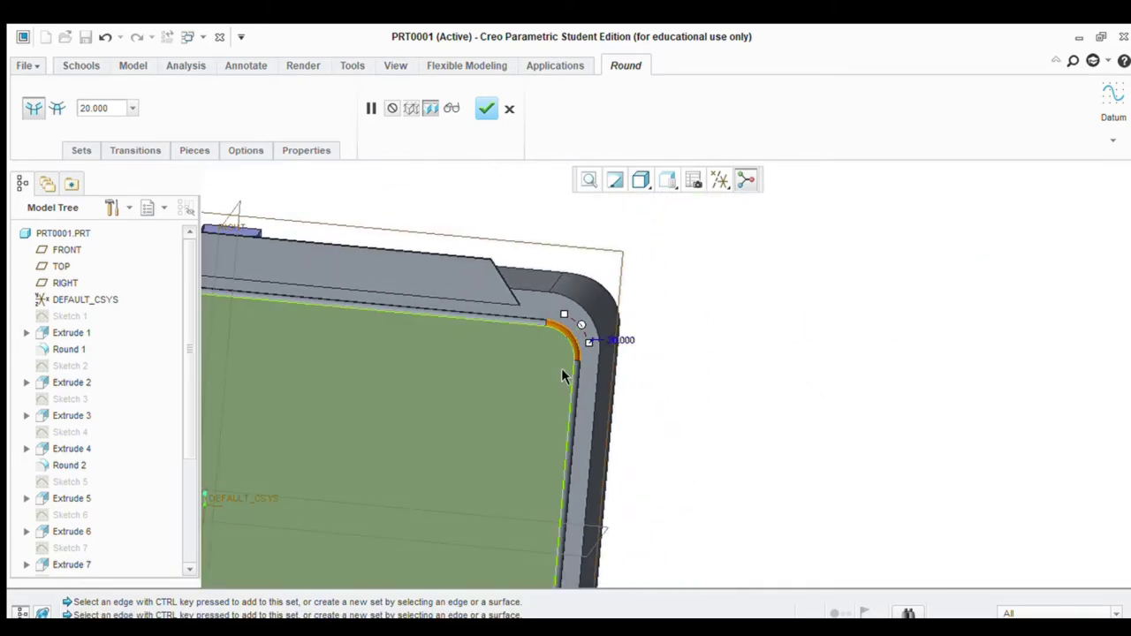
Add the screen frame's two lower corner edges to the round set and complete the round
scroll(577, 472, down, 6)
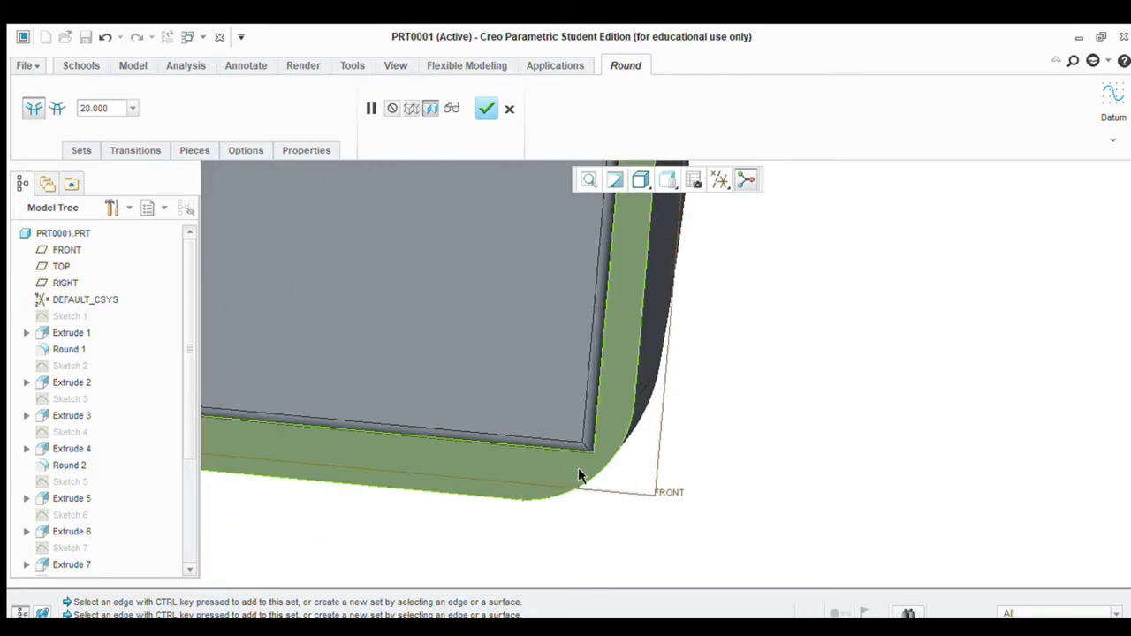
middle_drag(578, 467, 590, 417)
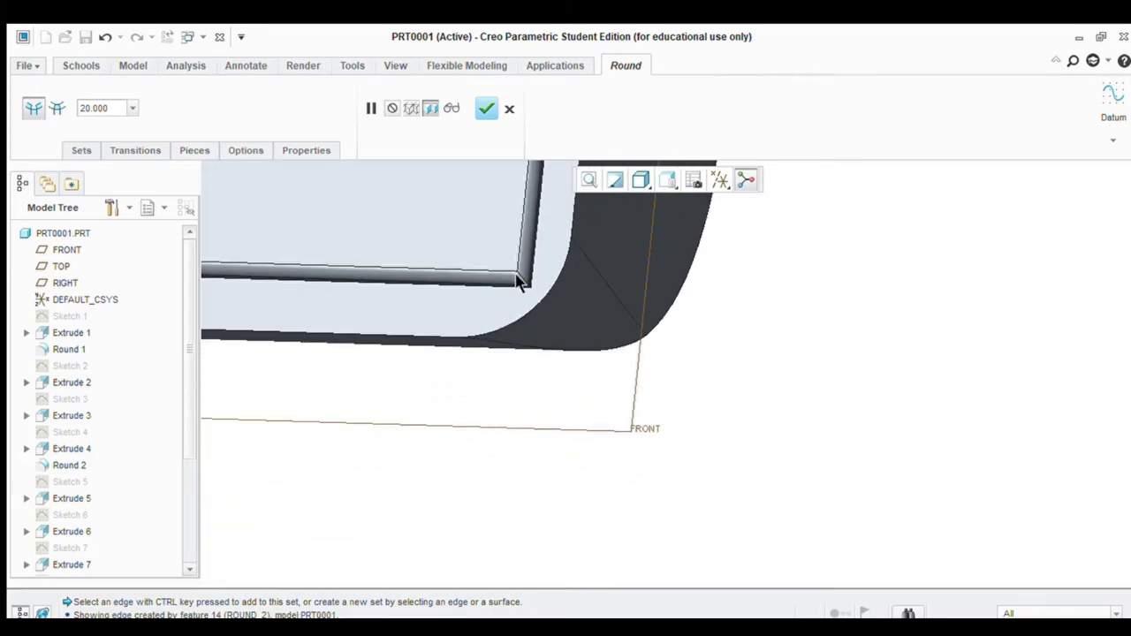
scroll(990, 391, up, 4)
middle_drag(929, 415, 502, 464)
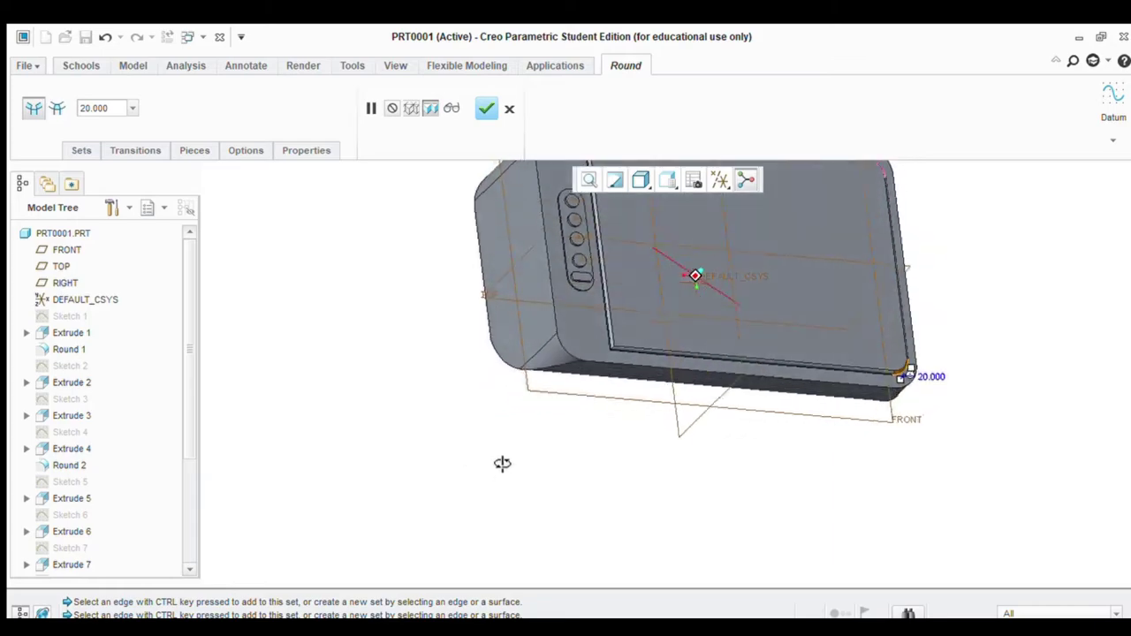
scroll(628, 327, down, 5)
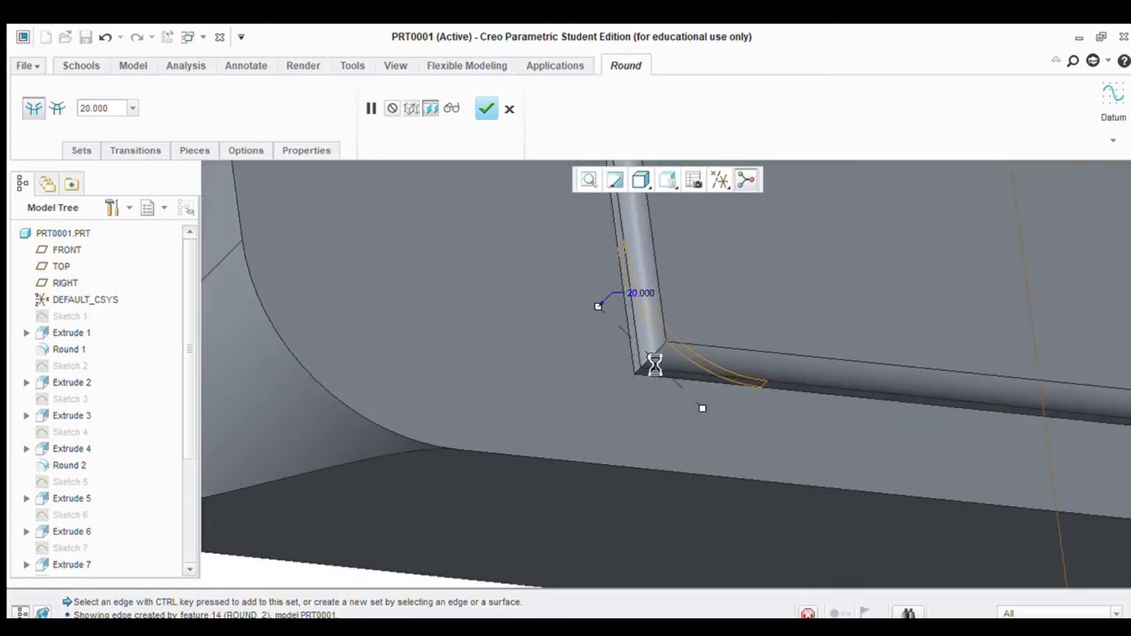
scroll(497, 480, up, 4)
scroll(466, 461, up, 4)
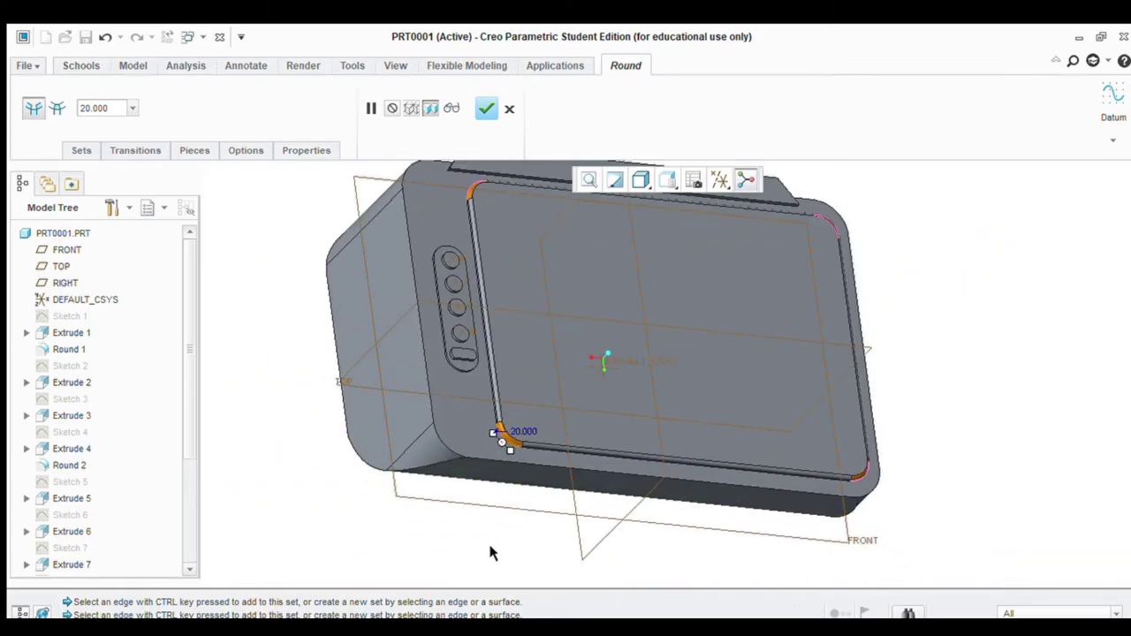
mouse_move(458, 574)
middle_down()
mouse_move(404, 543)
mouse_move(451, 555)
middle_up()
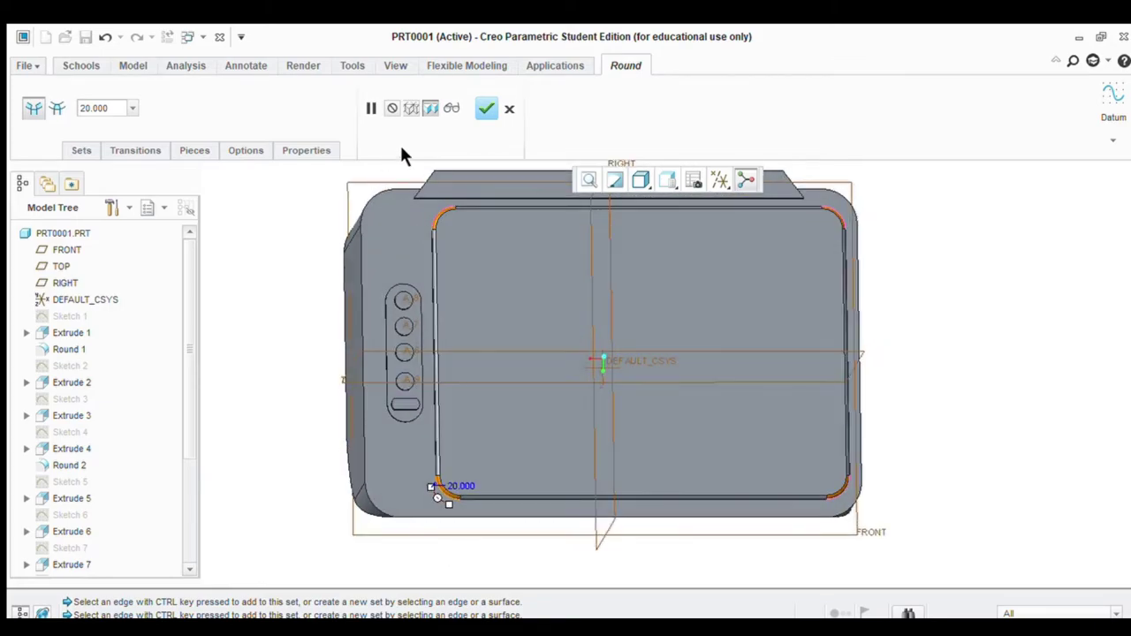
click(484, 108)
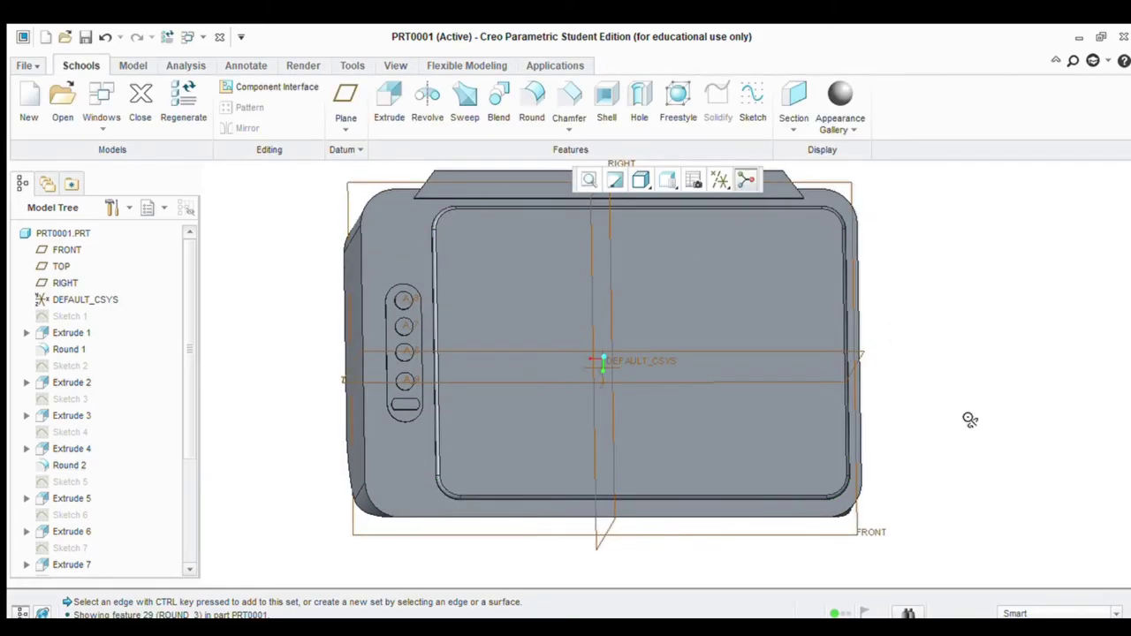
middle_drag(969, 416, 952, 358)
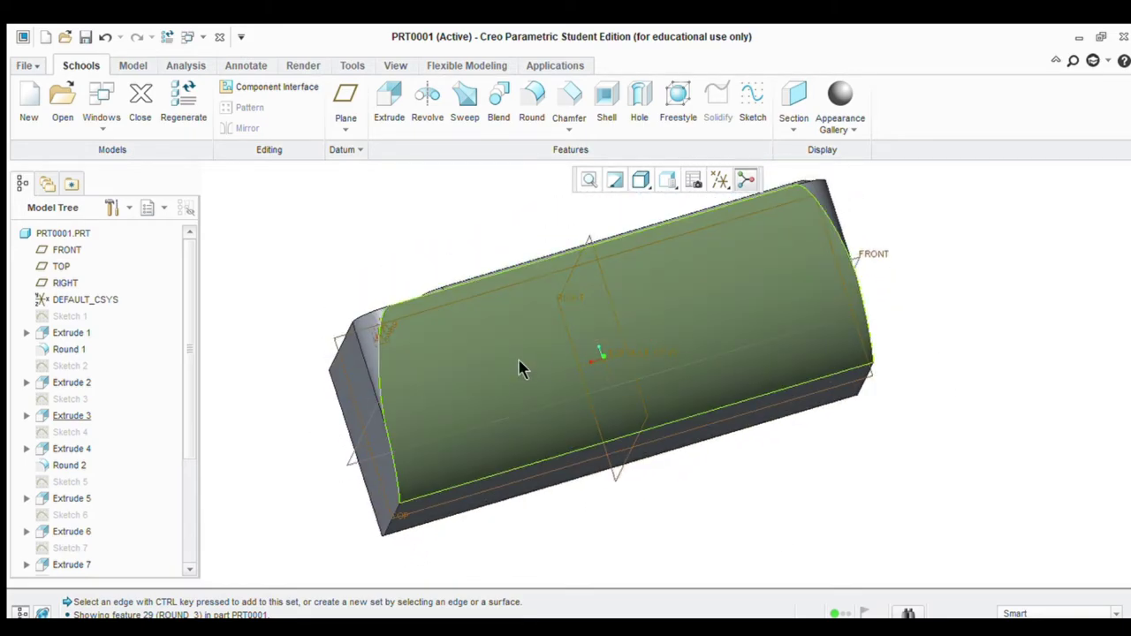
click(746, 107)
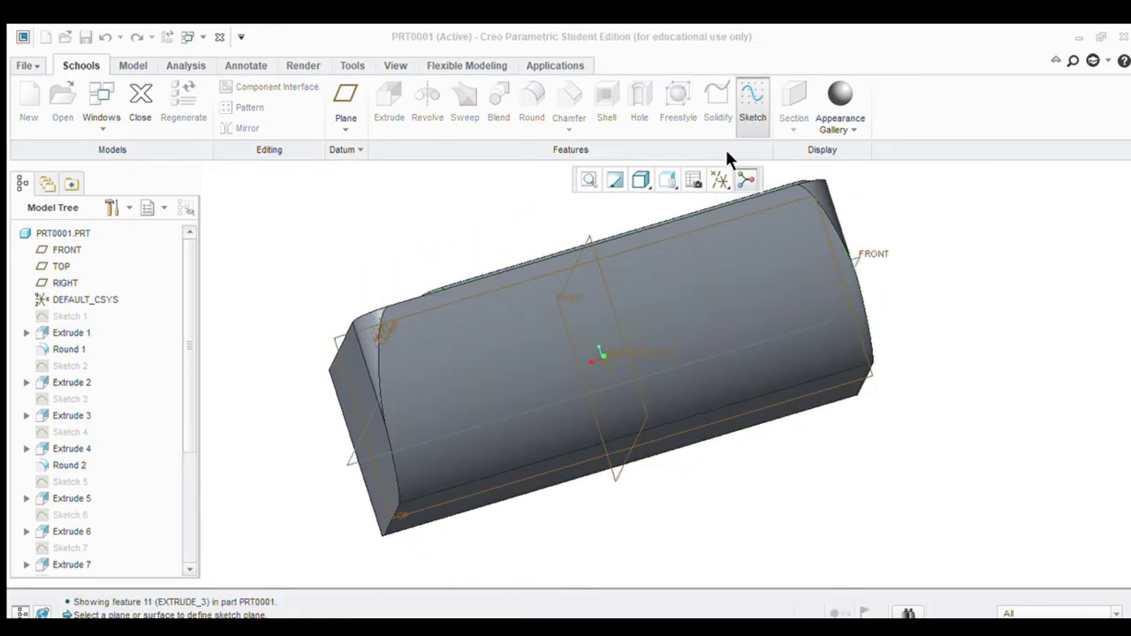
key(Escape)
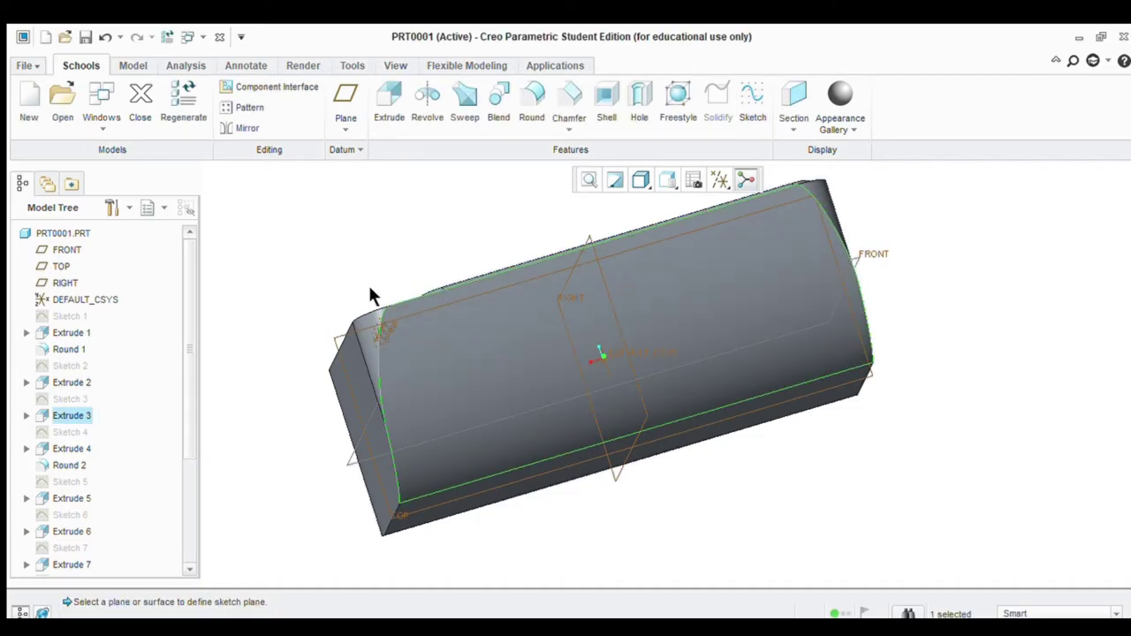
Start a new sketch on the TOP datum plane and orient the view square to the sketch plane
click(60, 266)
click(752, 99)
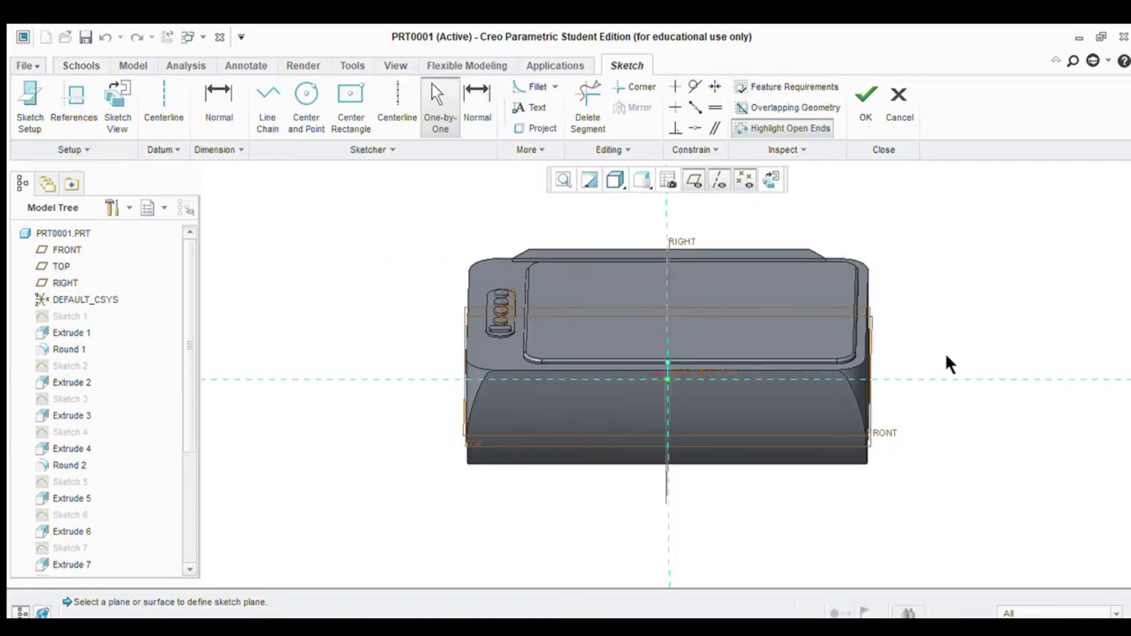
click(115, 122)
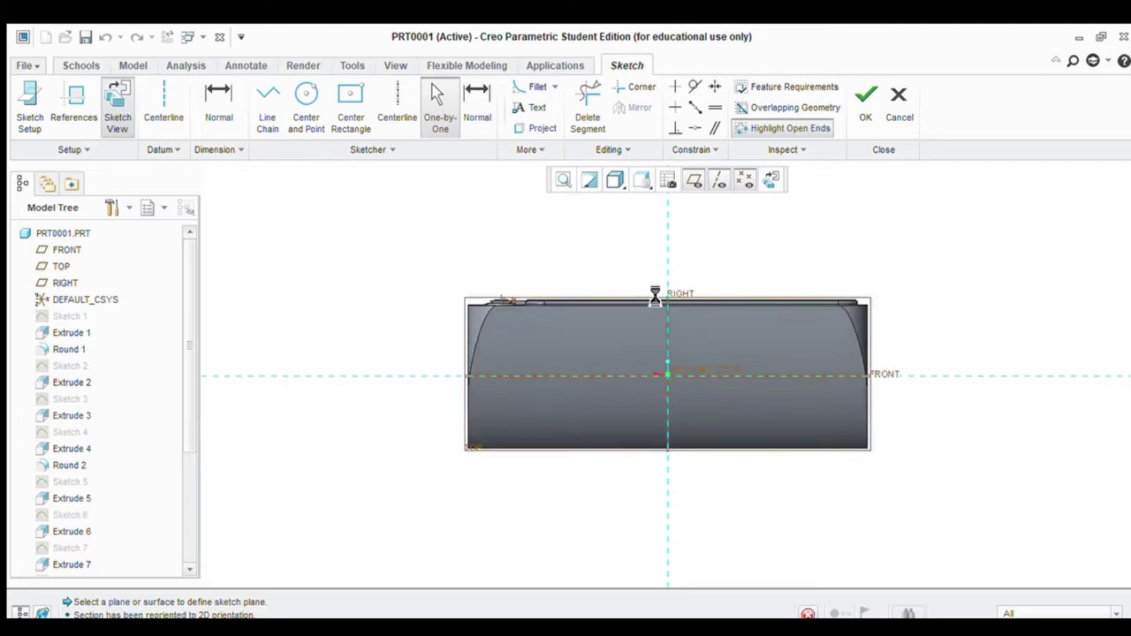
scroll(699, 383, up, 3)
scroll(682, 421, down, 1)
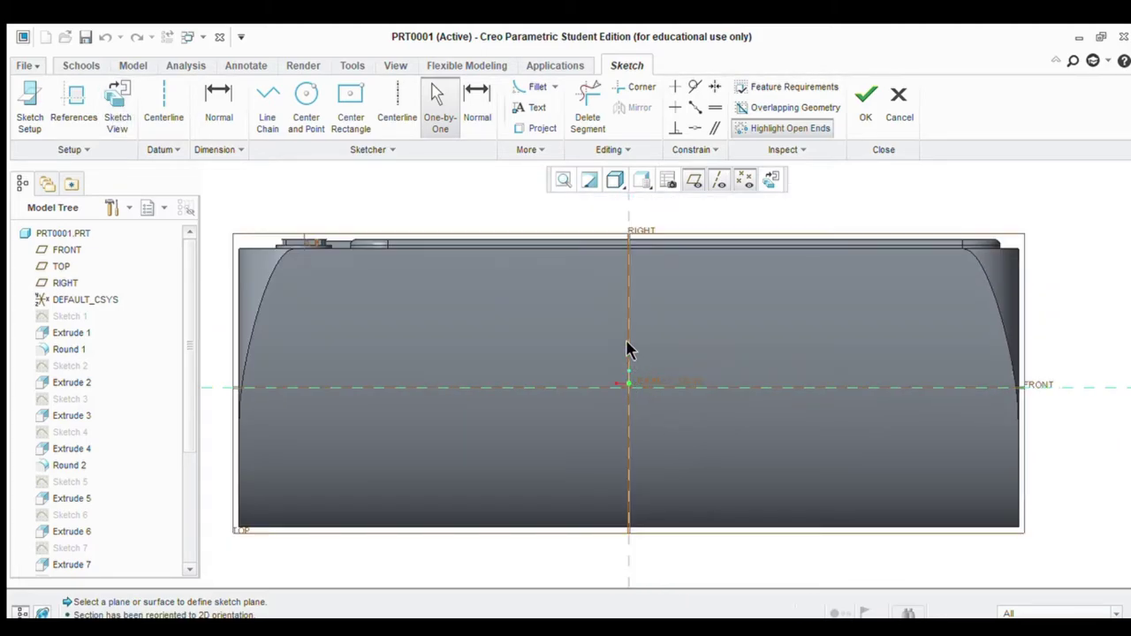
Draw a center rectangle about 286 wide and 31 high, centered on the vertical reference just above the horizontal reference
click(397, 111)
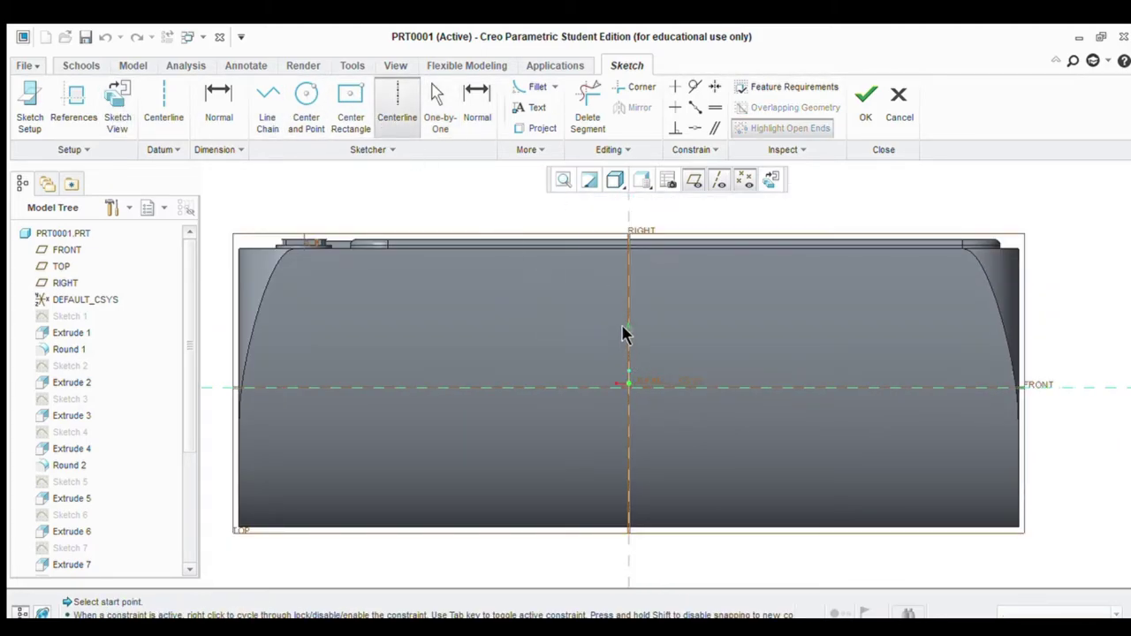
click(344, 123)
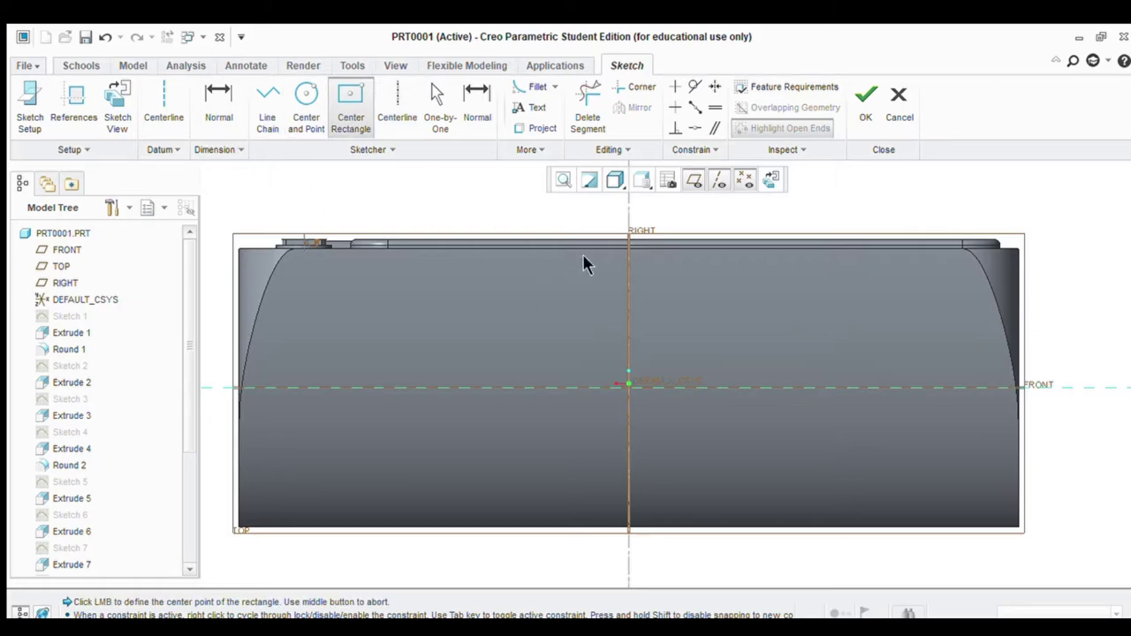
click(628, 340)
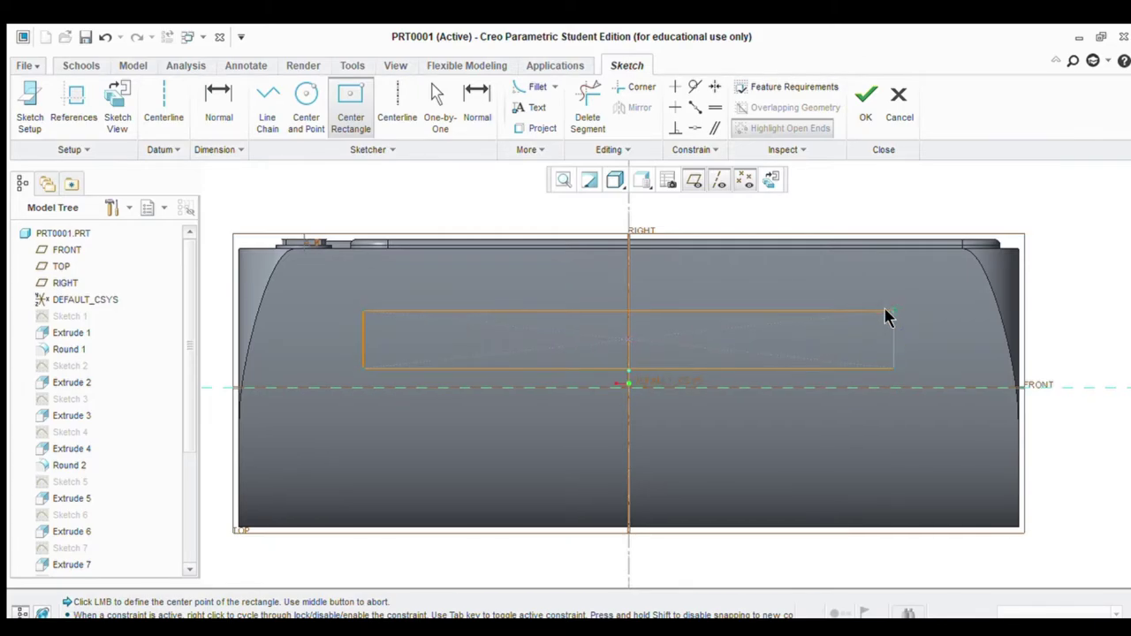
click(888, 318)
middle_click(592, 325)
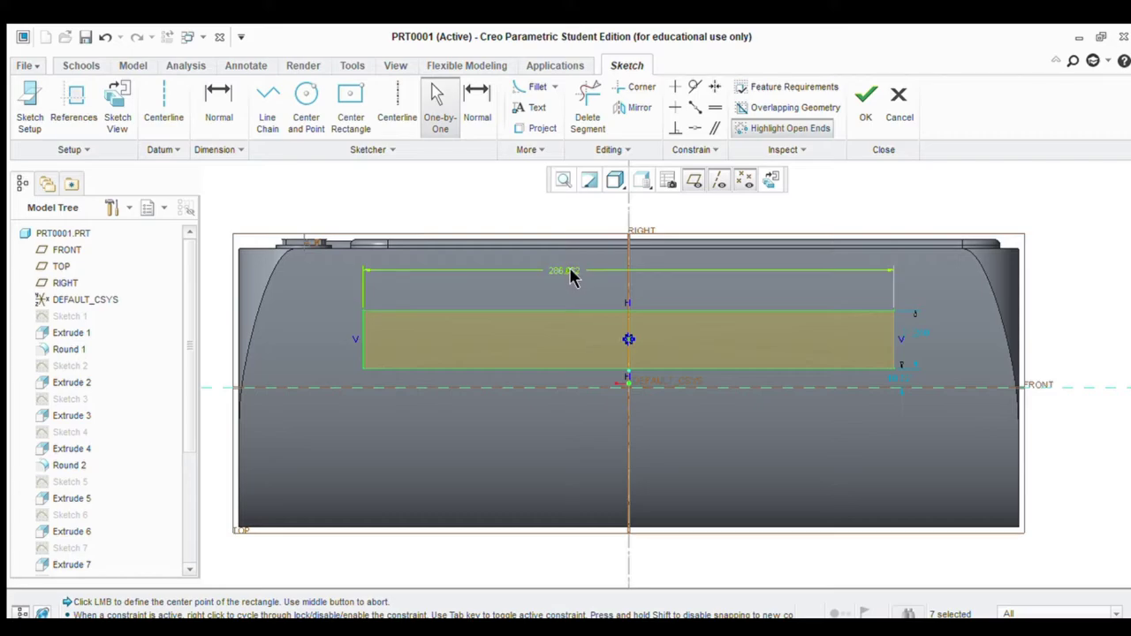
Set the rectangle's width to 250
double_click(570, 274)
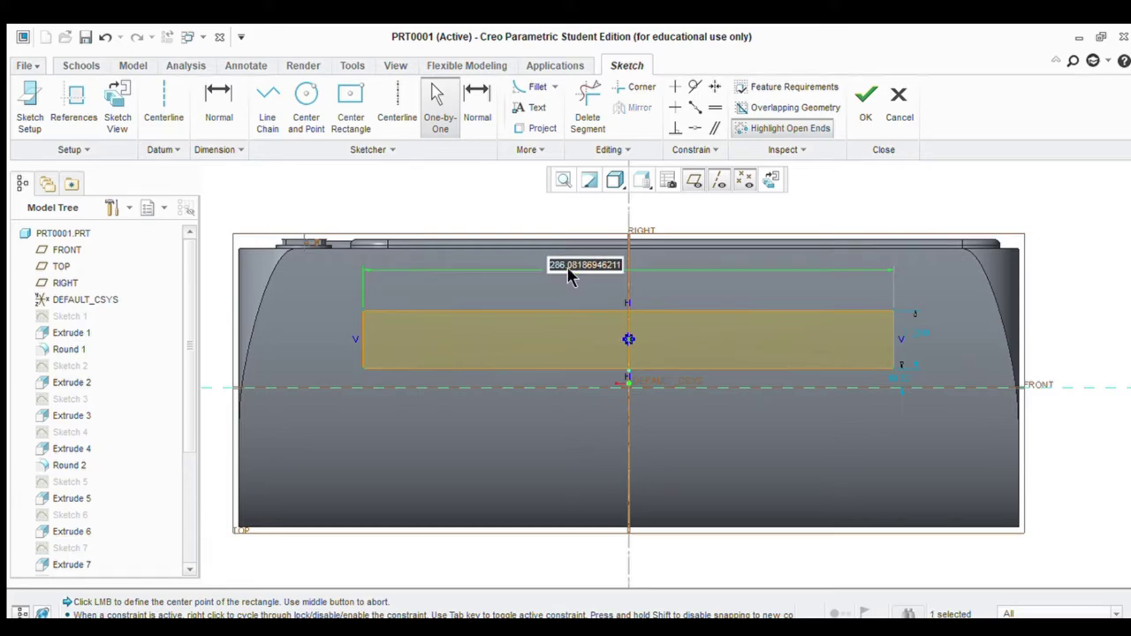
scroll(718, 340, down, 3)
scroll(714, 342, up, 1)
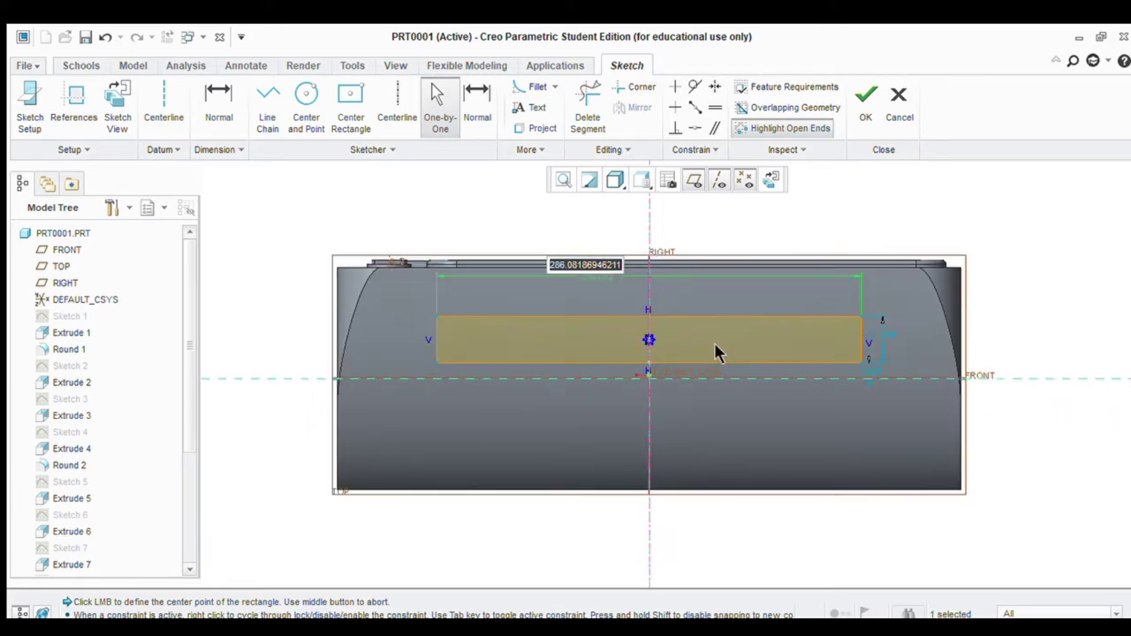
text(250)
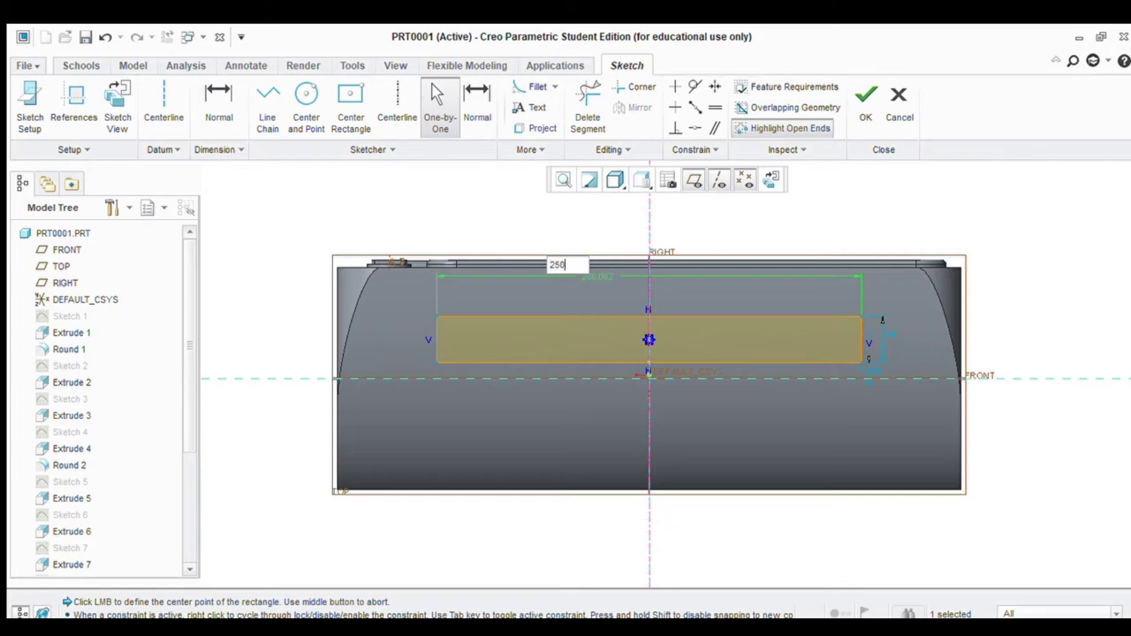
key(Return)
scroll(637, 341, up, 1)
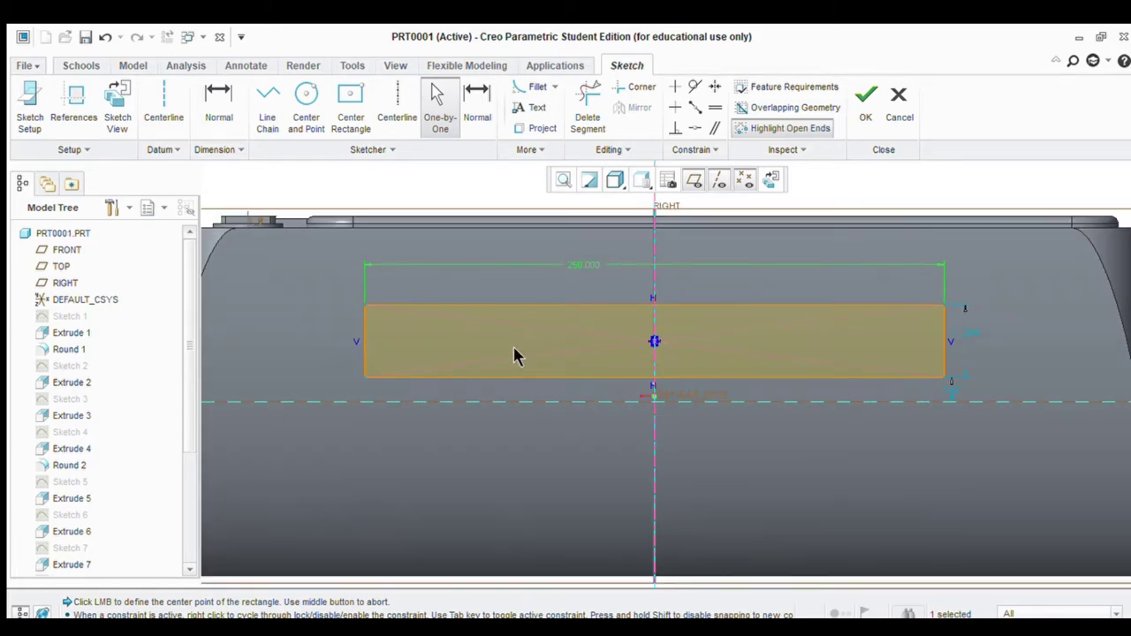
scroll(515, 347, down, 1)
scroll(554, 331, up, 2)
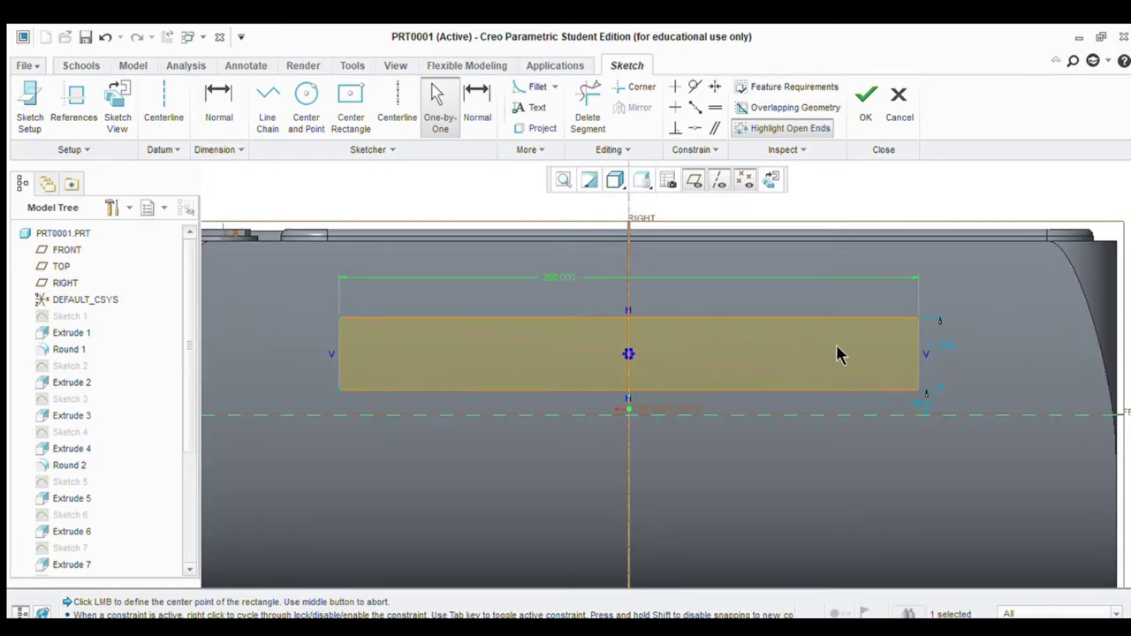
Set the rectangle's height to 30
double_click(941, 349)
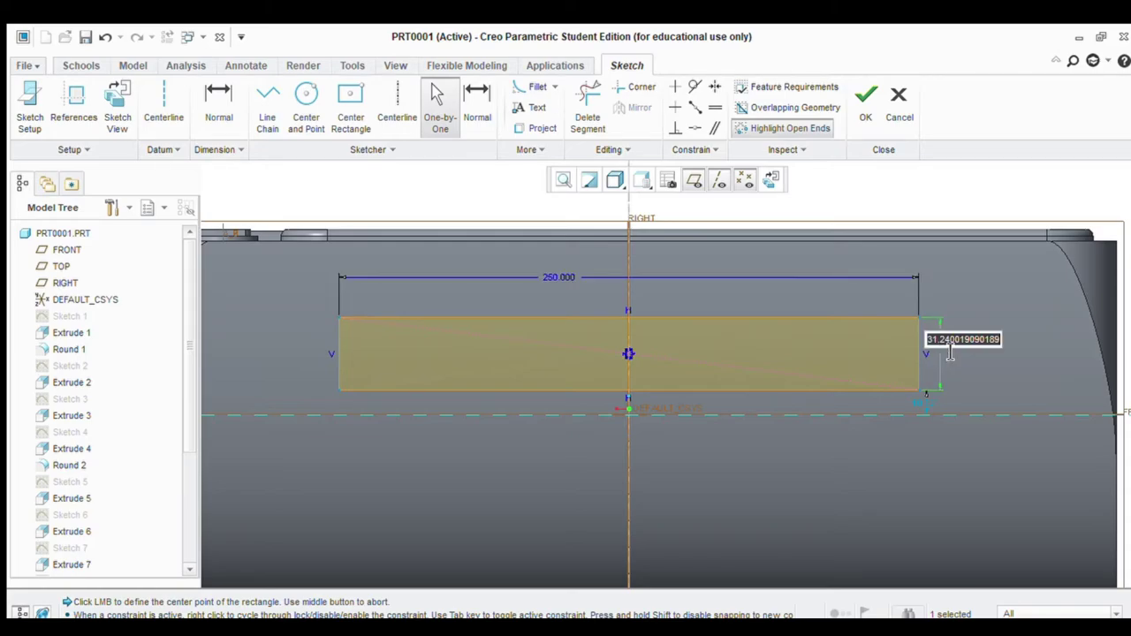
text(30)
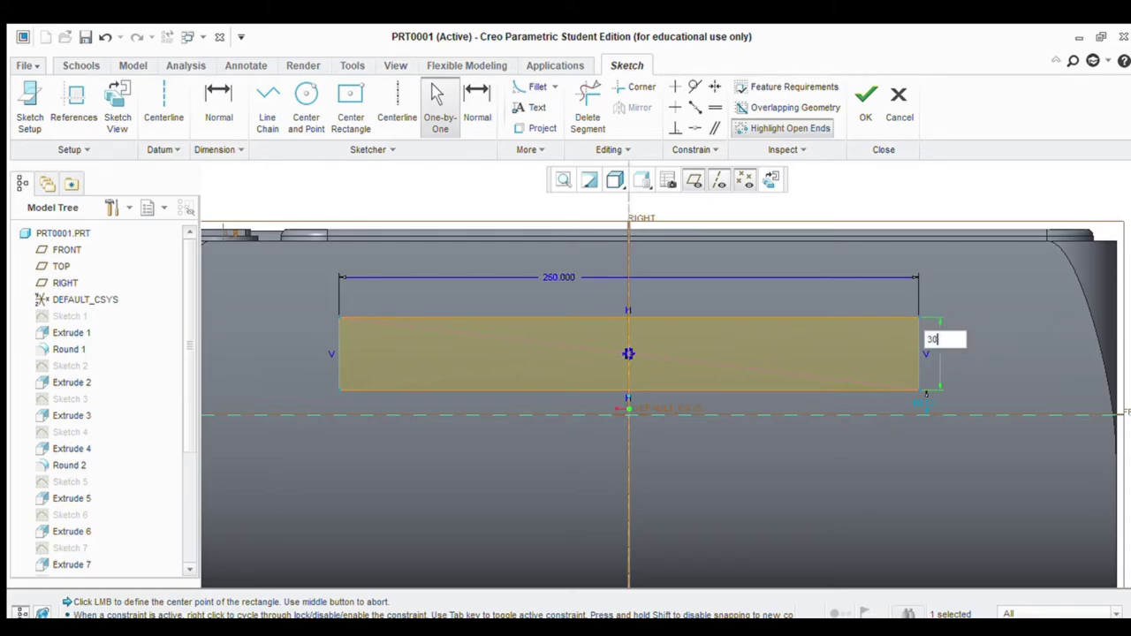
key(Return)
scroll(465, 364, down, 3)
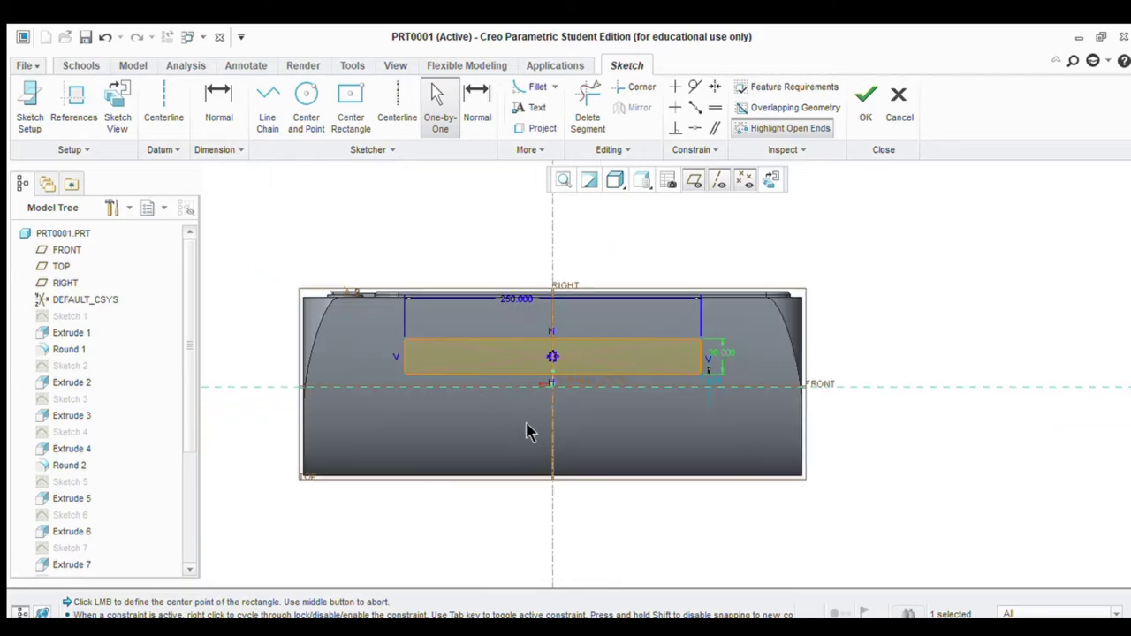
Fillet the rectangle's upper corner on the button side with a radius of about 5.8
scroll(530, 430, up, 1)
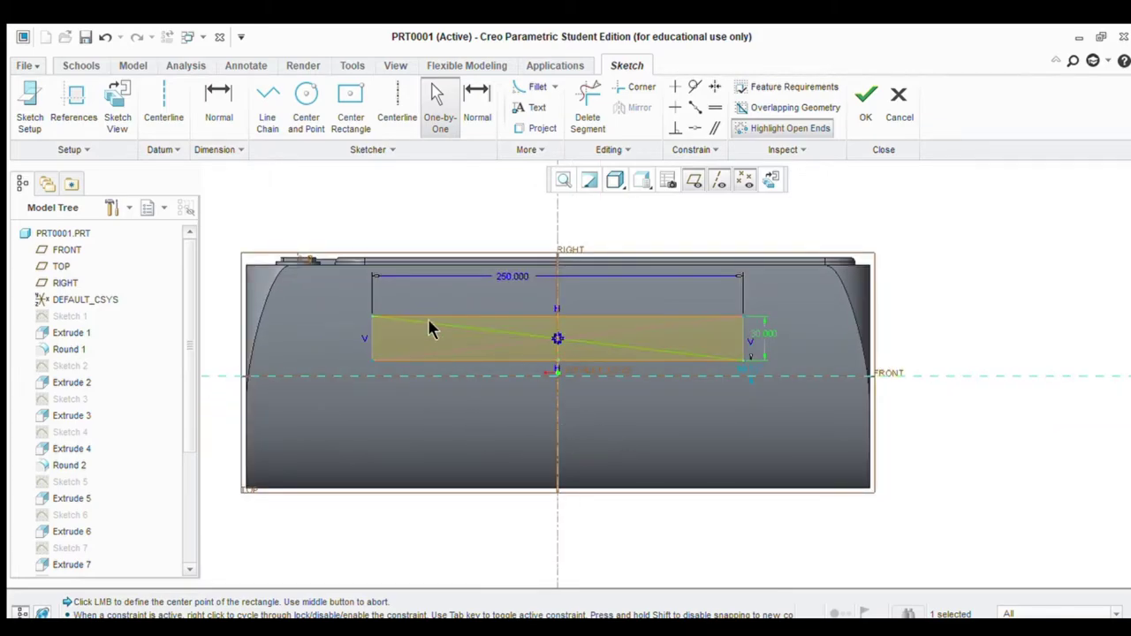
scroll(428, 327, up, 3)
click(518, 86)
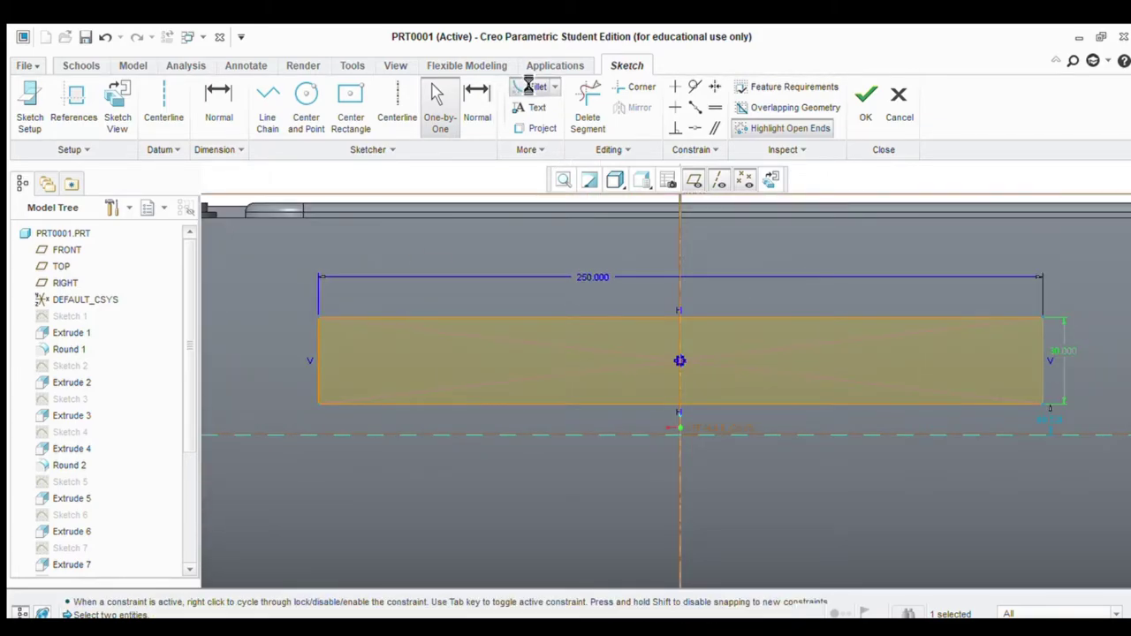
scroll(256, 387, up, 3)
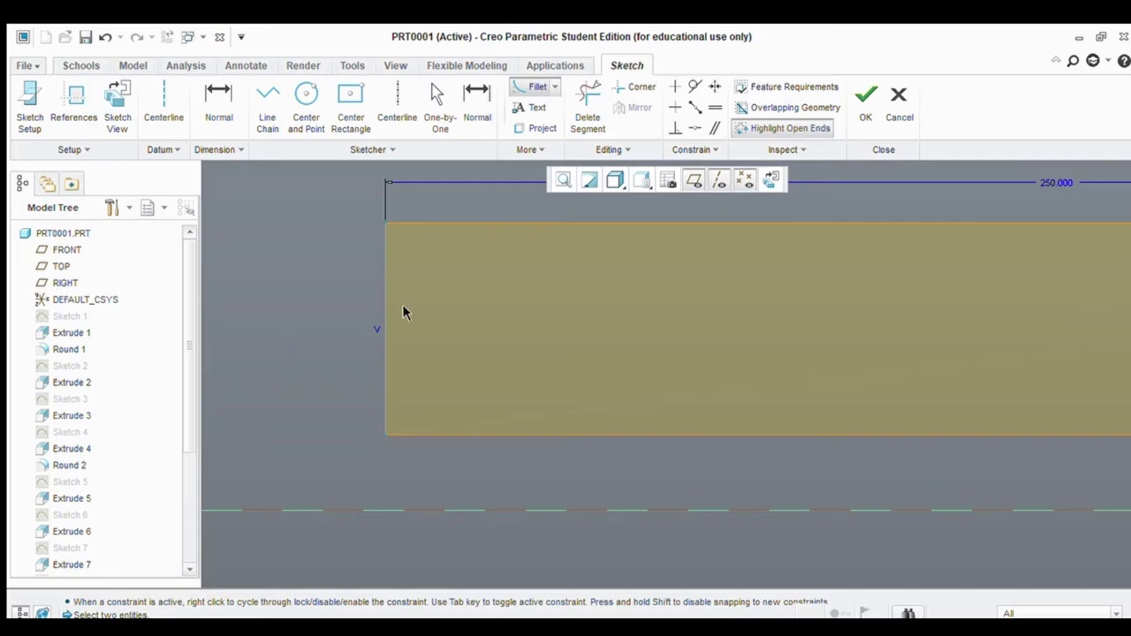
click(422, 218)
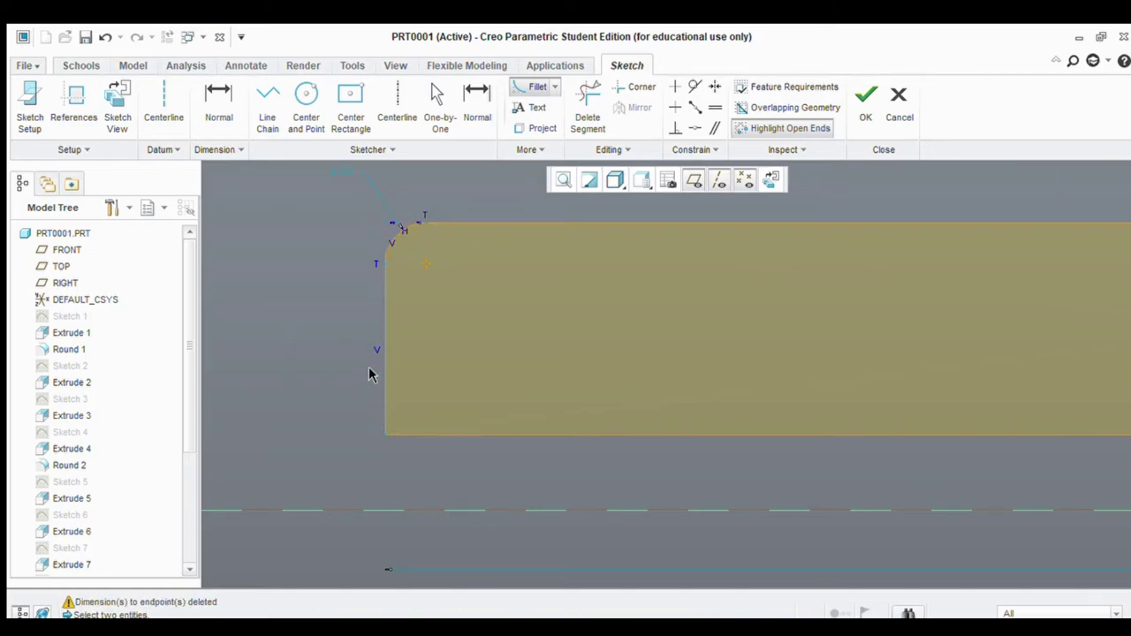
Fillet the rectangle's upper corner on the side away from the buttons and leave the Fillet tool
scroll(361, 353, down, 5)
scroll(719, 310, up, 4)
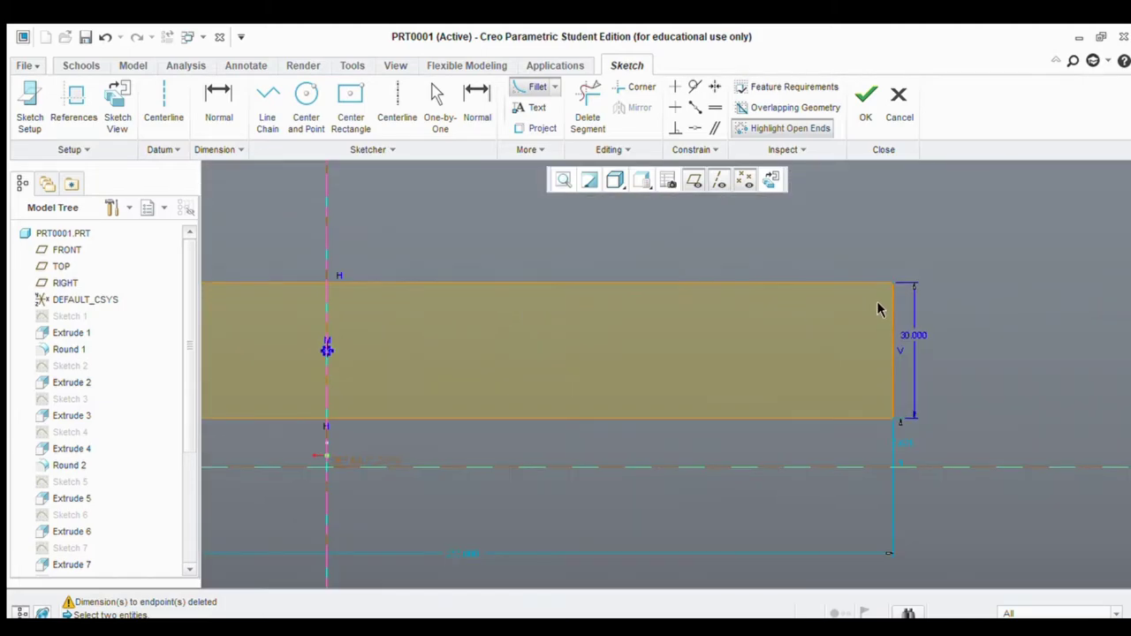
scroll(878, 309, up, 2)
click(843, 279)
click(899, 318)
scroll(904, 351, down, 1)
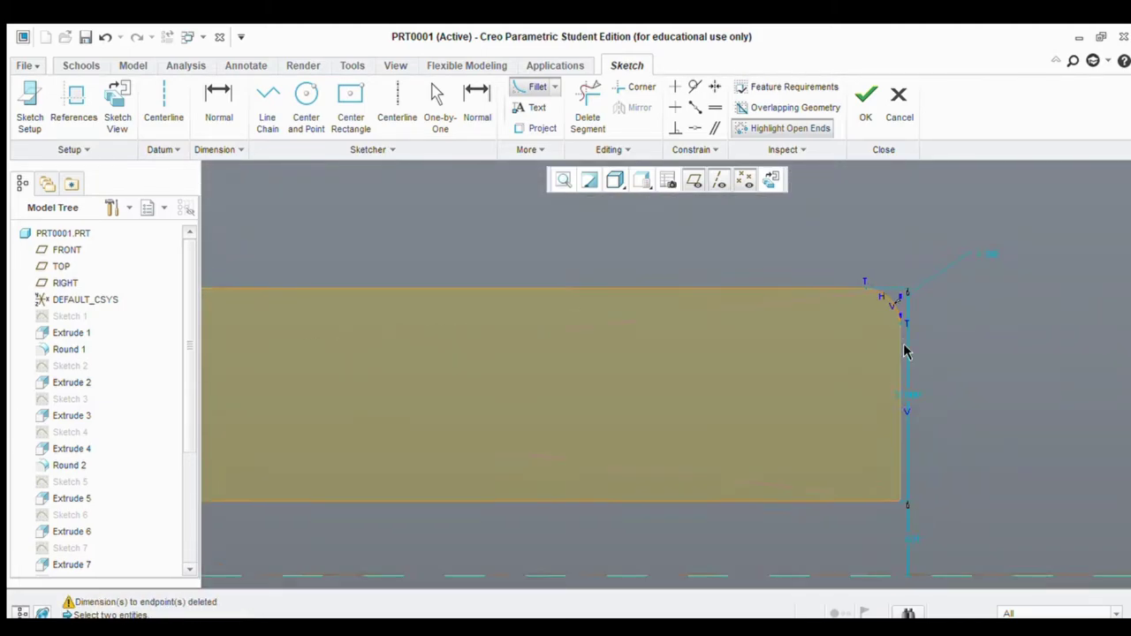
scroll(904, 352, down, 1)
scroll(386, 333, down, 1)
middle_click(224, 409)
Set the radius of the fillet on the button side to 8
scroll(502, 441, down, 1)
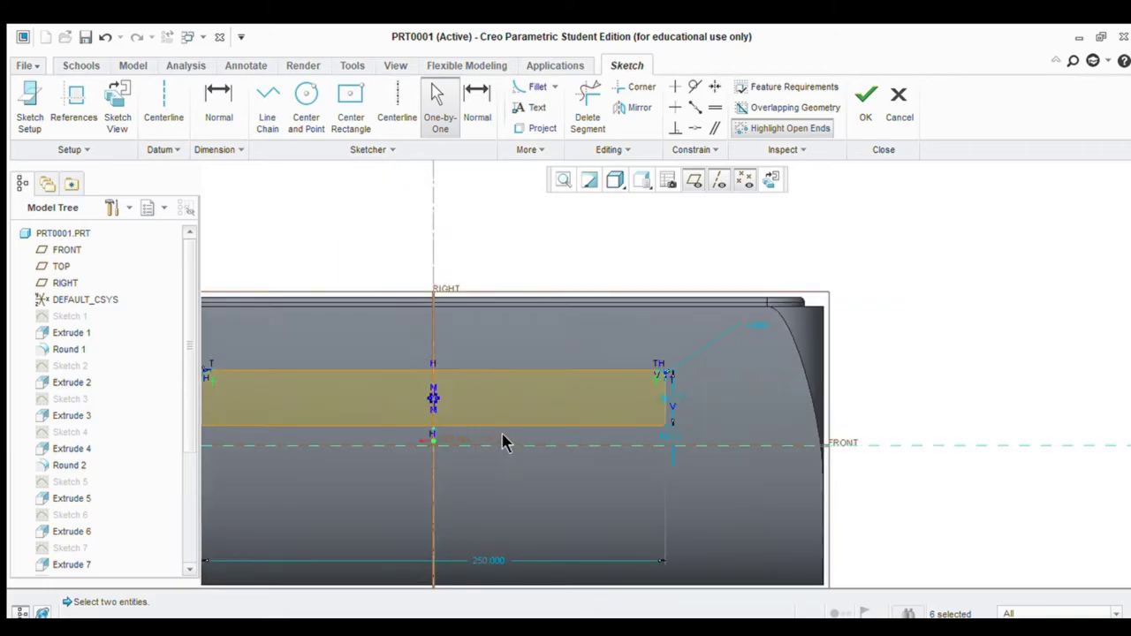
scroll(509, 423, down, 2)
scroll(436, 421, up, 5)
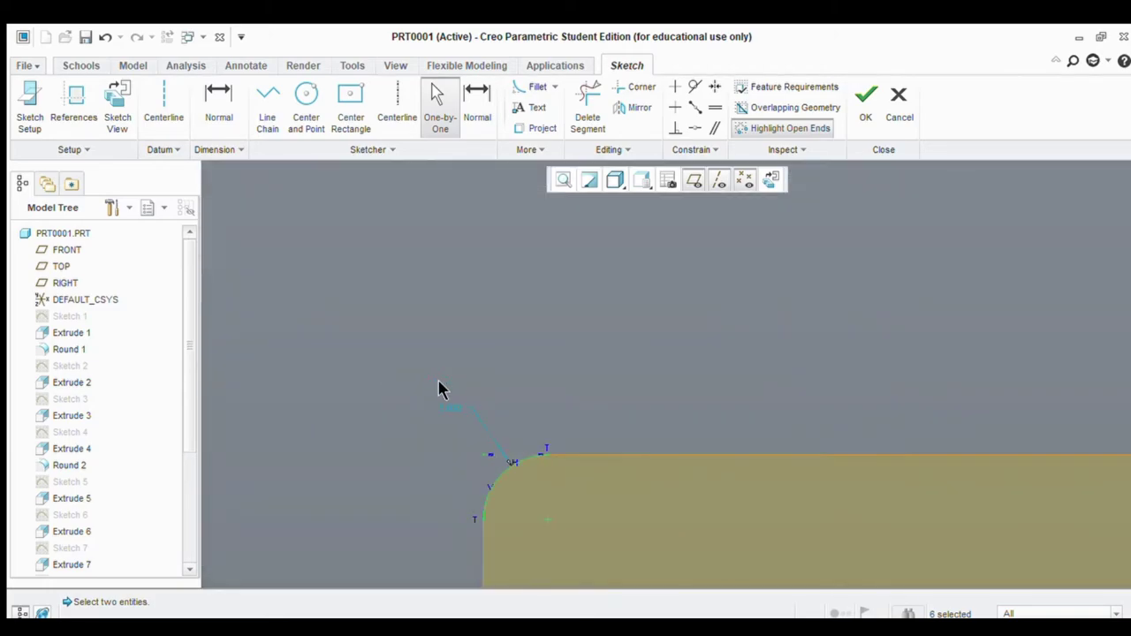
double_click(446, 409)
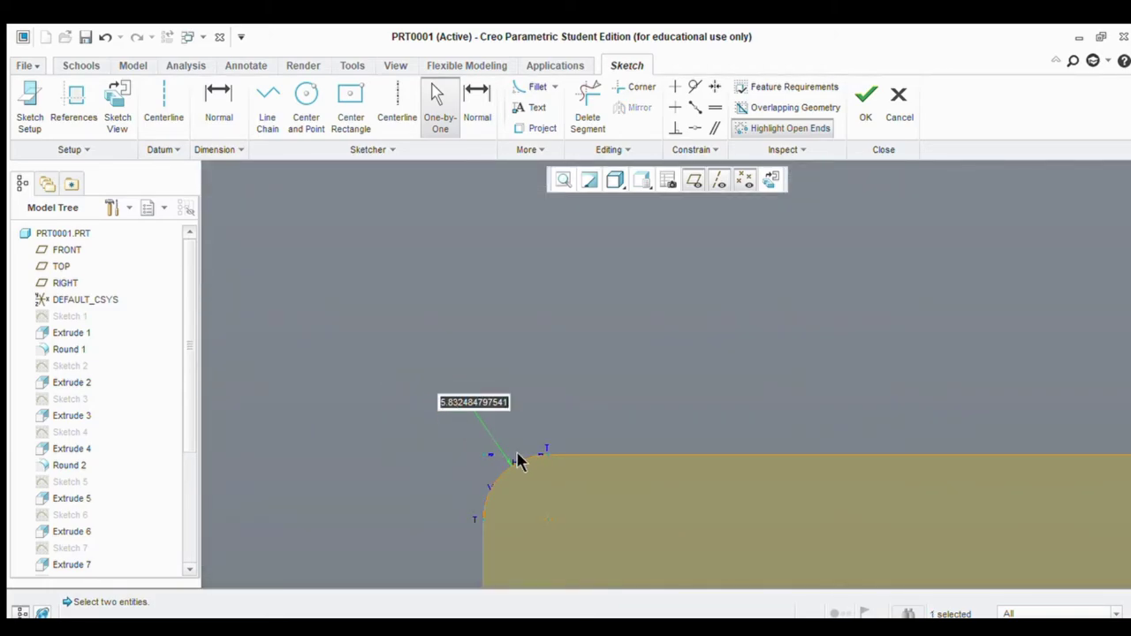
text(8)
key(Return)
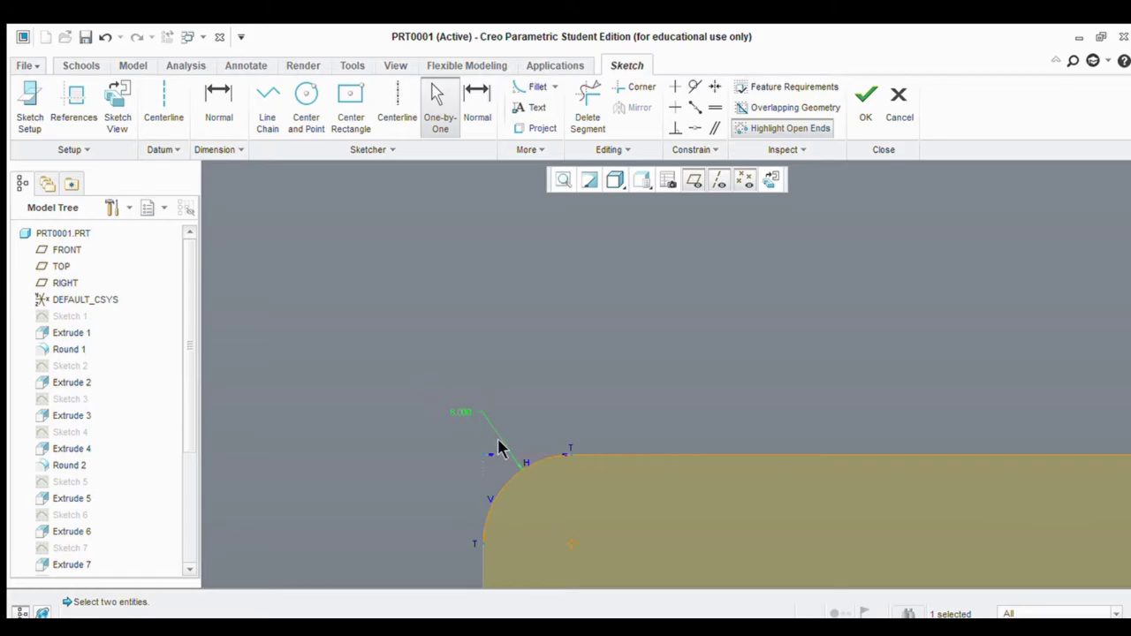
Set the radius of the fillet on the button side to 10
double_click(454, 415)
text(10)
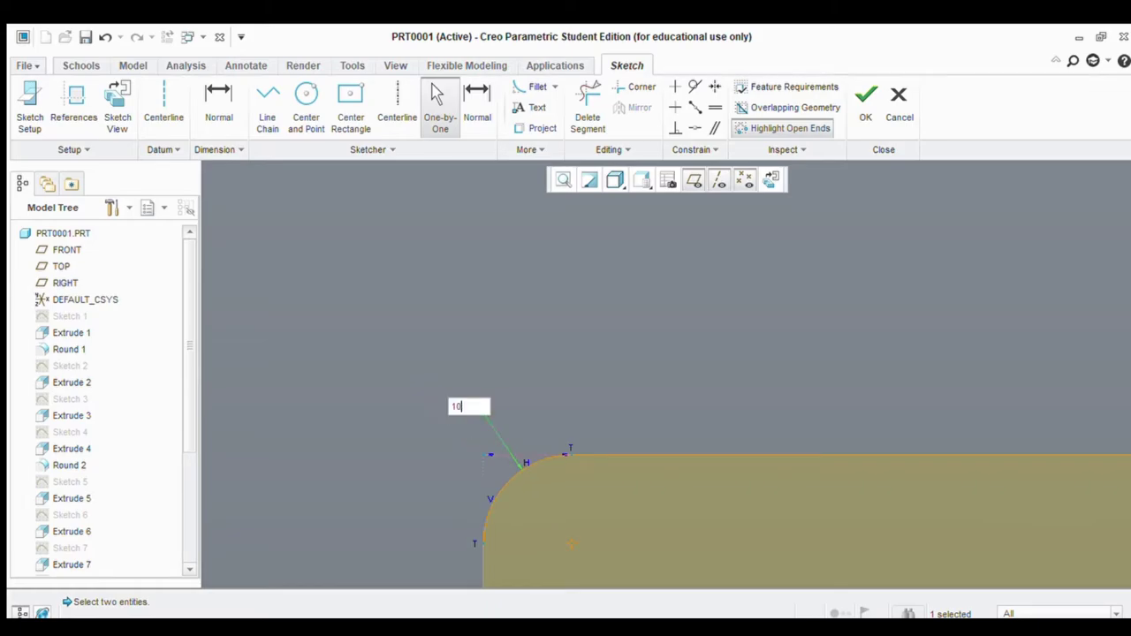
key(Return)
Set the radius of the fillet on the side away from the buttons to 10 and finish the sketch
scroll(464, 425, down, 4)
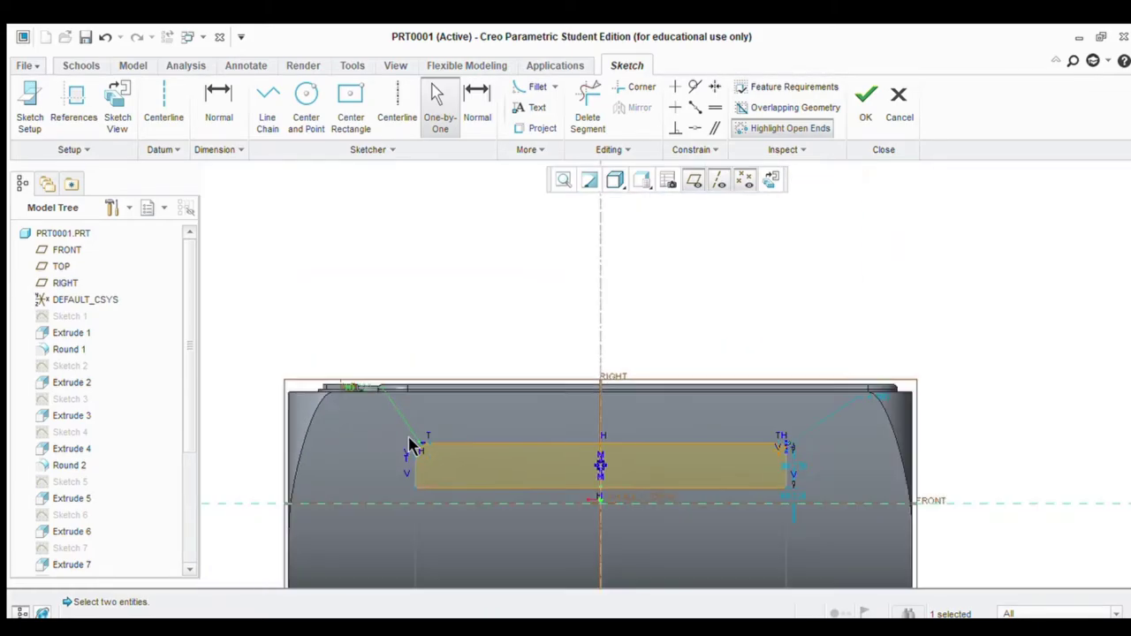
scroll(605, 451, up, 2)
scroll(605, 451, down, 2)
scroll(791, 415, up, 4)
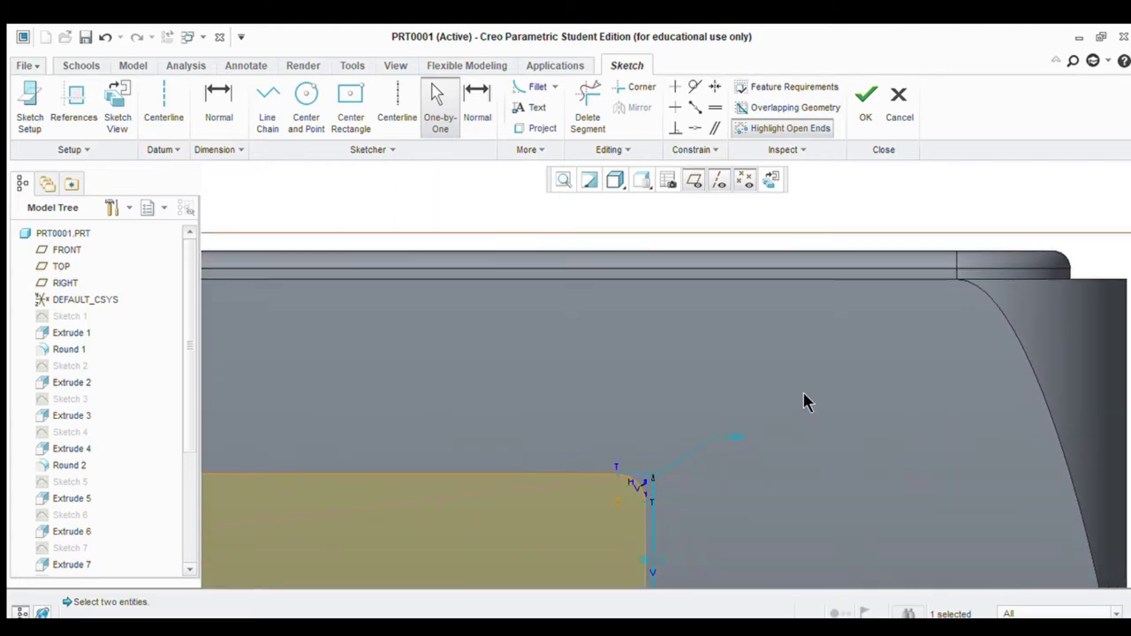
double_click(736, 439)
text(20)
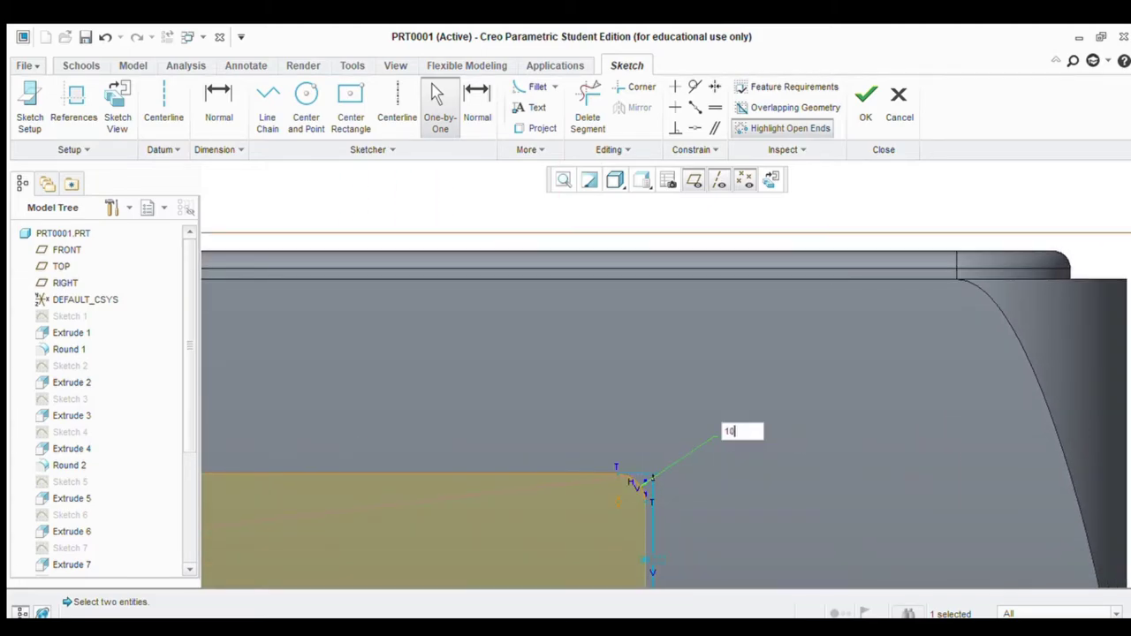
key(Return)
scroll(708, 442, down, 3)
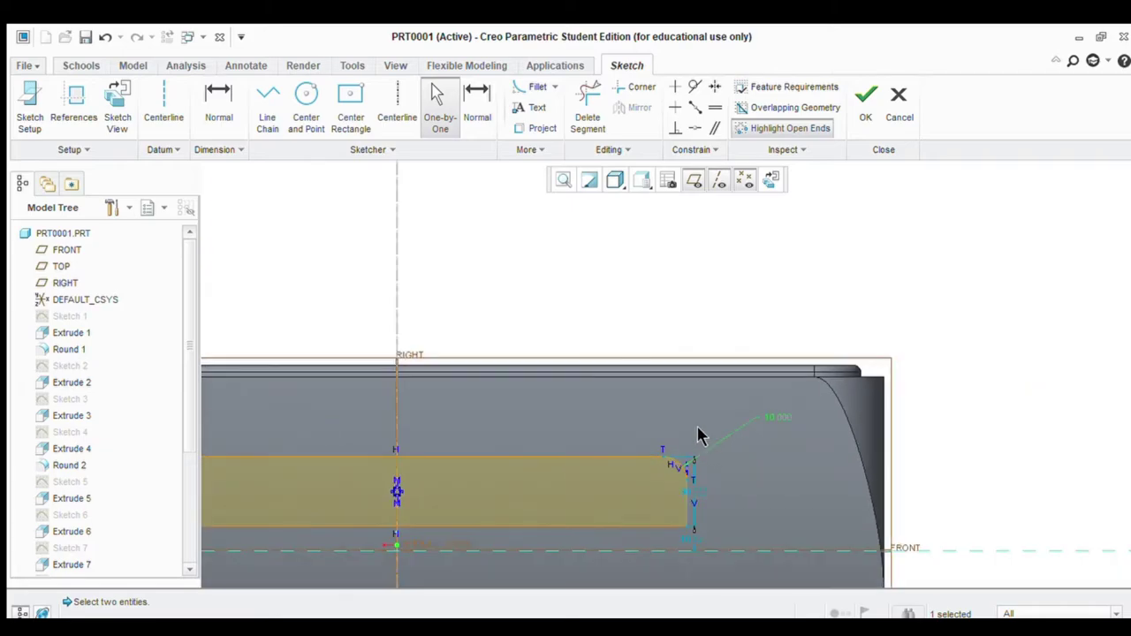
click(855, 99)
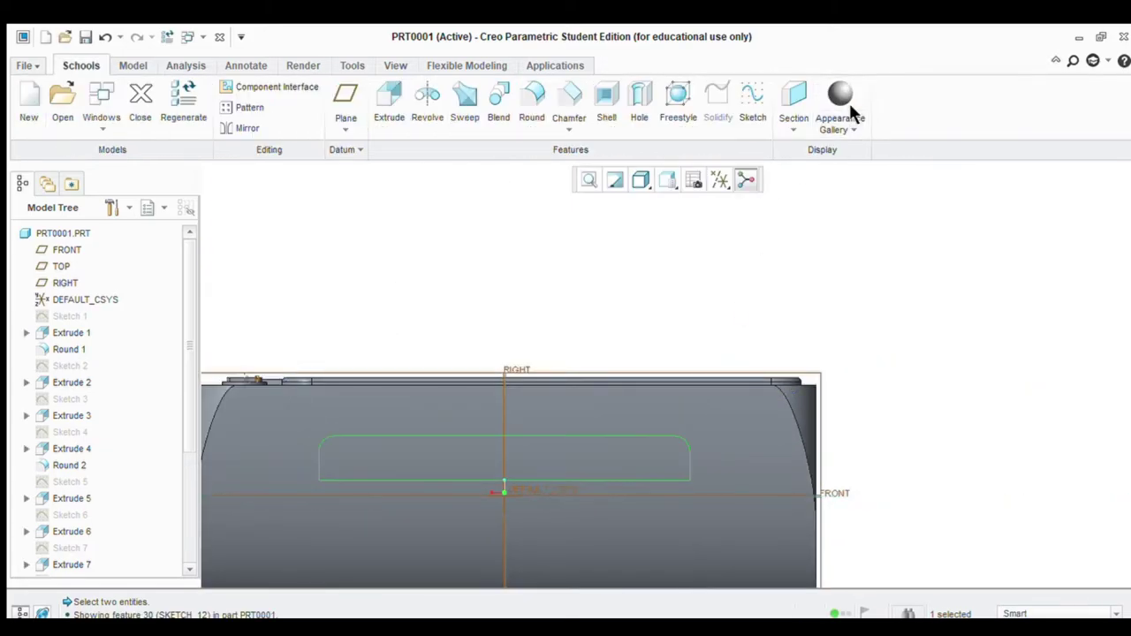
Cut the rounded-corner rectangle sketch through the curved front of the body with a 140.75 deep Extrude
click(390, 104)
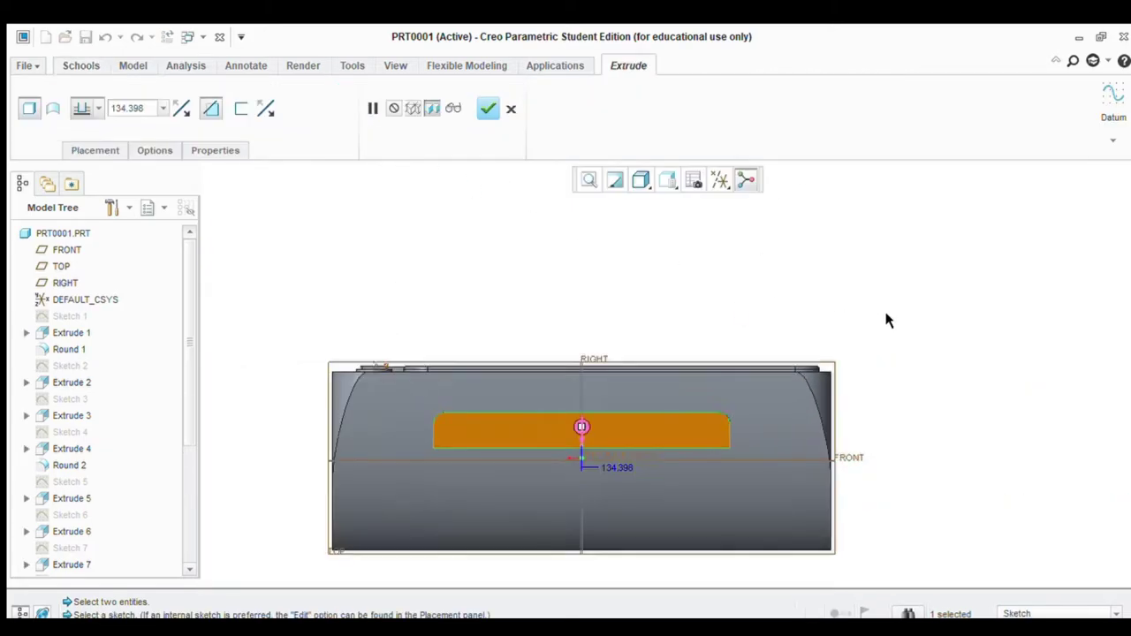
mouse_move(883, 320)
middle_down()
mouse_move(1017, 421)
mouse_move(998, 437)
mouse_move(1002, 416)
mouse_move(1022, 427)
mouse_move(1005, 420)
middle_up()
middle_drag(998, 425, 969, 432)
scroll(530, 459, up, 1)
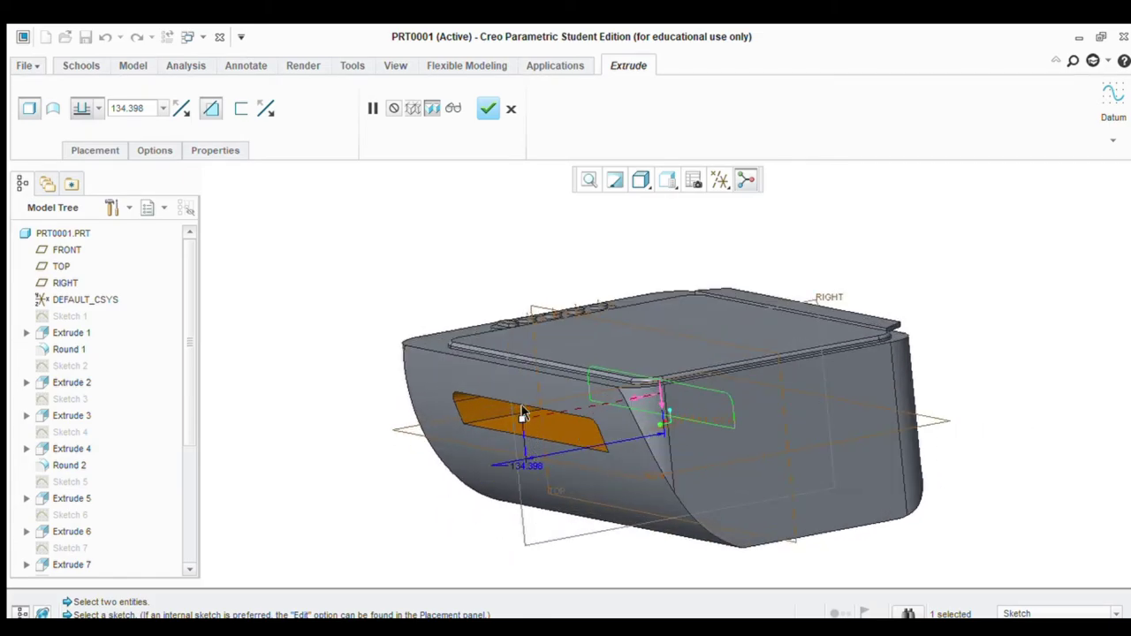
drag(515, 416, 517, 457)
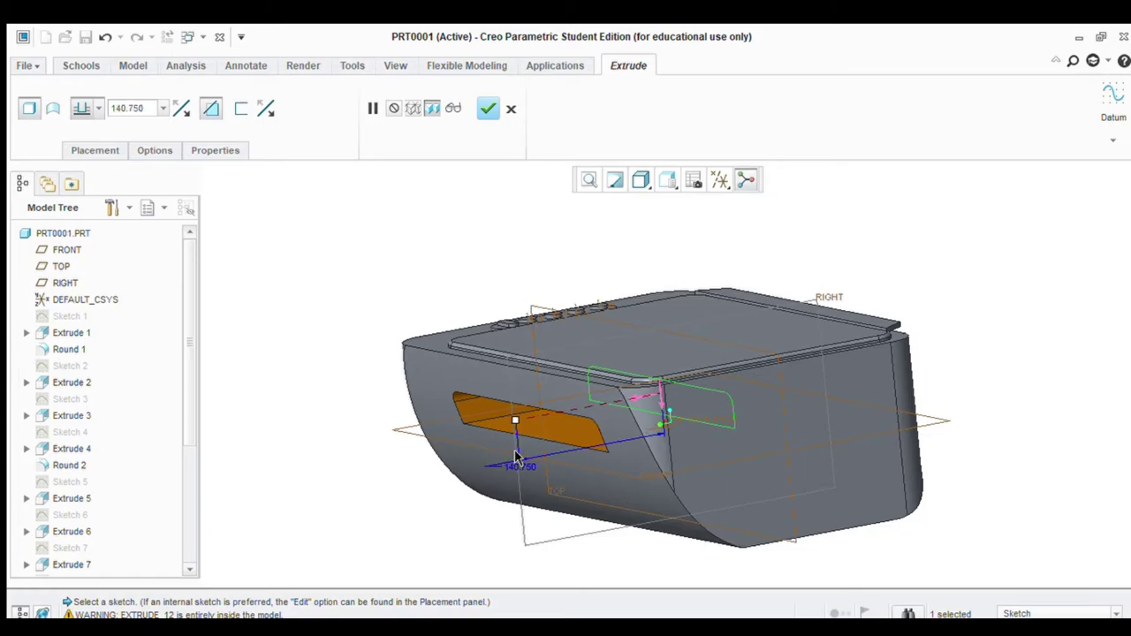
click(487, 108)
Start a sketch on the TOP plane and add a vertical centerline through the origin
middle_drag(361, 429, 536, 437)
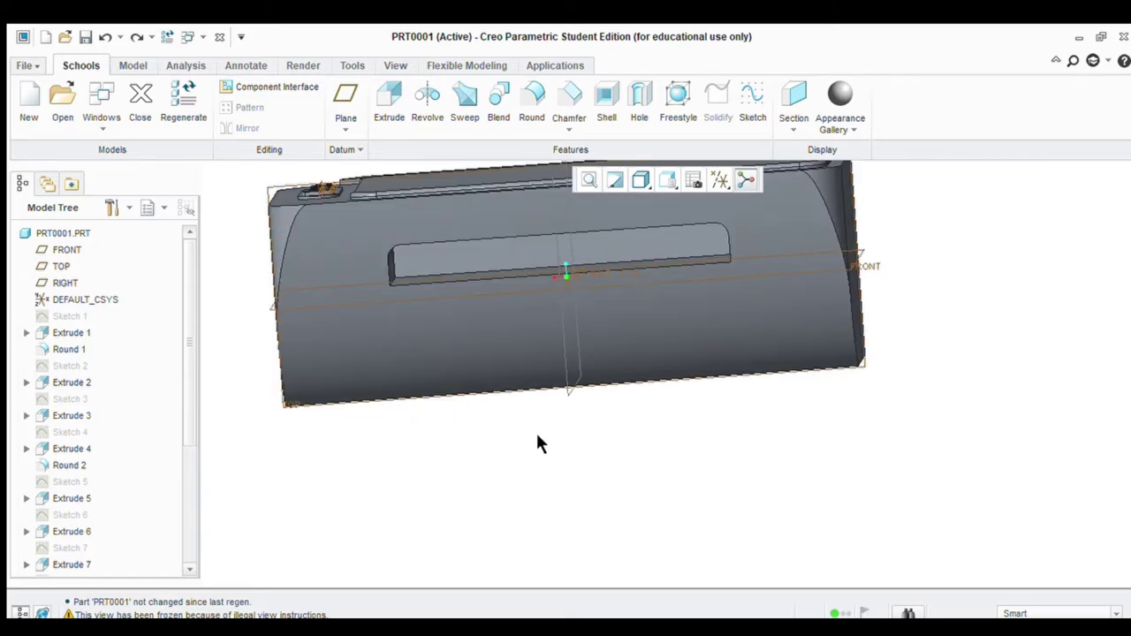
click(453, 371)
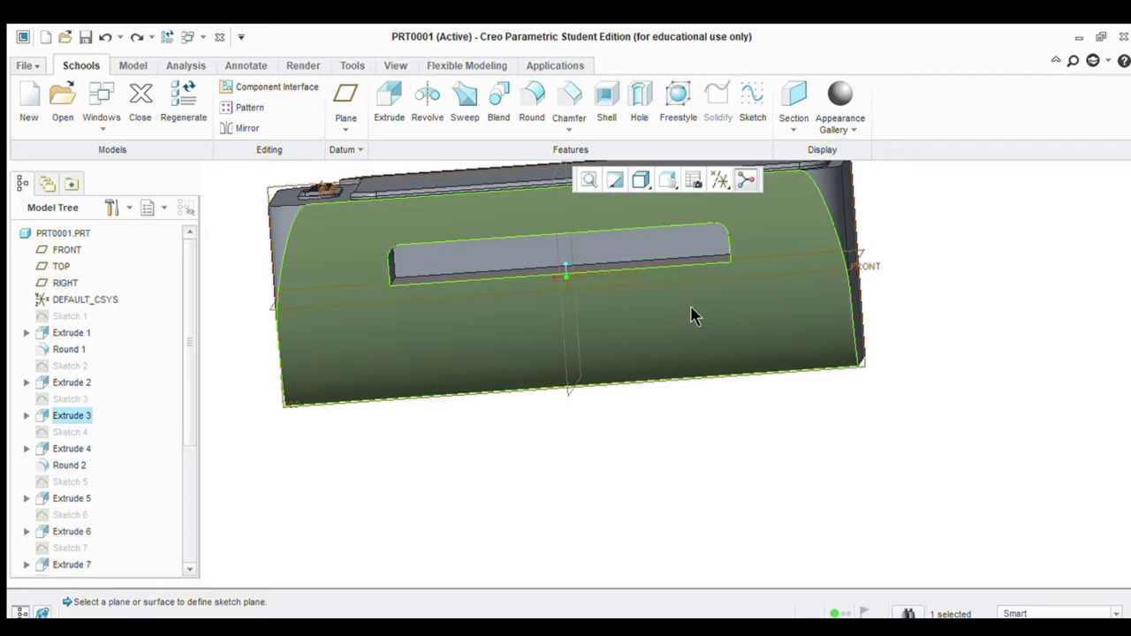
click(60, 265)
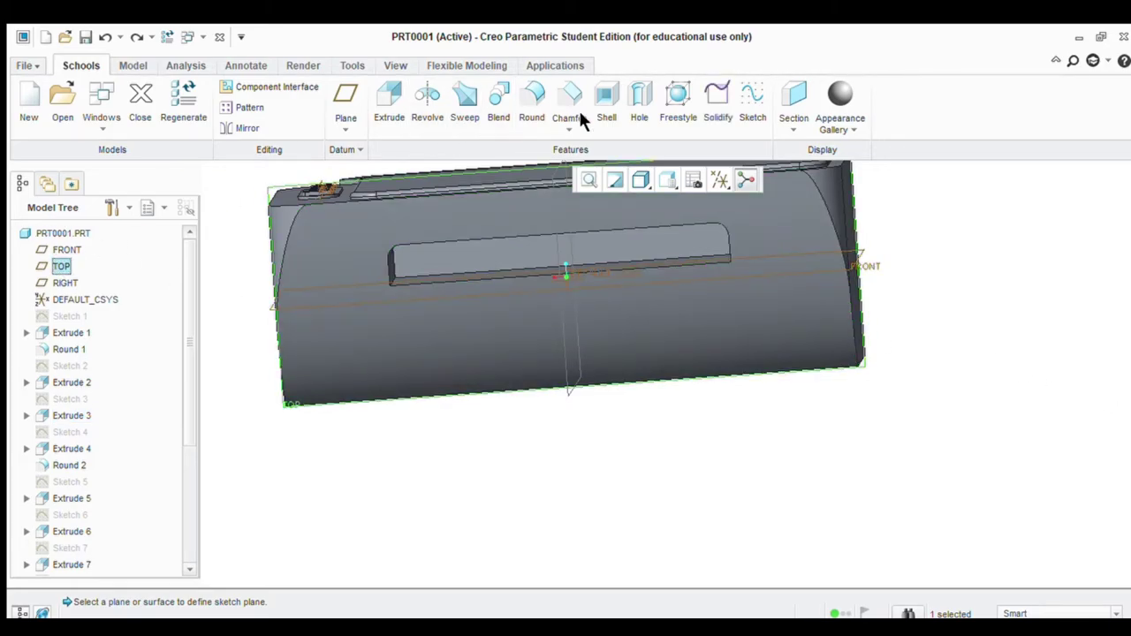
click(752, 99)
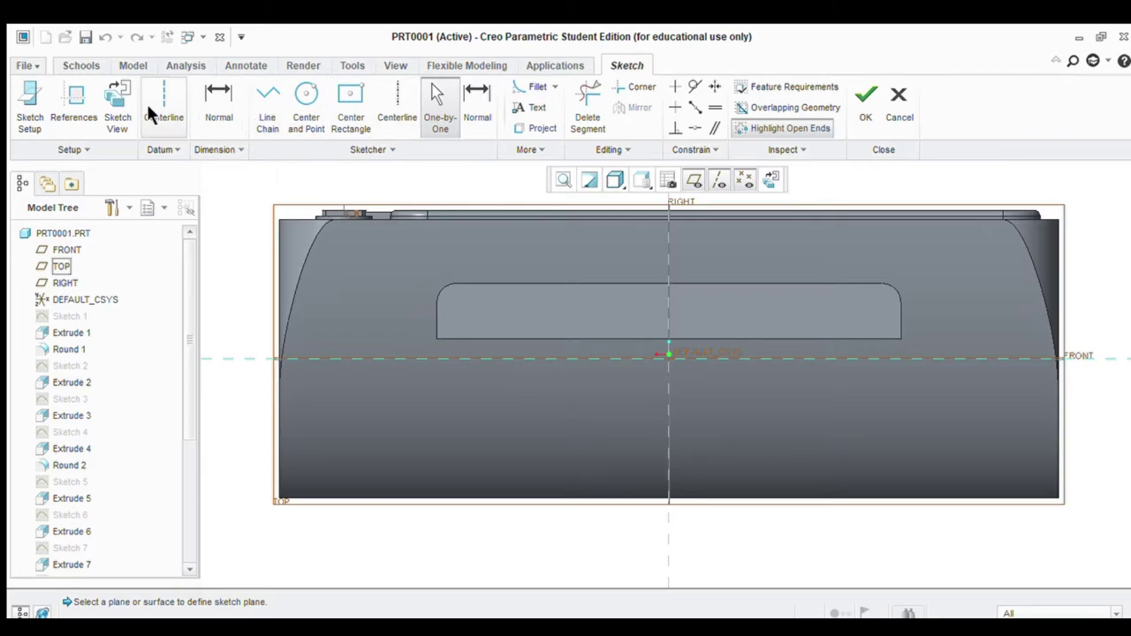
click(168, 124)
click(667, 353)
click(667, 328)
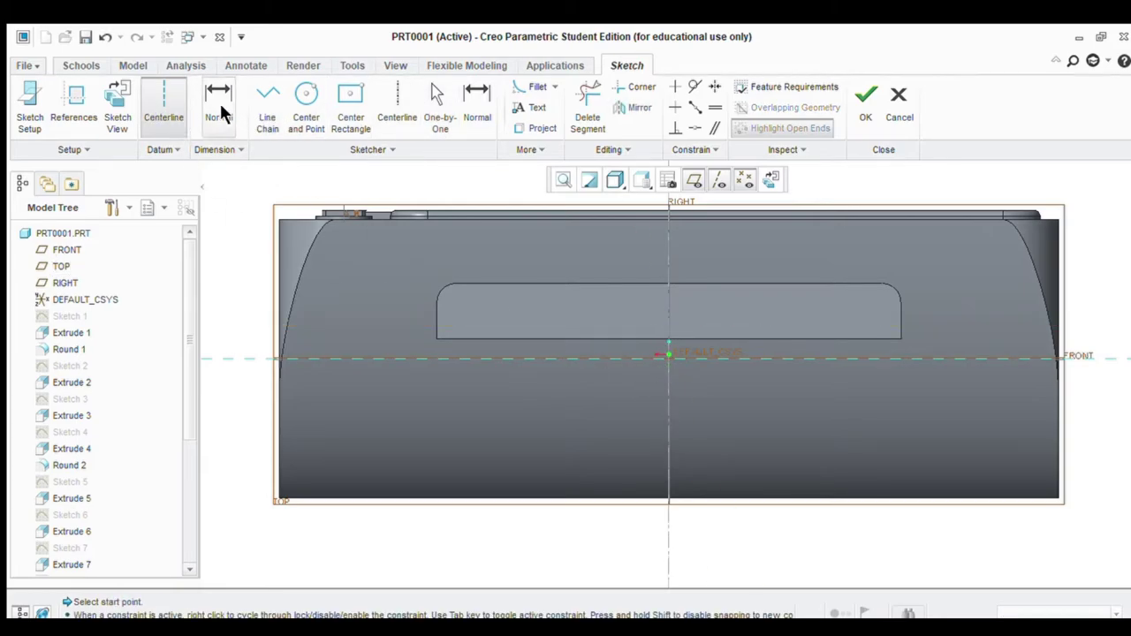
Add the slot's two side edges, its lower edge and the body's bottom edge as sketch references
click(69, 113)
click(437, 323)
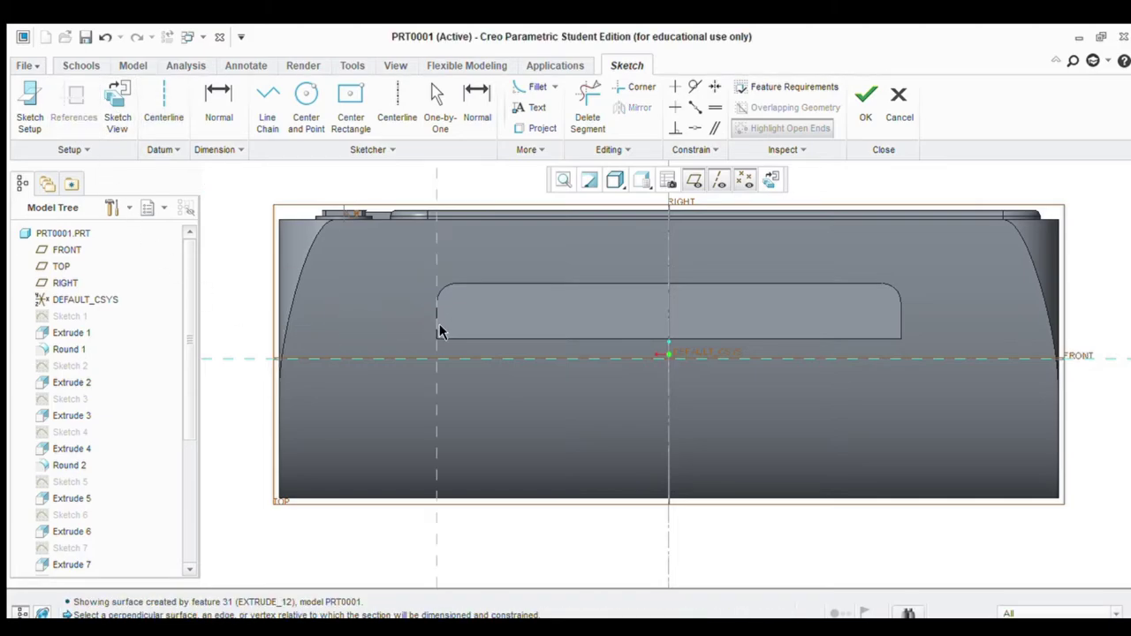
click(488, 338)
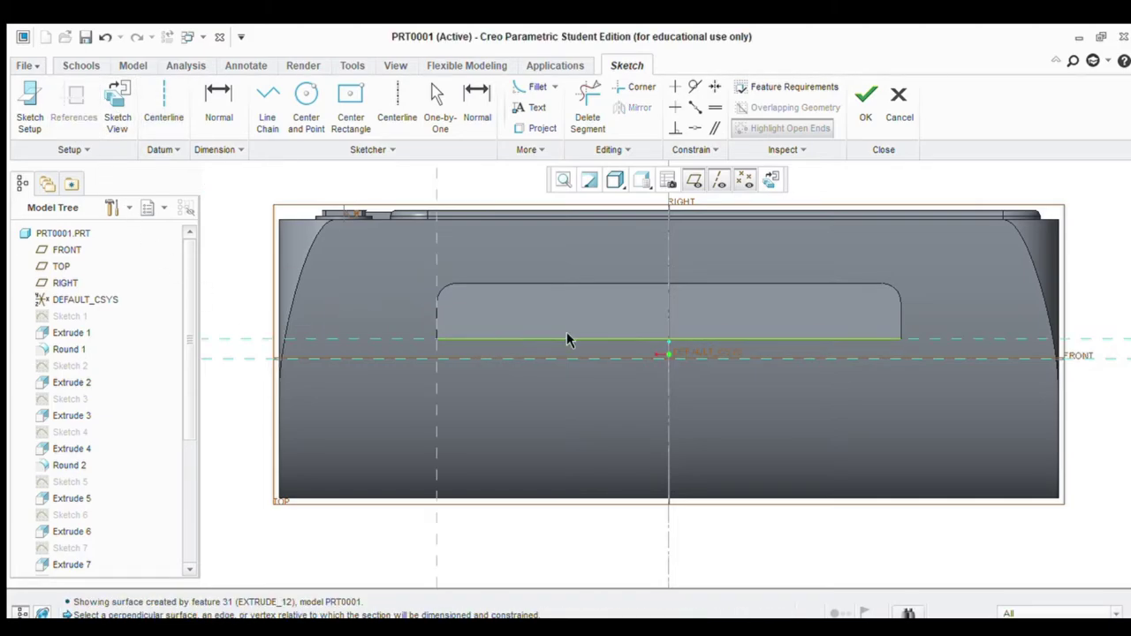
click(899, 323)
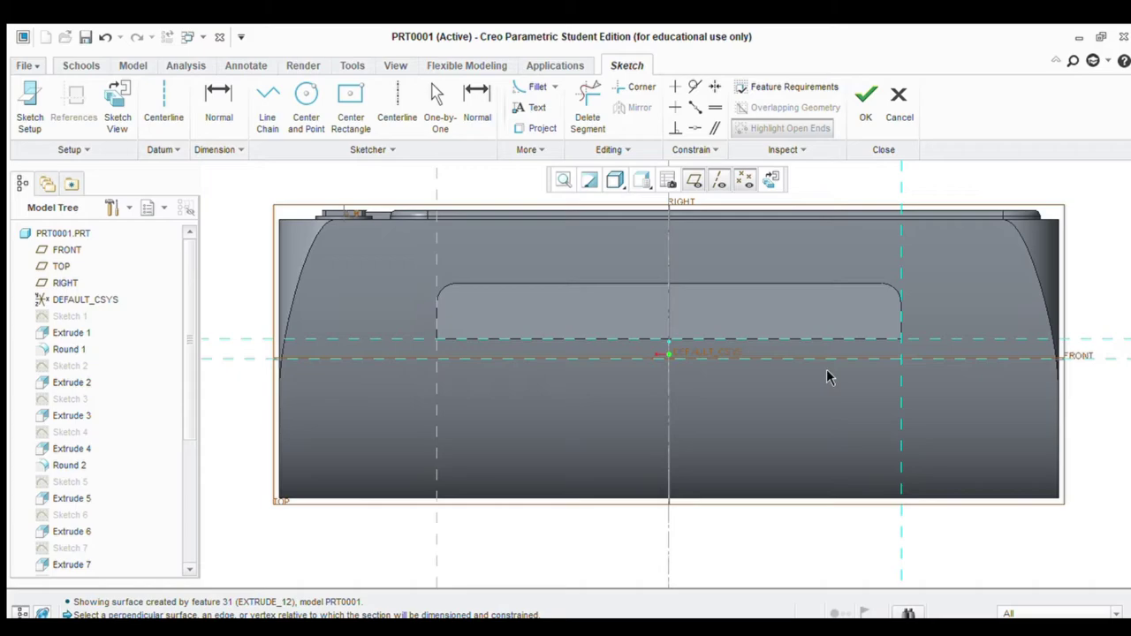
click(606, 498)
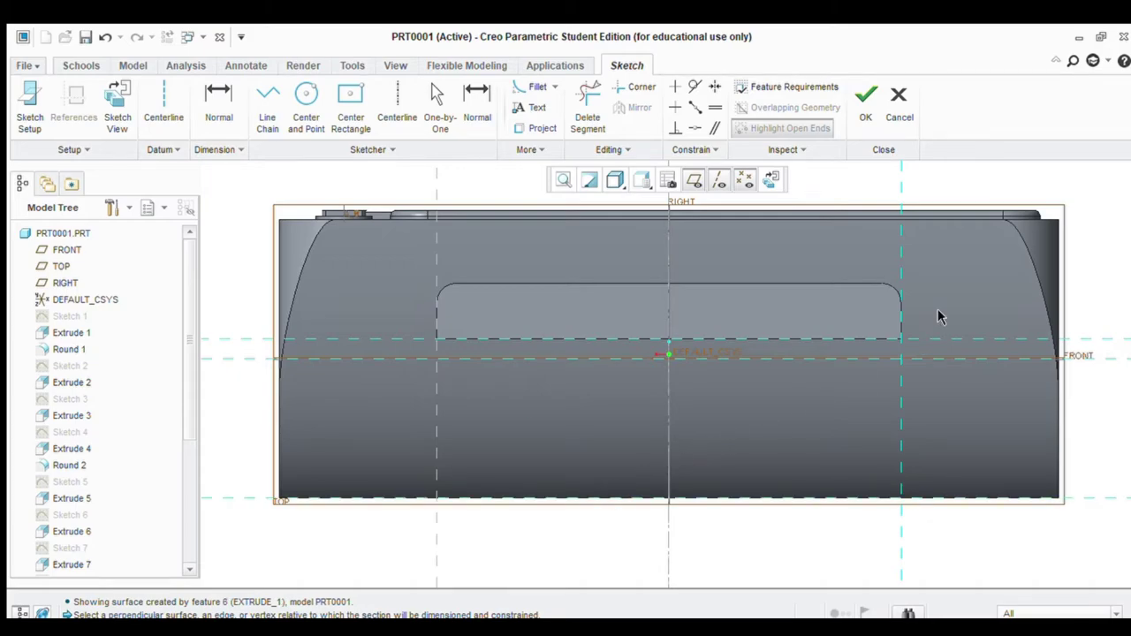
middle_click(1112, 286)
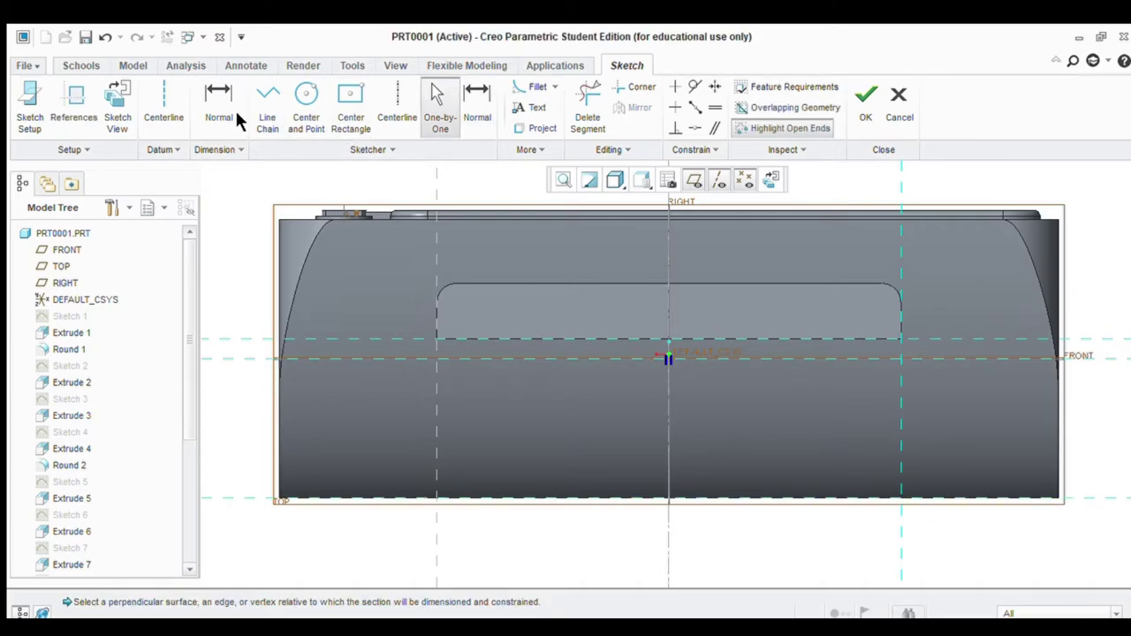
Draw a narrow closed vertical strip with Line Chain from the slot's lower corner on the button side down to the body's bottom edge
click(266, 113)
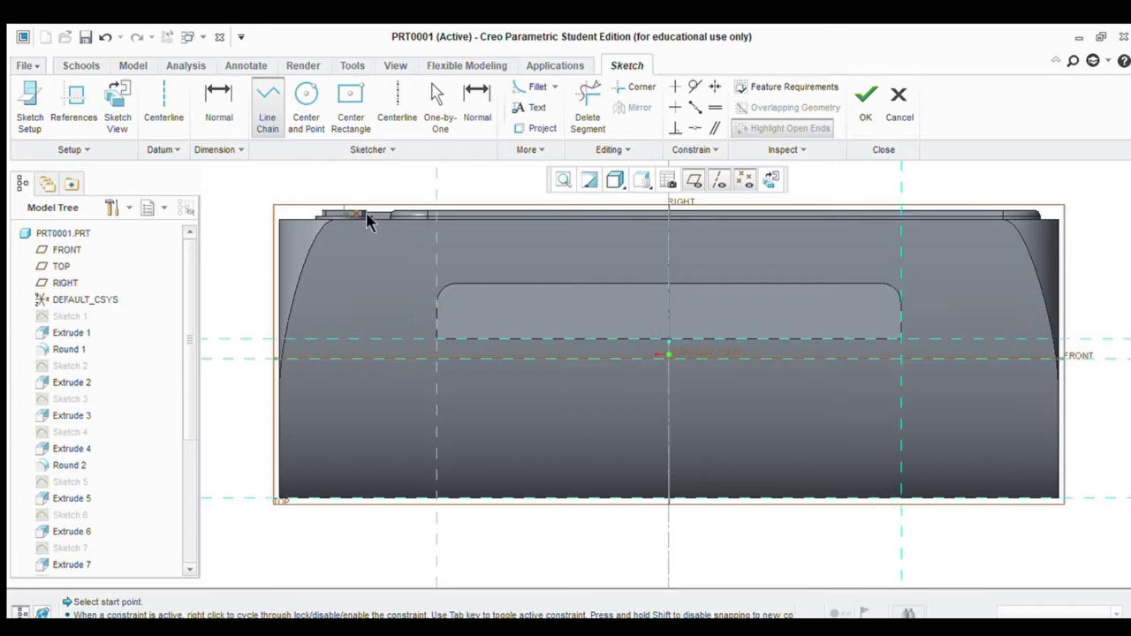
click(435, 337)
scroll(441, 342, up, 4)
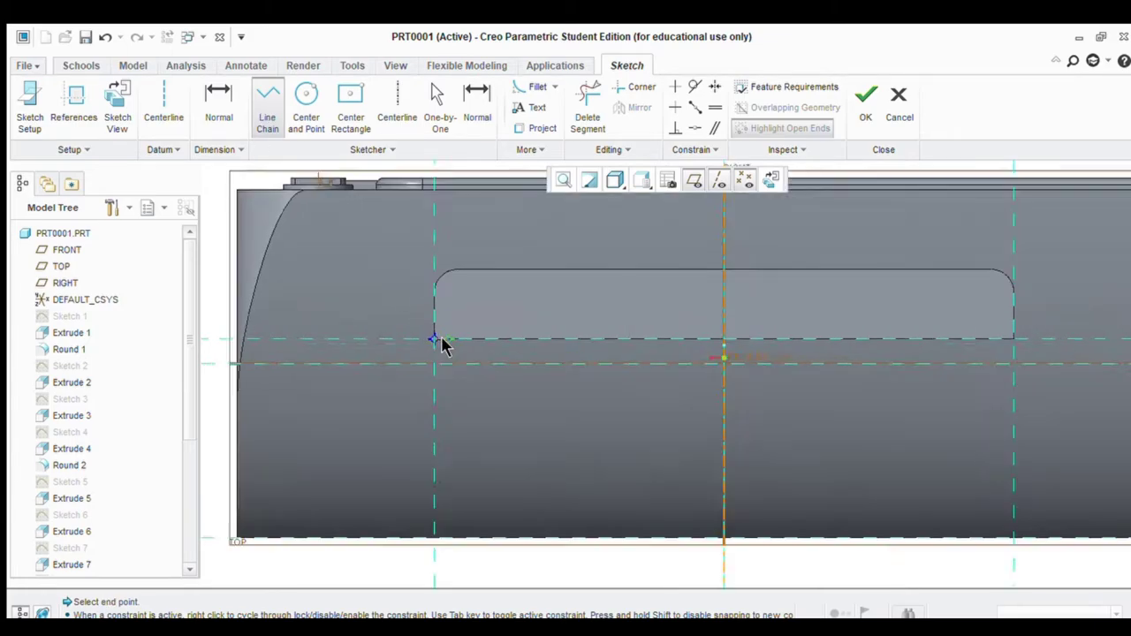
scroll(448, 323, down, 5)
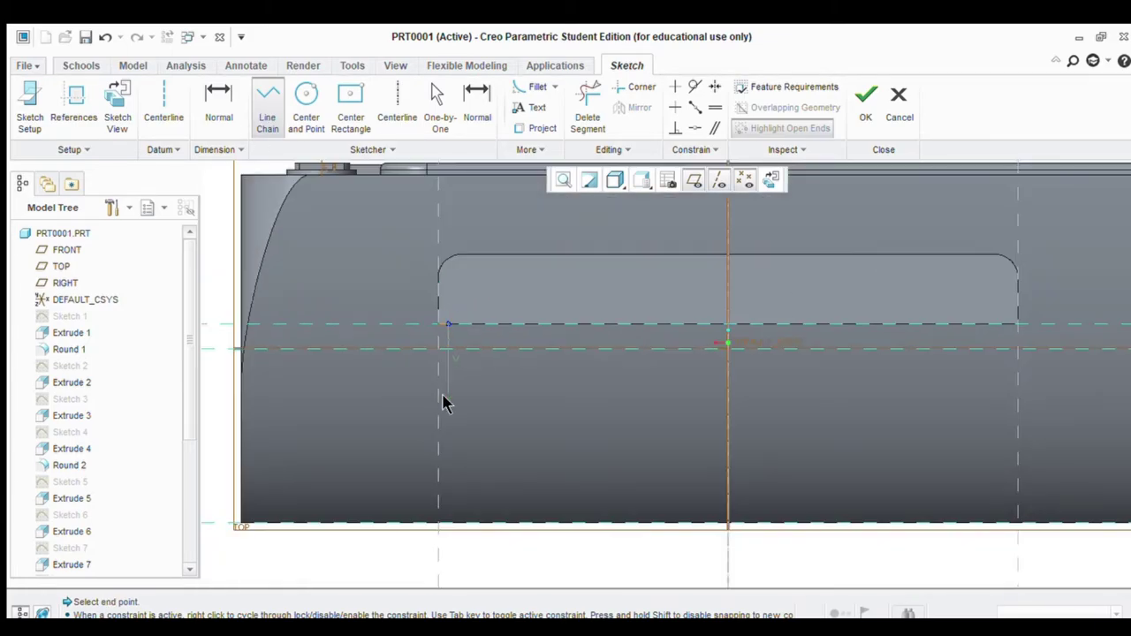
scroll(444, 508, up, 3)
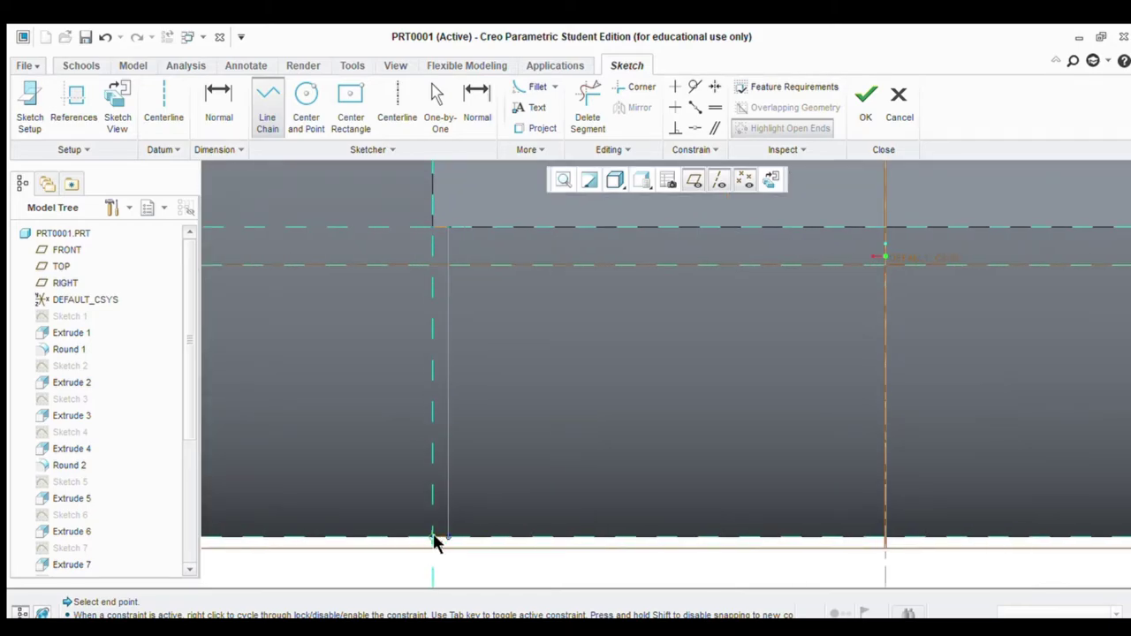
click(433, 537)
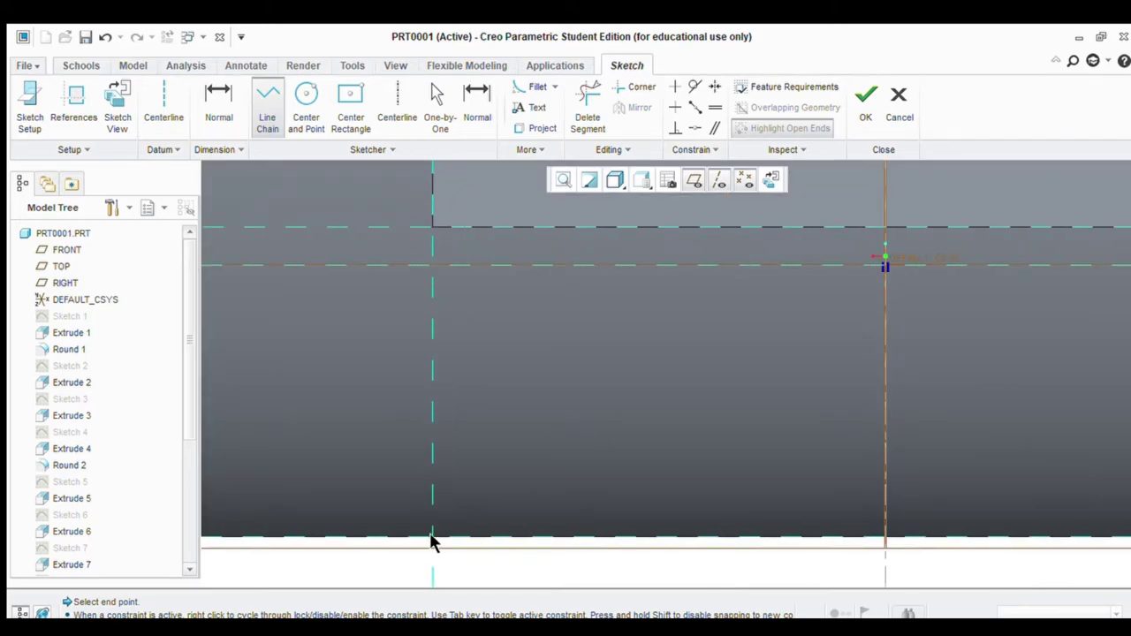
click(433, 228)
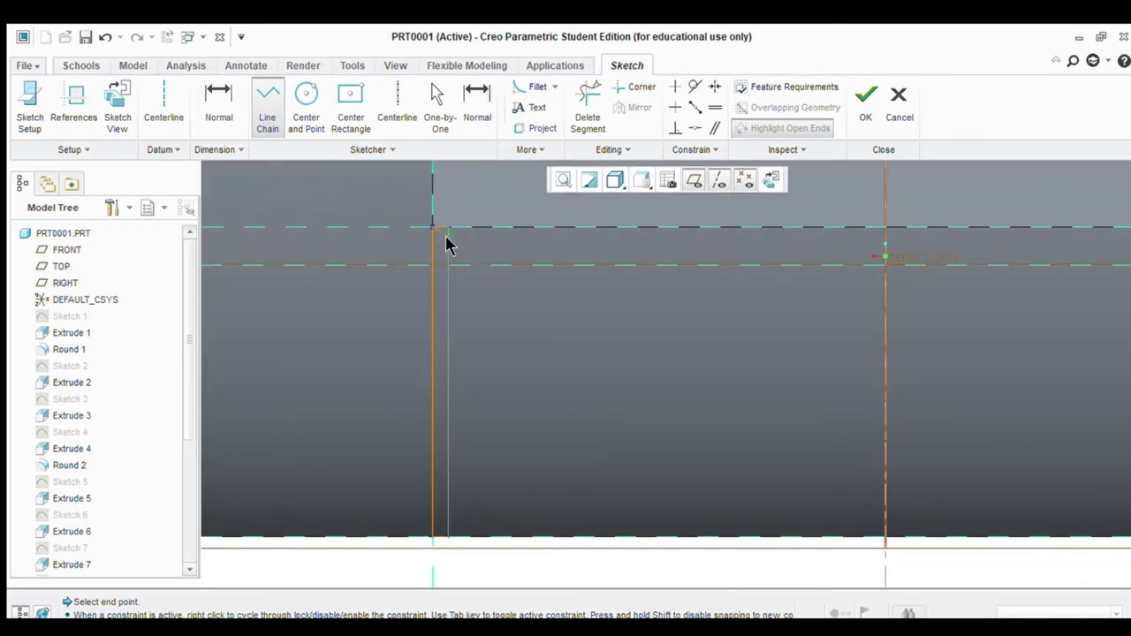
middle_click(510, 256)
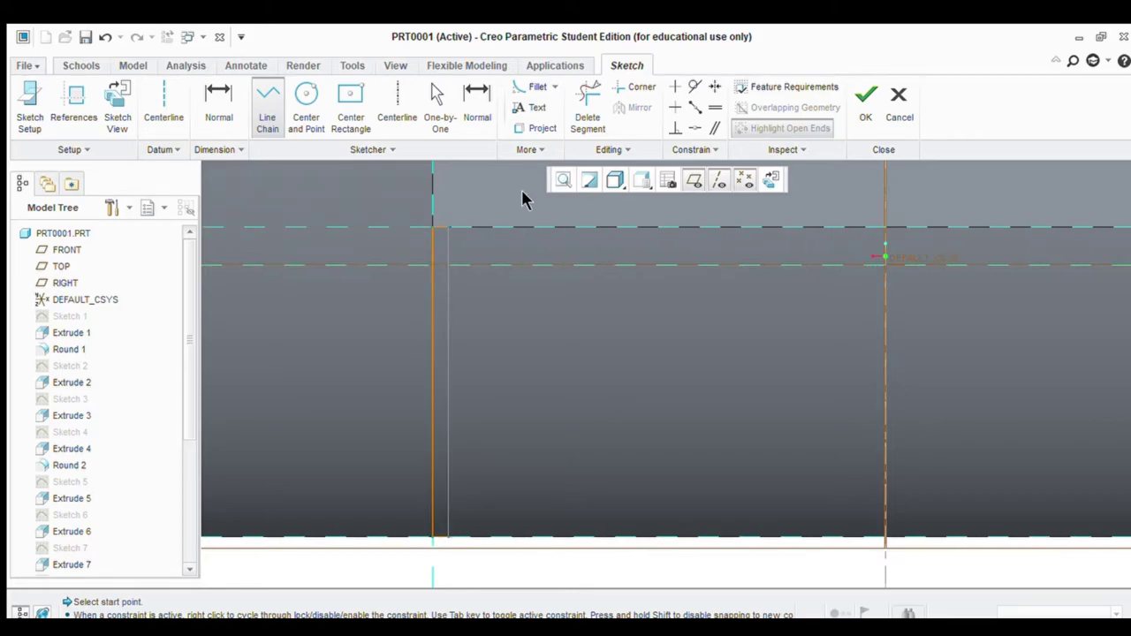
Mirror all four lines of the narrow strip about the vertical centerline and finish the sketch
click(521, 130)
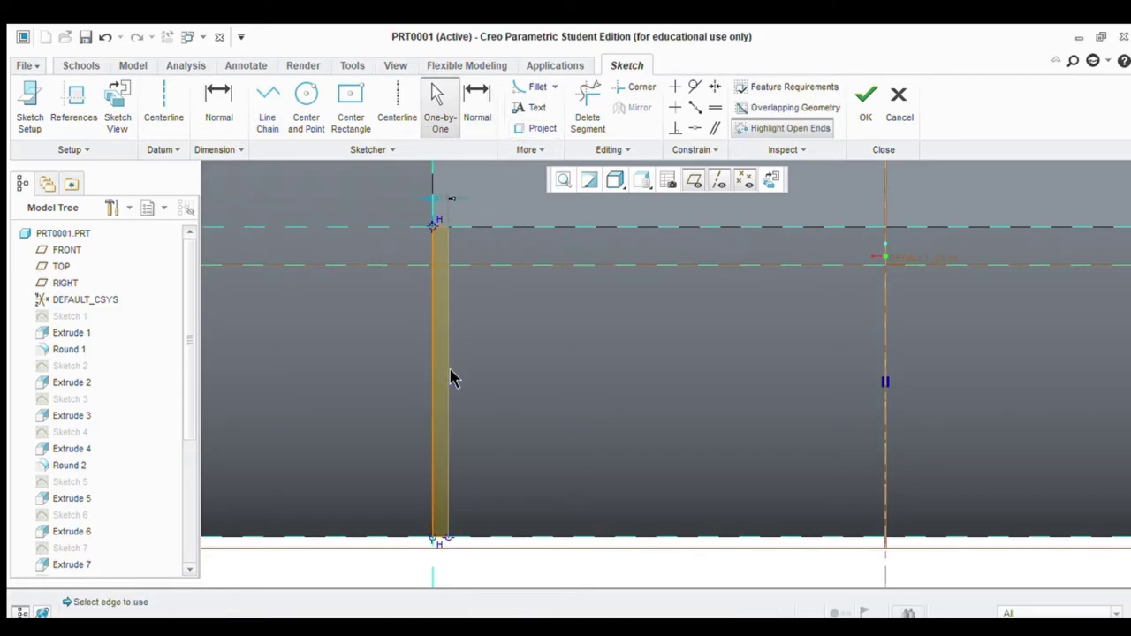
click(446, 371)
ctrl+click(432, 373)
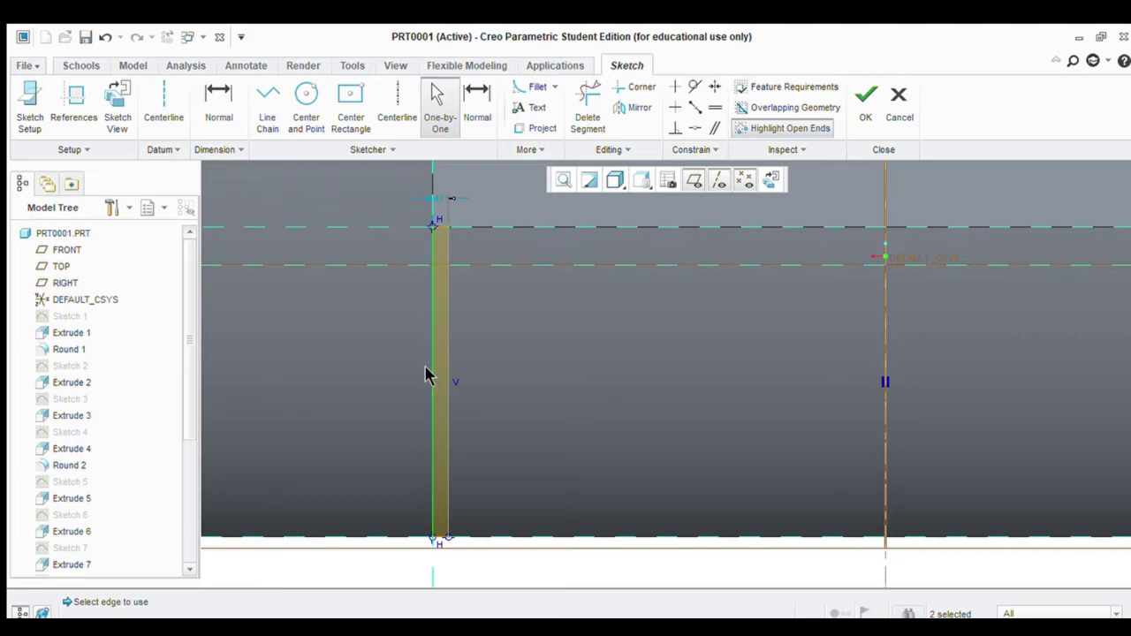
ctrl+click(437, 227)
scroll(433, 543, up, 5)
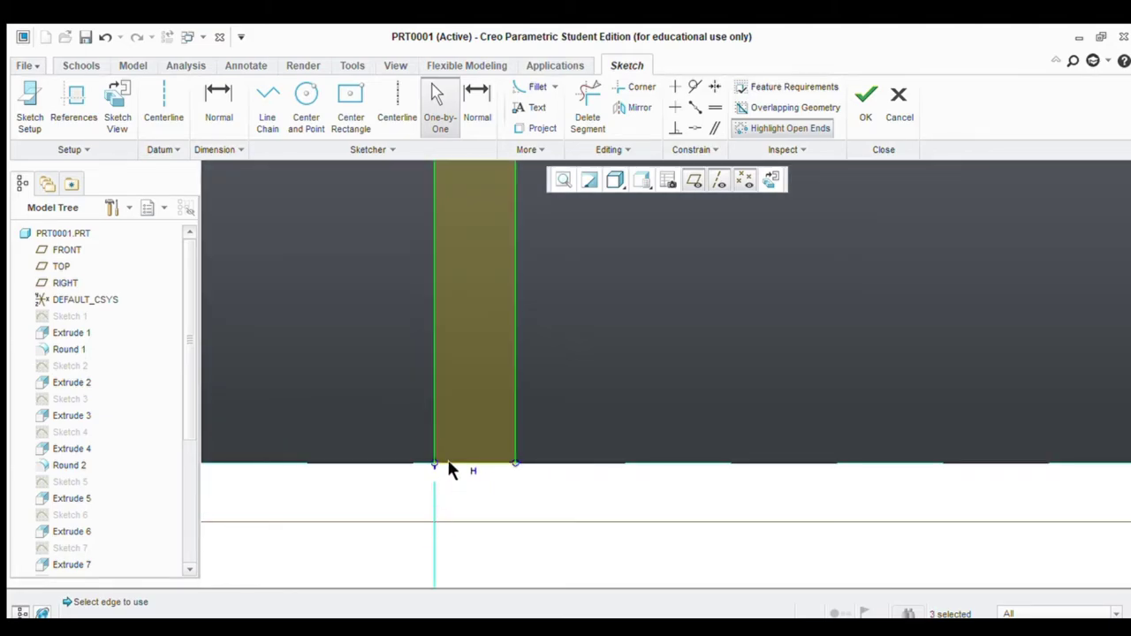
scroll(447, 469, down, 6)
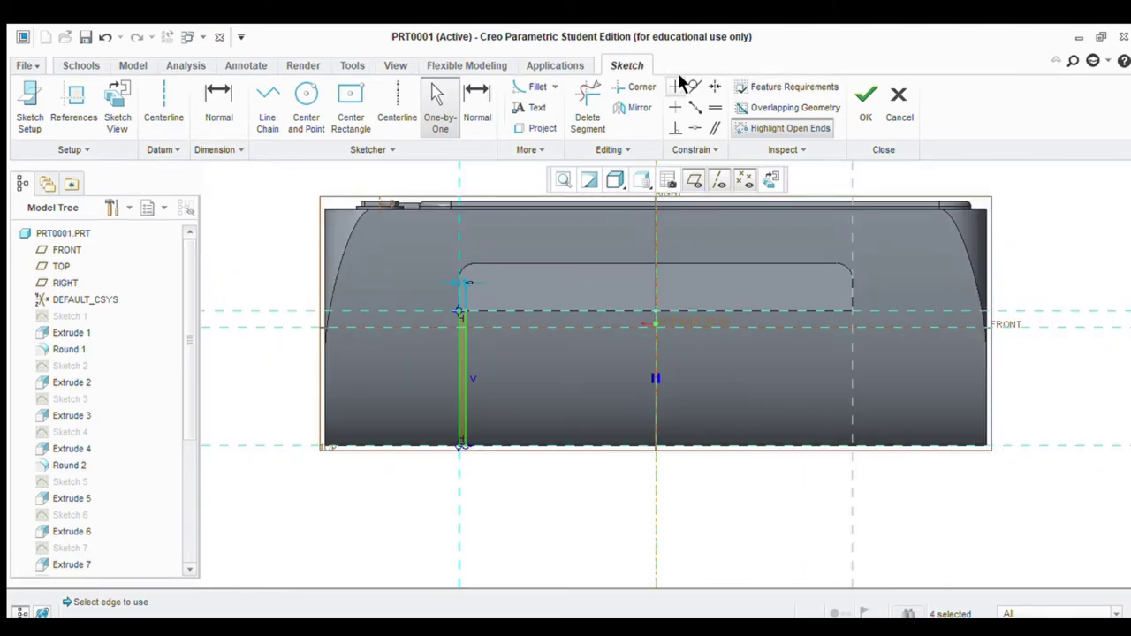
click(629, 108)
click(653, 351)
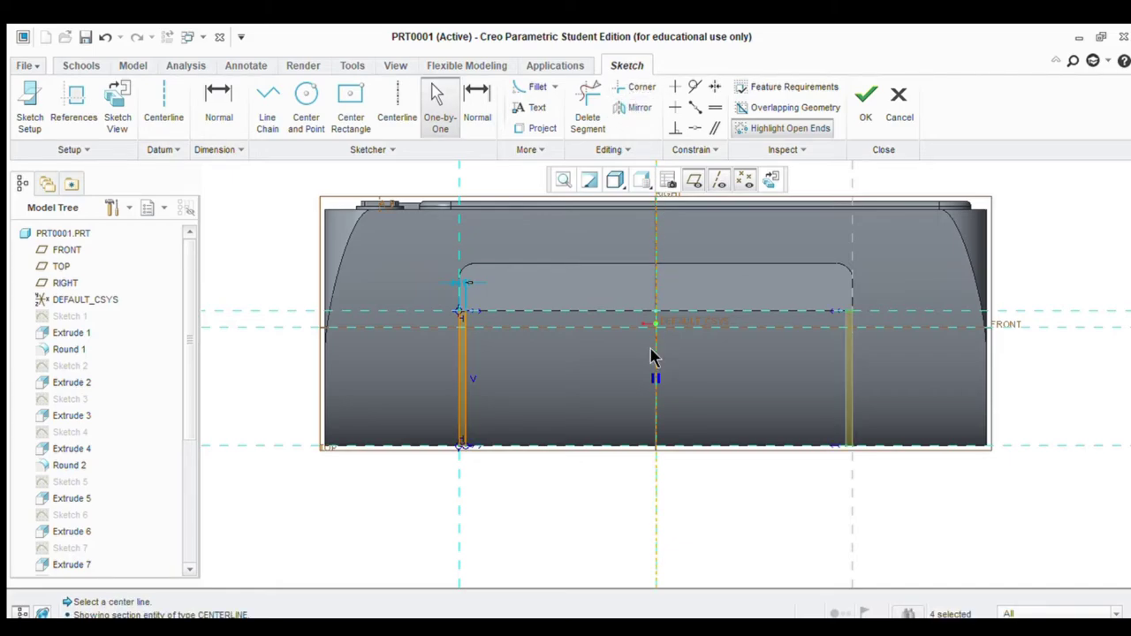
scroll(858, 323, up, 3)
scroll(859, 325, down, 4)
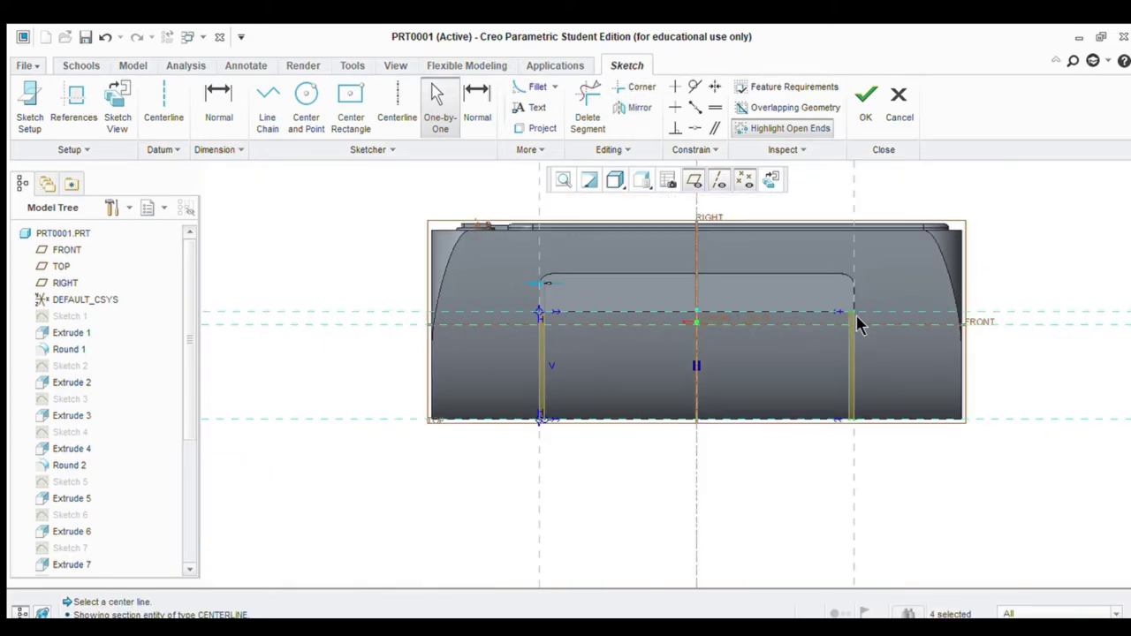
click(861, 110)
Cut the two narrow strips through the curved front with a 212.375 deep Extrude
click(389, 112)
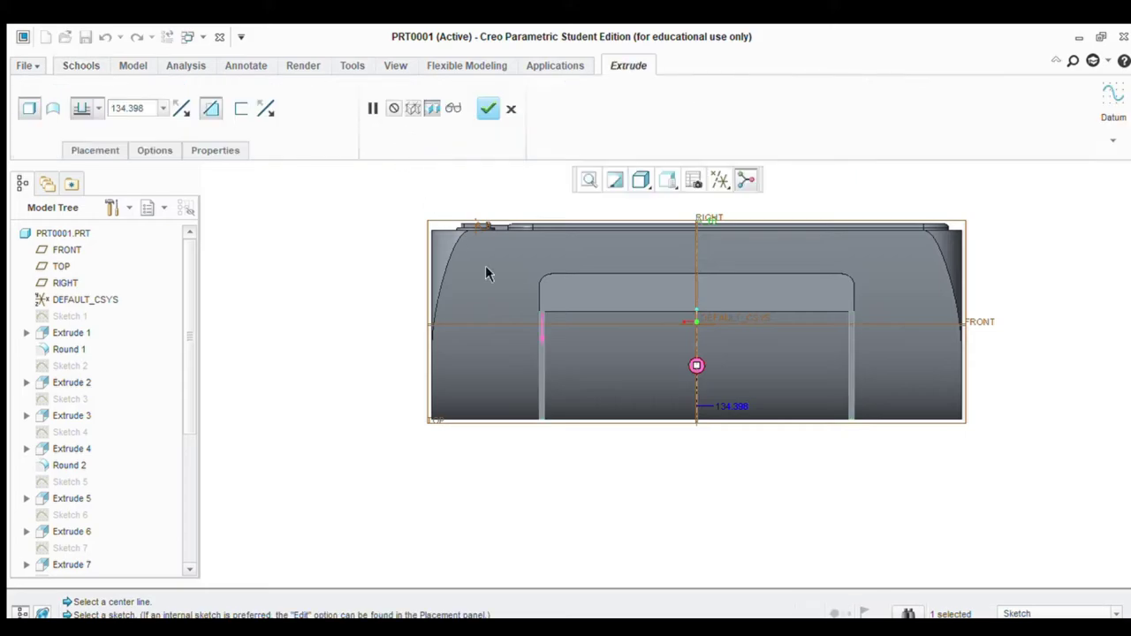
mouse_move(813, 528)
middle_down()
mouse_move(790, 525)
mouse_move(789, 540)
mouse_move(793, 530)
middle_up()
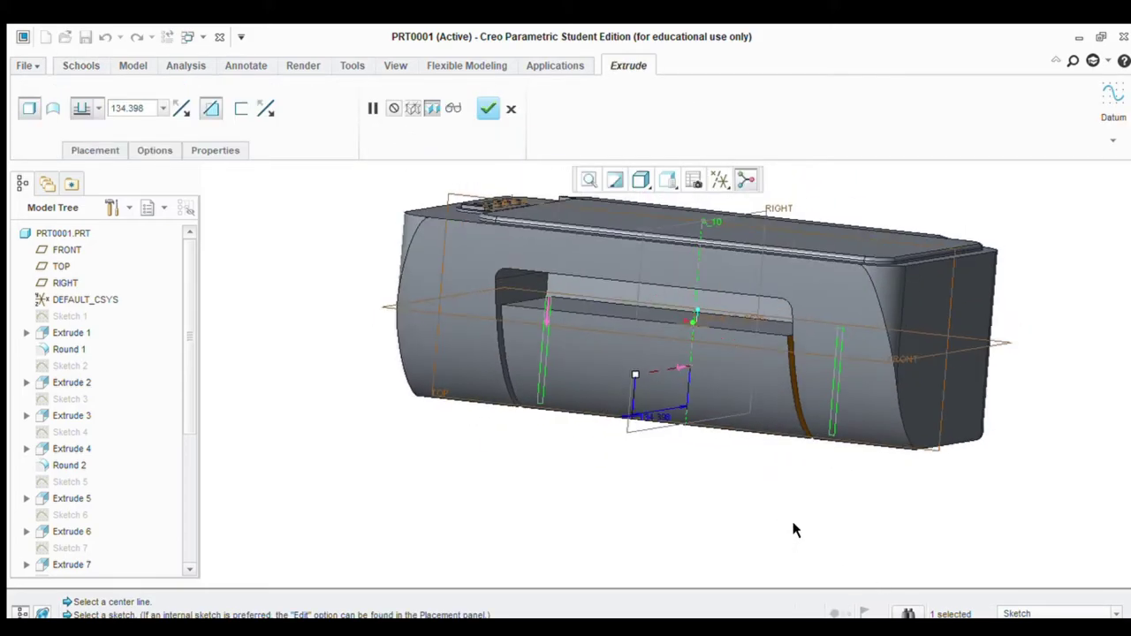
drag(634, 380, 592, 462)
middle_drag(593, 462, 614, 489)
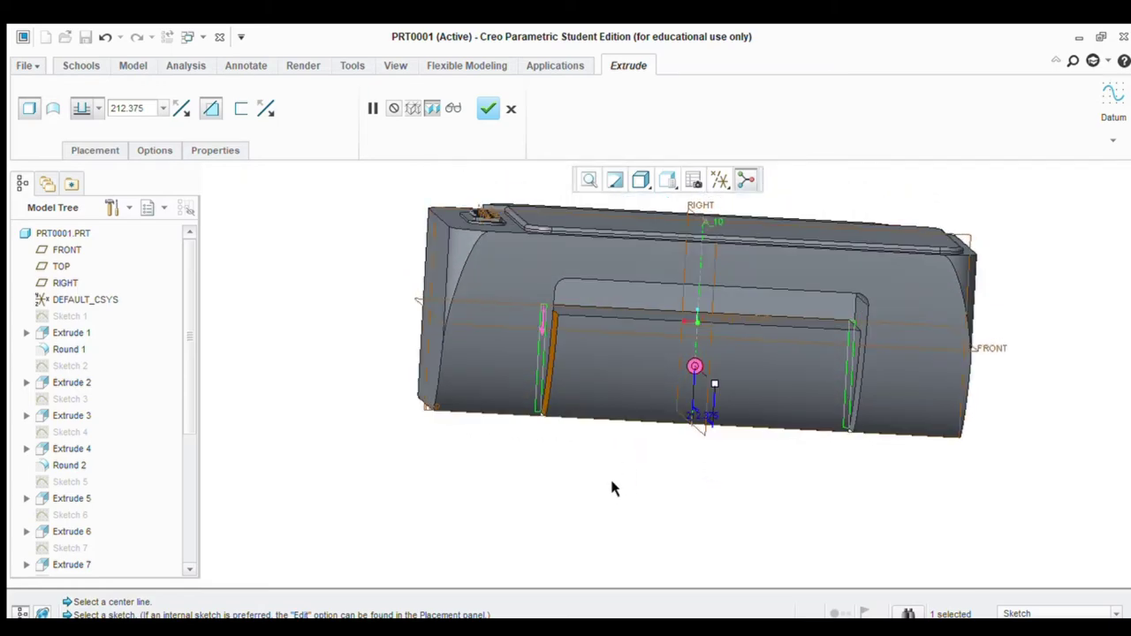
click(488, 108)
Start a sketch on the large framed face and draw a circle about 103.7 in diameter, centred on the horizontal reference just off the origin
middle_drag(436, 477, 374, 271)
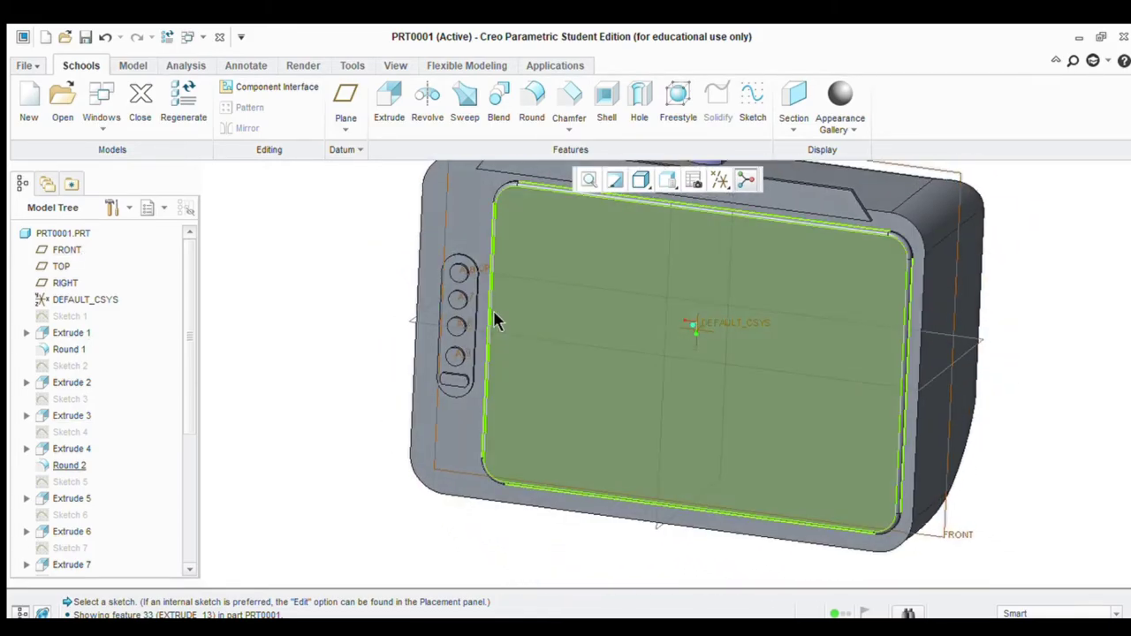
click(618, 371)
click(751, 99)
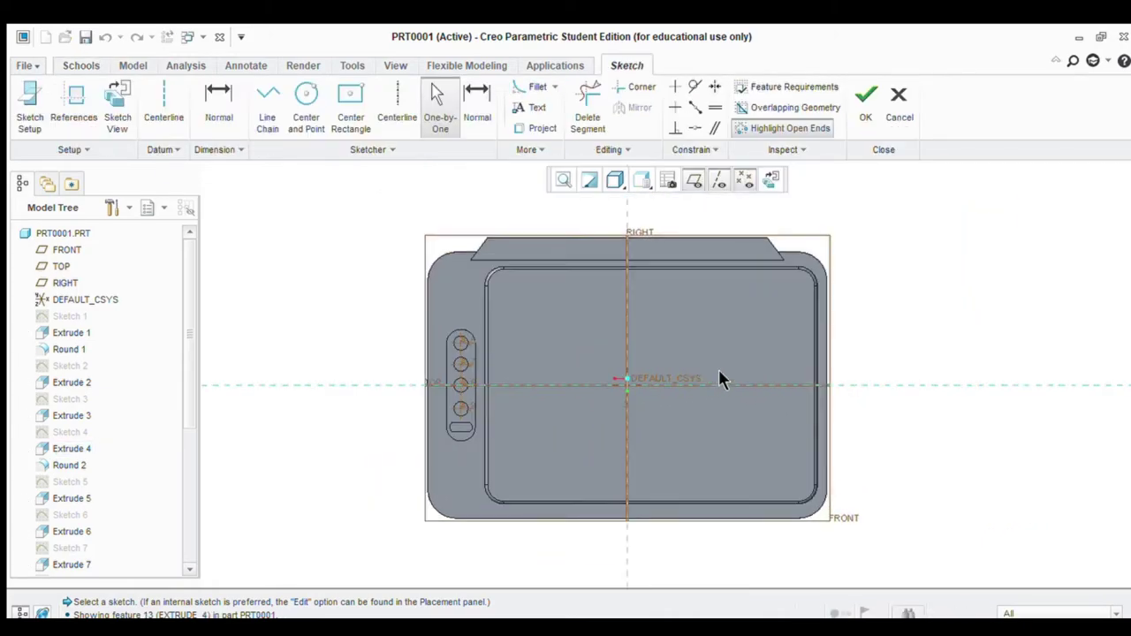
scroll(718, 378, up, 2)
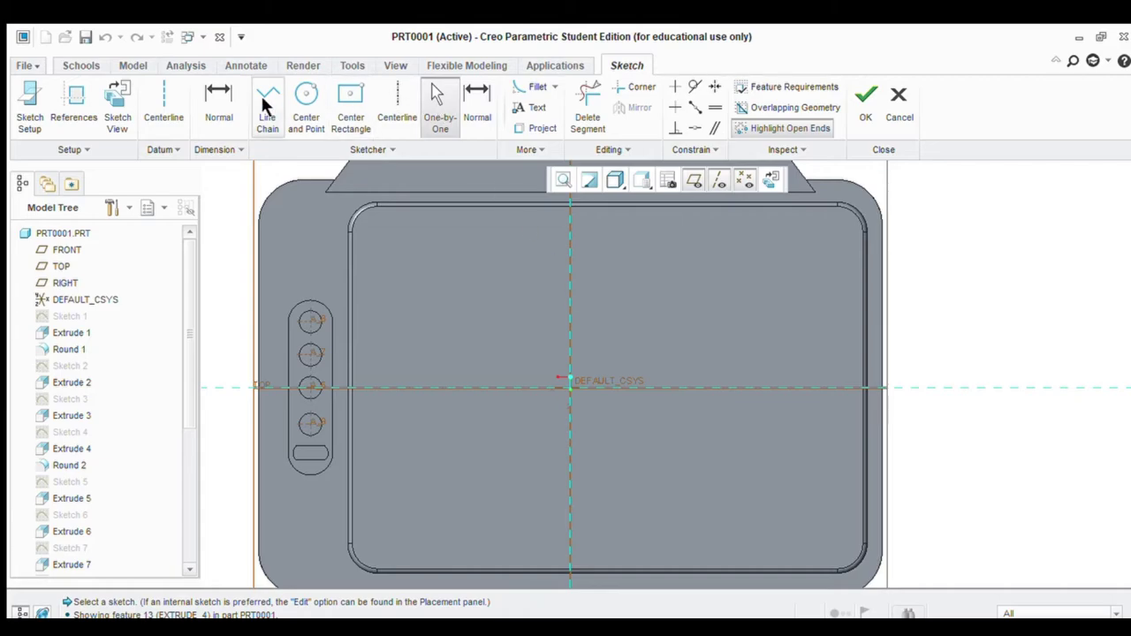
click(306, 95)
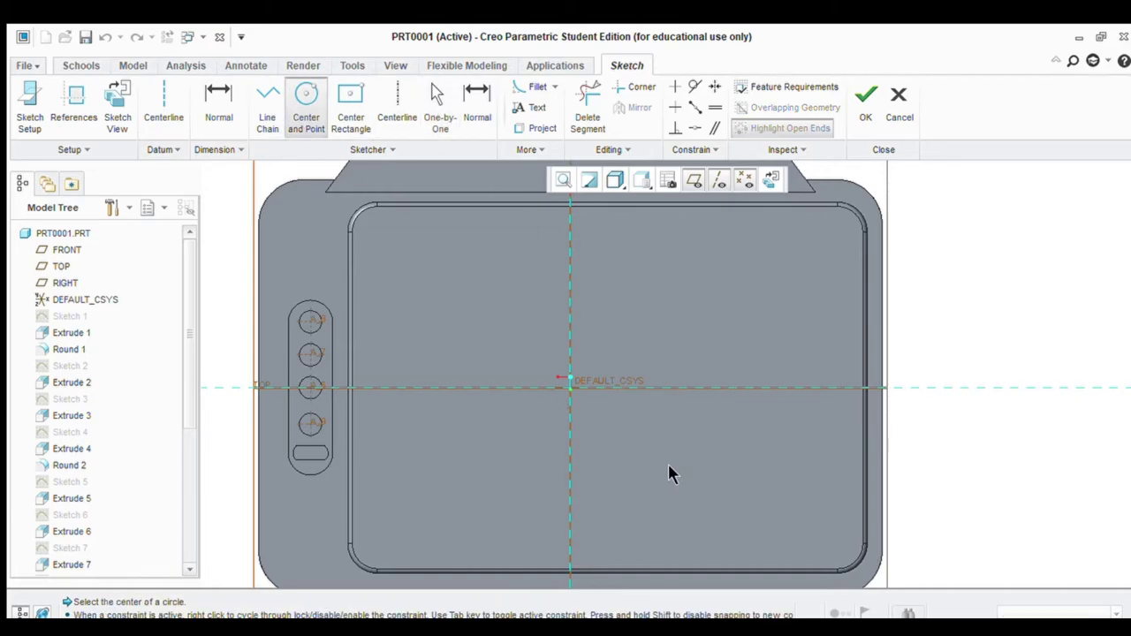
click(616, 387)
click(663, 327)
scroll(623, 391, up, 2)
middle_click(618, 390)
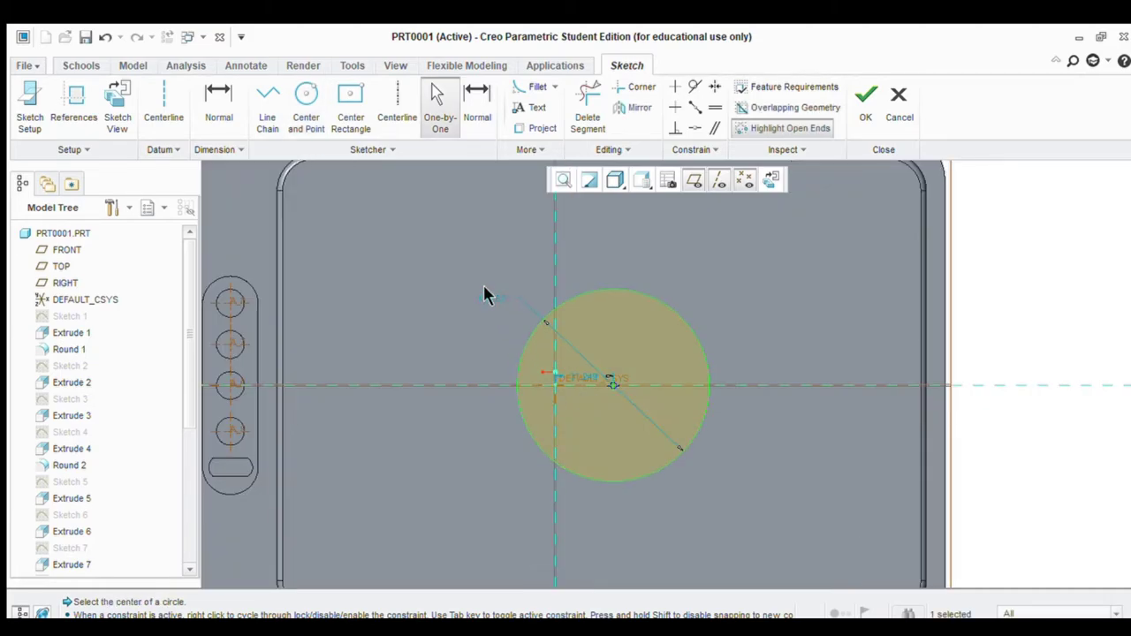
Set the circle's diameter to 100
double_click(485, 292)
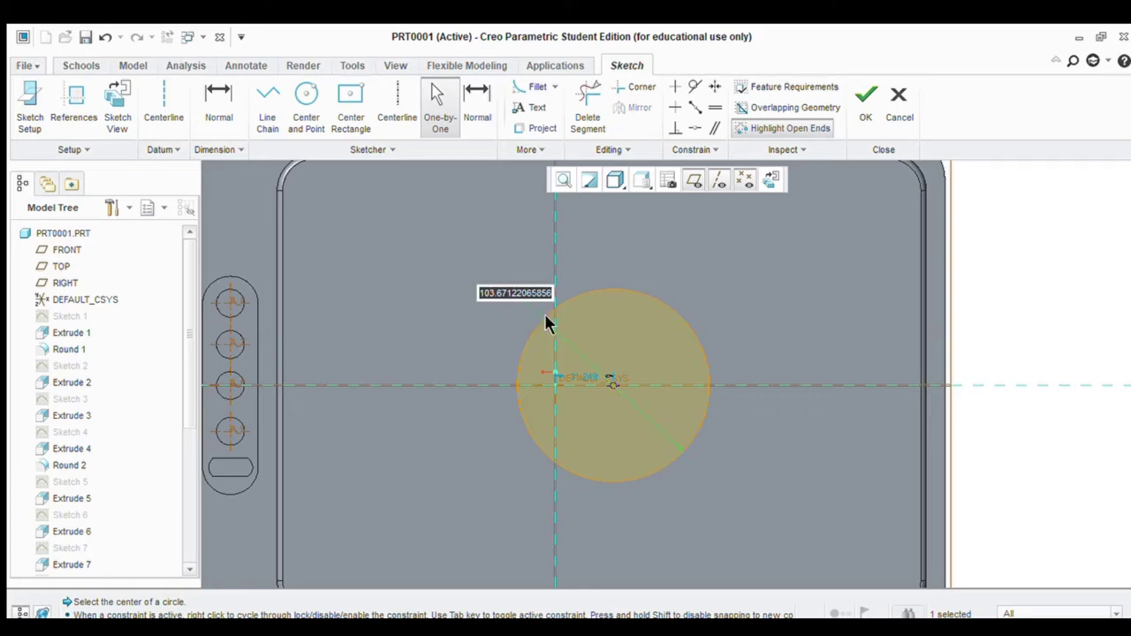
text(100)
key(Return)
Draw a slanted letter h outline with Line Chain inside the circle, starting and ending its tall stem on the circle's upper arc
scroll(629, 371, down, 2)
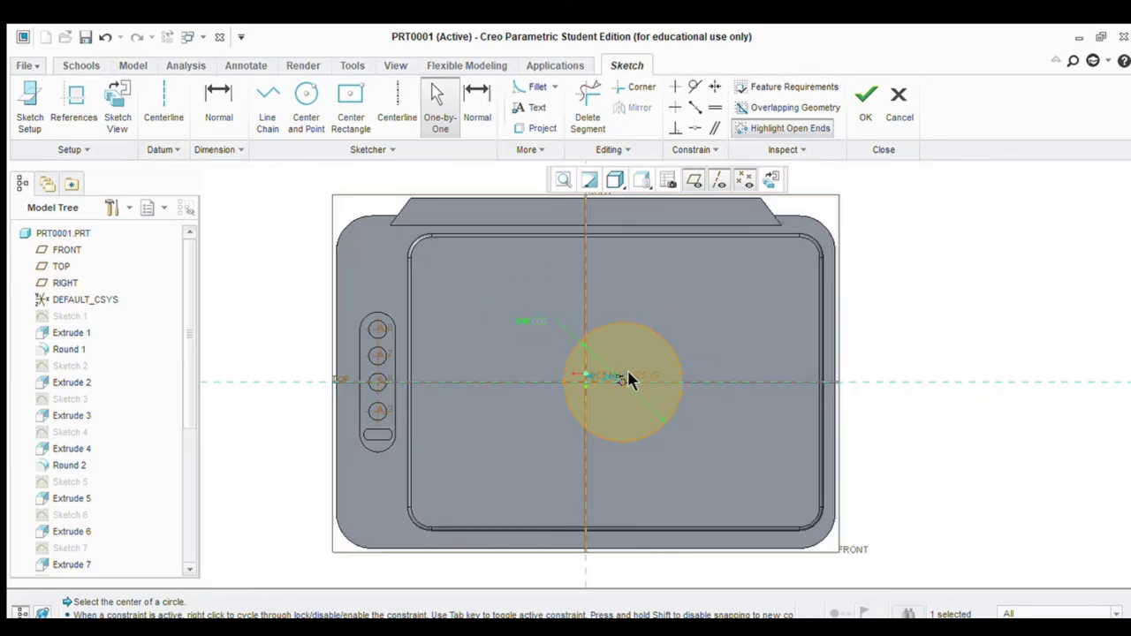
scroll(774, 352, up, 1)
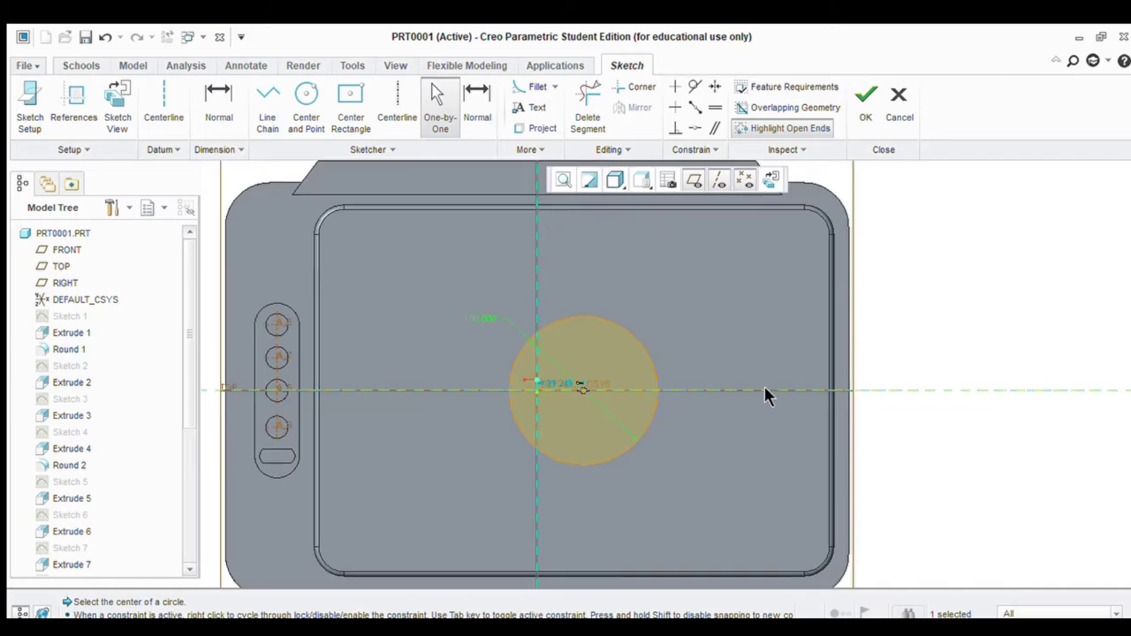
scroll(650, 448, up, 1)
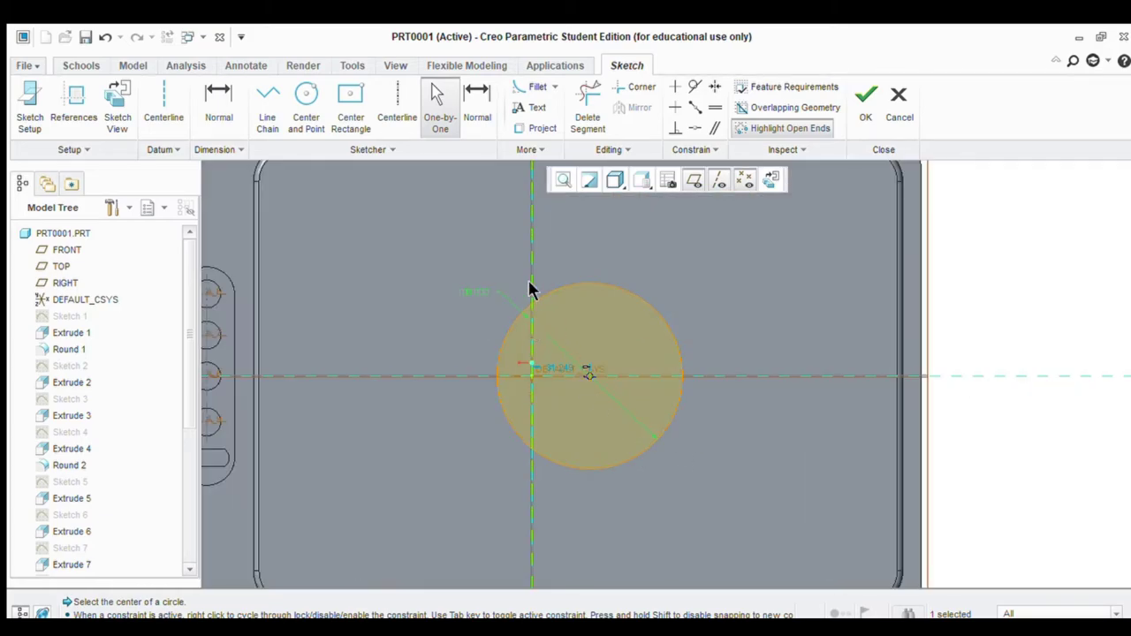
click(269, 112)
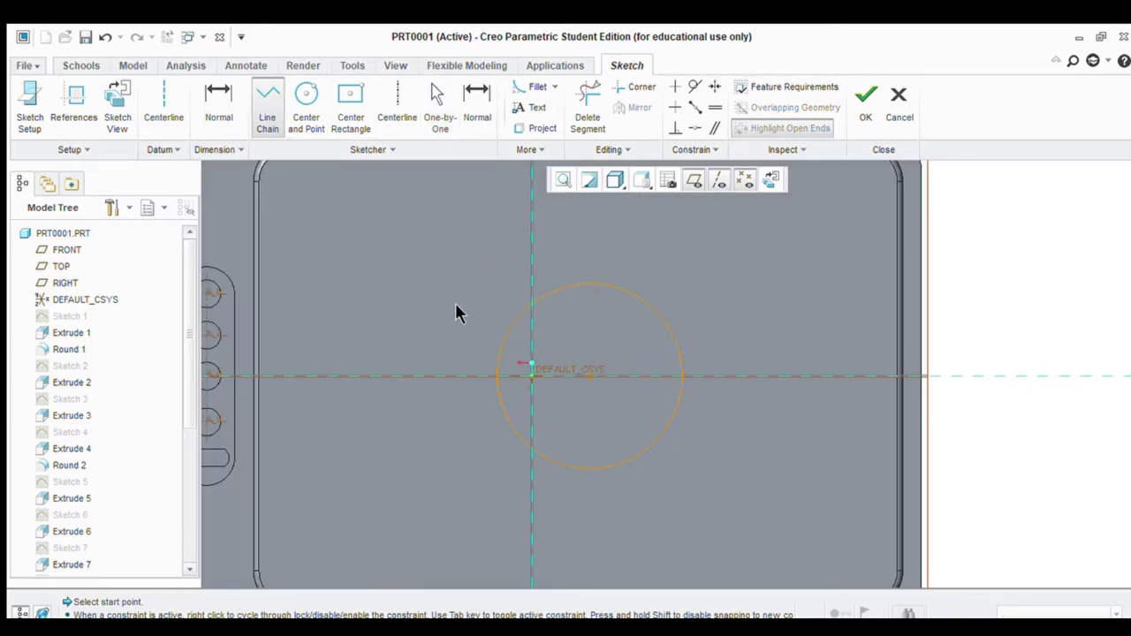
scroll(610, 354, up, 2)
click(503, 251)
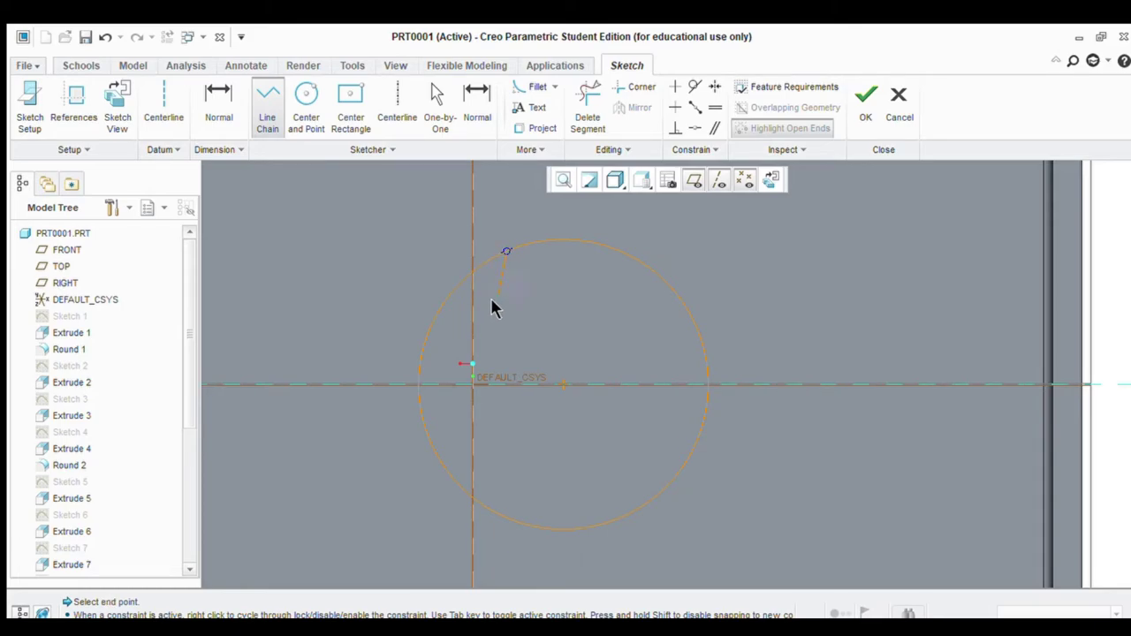
click(486, 451)
click(510, 362)
click(560, 450)
scroll(580, 386, down, 3)
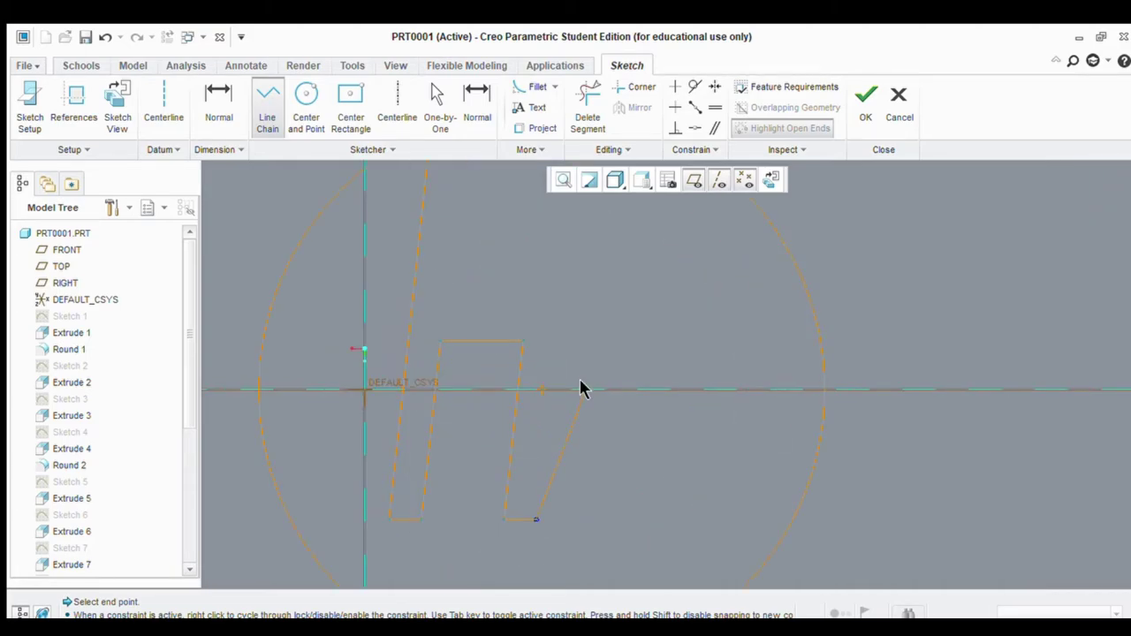
click(557, 307)
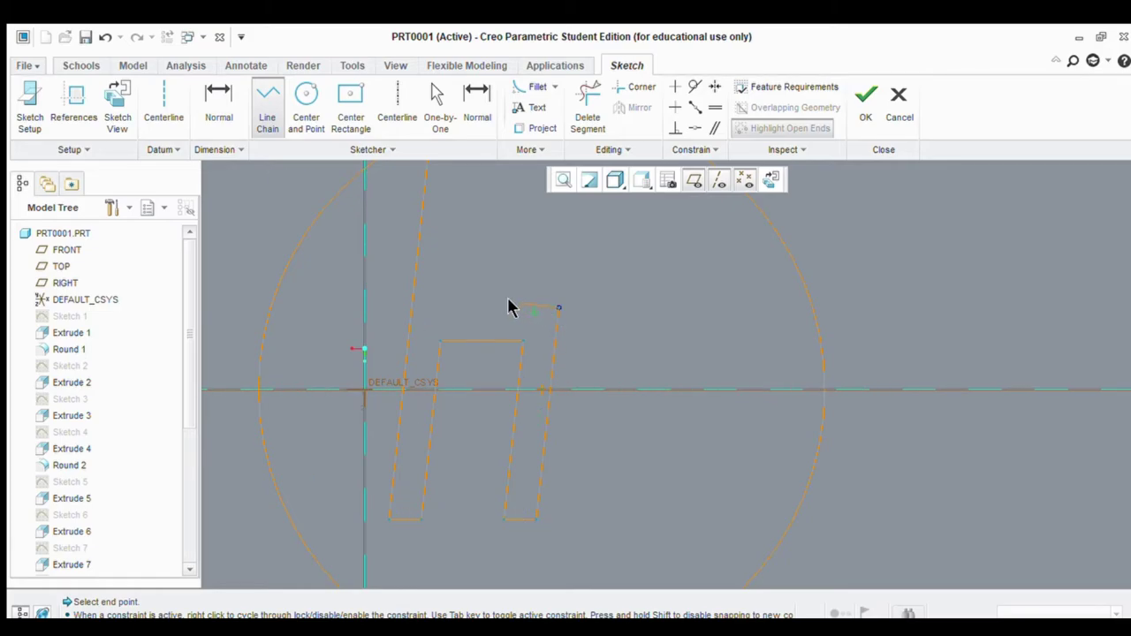
click(439, 309)
scroll(455, 232, up, 3)
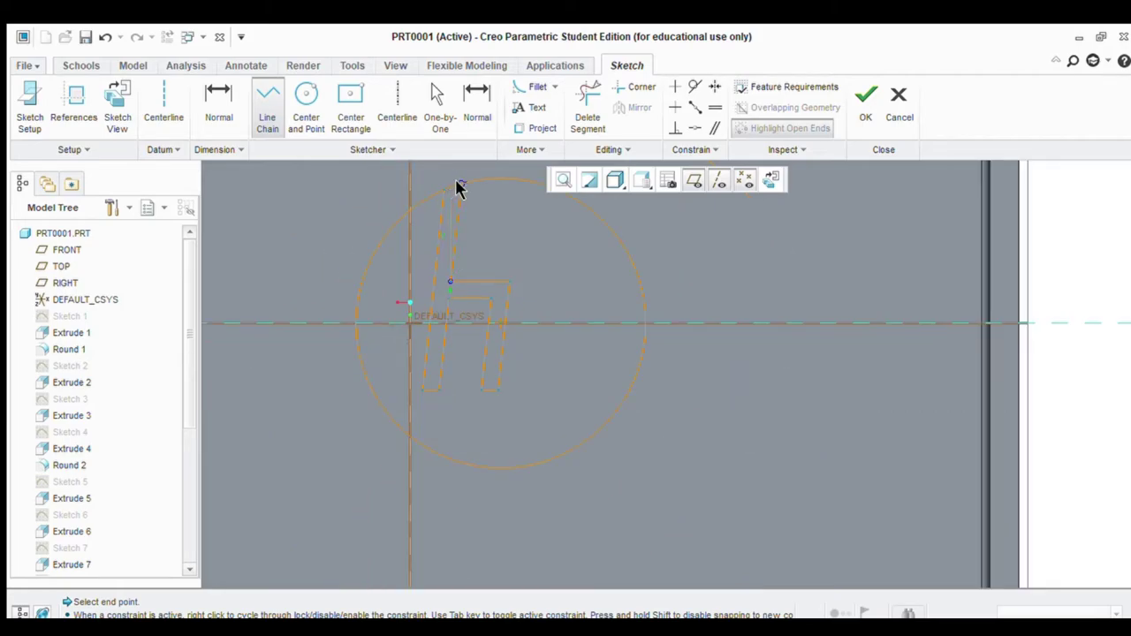
click(459, 184)
middle_click(565, 343)
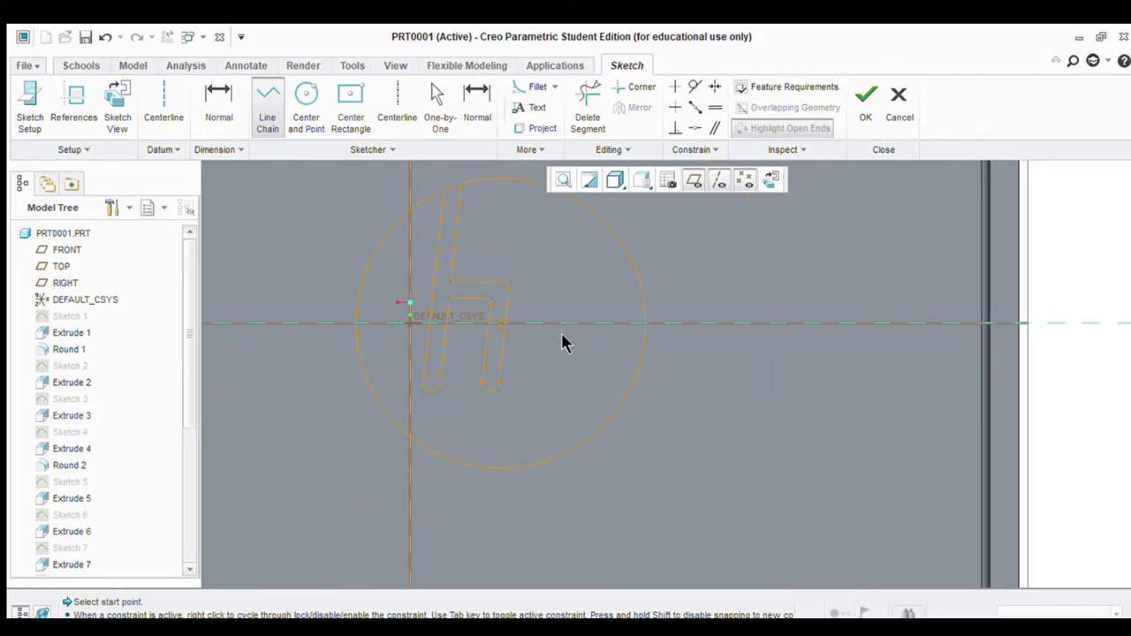
Draw the outer outline of a slanted letter p beside the h, with its stem running down to the circle's lower arc
click(527, 283)
click(510, 468)
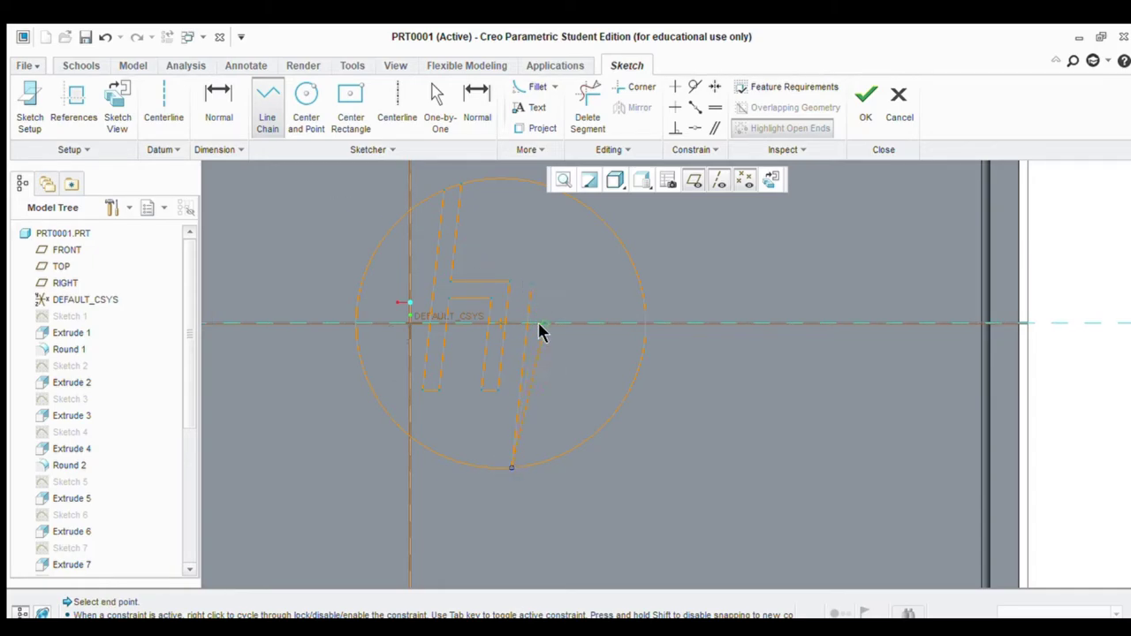
click(530, 283)
click(609, 283)
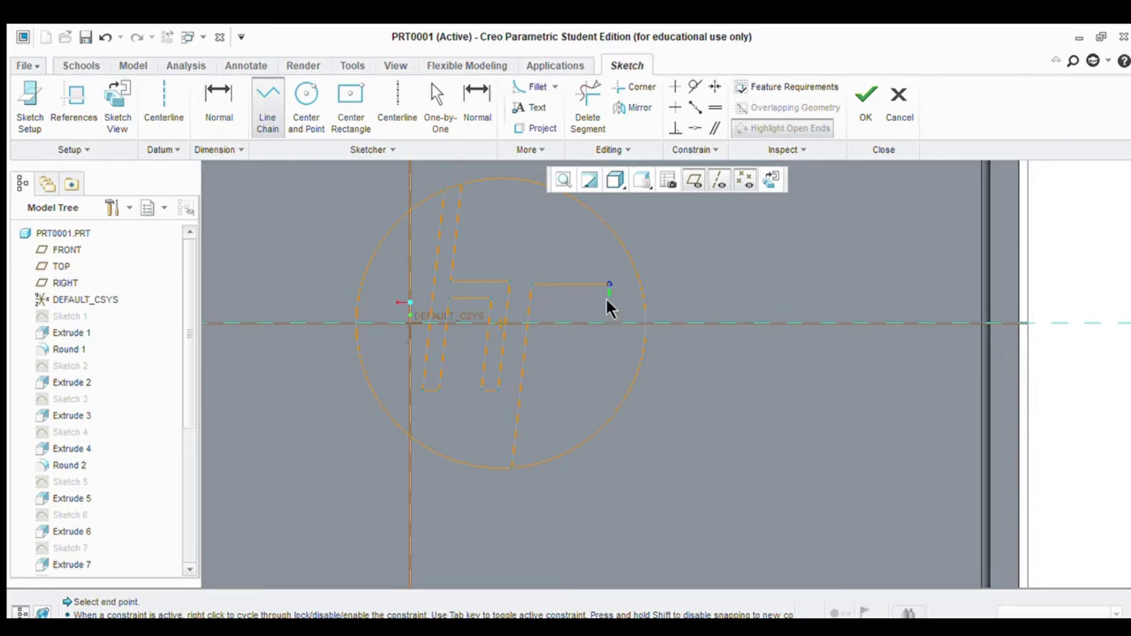
click(600, 357)
click(537, 356)
middle_click(542, 400)
Add the inner parallelogram of the letter p with Line Chain, starting from the corner where the bowl meets the stem
scroll(566, 389, down, 3)
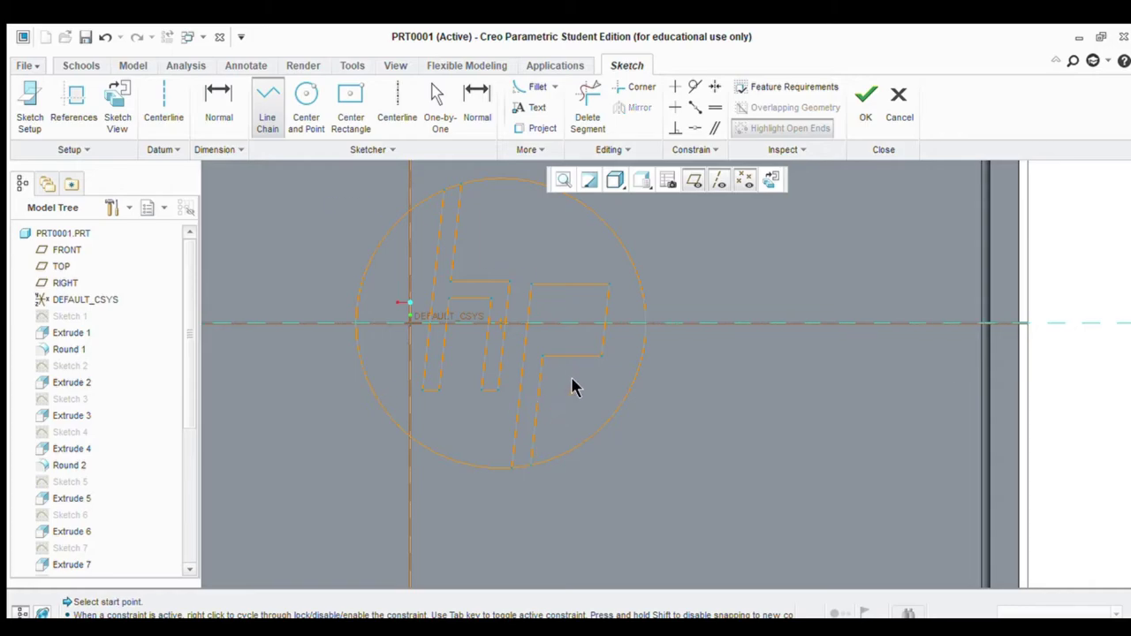
scroll(565, 397, up, 4)
scroll(547, 361, down, 5)
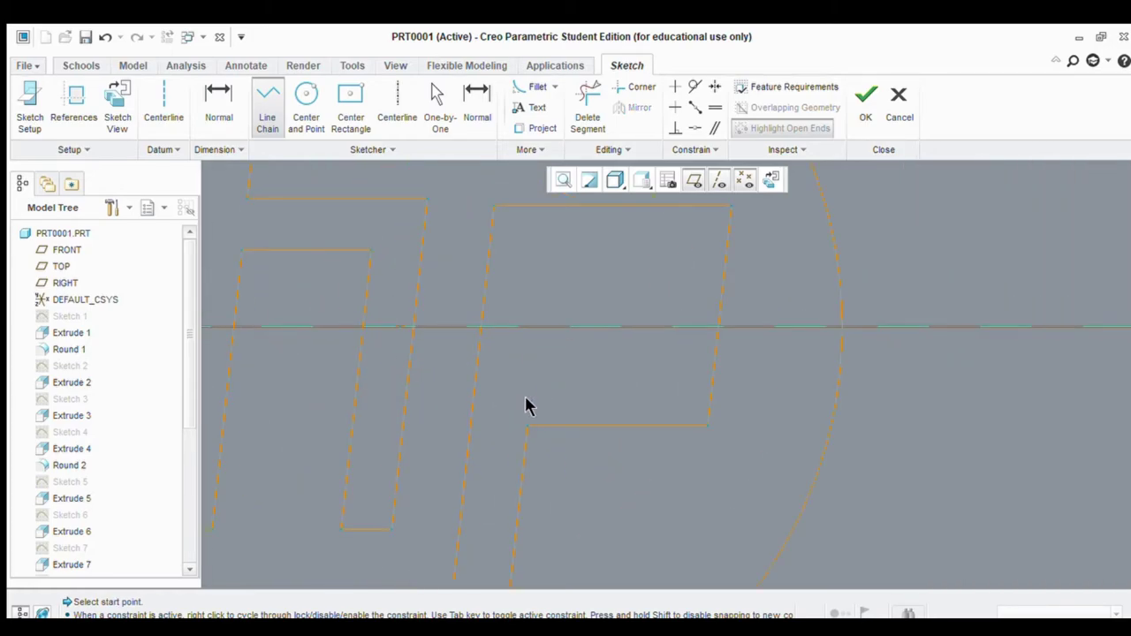
click(527, 427)
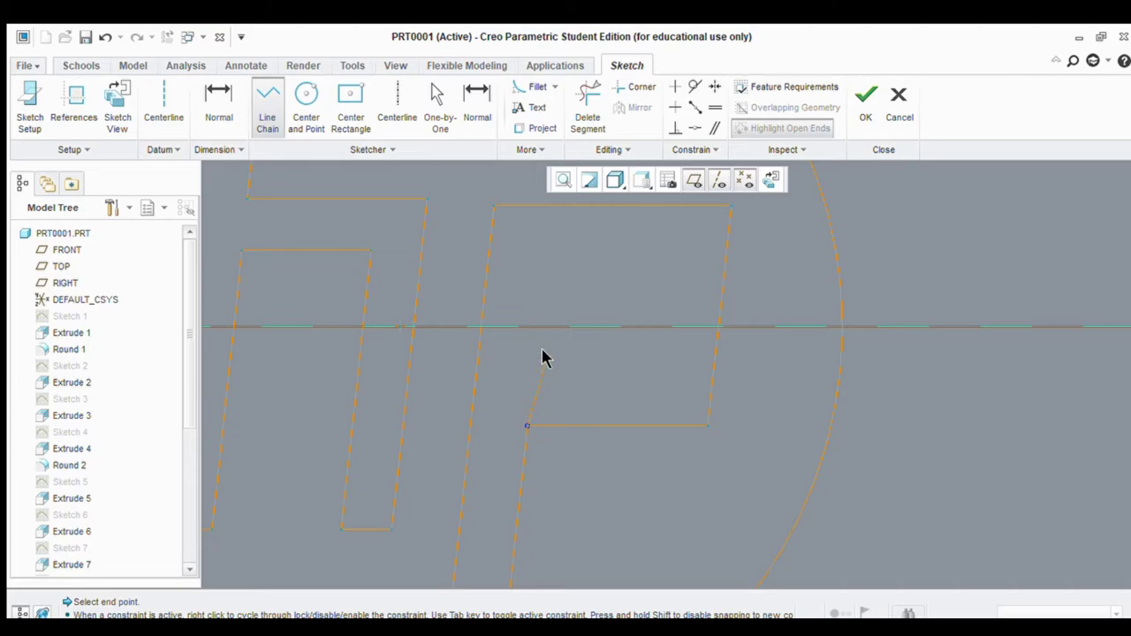
click(546, 248)
click(686, 248)
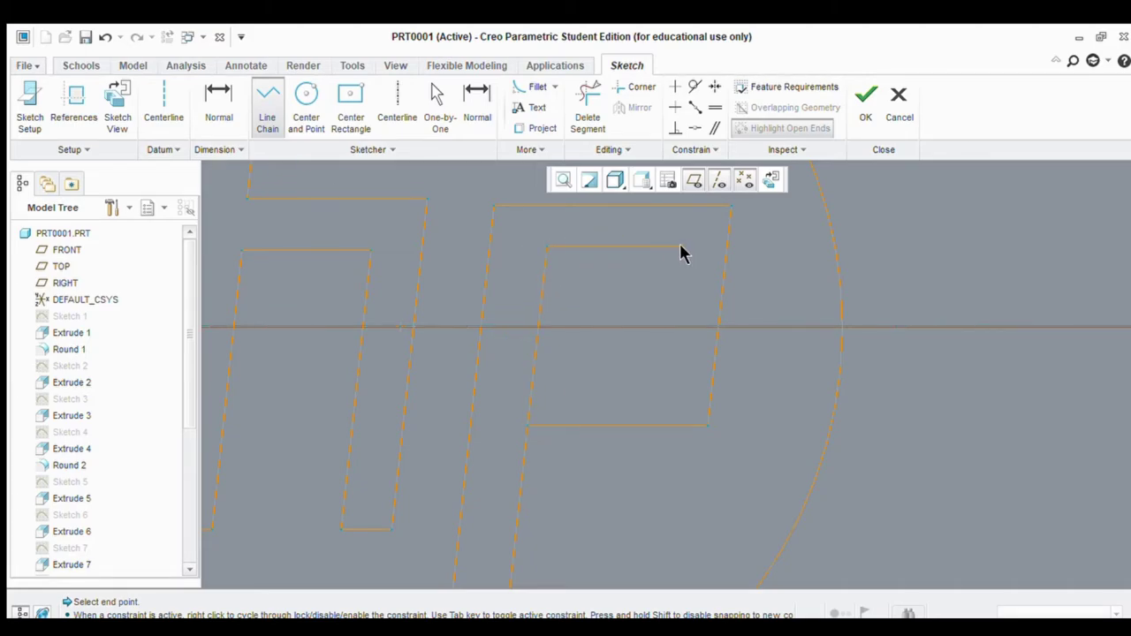
click(669, 387)
click(530, 386)
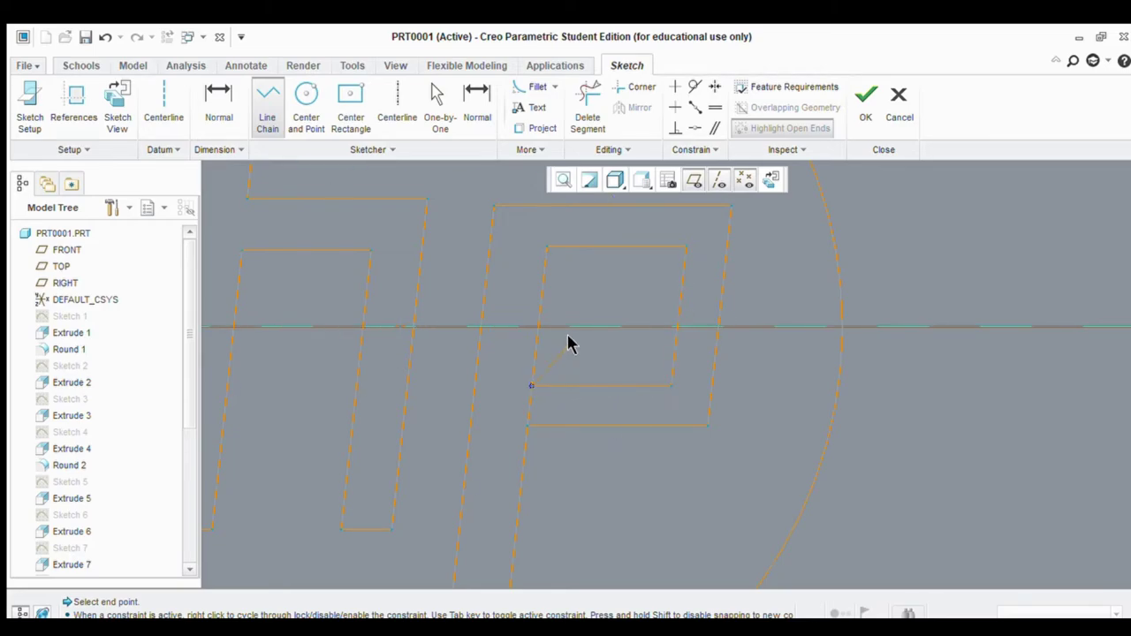
middle_click(594, 325)
Trim away the circle with Delete Segment, keeping only the short arcs that close the h and p stems, and finish the sketch
click(590, 121)
scroll(530, 358, down, 3)
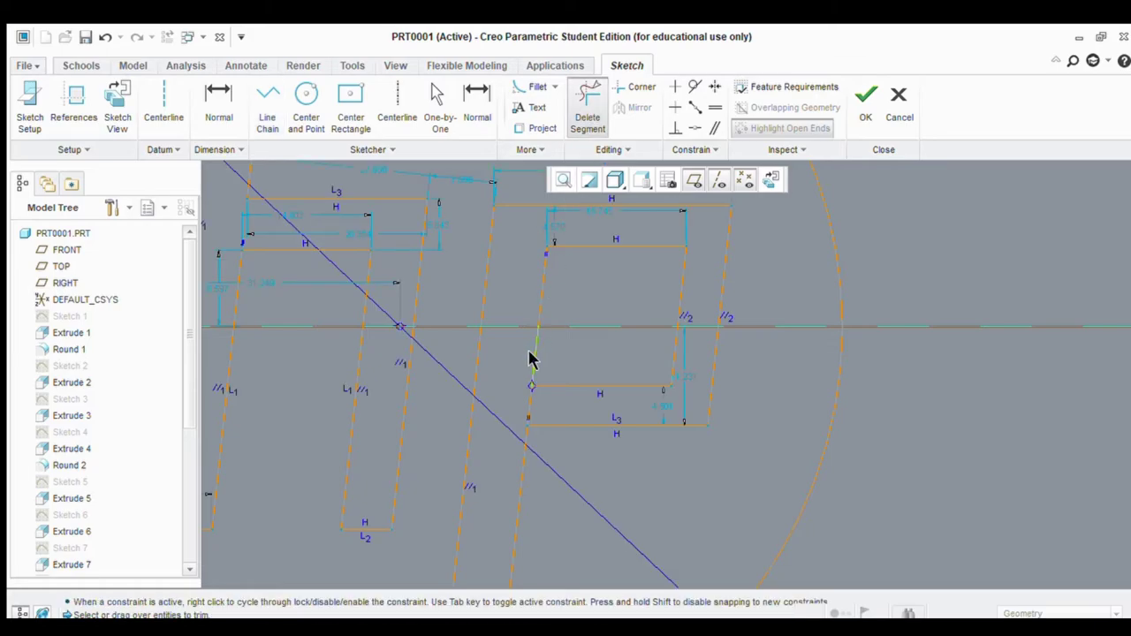
scroll(530, 384, down, 1)
scroll(512, 374, down, 1)
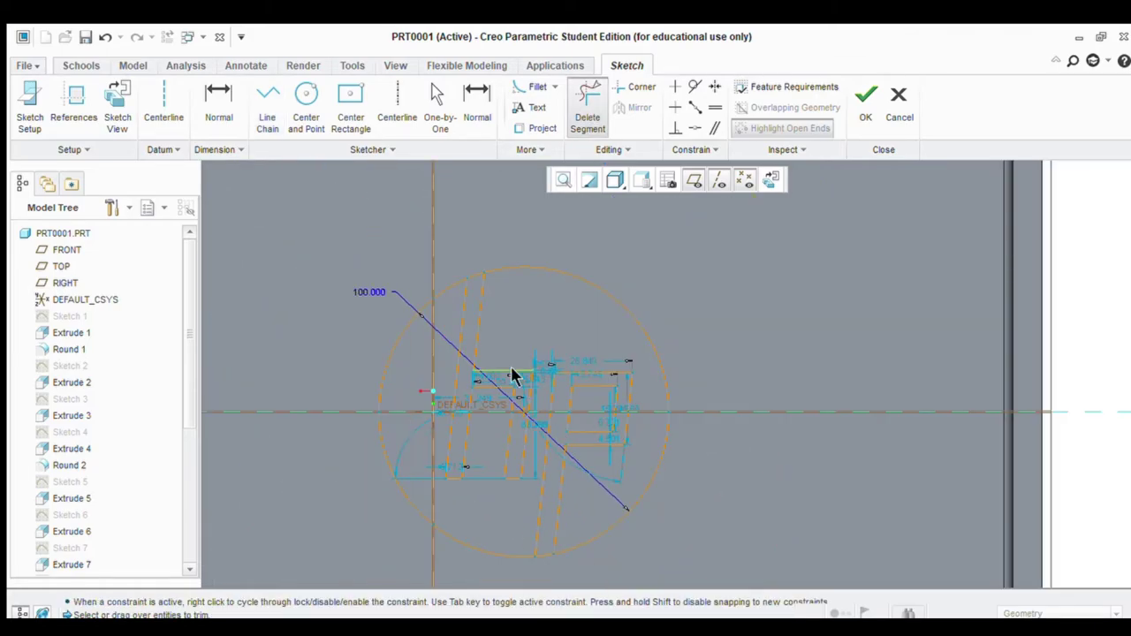
scroll(500, 298, up, 2)
scroll(504, 321, down, 3)
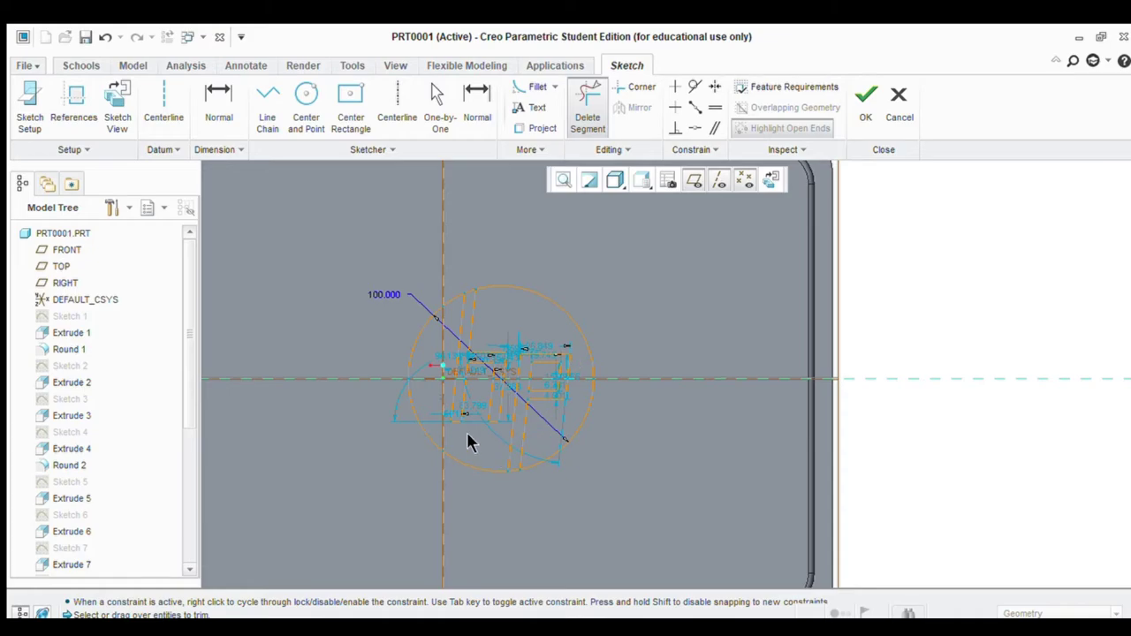
scroll(470, 435, up, 2)
scroll(485, 435, down, 3)
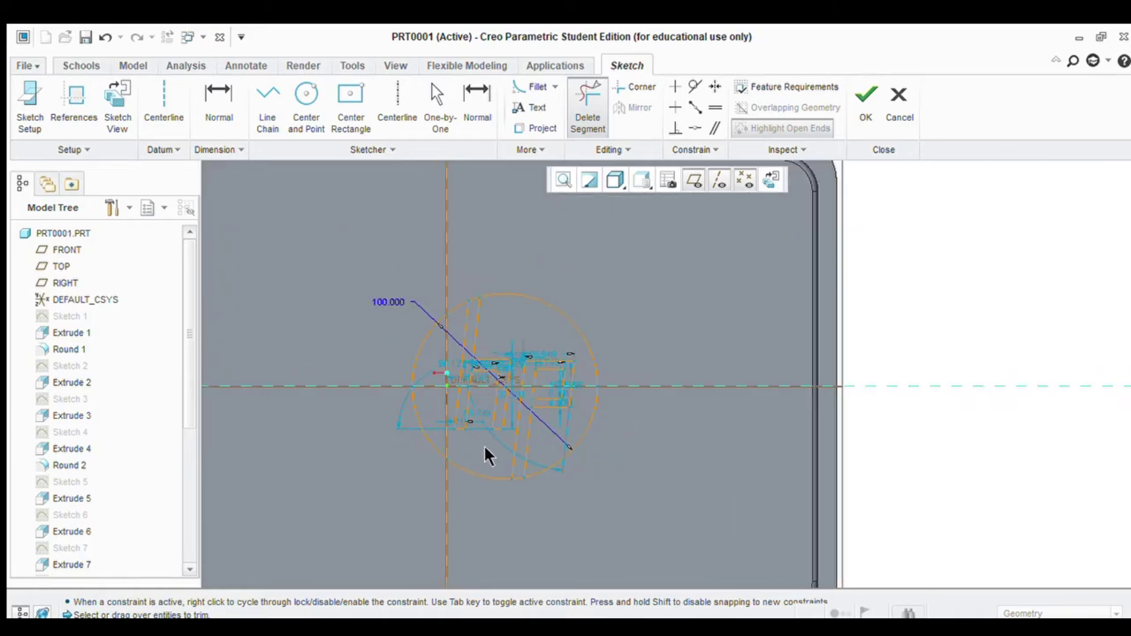
scroll(477, 473, down, 4)
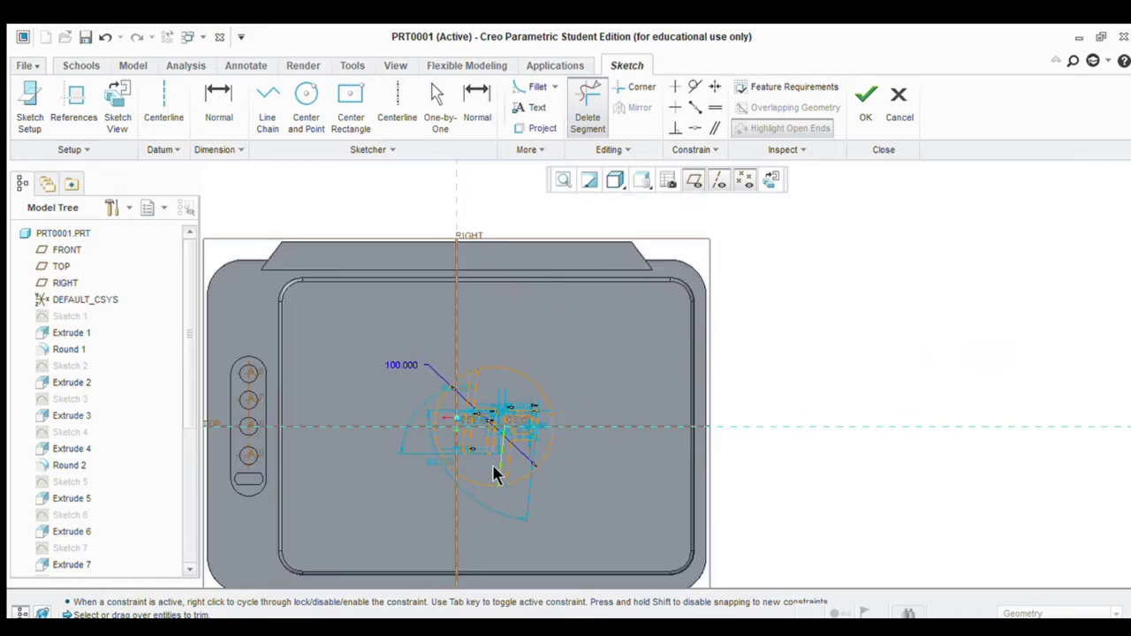
scroll(460, 482, up, 4)
scroll(481, 468, up, 1)
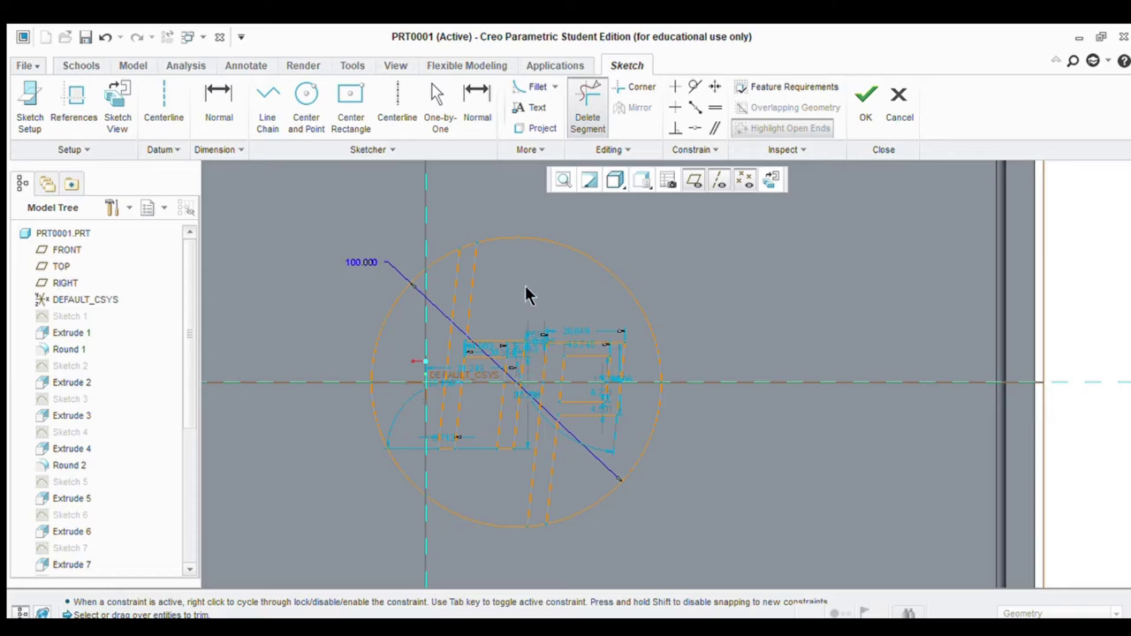
scroll(489, 395, down, 1)
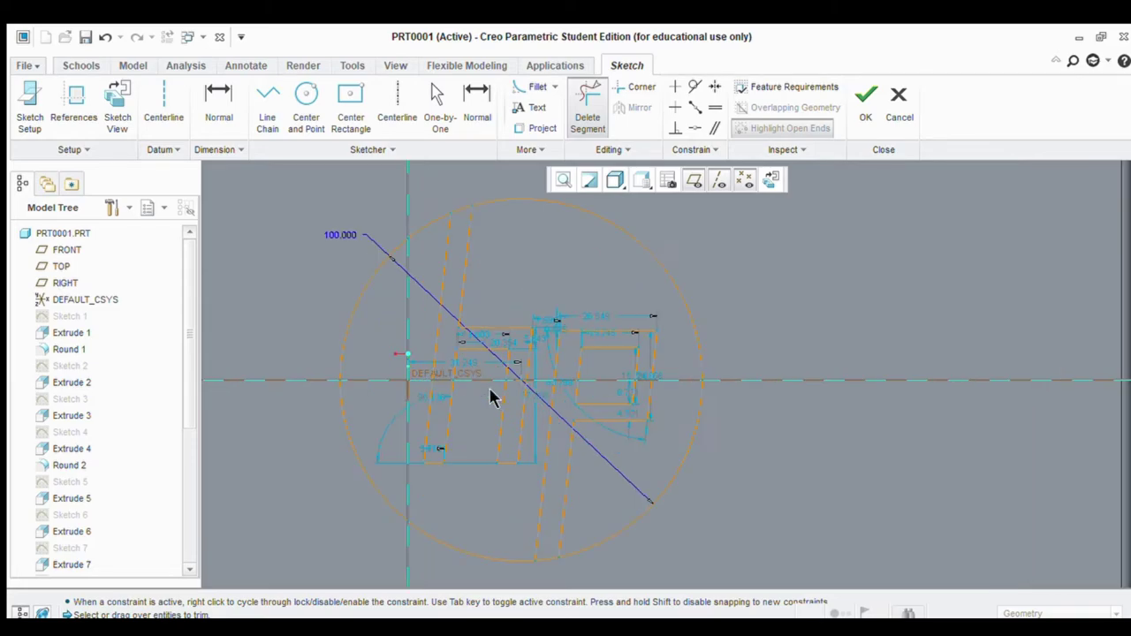
click(580, 121)
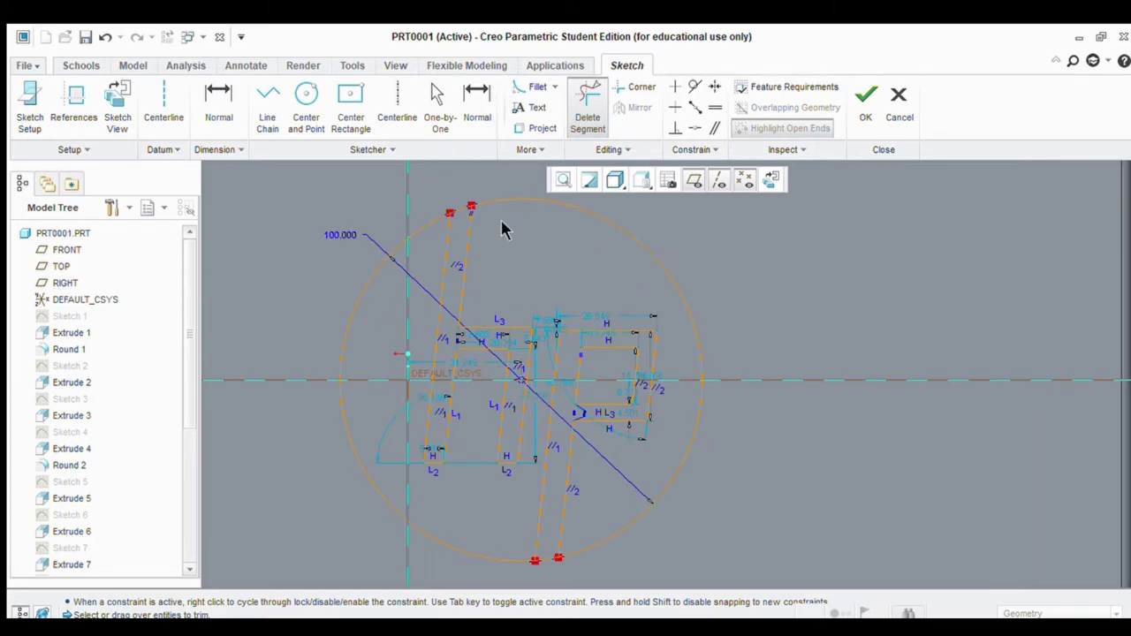
mouse_move(502, 227)
mouse_down()
mouse_move(494, 184)
mouse_move(403, 245)
mouse_move(411, 263)
mouse_move(316, 366)
mouse_up()
mouse_move(349, 438)
mouse_down()
mouse_move(399, 510)
mouse_move(438, 526)
mouse_move(456, 557)
mouse_move(523, 575)
mouse_move(553, 569)
mouse_move(573, 535)
mouse_move(689, 469)
mouse_up()
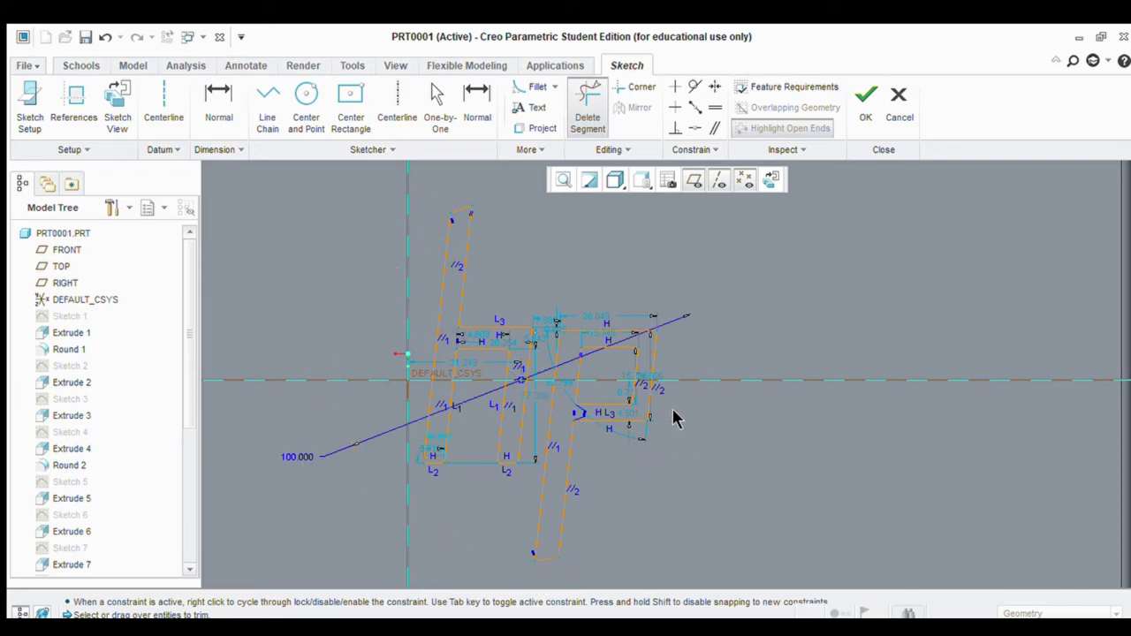
click(536, 125)
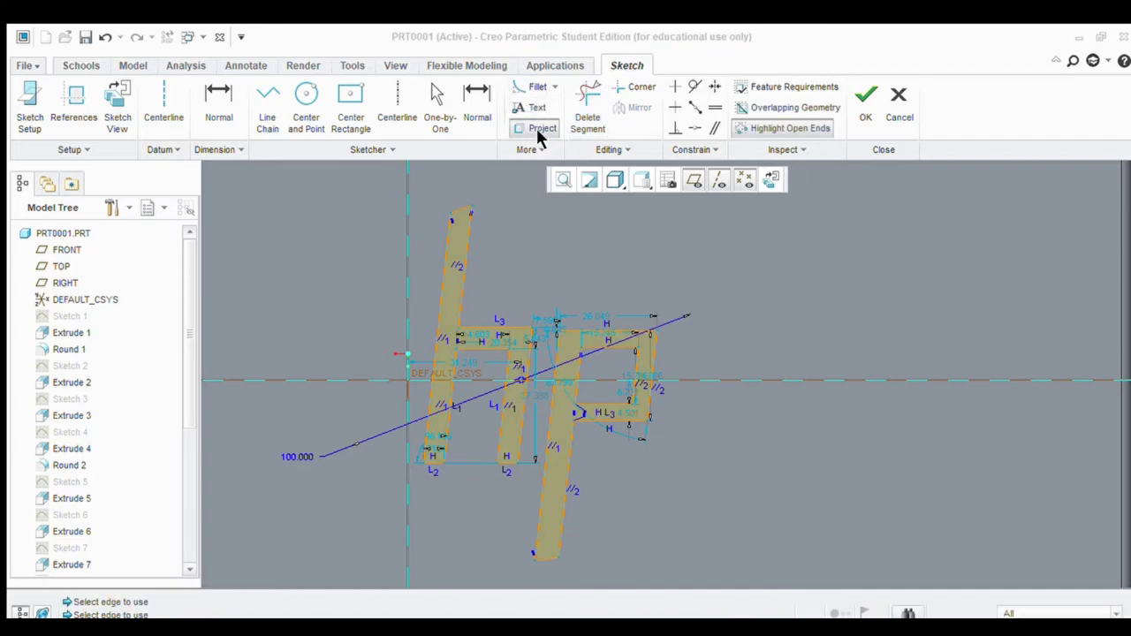
click(859, 104)
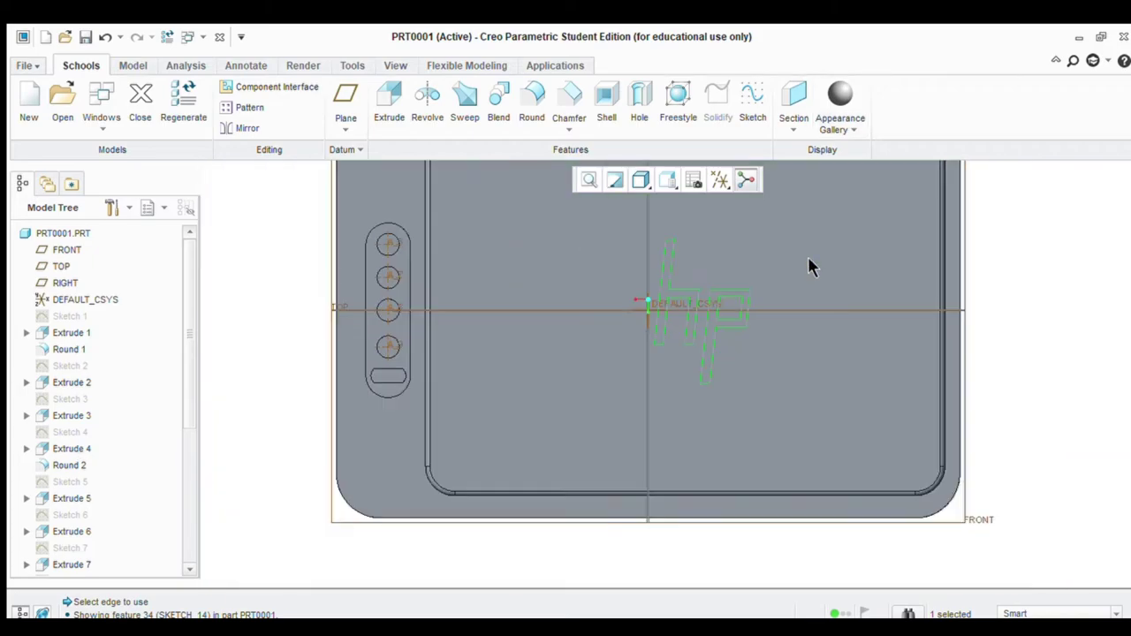
Extrude the hp lettering outward from the framed face with a depth of 3
click(375, 100)
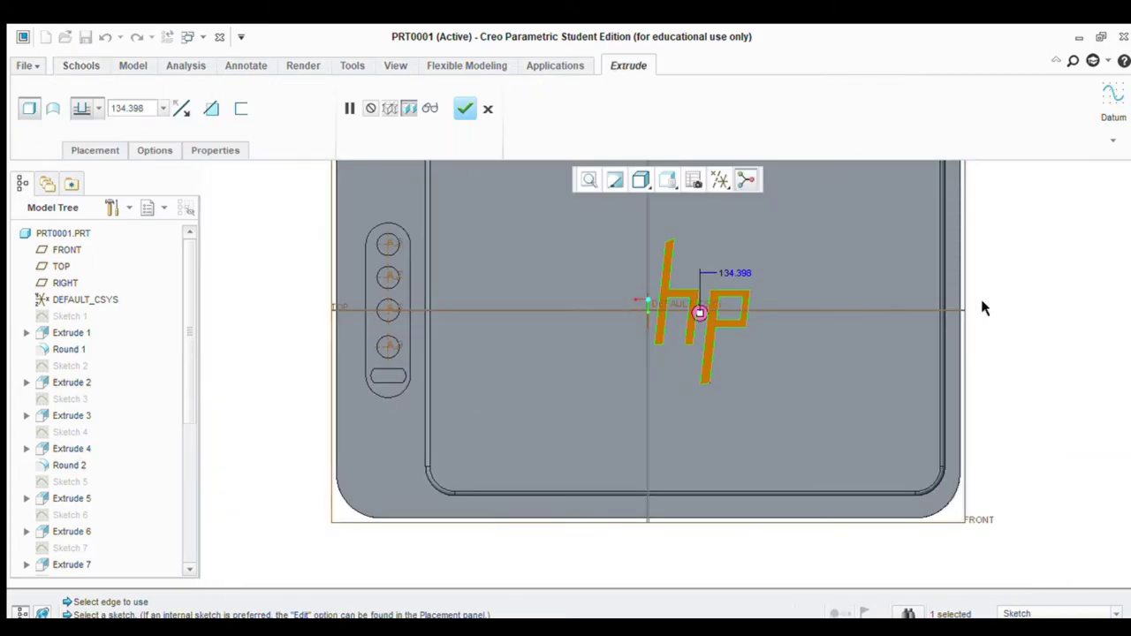
mouse_move(982, 305)
middle_down()
mouse_move(1008, 328)
mouse_move(996, 332)
middle_up()
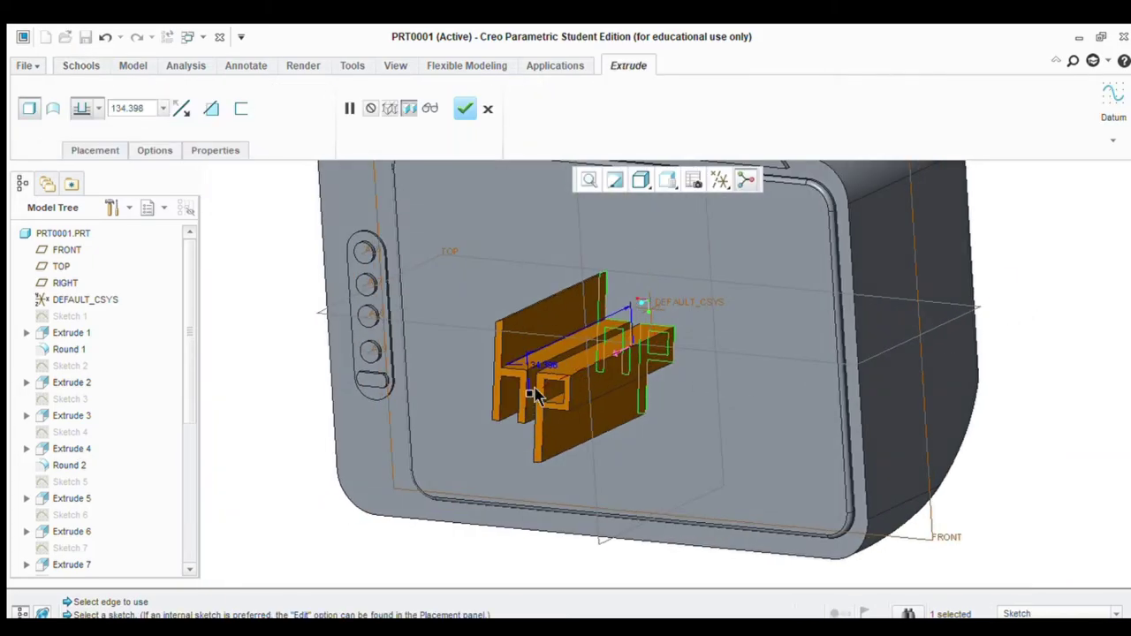
drag(527, 397, 633, 344)
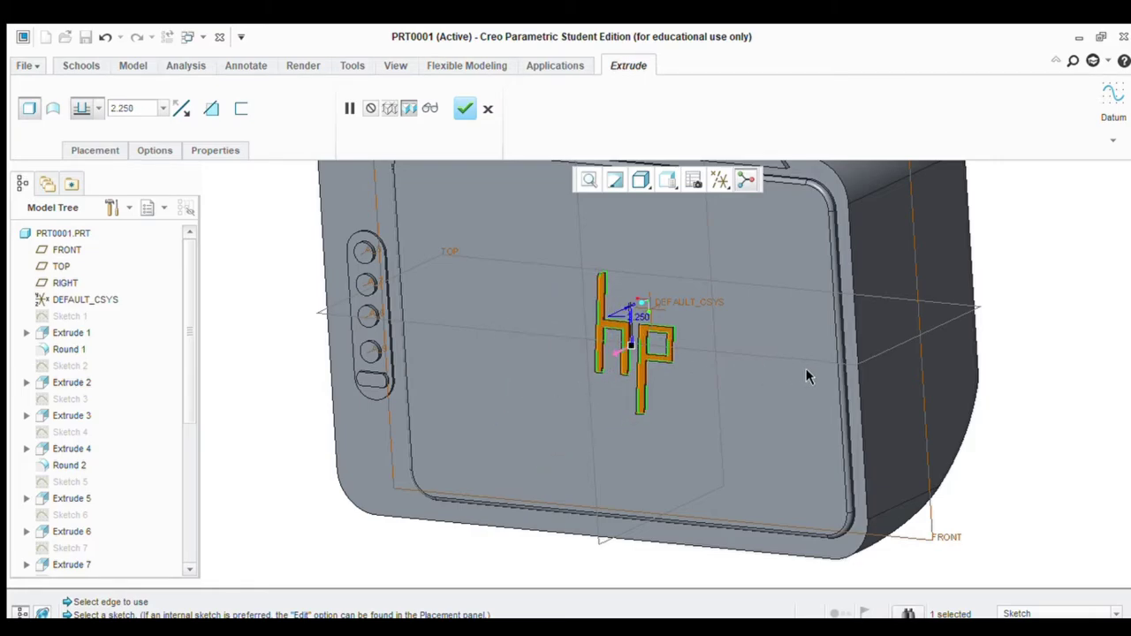
scroll(651, 353, down, 4)
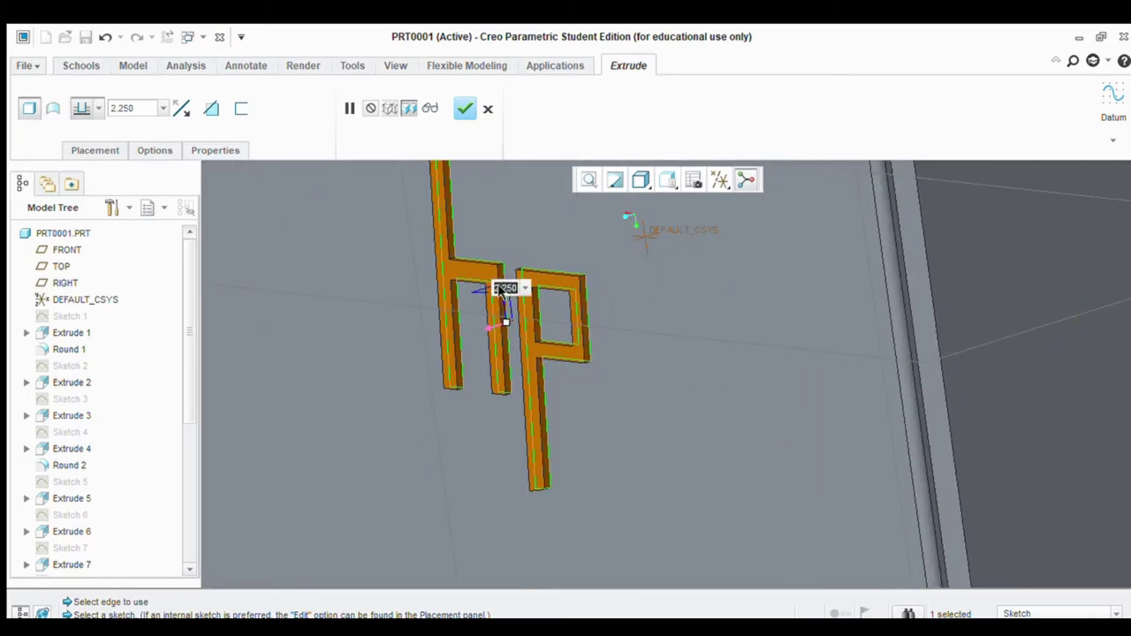
double_click(505, 290)
text(3)
key(Return)
scroll(639, 294, up, 4)
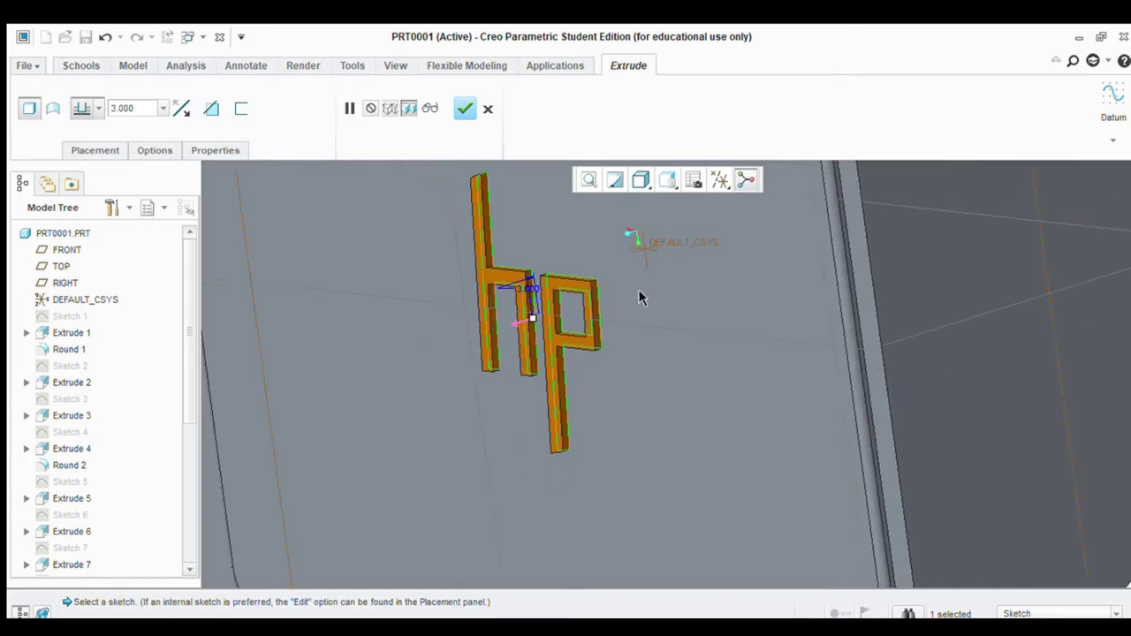
Set the hp lettering's extrusion depth to 1.5 and complete the feature
middle_drag(641, 297, 592, 283)
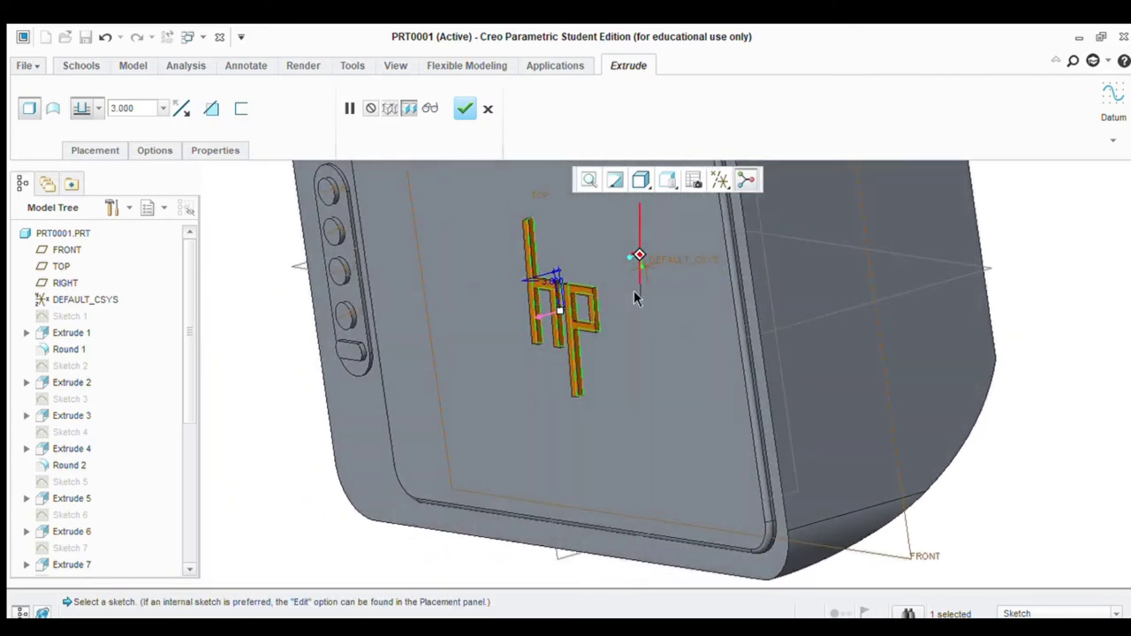
scroll(573, 288, down, 3)
double_click(528, 302)
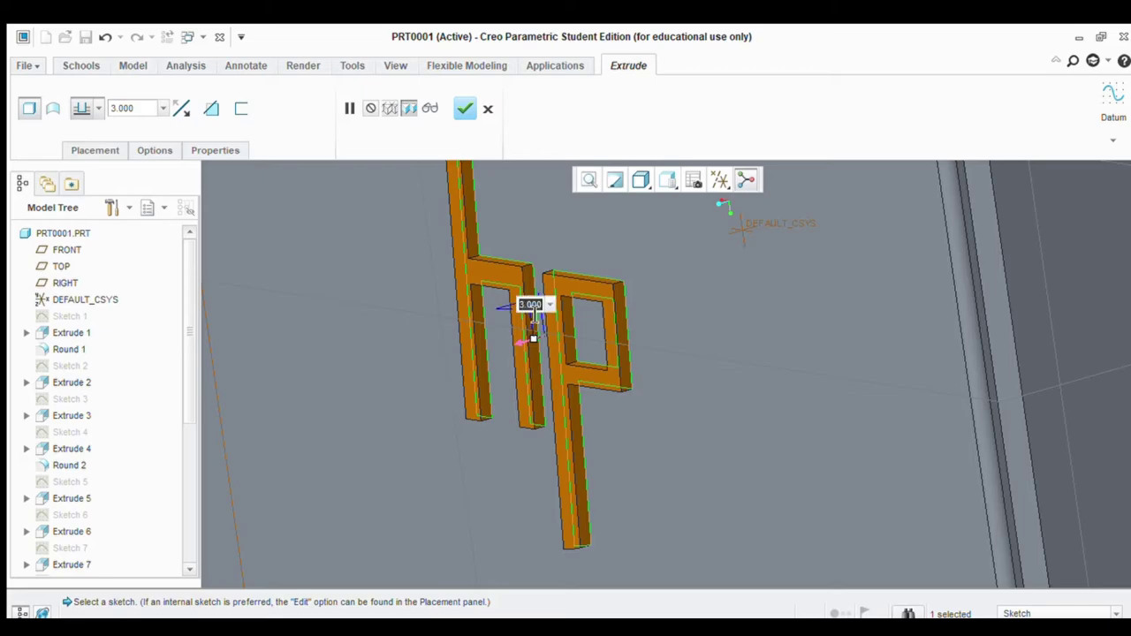
text(2)
key(Return)
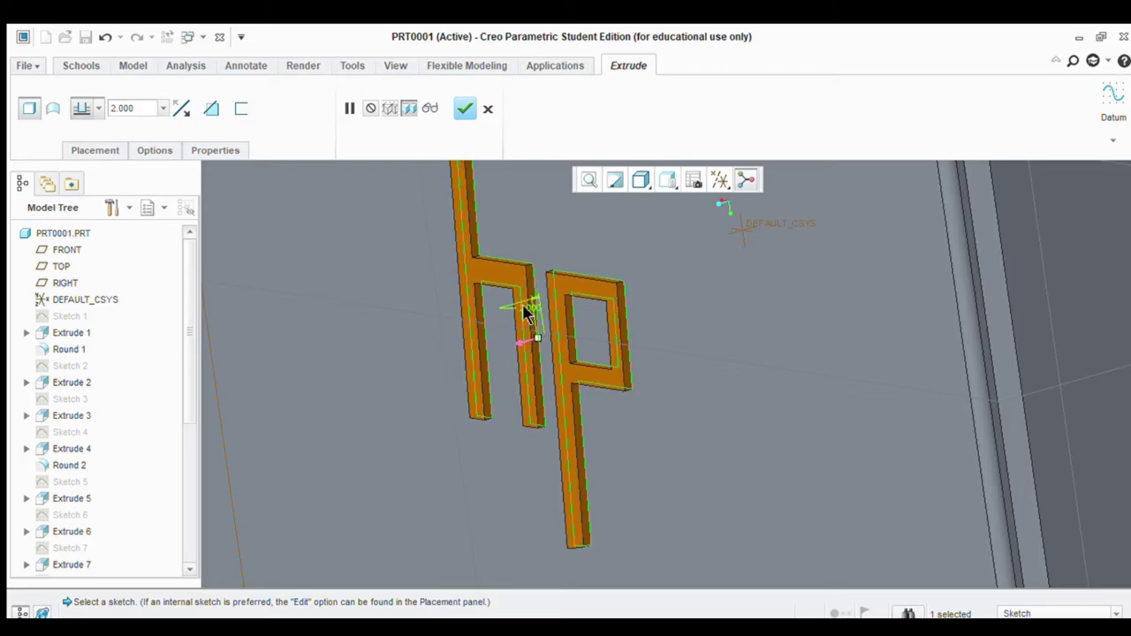
double_click(529, 305)
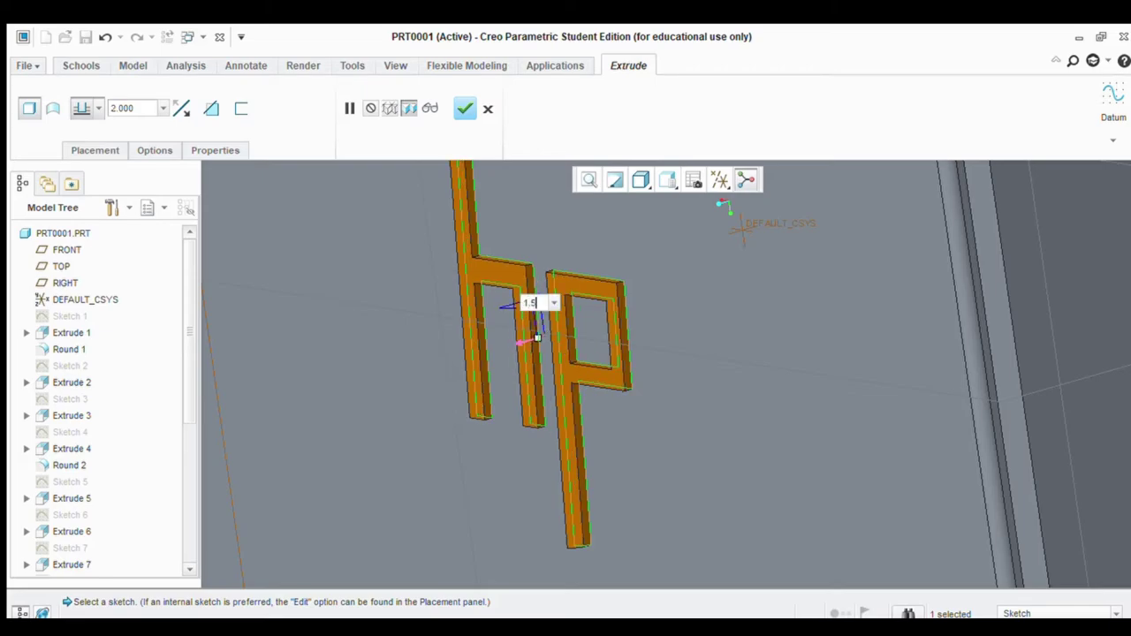
key(Return)
scroll(525, 314, down, 5)
middle_drag(522, 308, 1013, 390)
click(464, 108)
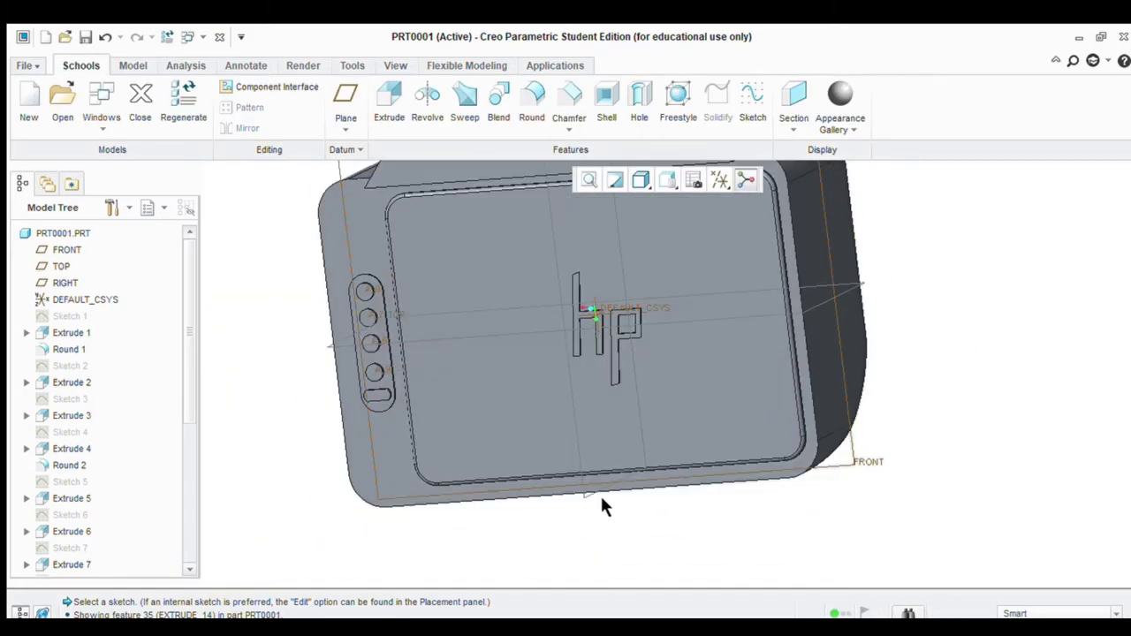
Start a sketch on the framed face and add the arc at the upper end of the h stem as a sketch reference
click(579, 415)
click(751, 102)
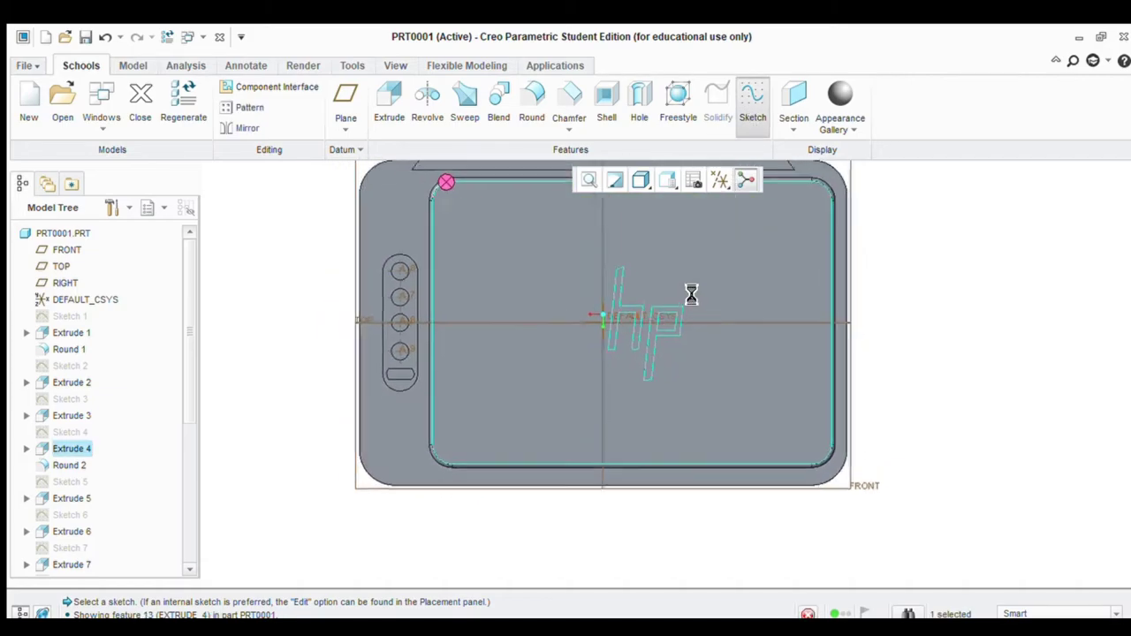
scroll(711, 389, up, 3)
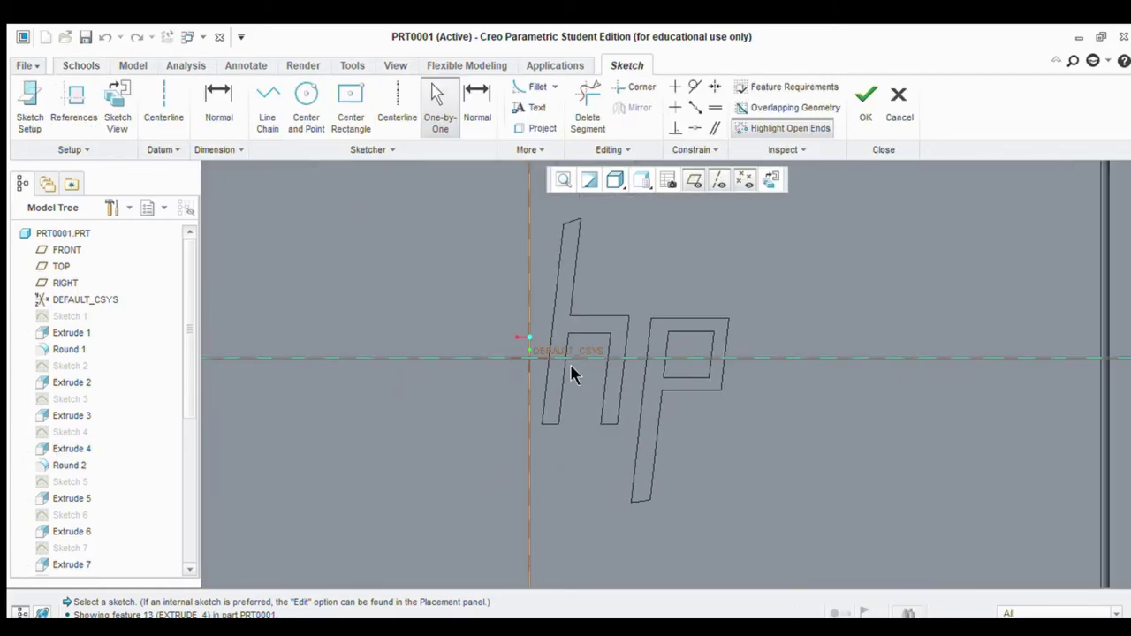
click(296, 126)
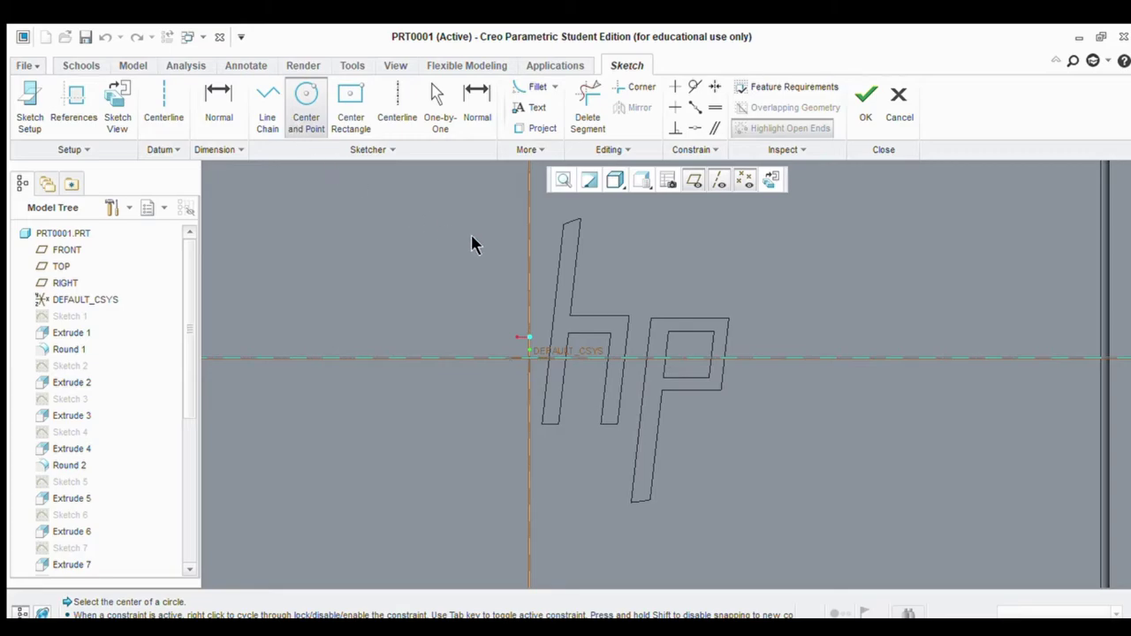
click(162, 104)
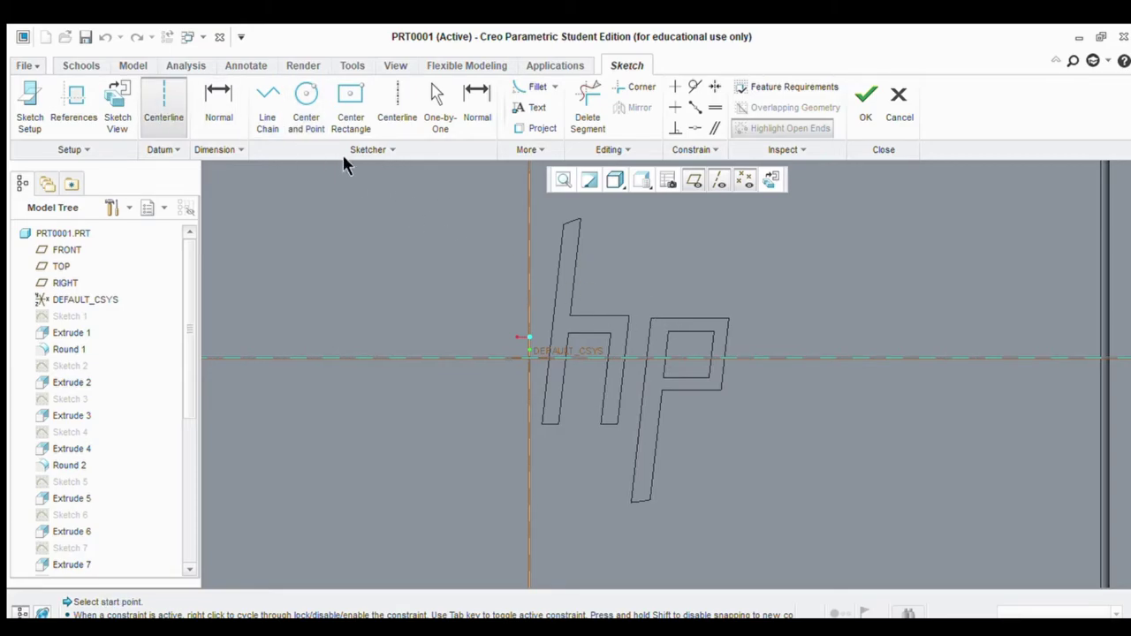
click(77, 113)
click(562, 221)
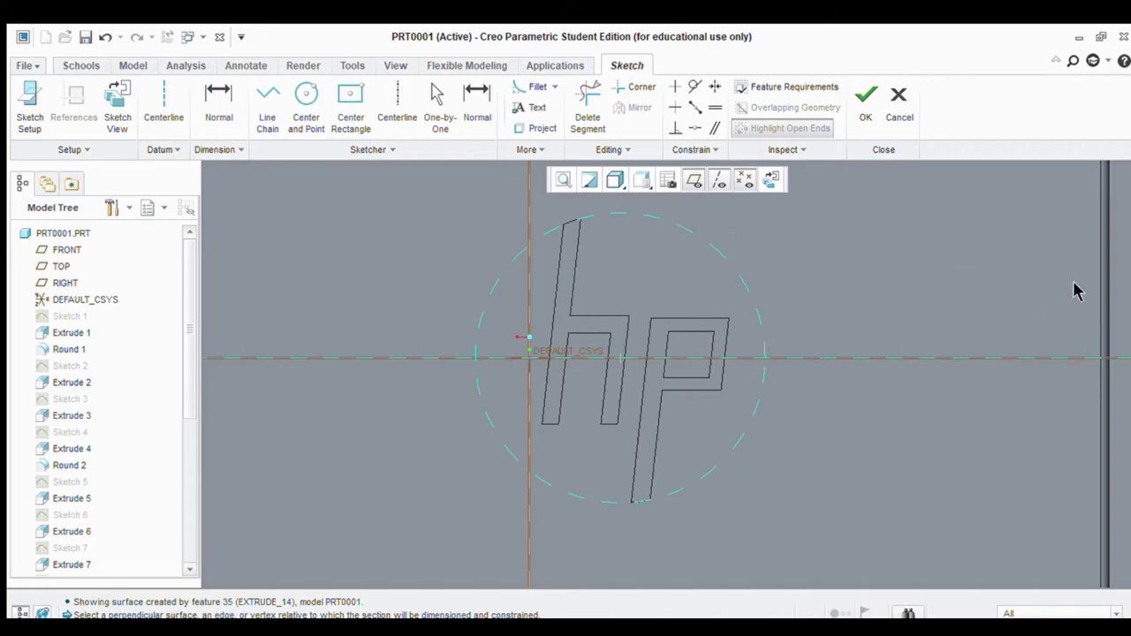
Draw a circle around the hp lettering that coincides with the referenced arc's full circle, and finish the sketch
click(301, 113)
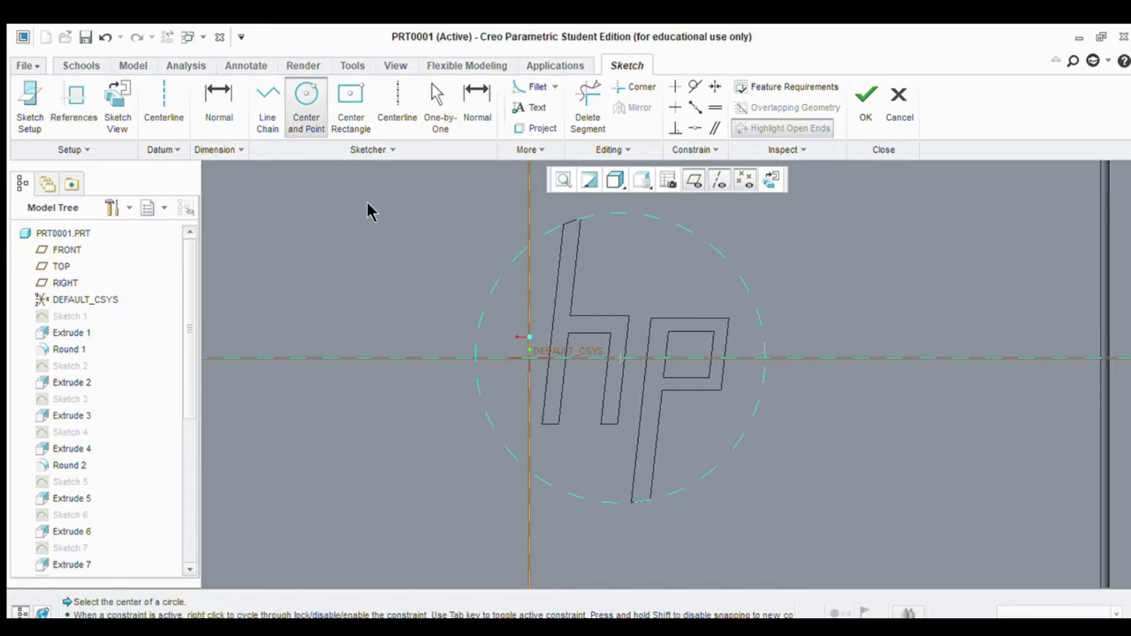
click(612, 355)
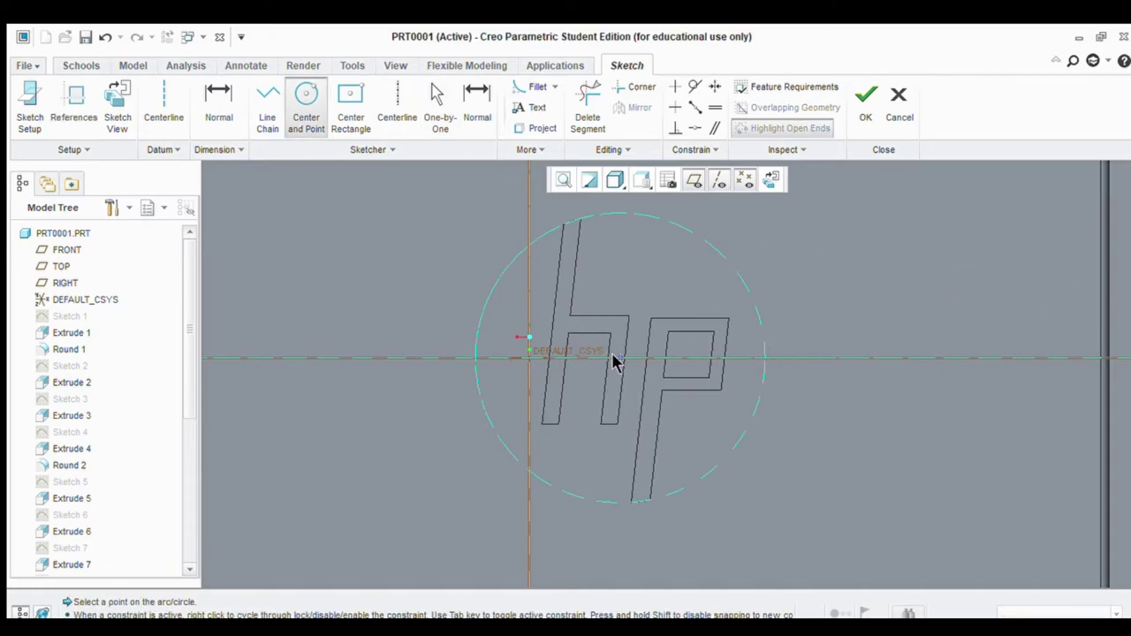
click(752, 317)
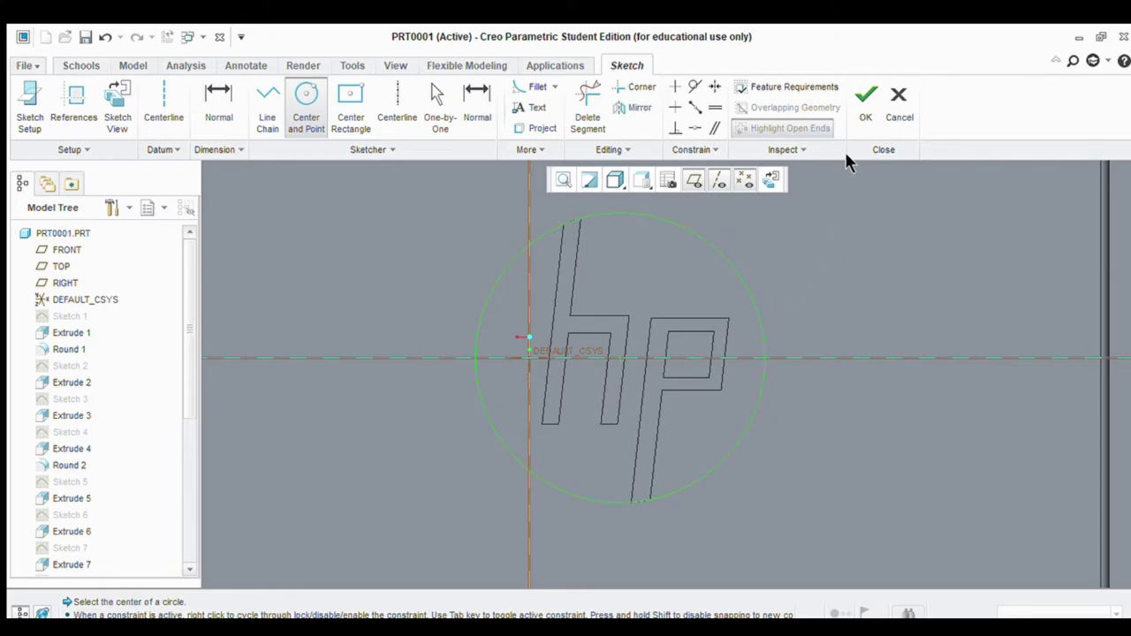
click(865, 116)
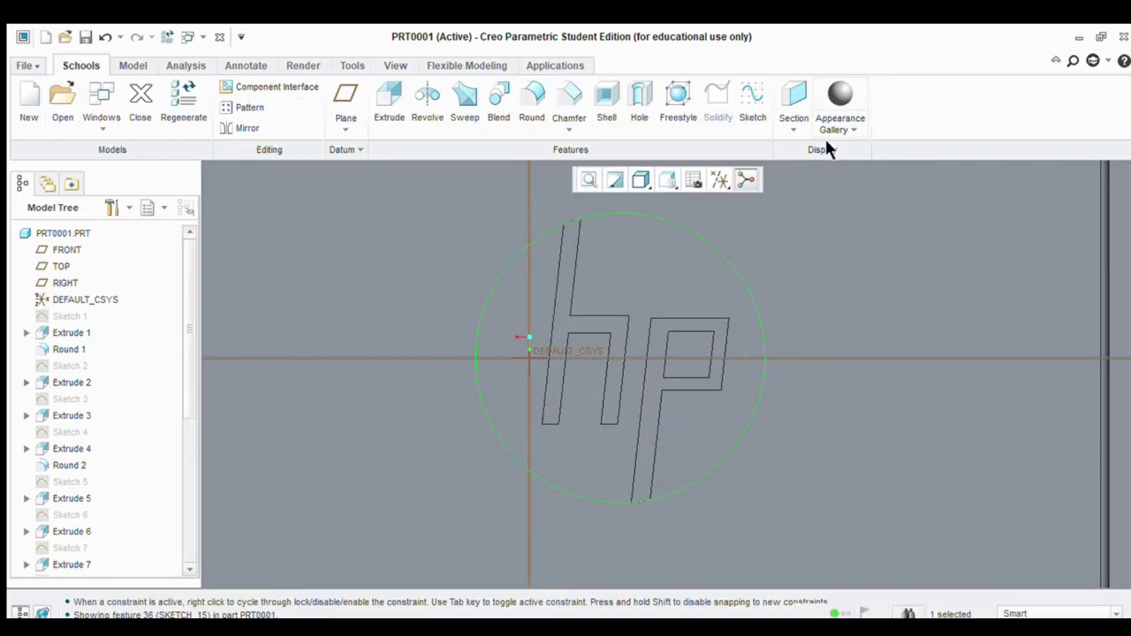
Extrude the circle around the hp lettering outward from the framed face with a depth of 0.5
click(386, 101)
scroll(804, 336, down, 2)
scroll(1042, 402, down, 2)
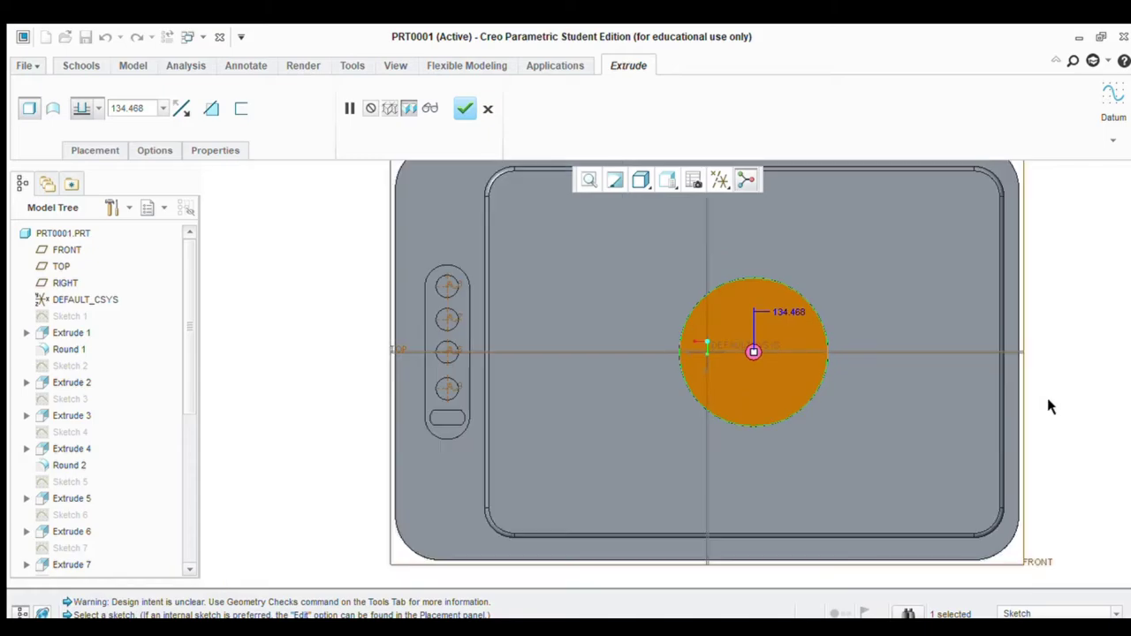
middle_drag(1046, 398, 549, 419)
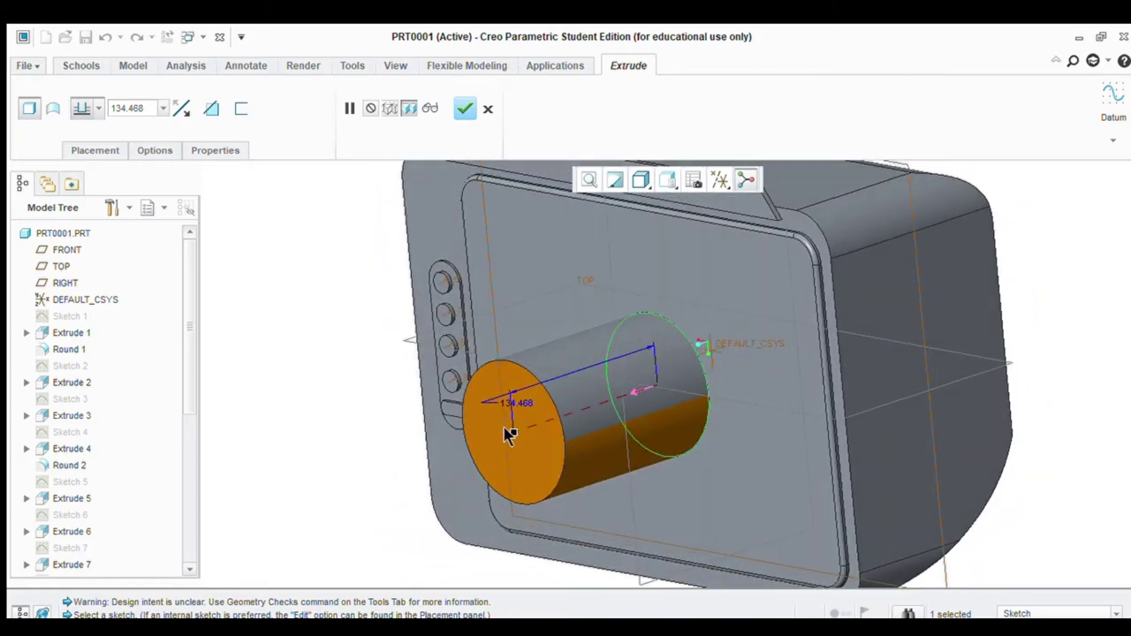
drag(508, 432, 655, 402)
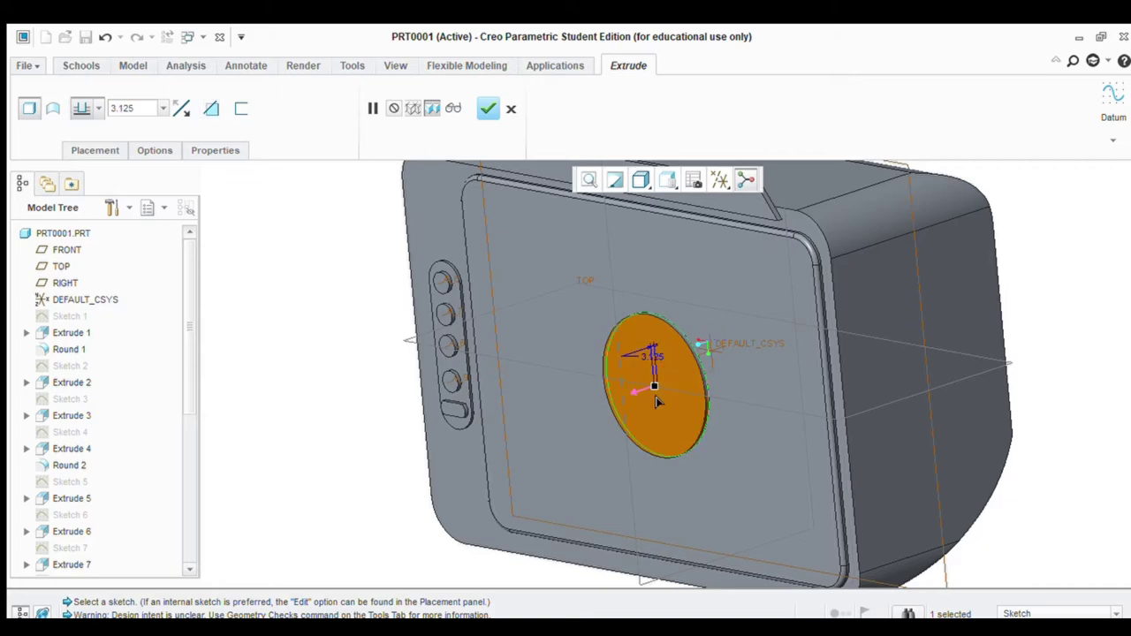
scroll(653, 398, up, 3)
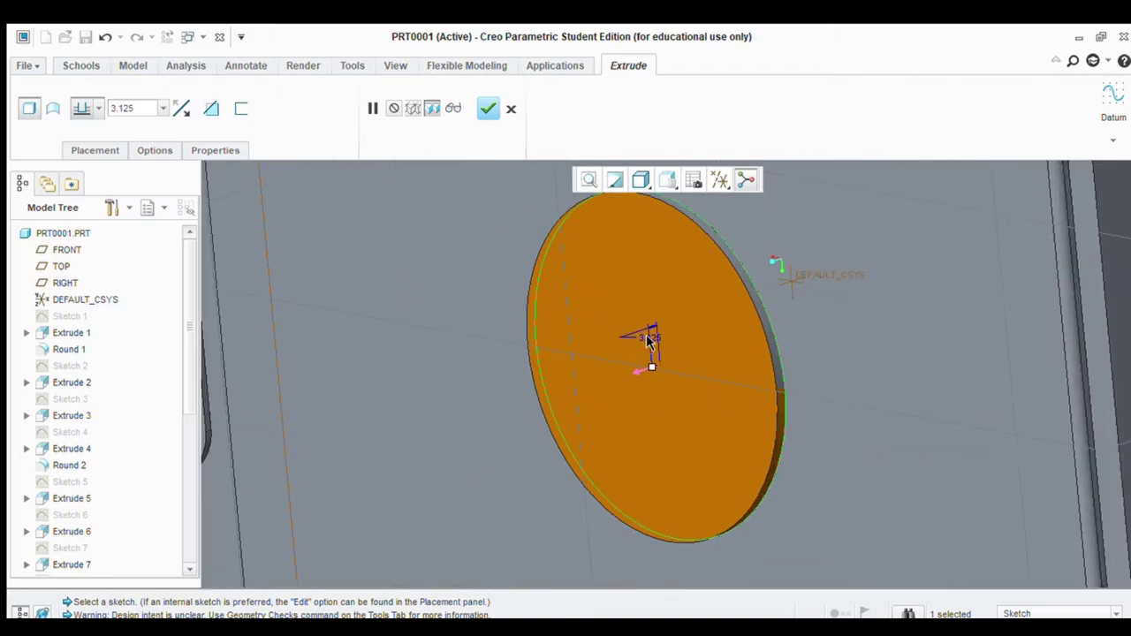
double_click(650, 337)
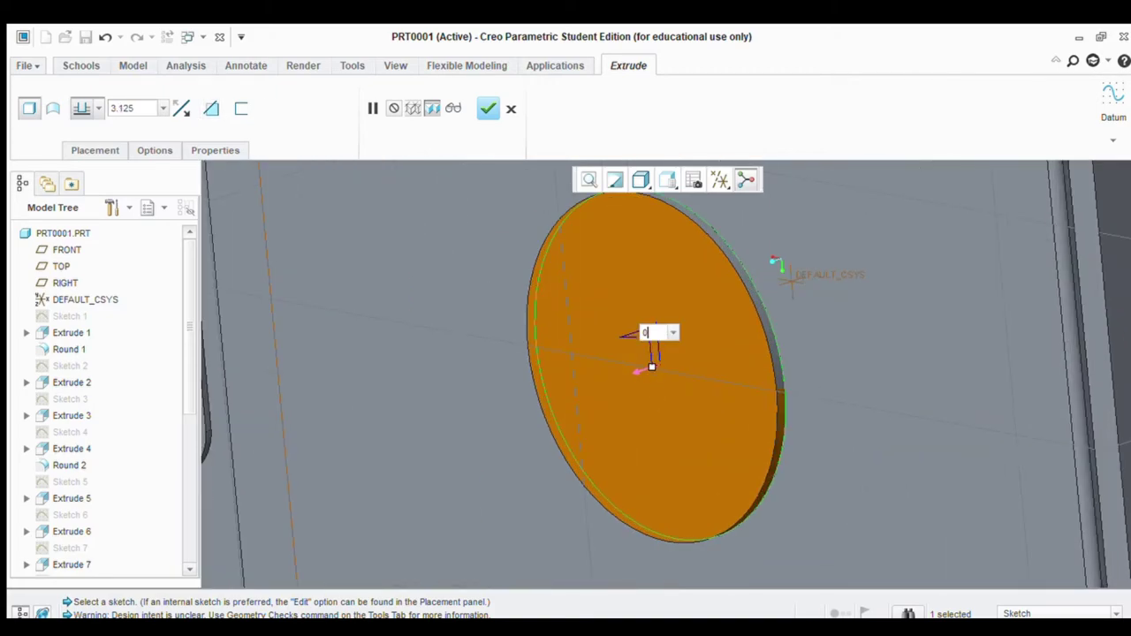
key(Return)
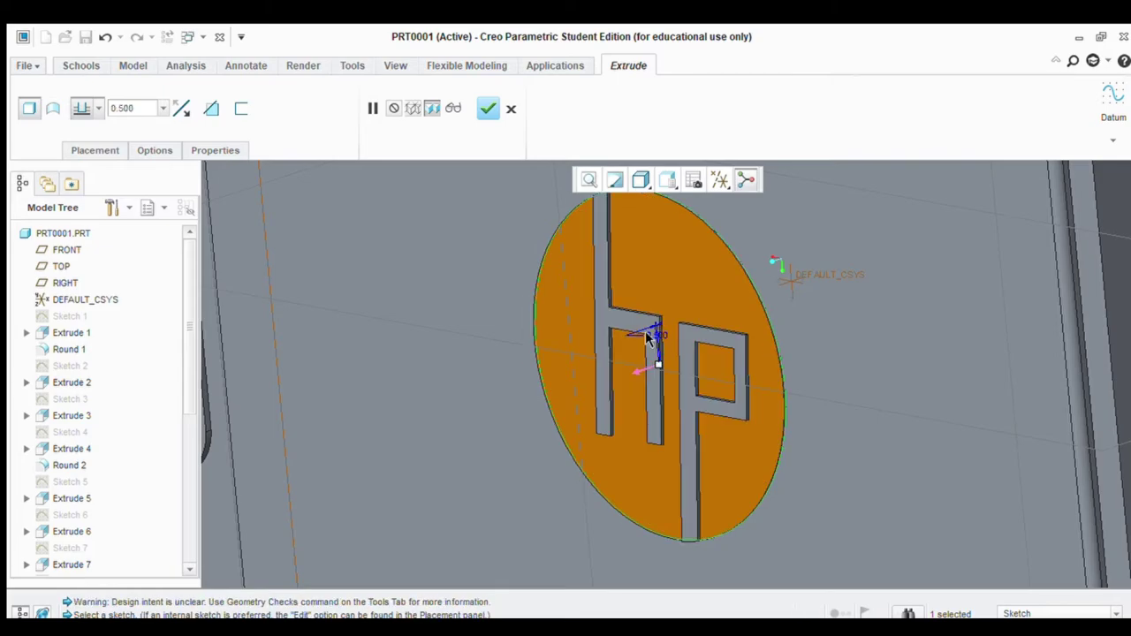
scroll(698, 340, down, 3)
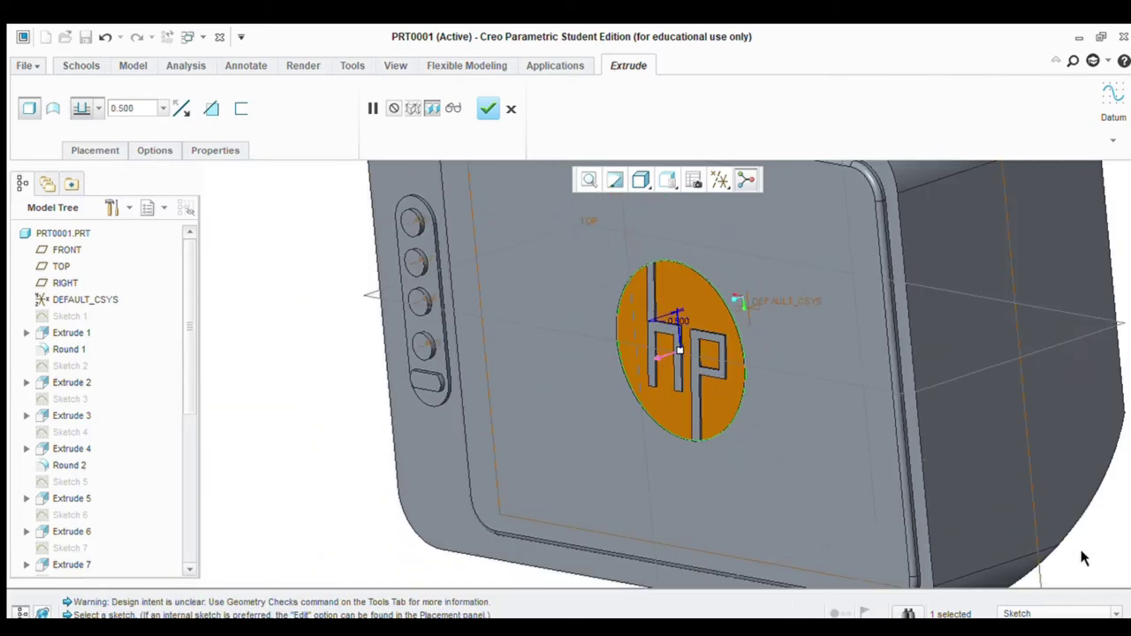
middle_drag(1083, 557, 1058, 553)
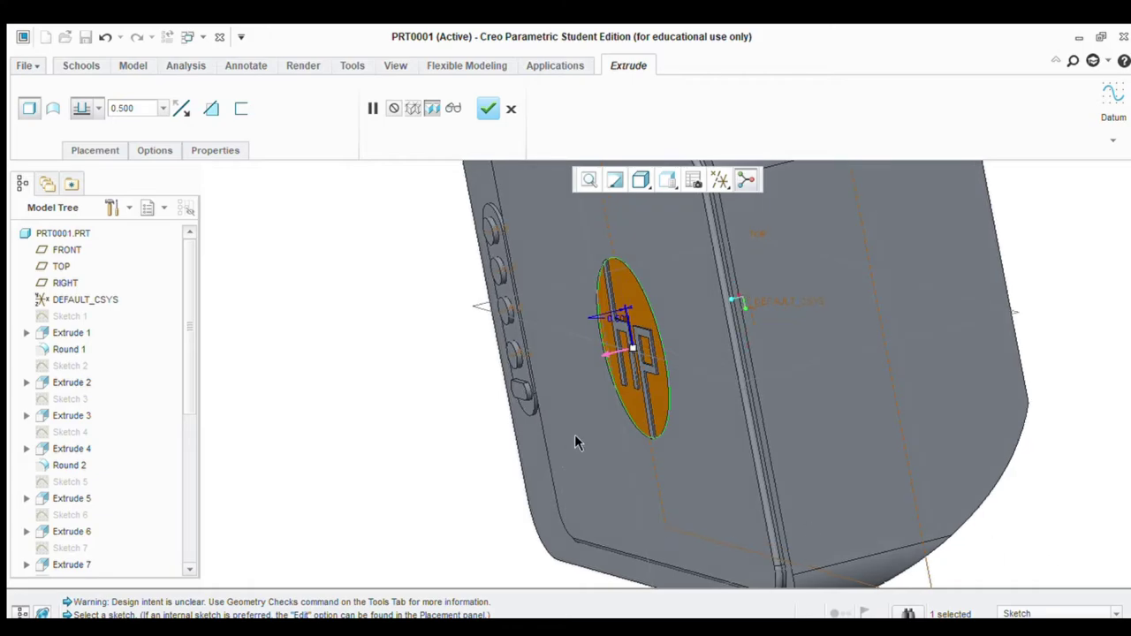
click(487, 108)
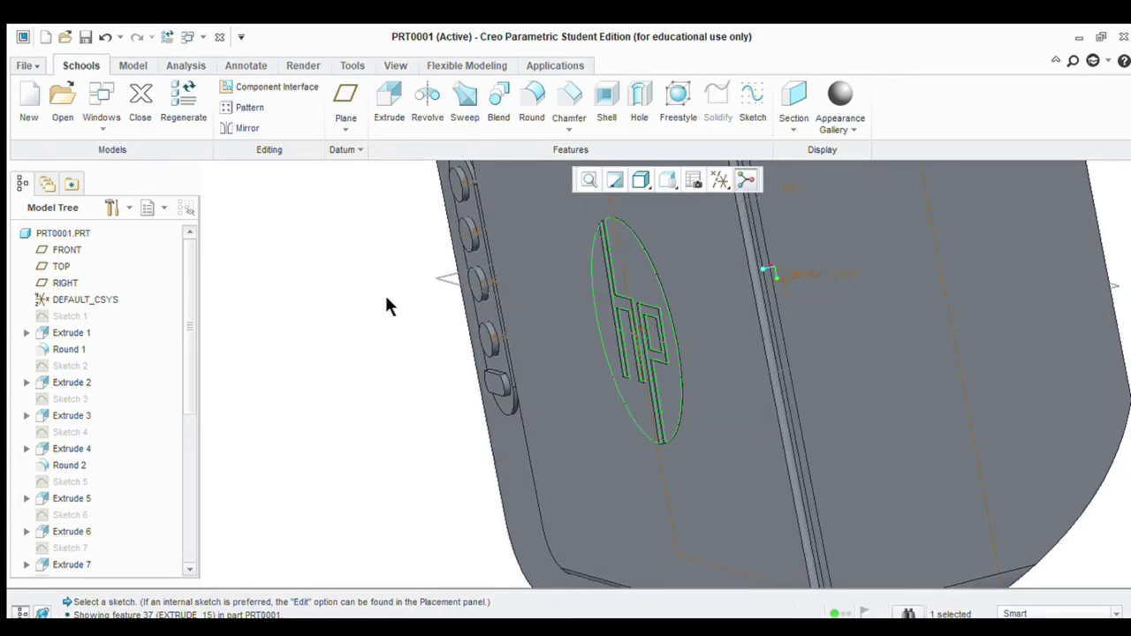
middle_drag(386, 306, 967, 492)
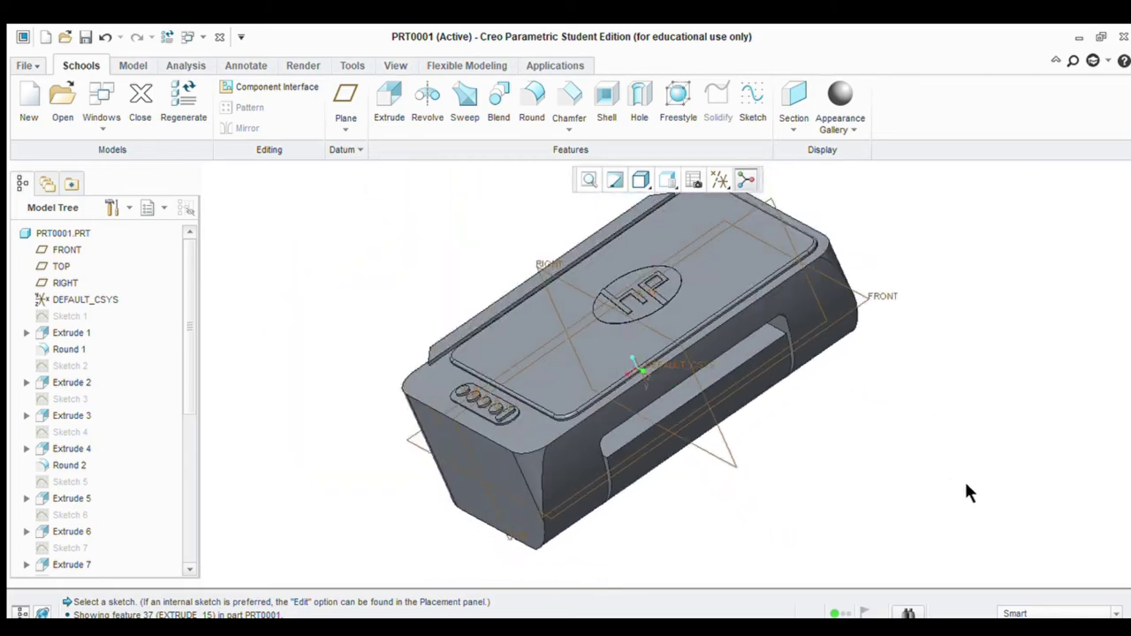